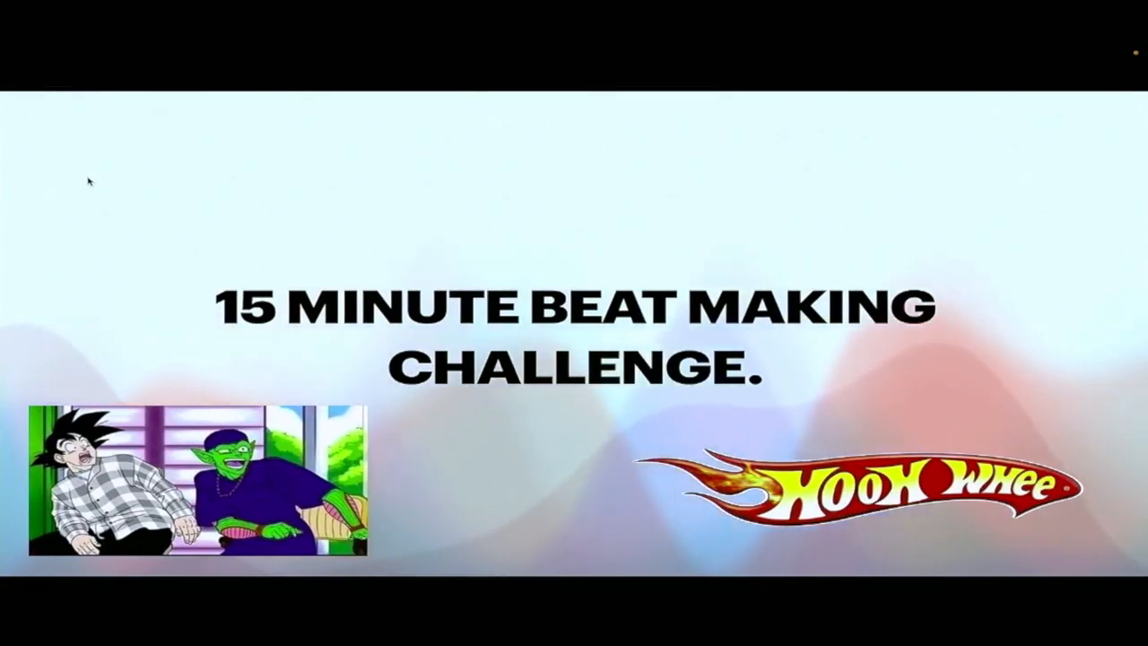
key("Right")
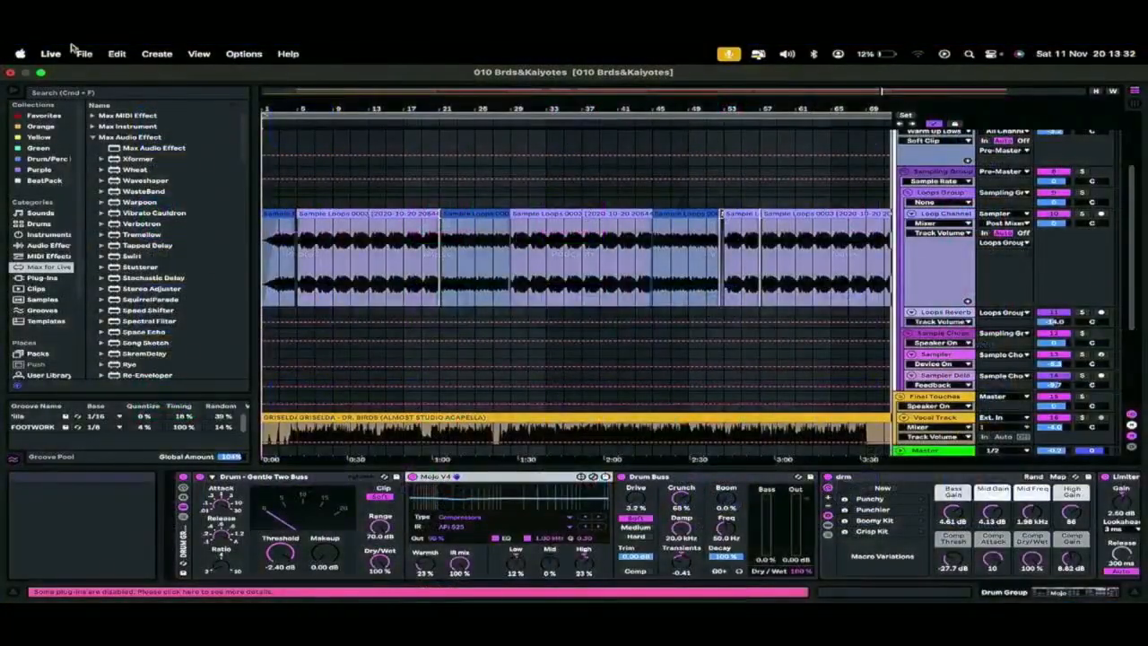
Create a new Live Set in place of the open 010 Brds&Kaiyotes set
left_click(84, 53)
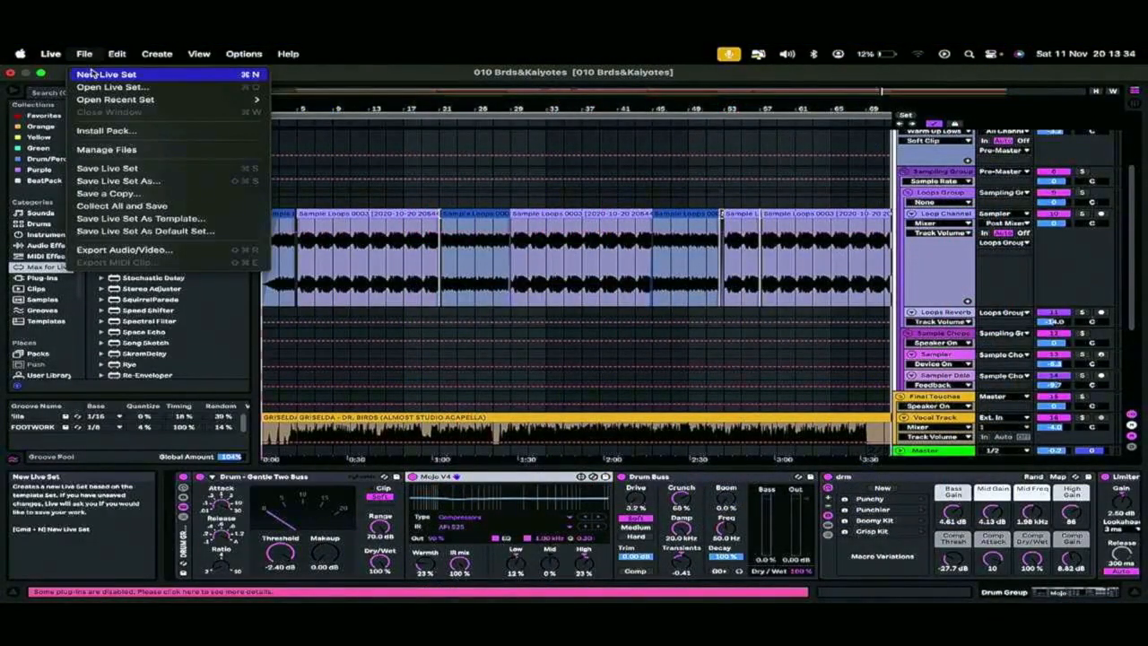
left_click(103, 74)
left_click(455, 350)
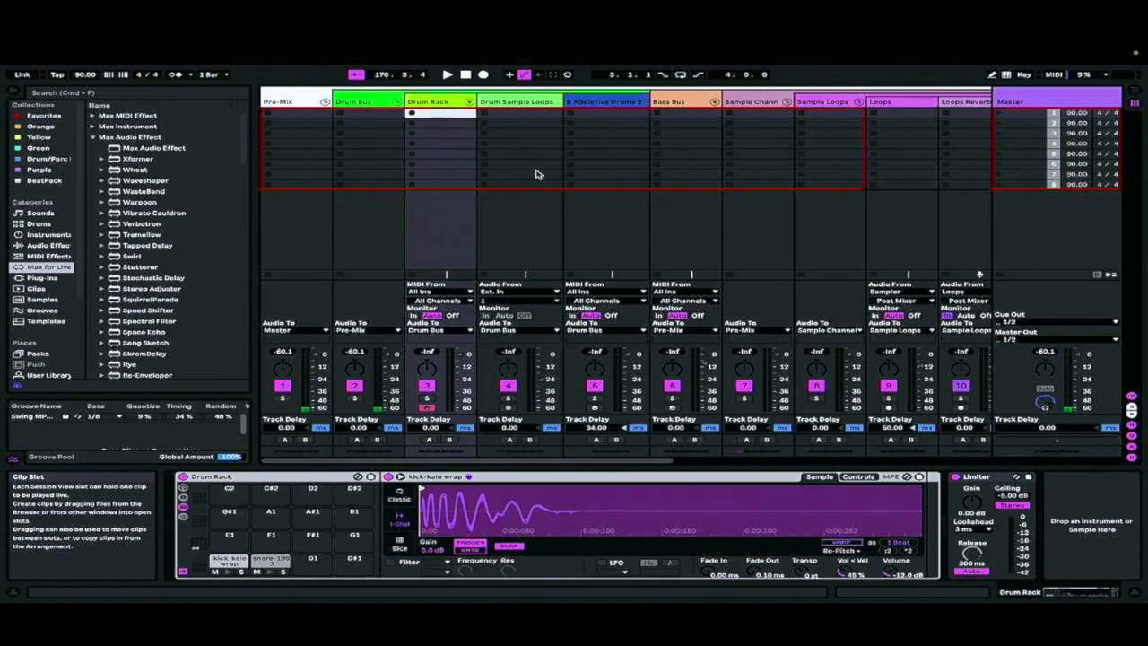
Create and launch a one-bar clip in the Drum Rack track's first slot, with kicks on beats 1 and 3 and snares on beats 2 and 4
double_click(426, 114)
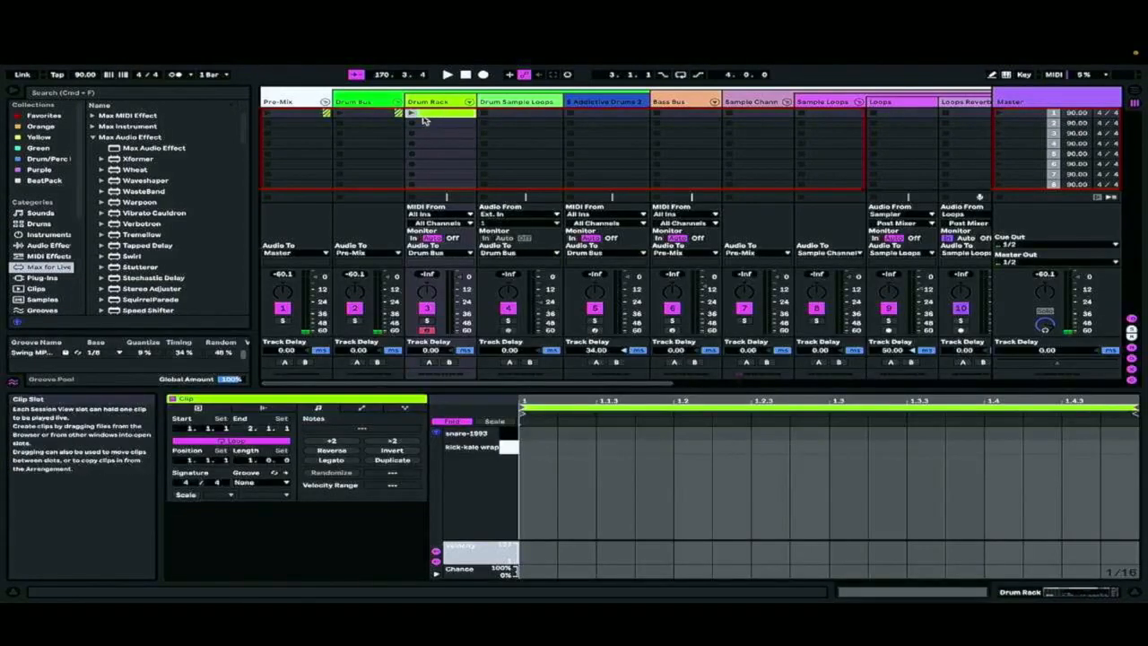
double_click(537, 448)
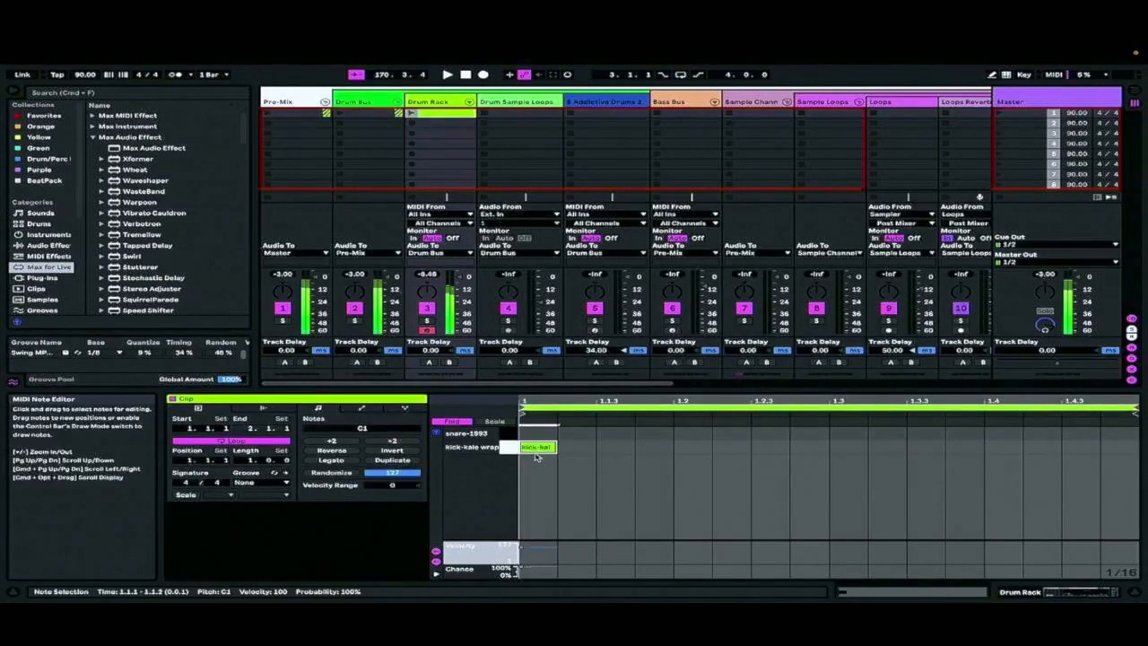
left_click(683, 439)
double_click(686, 434)
double_click(850, 447)
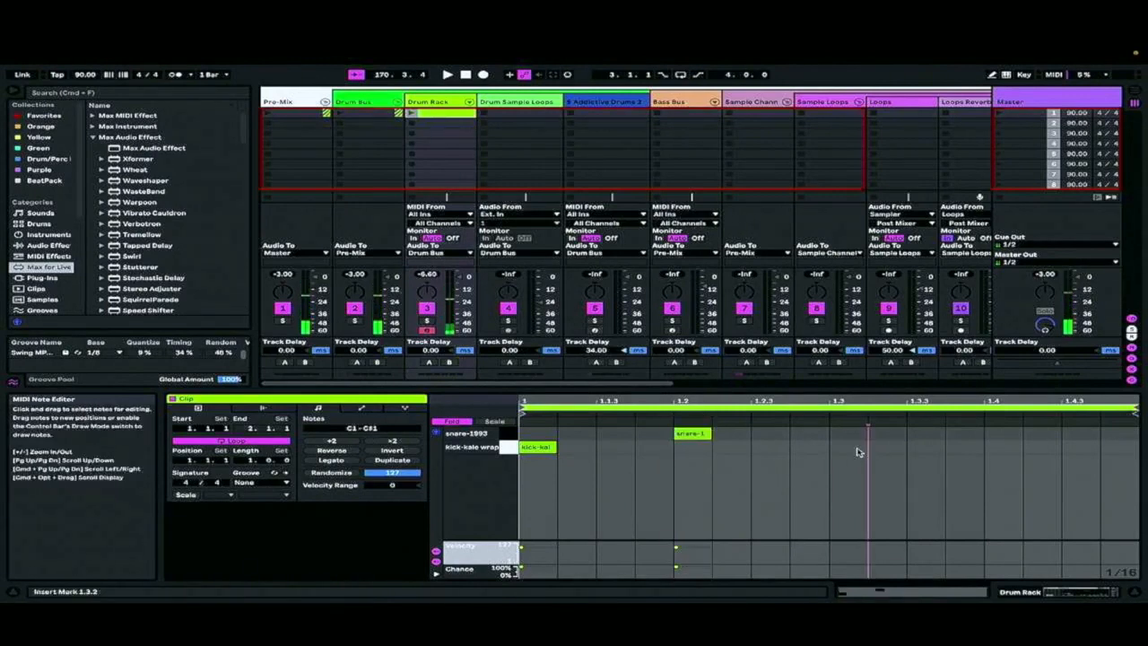
double_click(1003, 433)
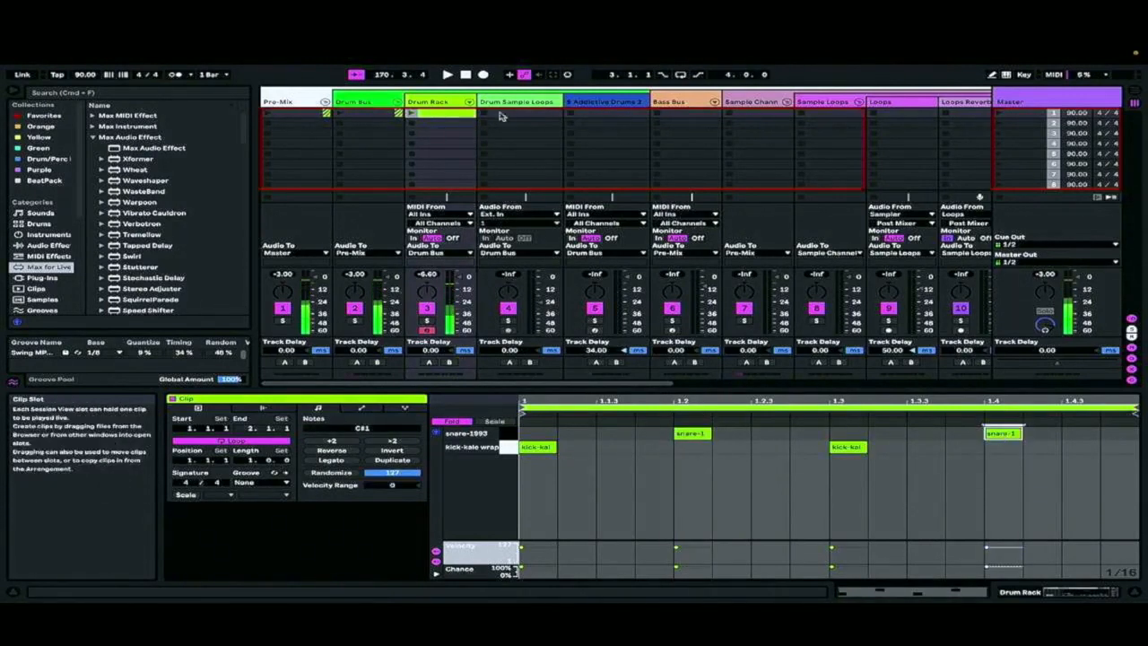
left_click(410, 113)
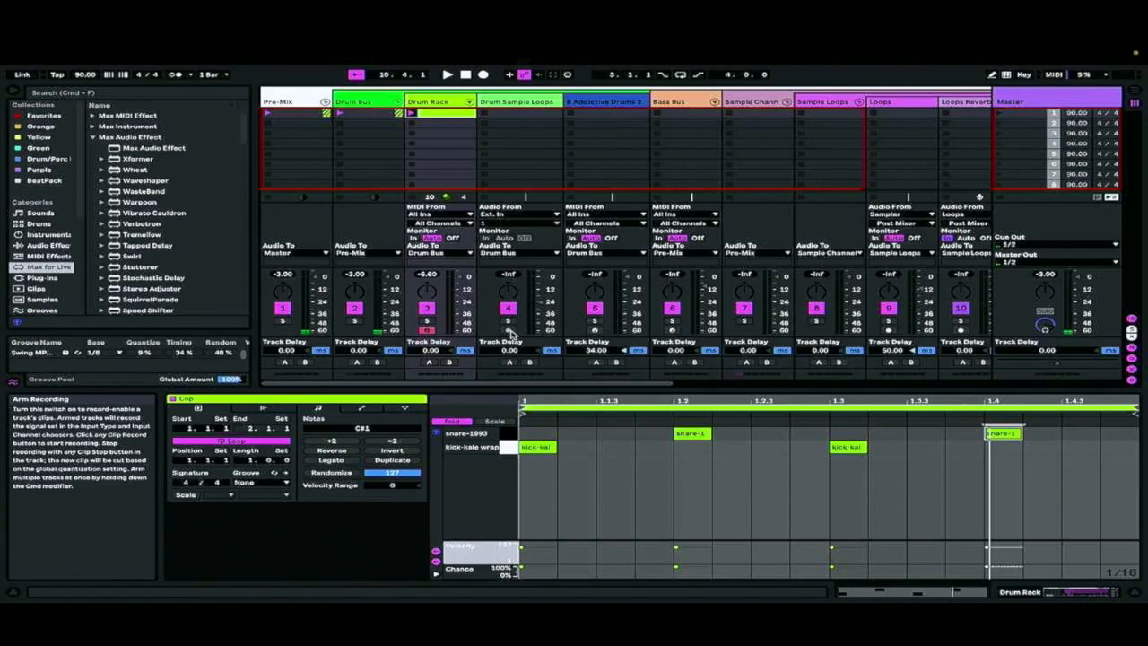
Check the available output devices in the audio preferences and test playback through the Scarlett 4i4 USB
right_click(509, 332)
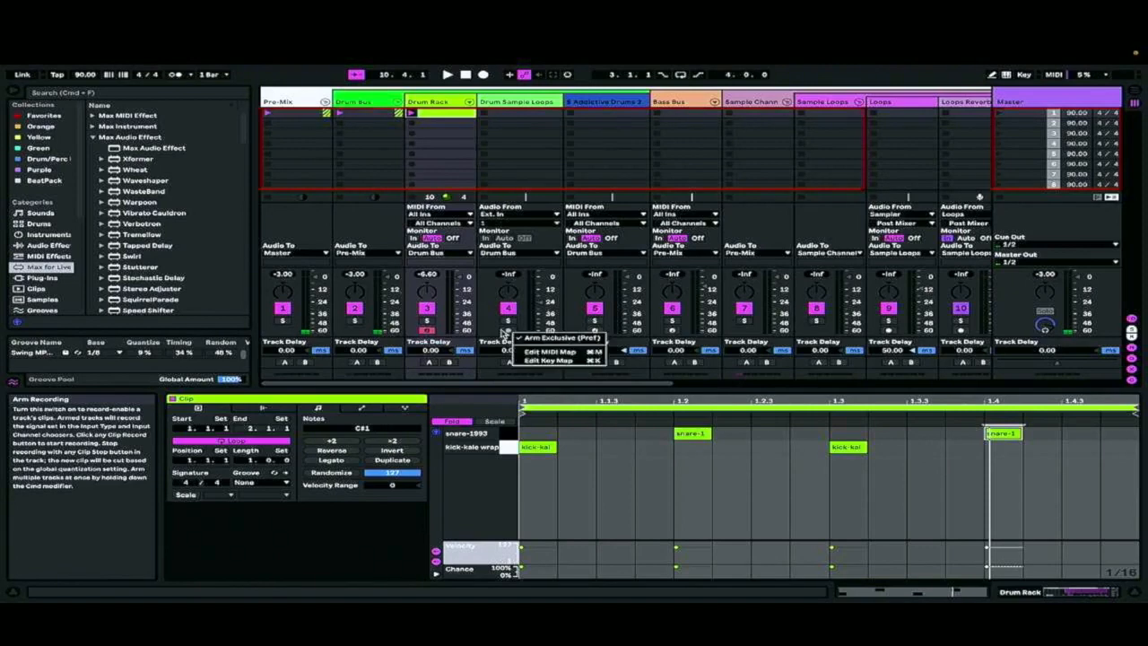
left_click(50, 54)
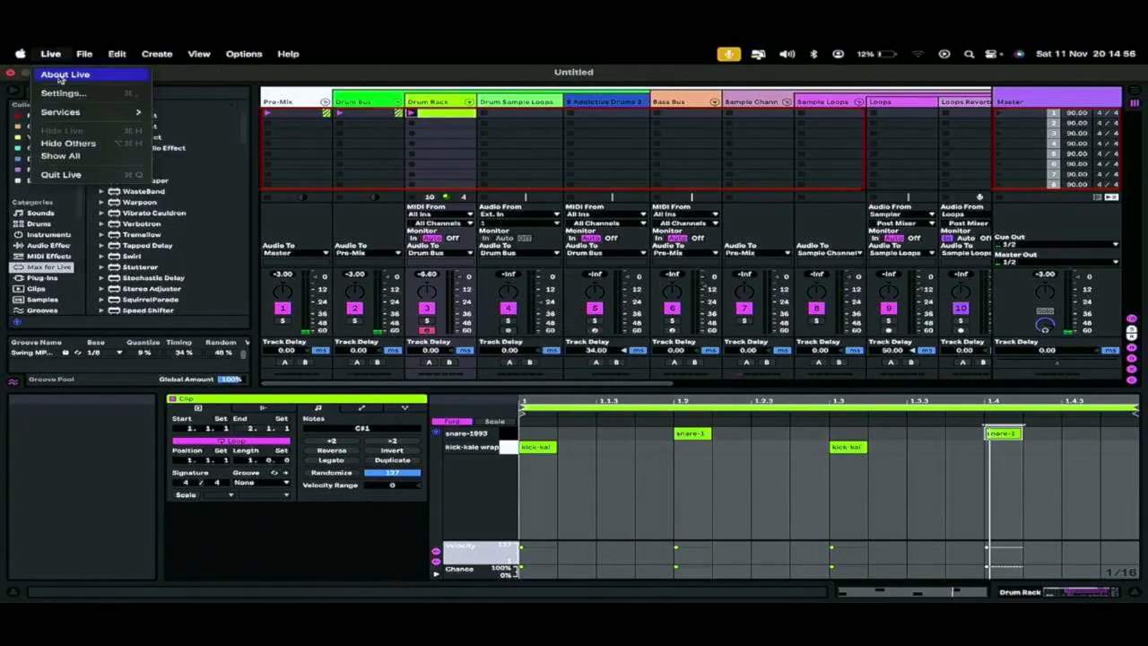
left_click(63, 94)
left_click(621, 219)
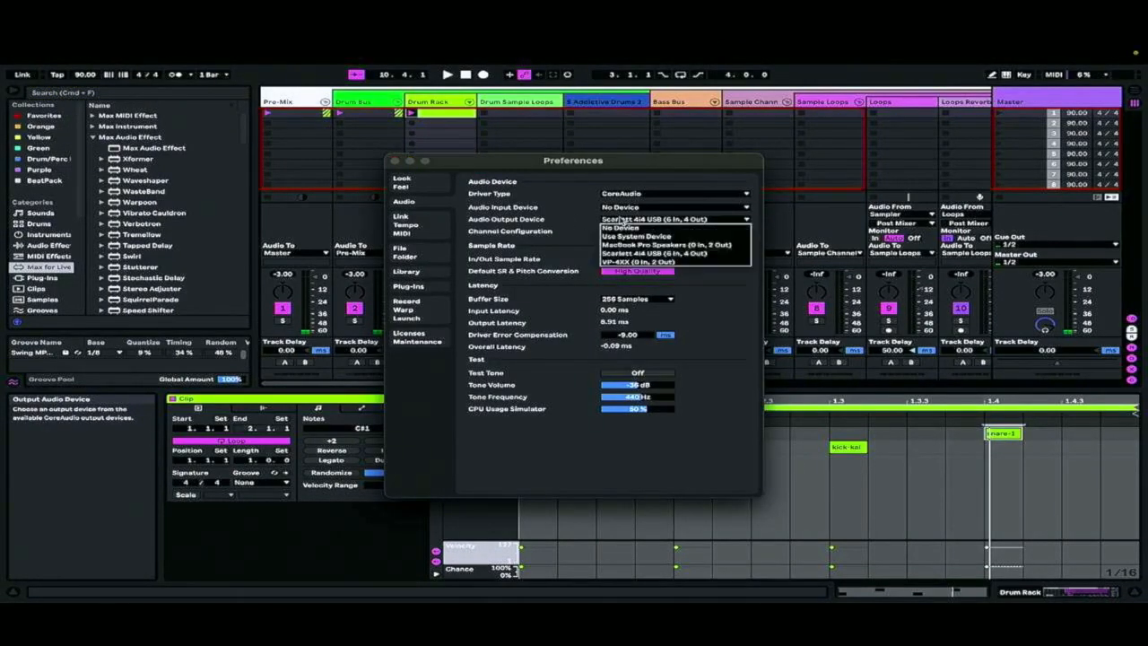
left_click(621, 222)
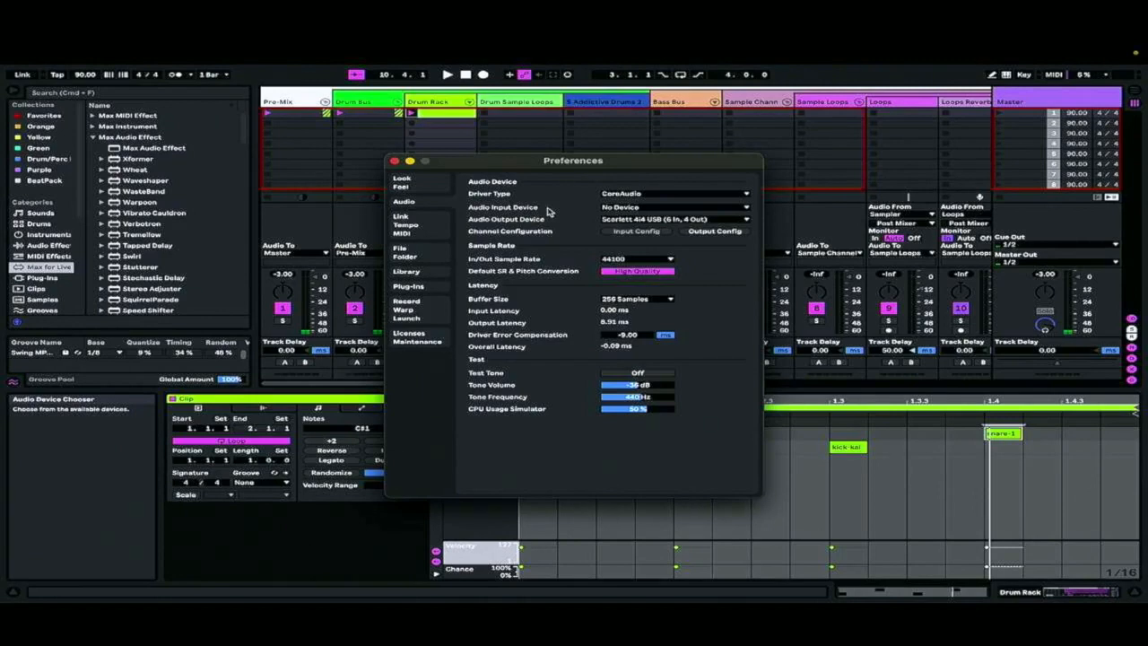
key("space")
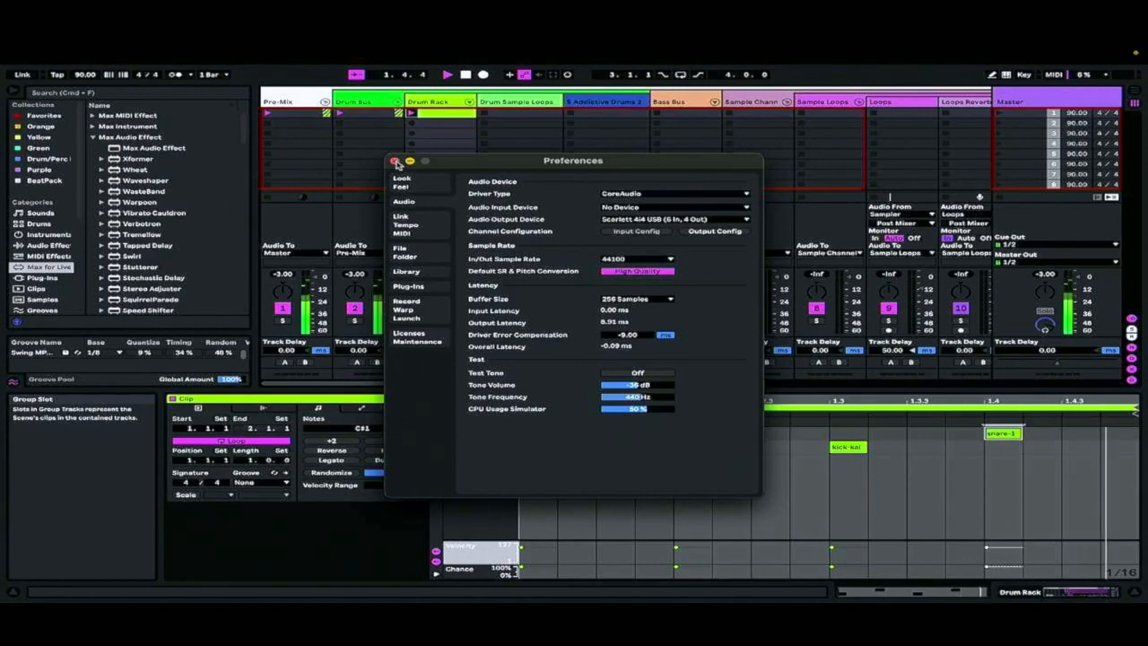
left_click(394, 161)
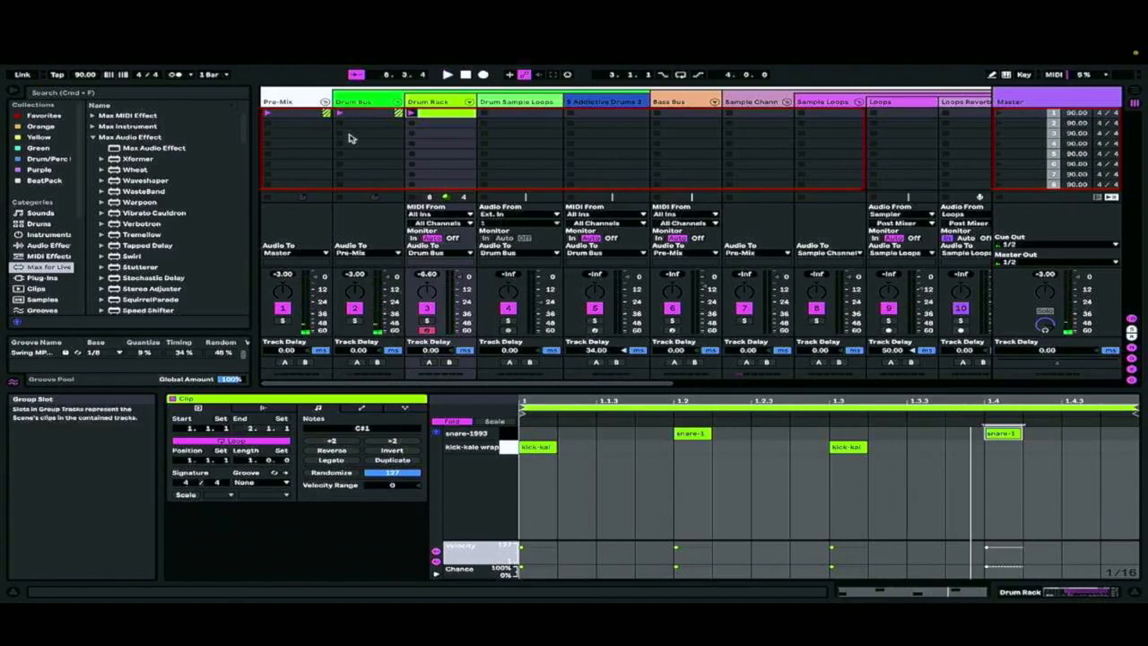
Play the drum clip again and raise the system volume
mouse_move(829, 52)
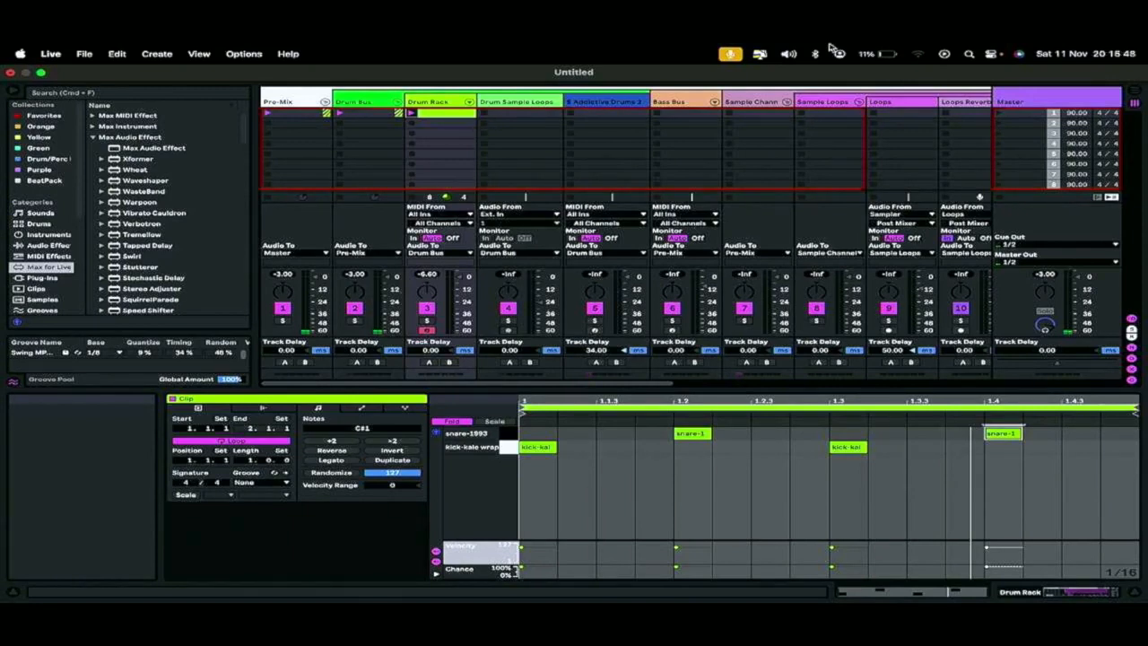
key("space")
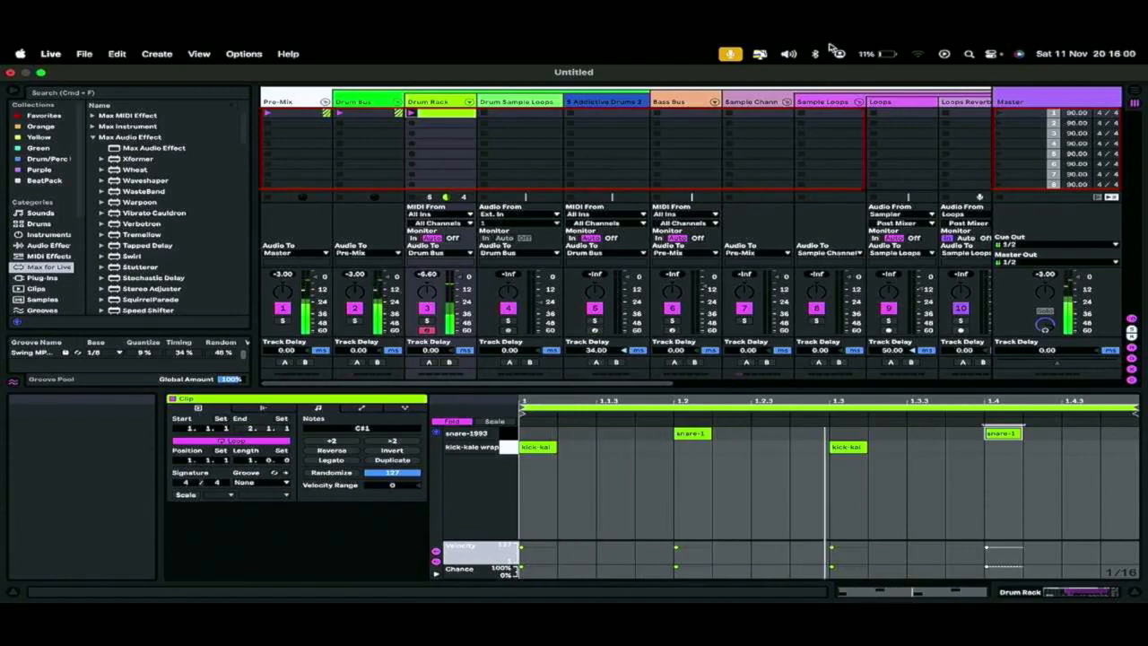
key("XF86AudioRaiseVolume")
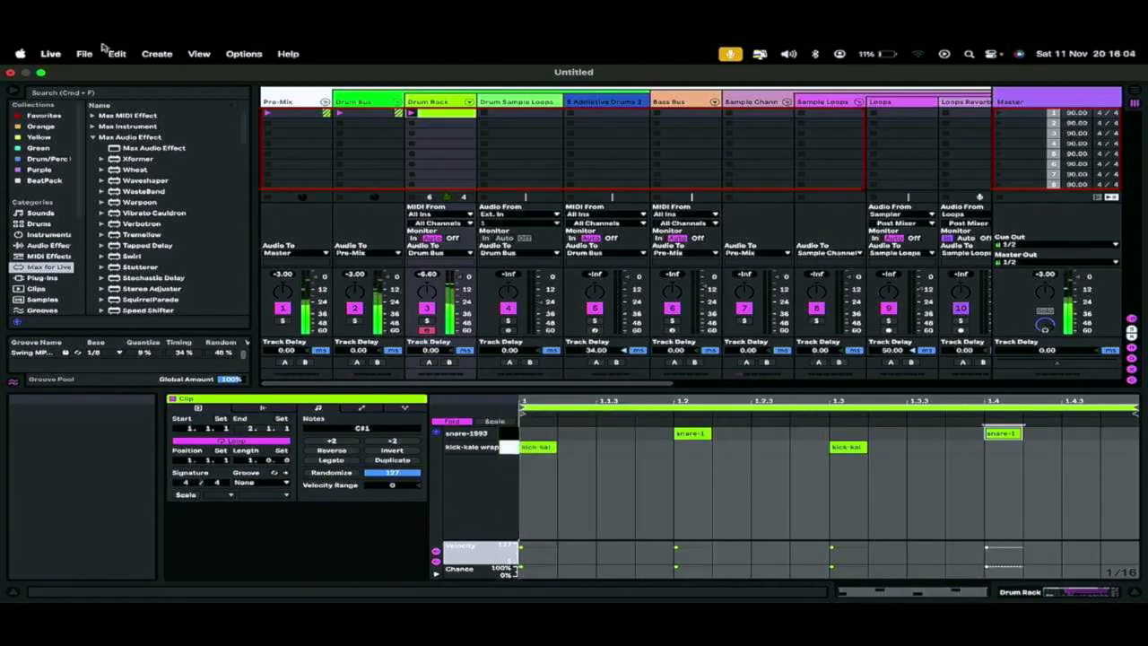
Reopen the Live settings while the drum clip keeps playing
left_click(50, 54)
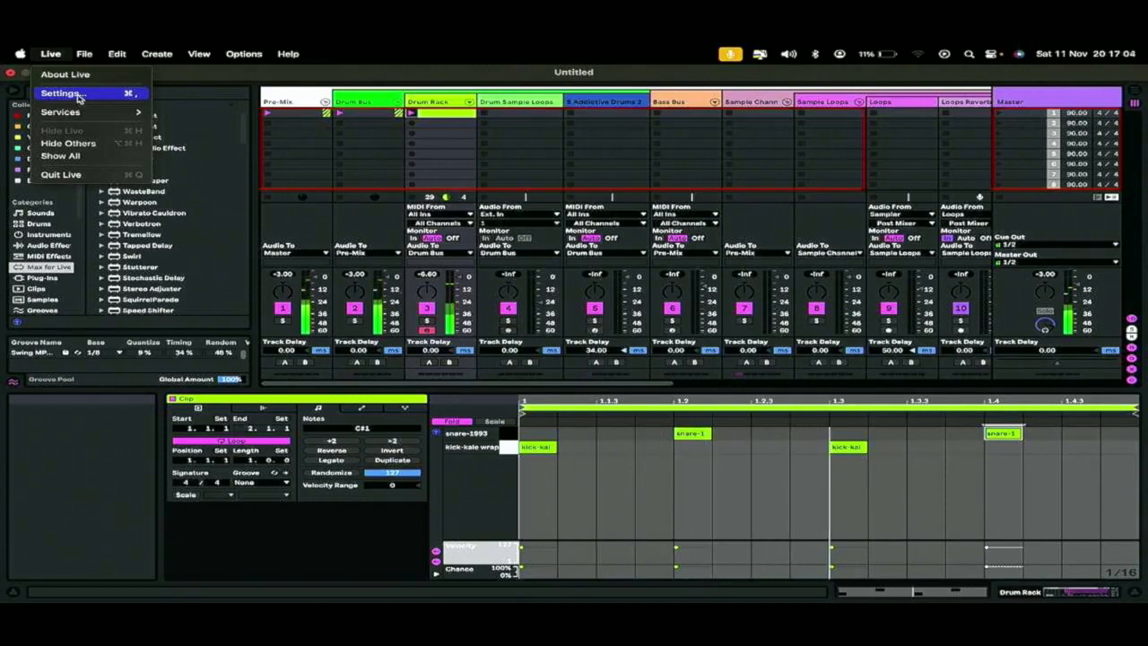
left_click(79, 93)
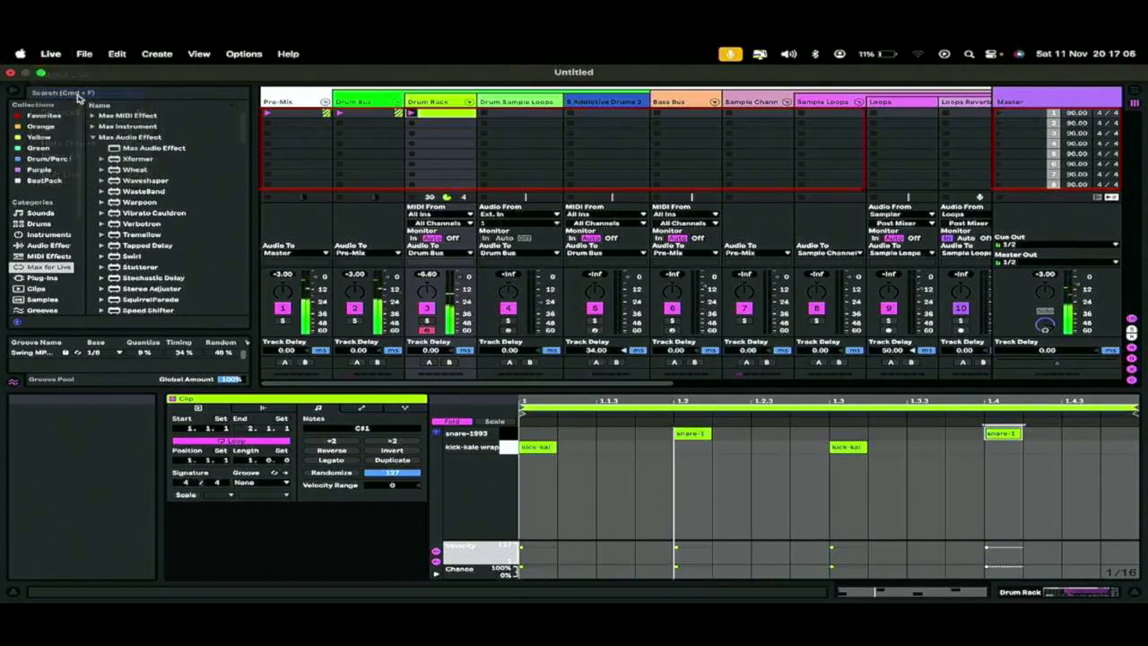
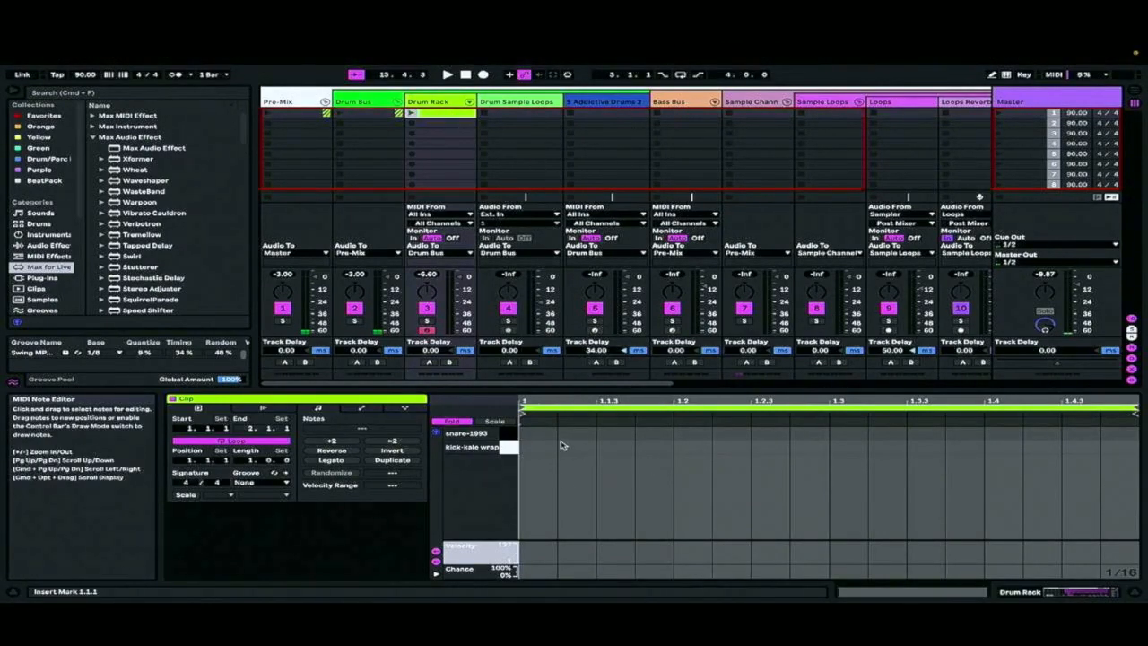
Add snare notes on beats 2 and 4 and a kick note on beat 1 of the one-bar drum clip
double_click(695, 439)
left_click(925, 437)
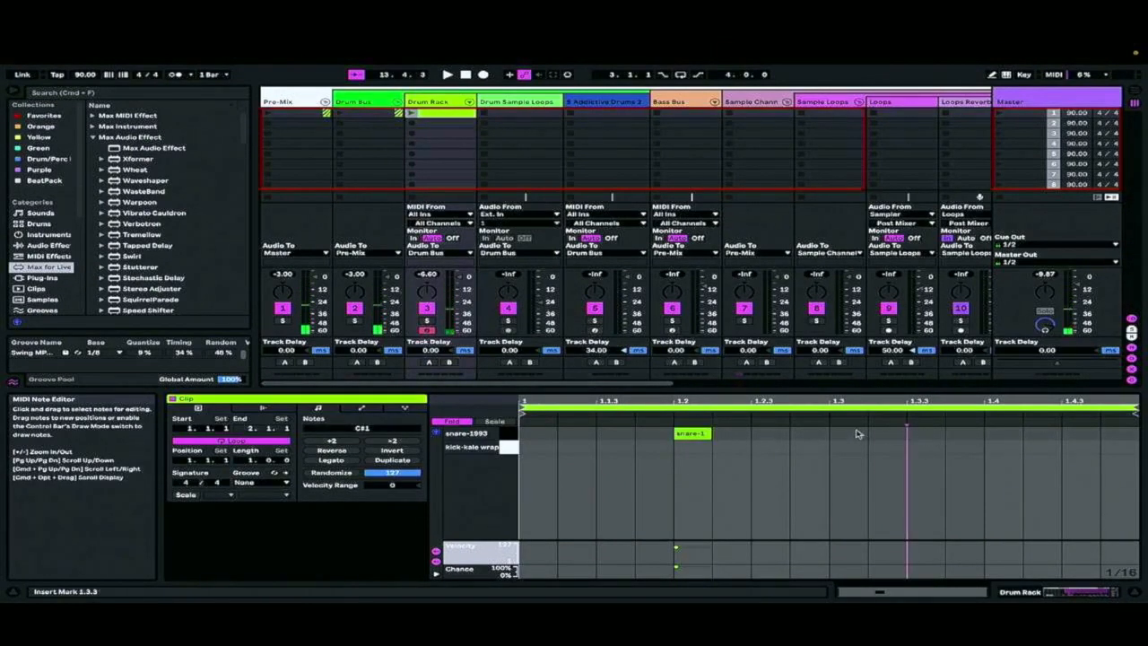
double_click(981, 437)
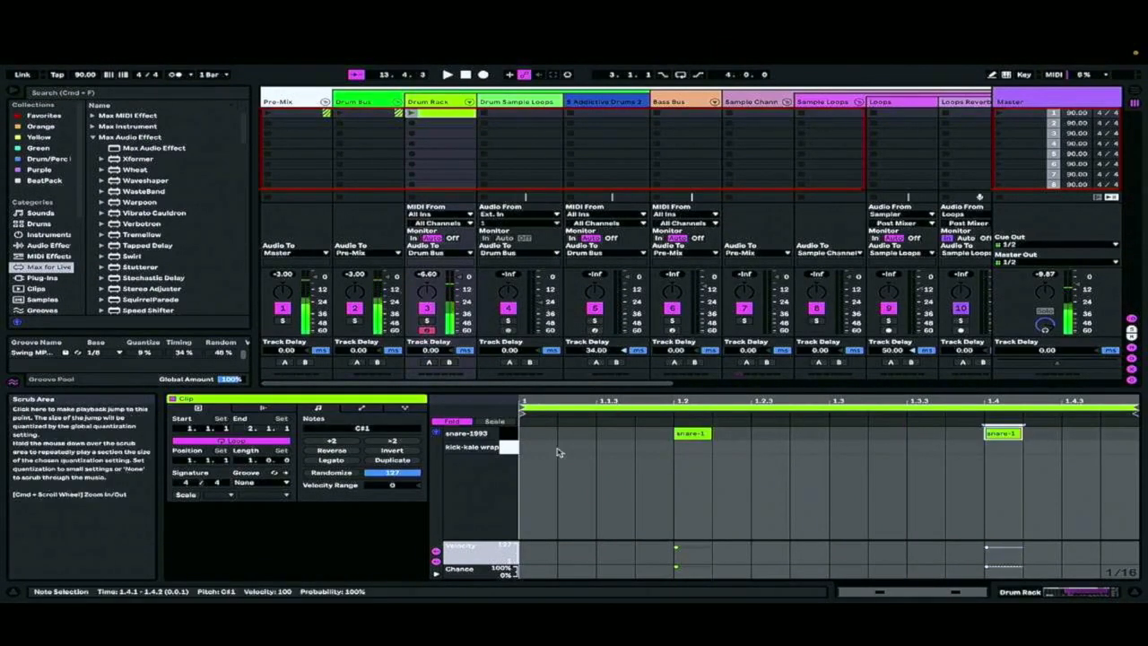
double_click(538, 447)
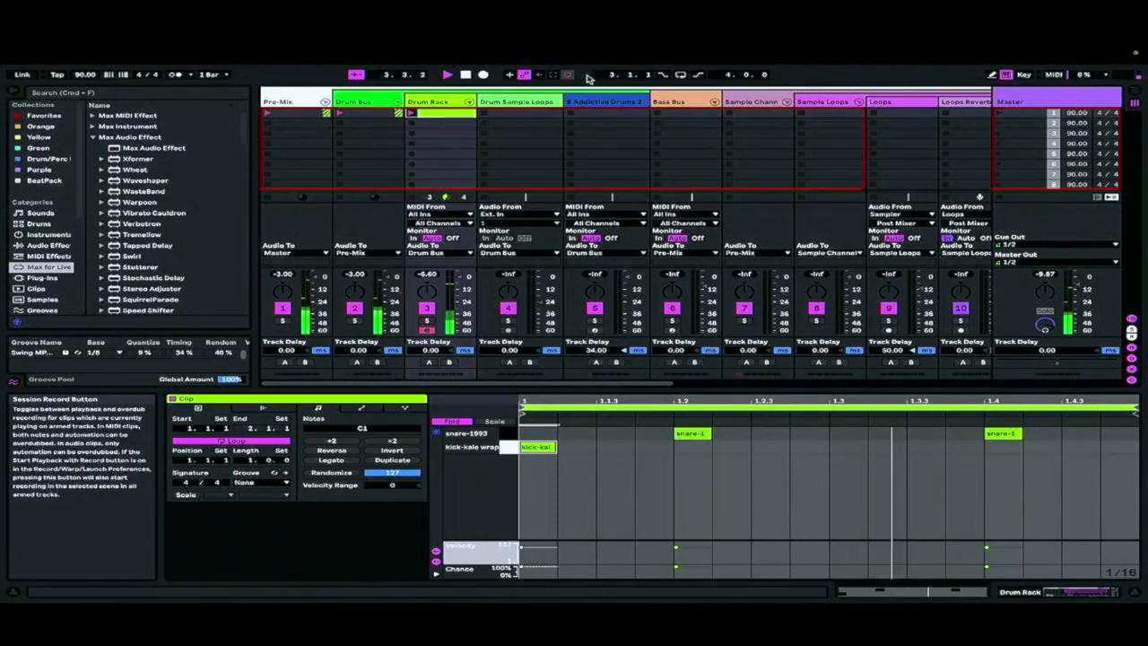
Lower the computer keyboard's octave to C1–D2 and overdub kicks near 1.1.3 and 1.4.3 and a snare near 1.2.3
key("z")
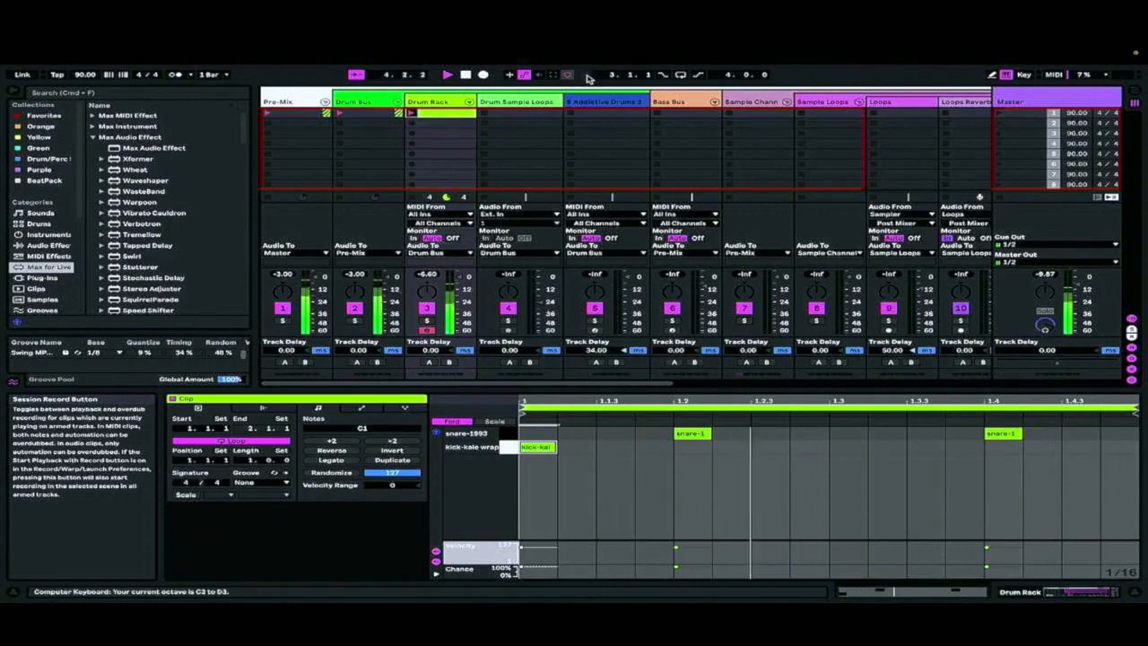
key("z")
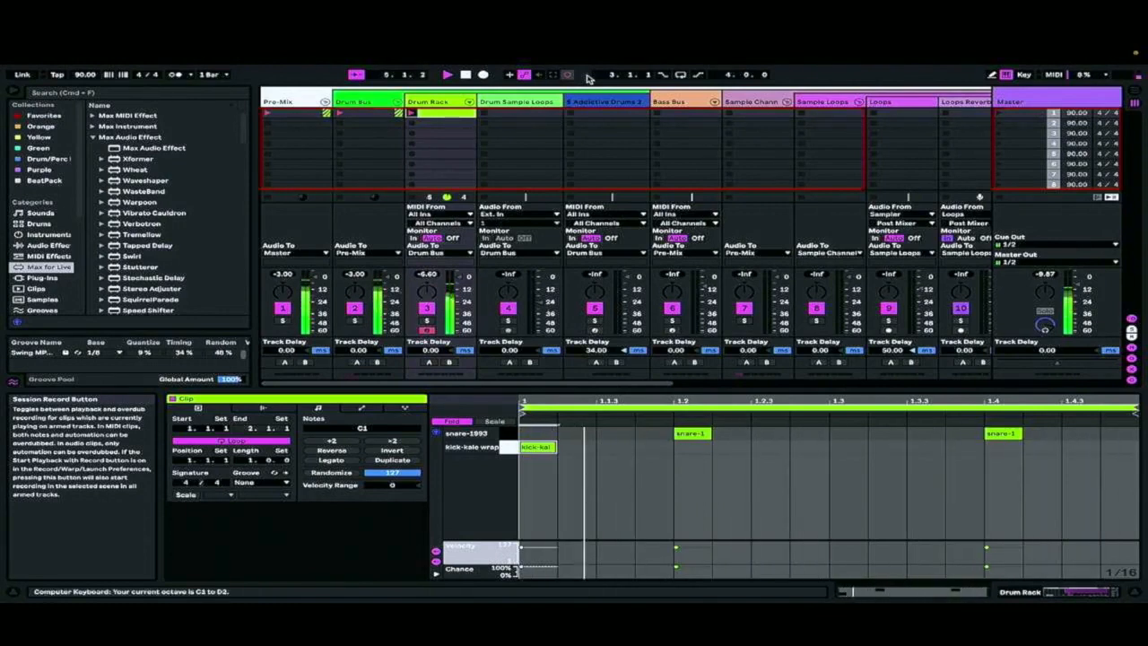
key("a")
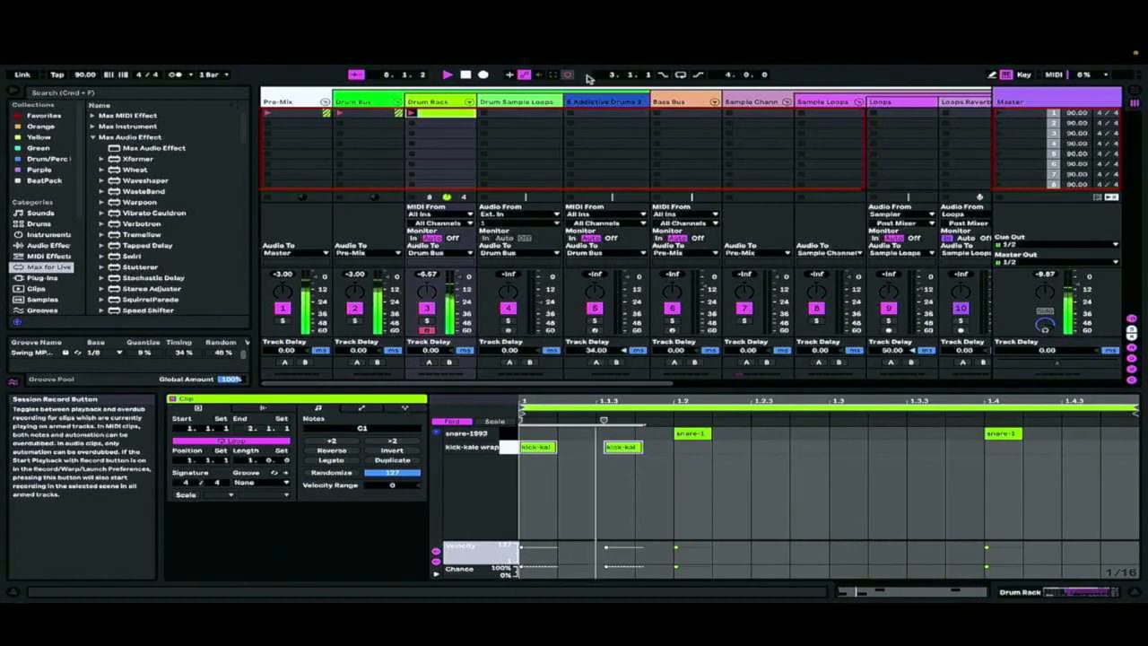
key("w")
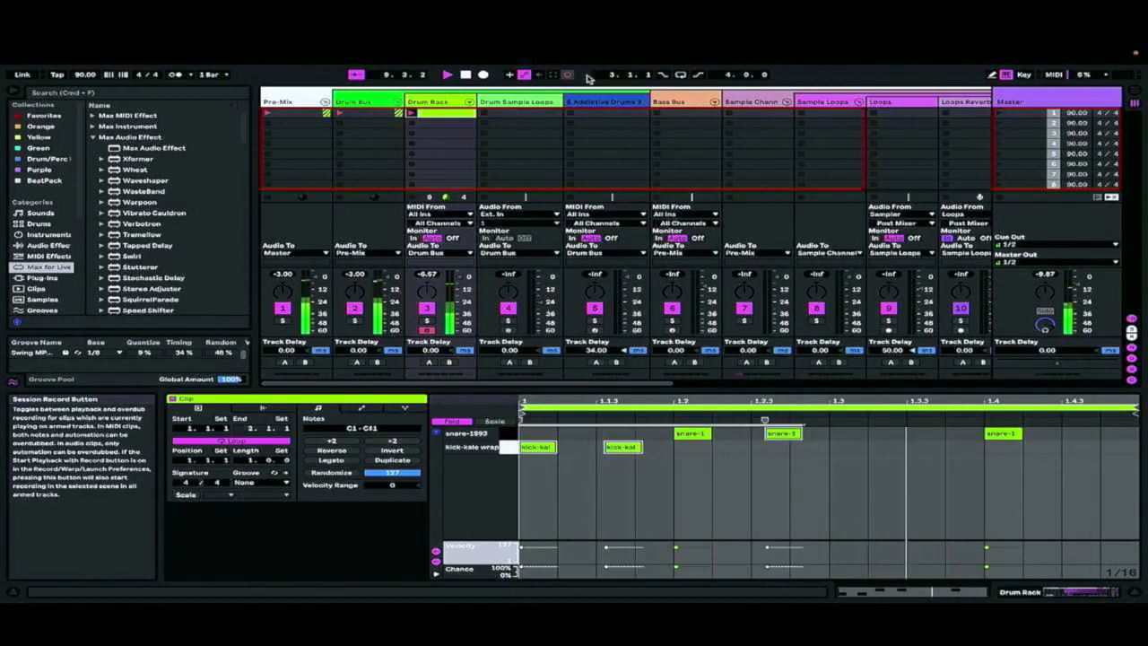
key("a")
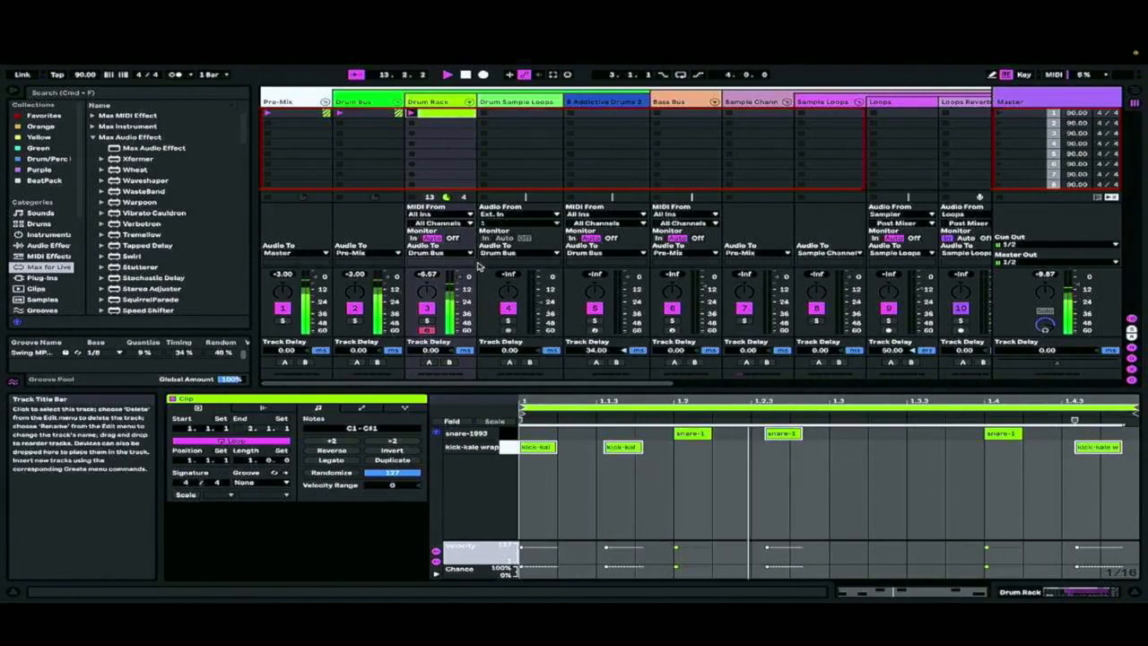
Audition hi-hats from Decap's Drums That Knock Vol 1 in the Orange collection and load GlacticSLAPP Hihat onto the Drum Rack's D1 pad
left_click(1103, 593)
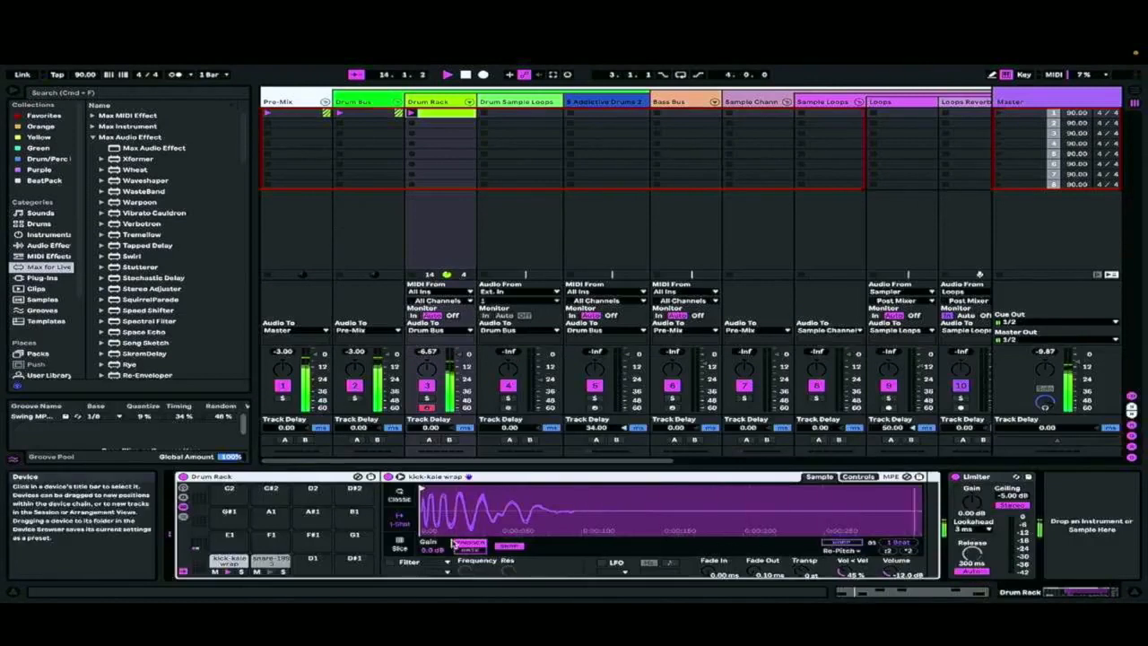
left_click(45, 159)
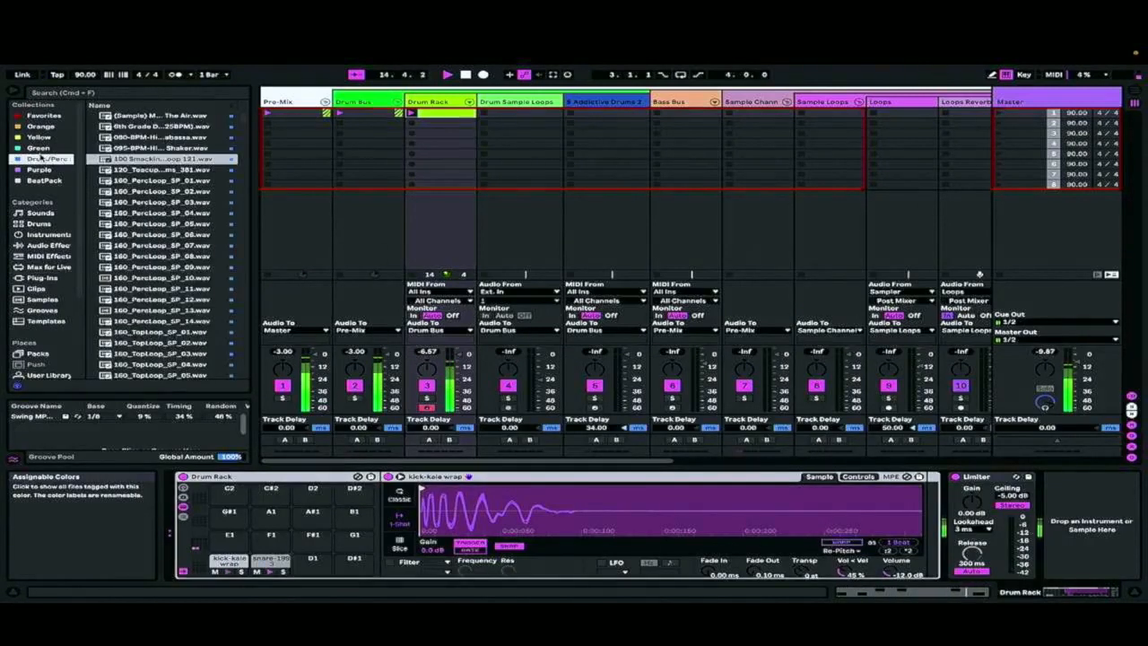
left_click(41, 126)
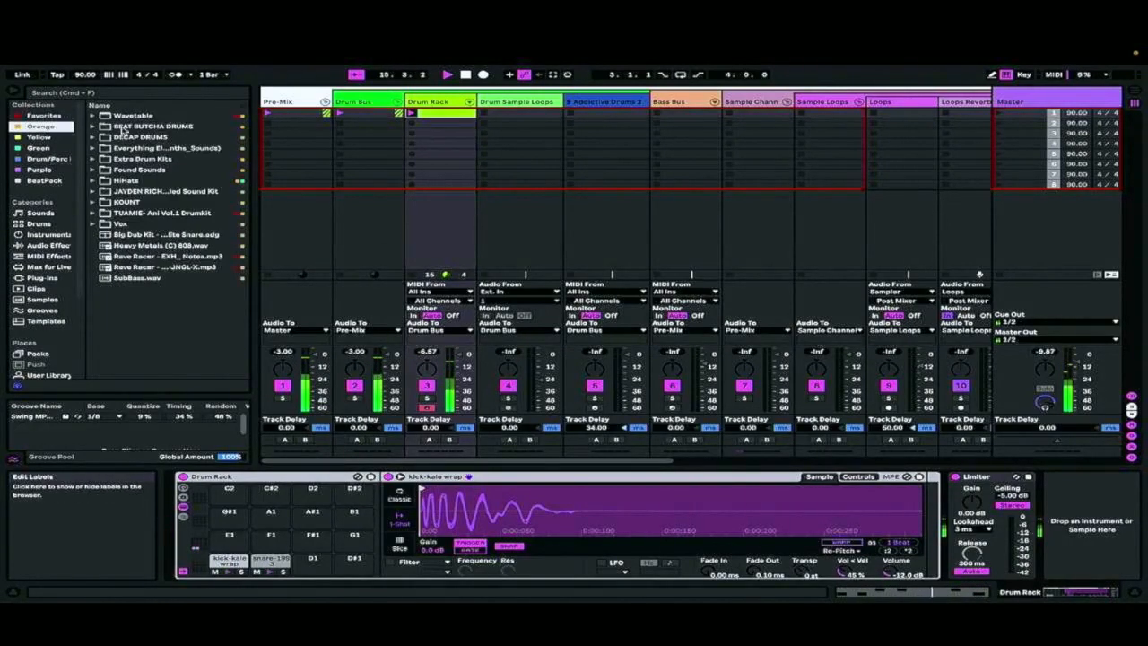
left_click(92, 138)
left_click(155, 150)
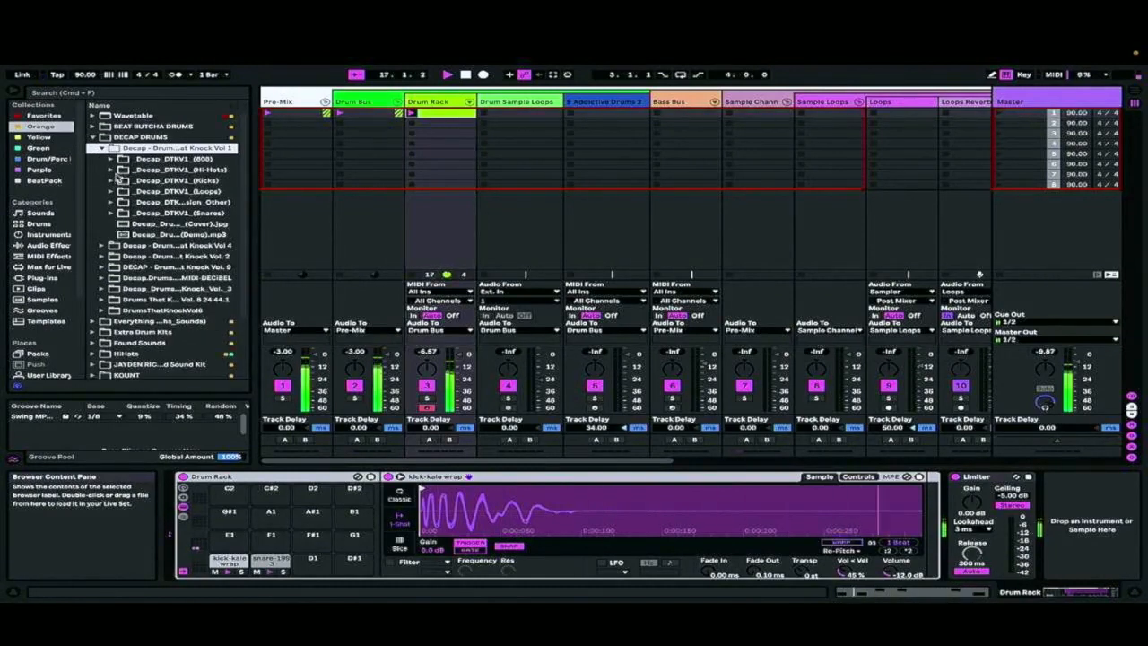
left_click(111, 171)
left_click(161, 181)
left_click(170, 203)
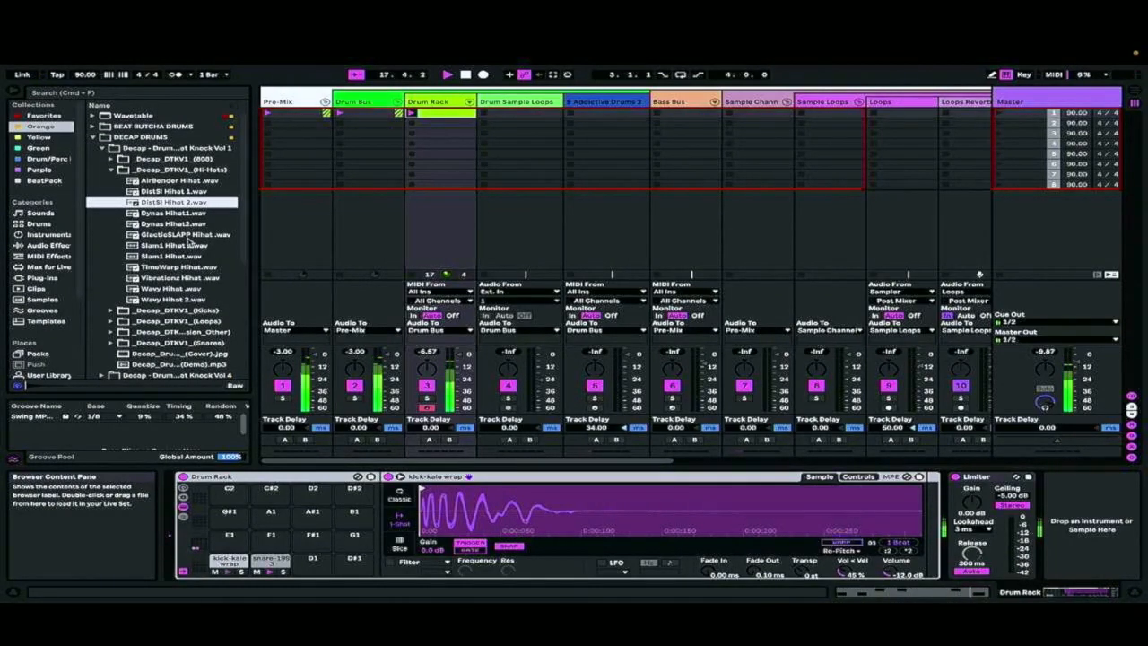
left_click(167, 235)
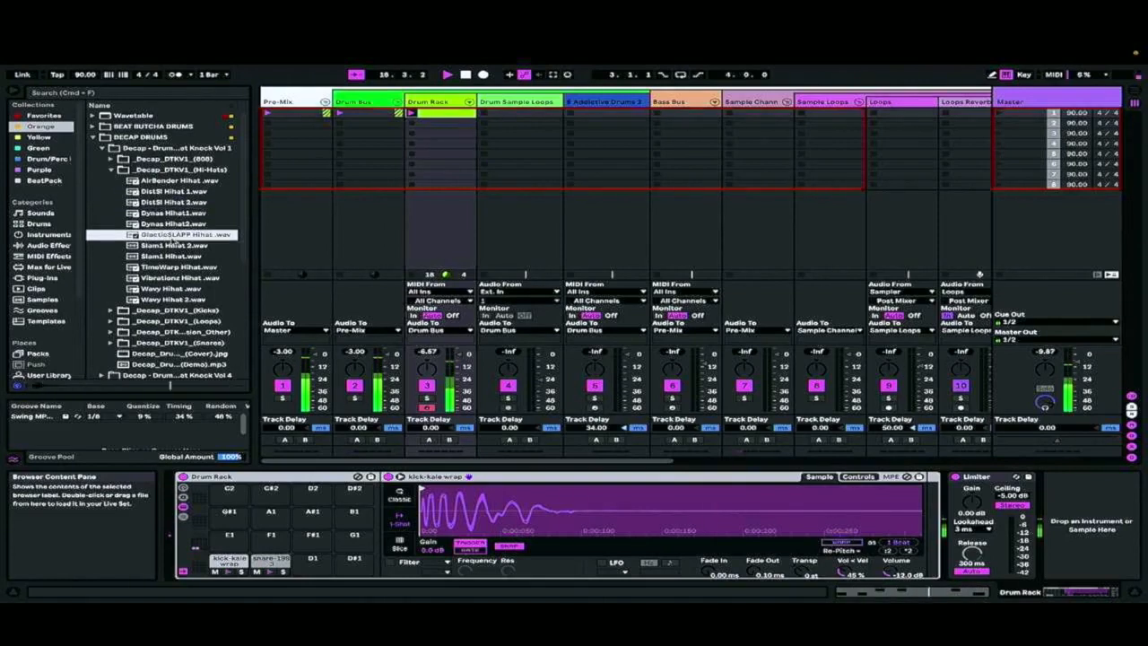
left_click_drag(341, 602, 313, 560)
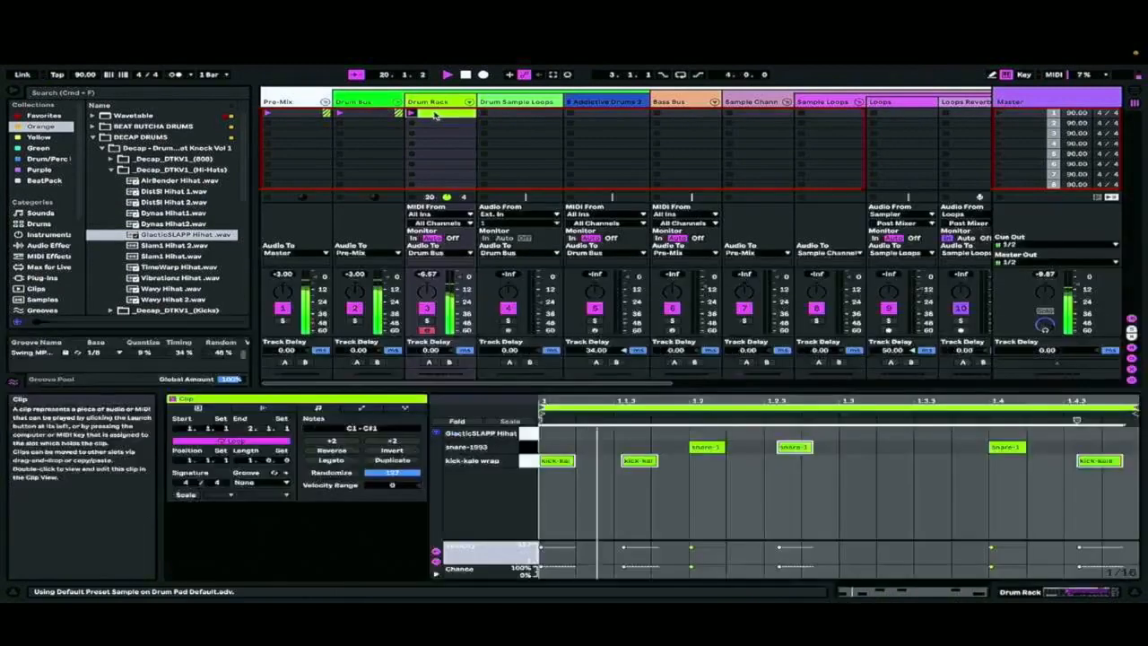
Add hi-hat notes at 1.1.1 and 1.1.3 of the drum clip with velocity 36, shifted slightly late off the grid
double_click(437, 112)
double_click(569, 433)
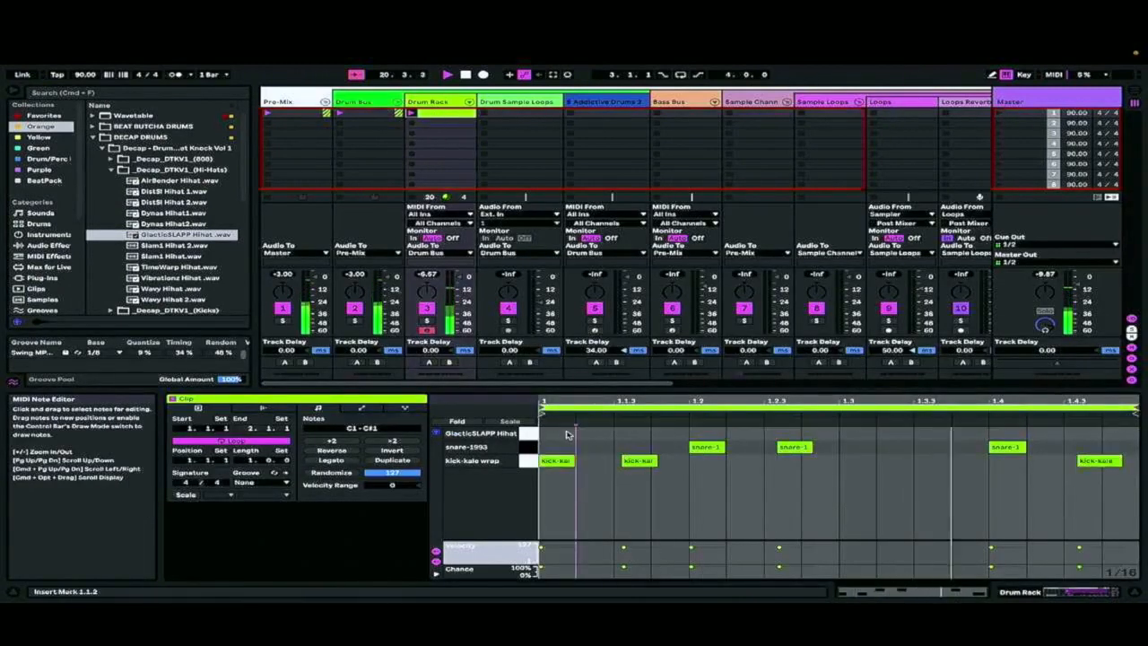
left_click(617, 430)
double_click(623, 433)
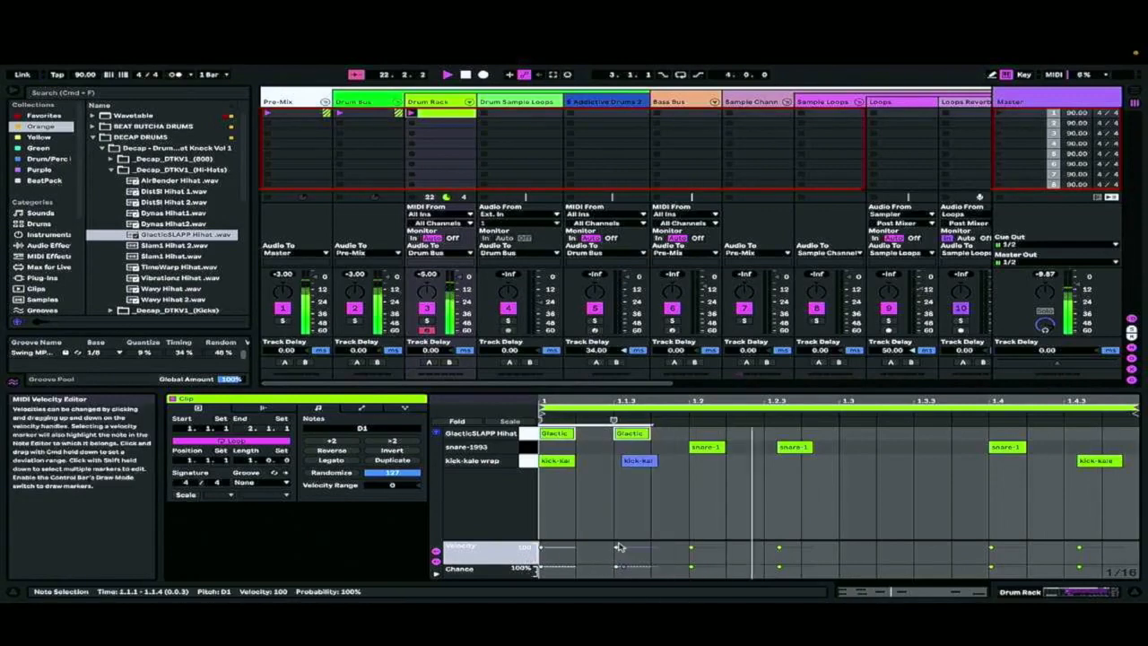
left_click_drag(616, 547, 616, 556)
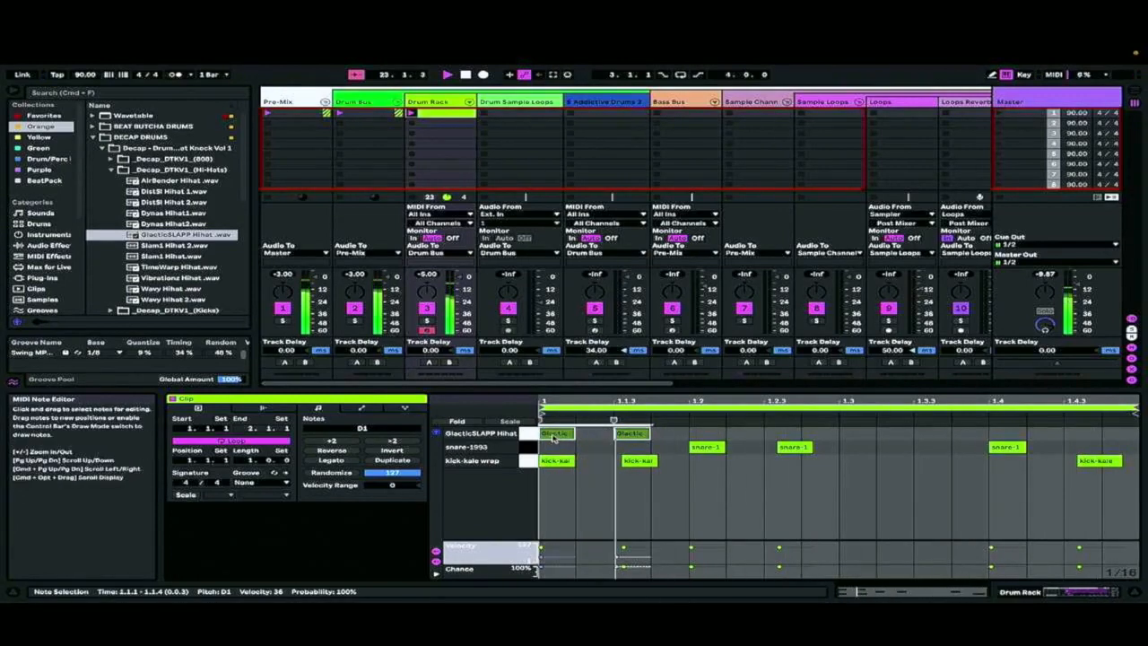
left_click_drag(554, 436, 564, 439)
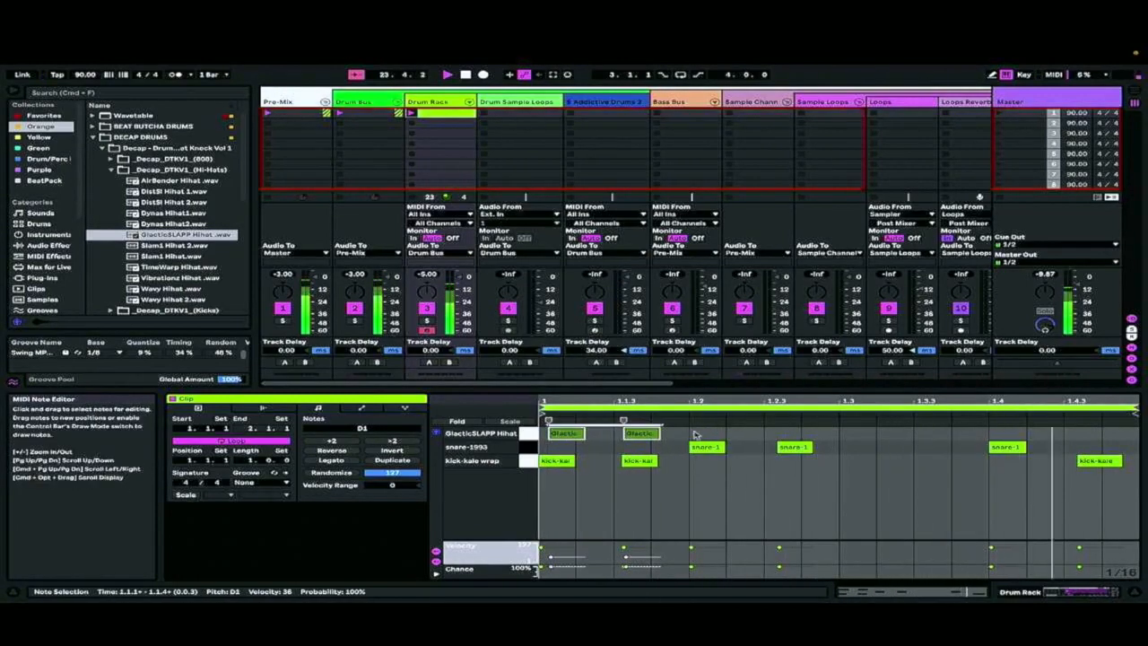
Duplicate the pair of hi-hat notes three times to fill the bar
key("super+d")
key("super+d")
key("super+d")
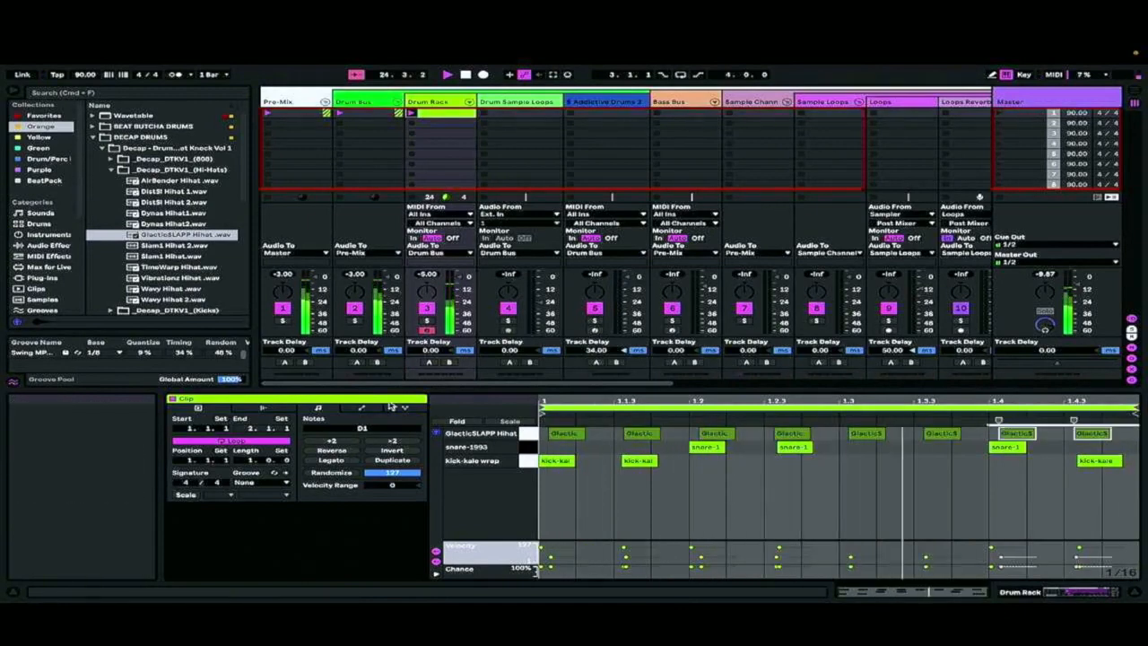
Lower the velocity of every second hi-hat note to 9 and nudge those notes slightly later
left_click(530, 434)
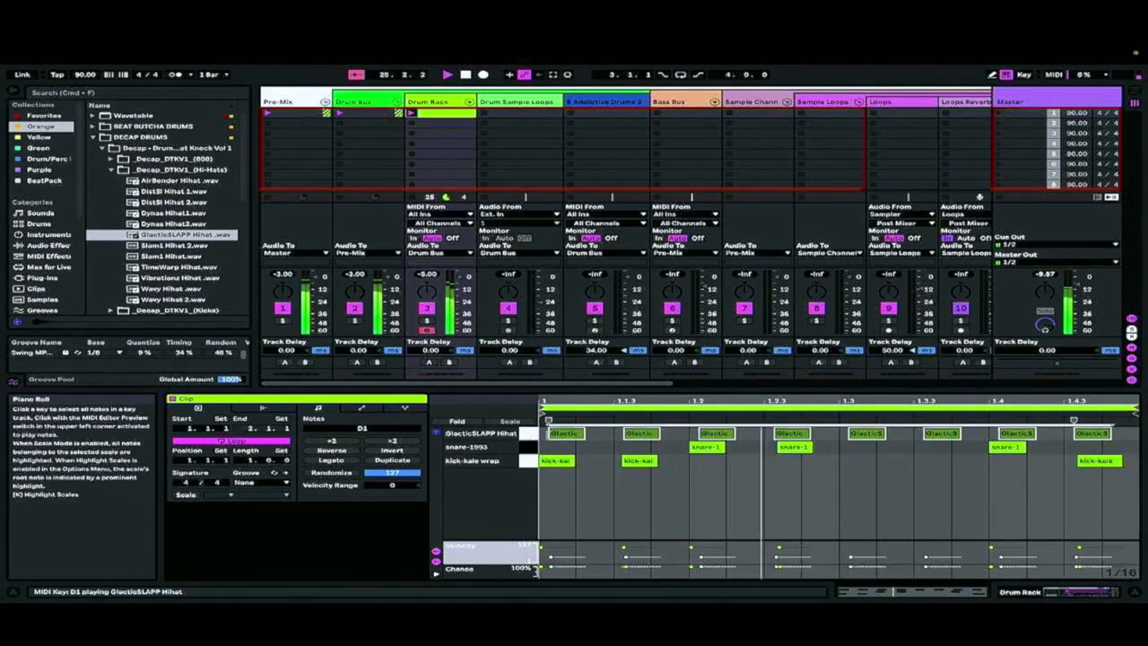
left_click(644, 439)
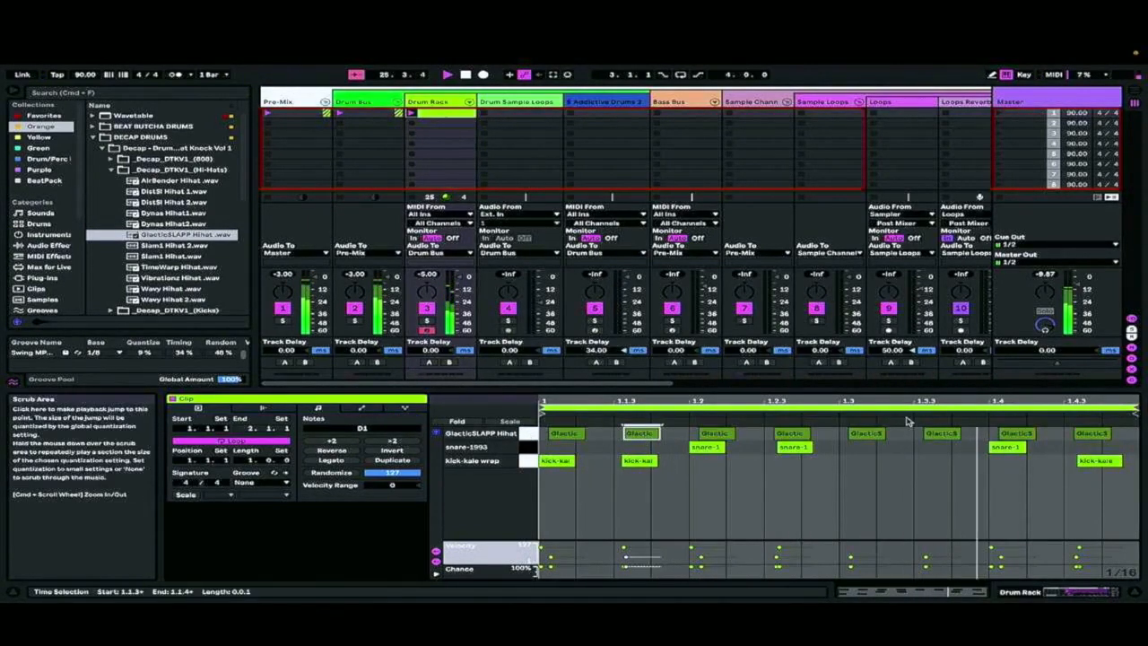
left_click(791, 435)
left_click(640, 434)
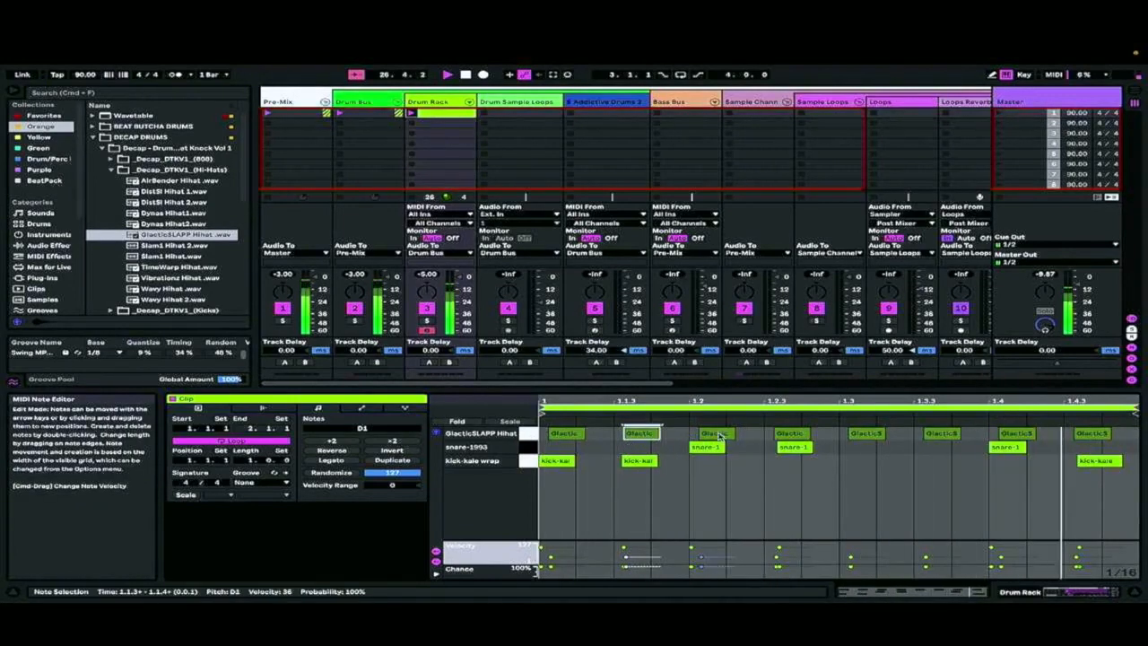
left_click(790, 434, "shift")
left_click(941, 434, "shift")
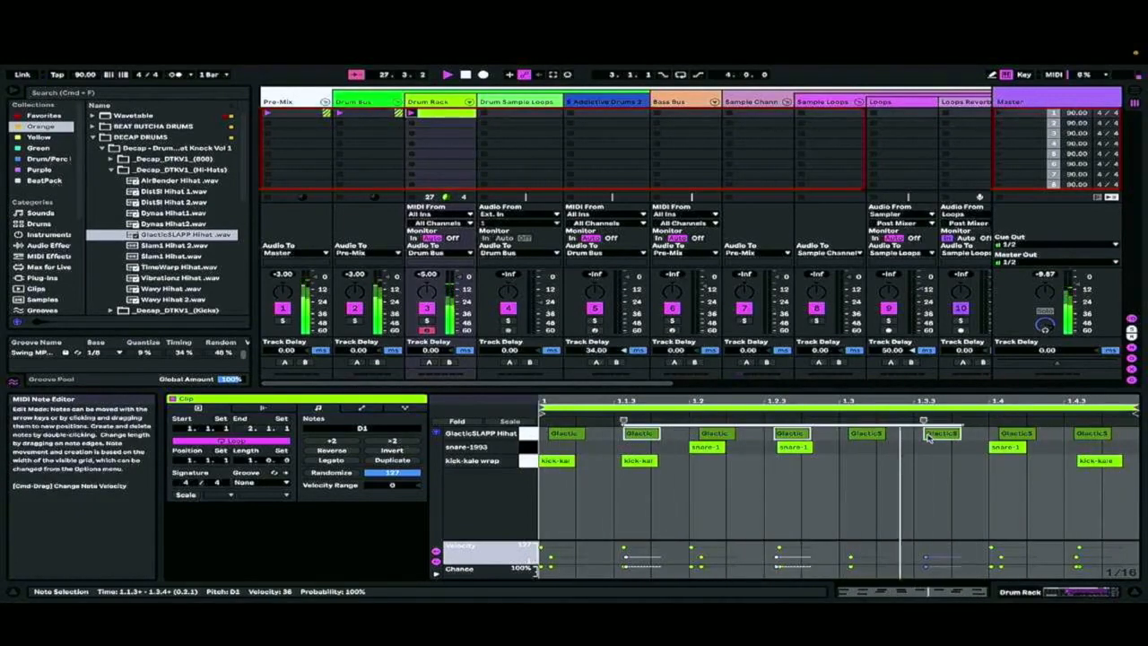
left_click(1098, 434, "shift")
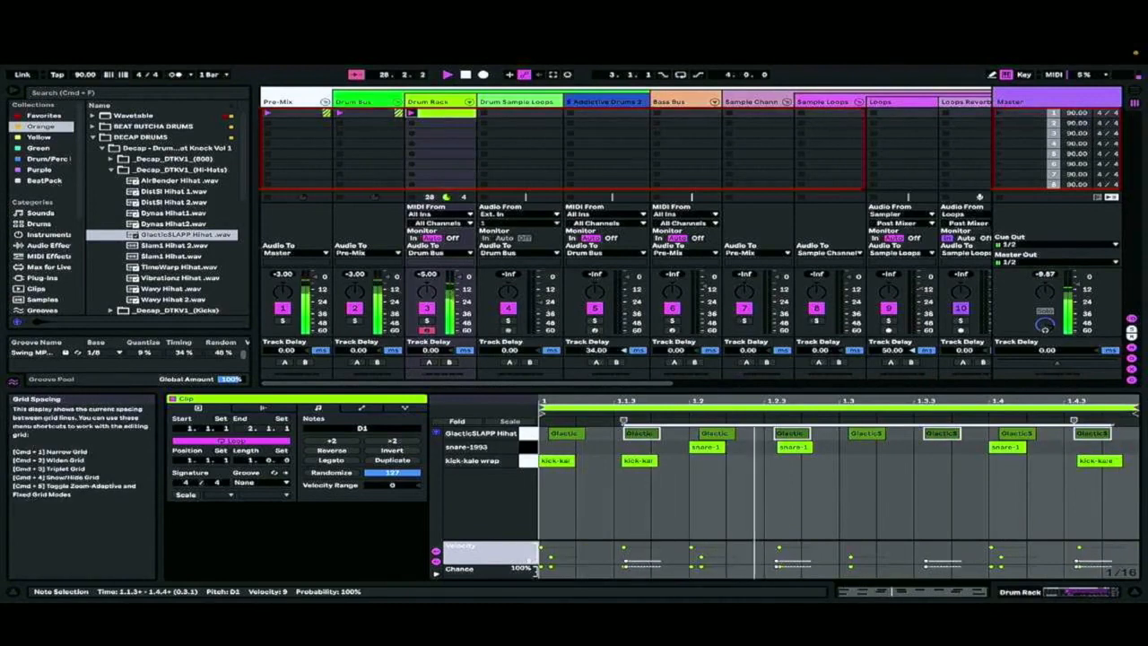
left_click_drag(799, 437, 806, 434)
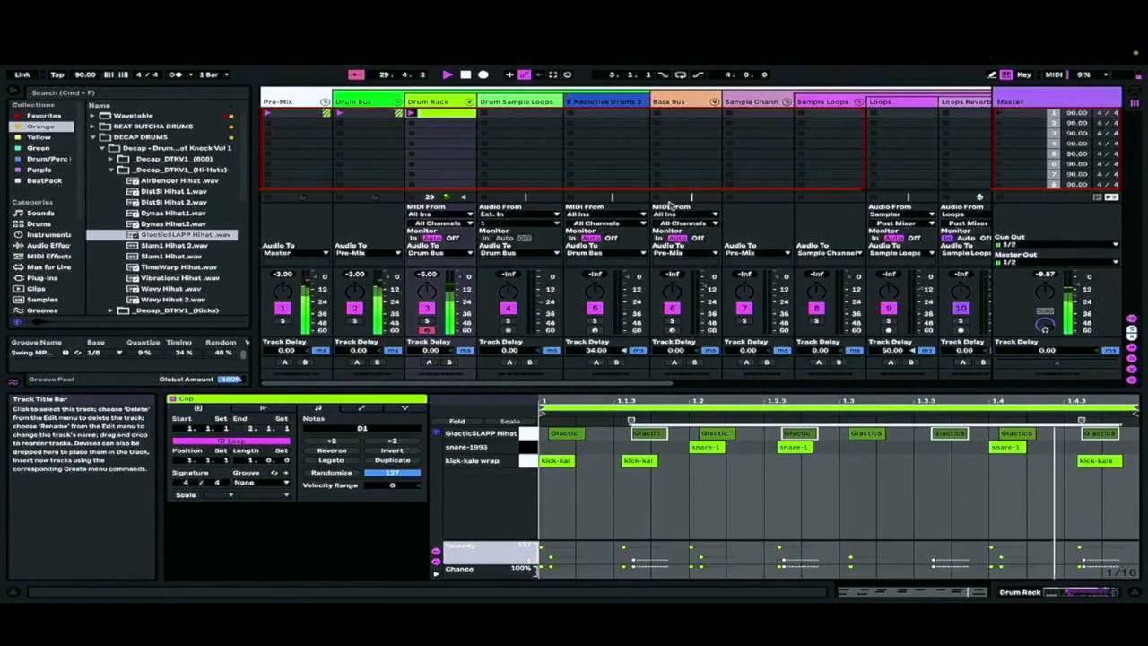
Select the Loops track, stop playback and look through the Loops & Samples and music production folders for a sample
left_click(823, 102)
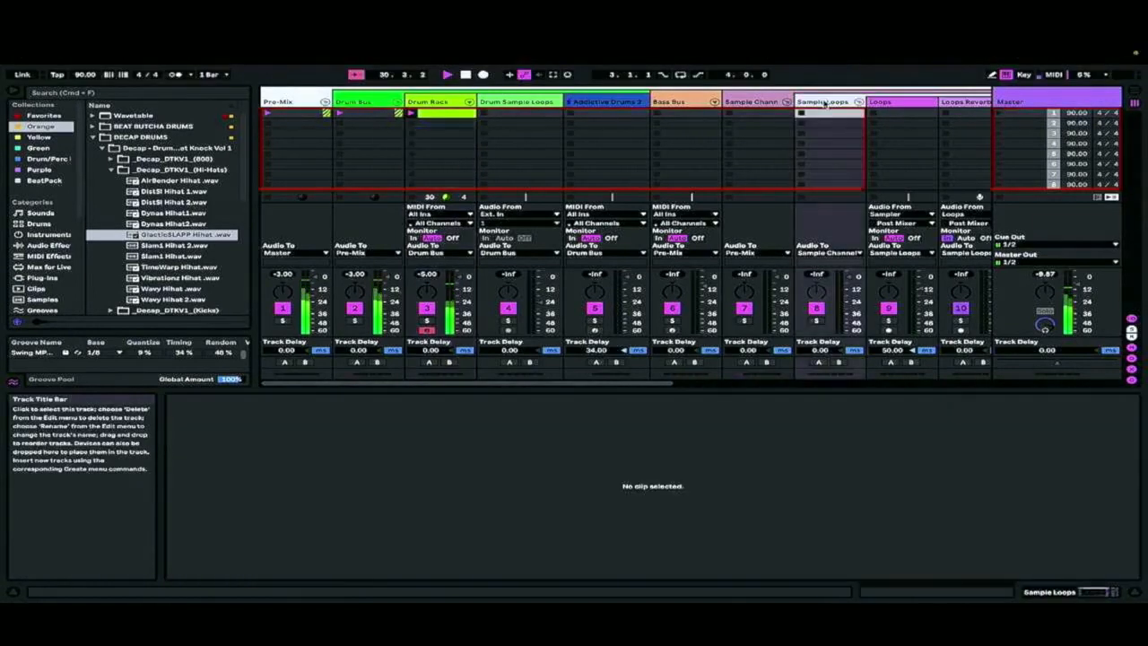
left_click(888, 102)
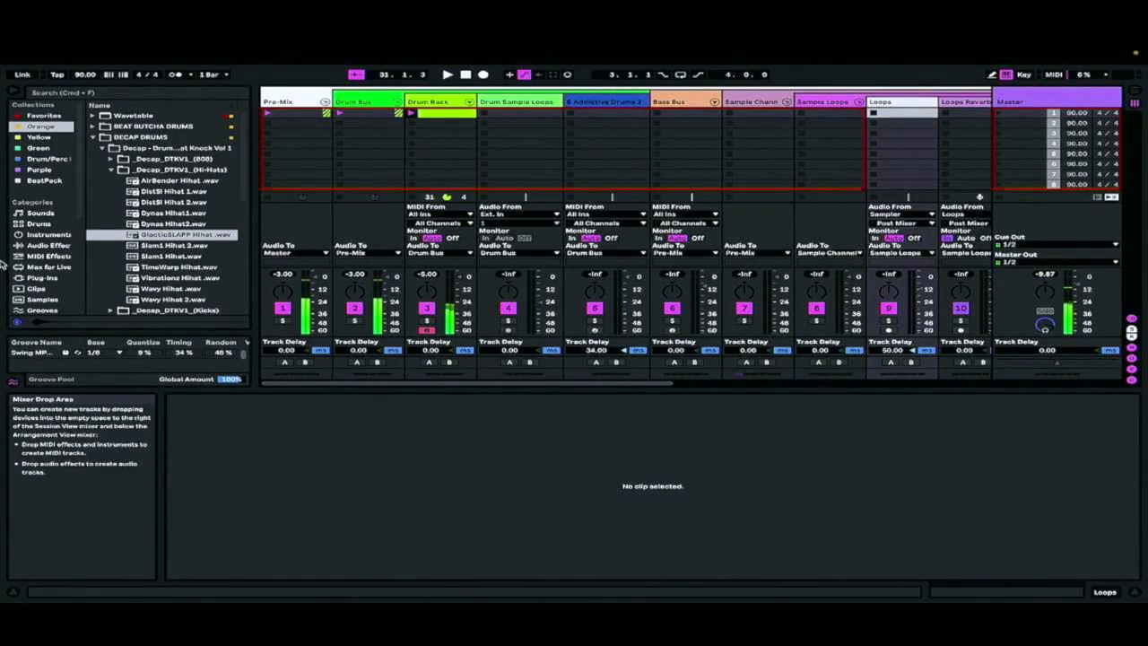
scroll(41, 261, "down", 5)
left_click(44, 265)
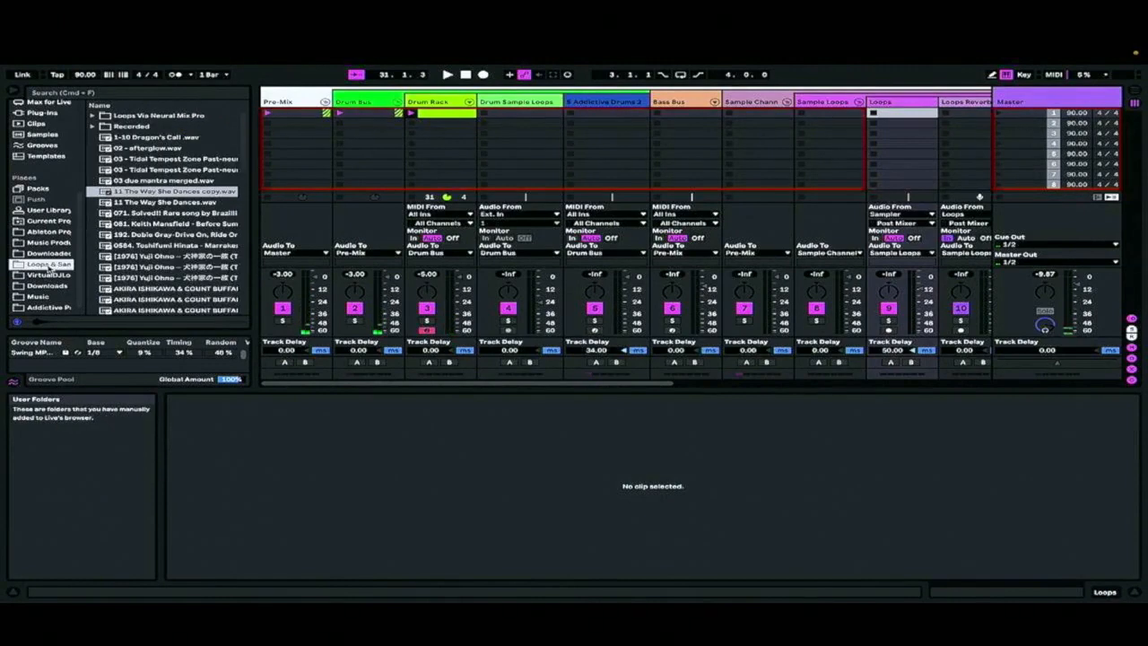
left_click(49, 242)
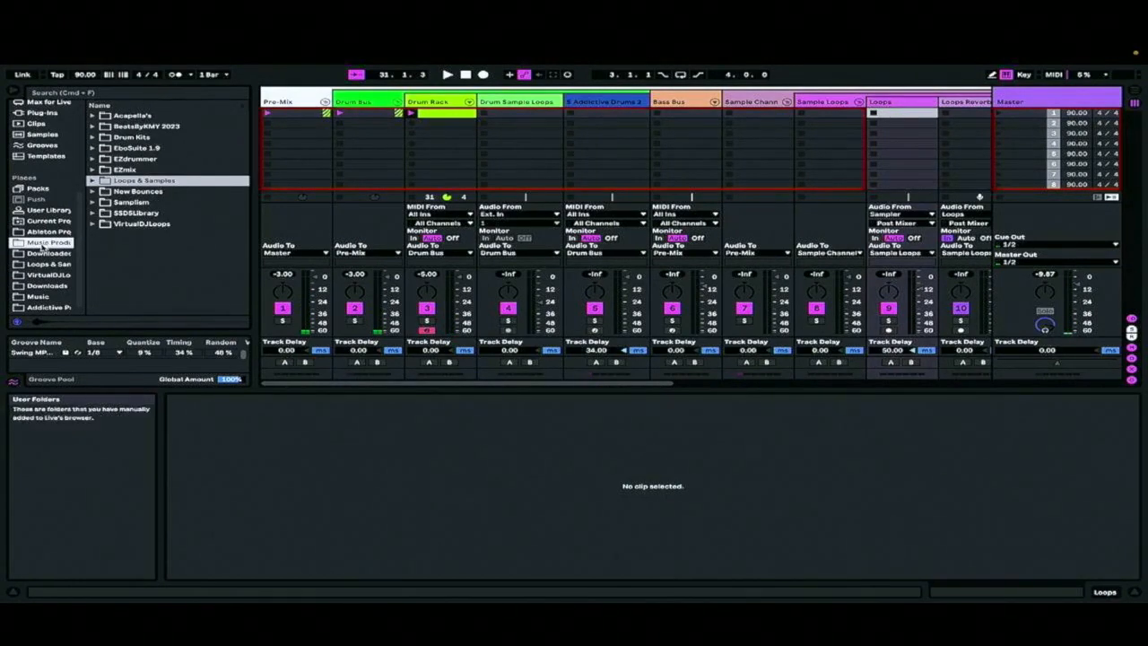
left_click(48, 232)
left_click(48, 265)
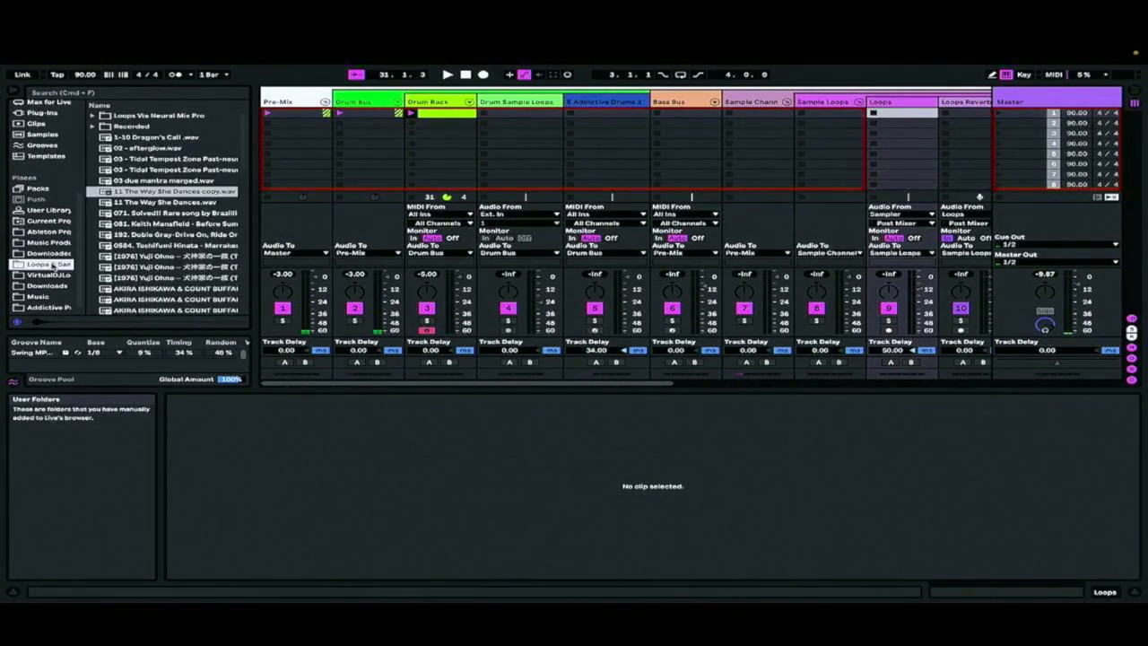
Open the Fender Rhodes folder in Music's Downloaded by MediaHuman folder and preview the "4+1 Evasio R... Airone.mp3" track
scroll(128, 257, "down", 5)
left_click(35, 289)
left_click(33, 297)
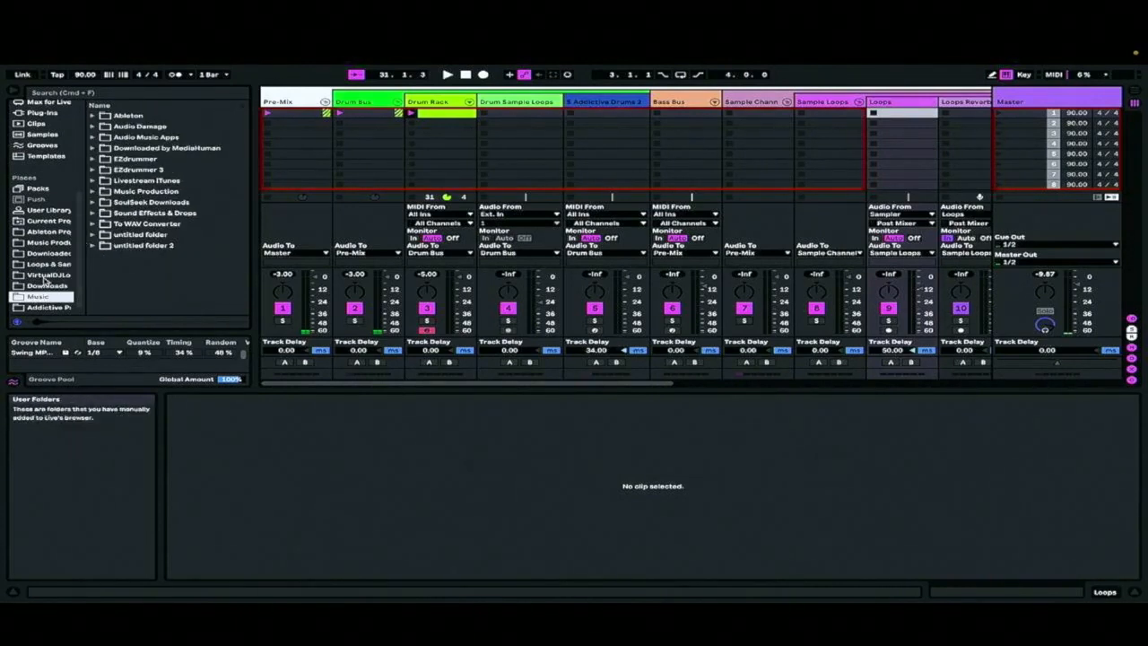
scroll(46, 282, "down", 1)
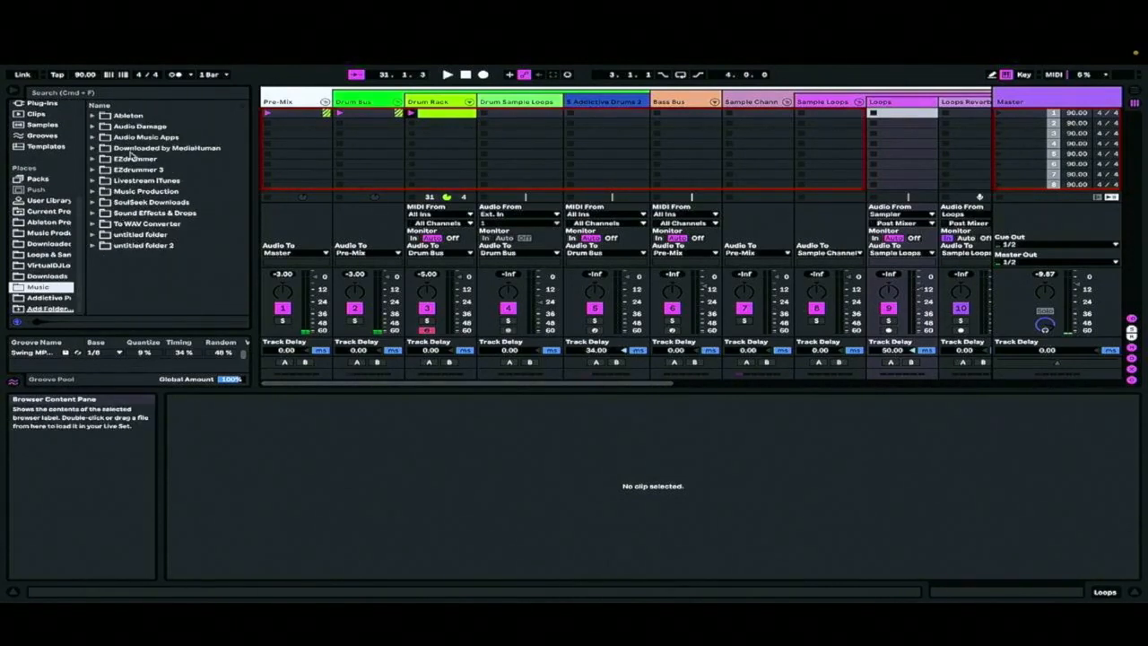
left_click(93, 148)
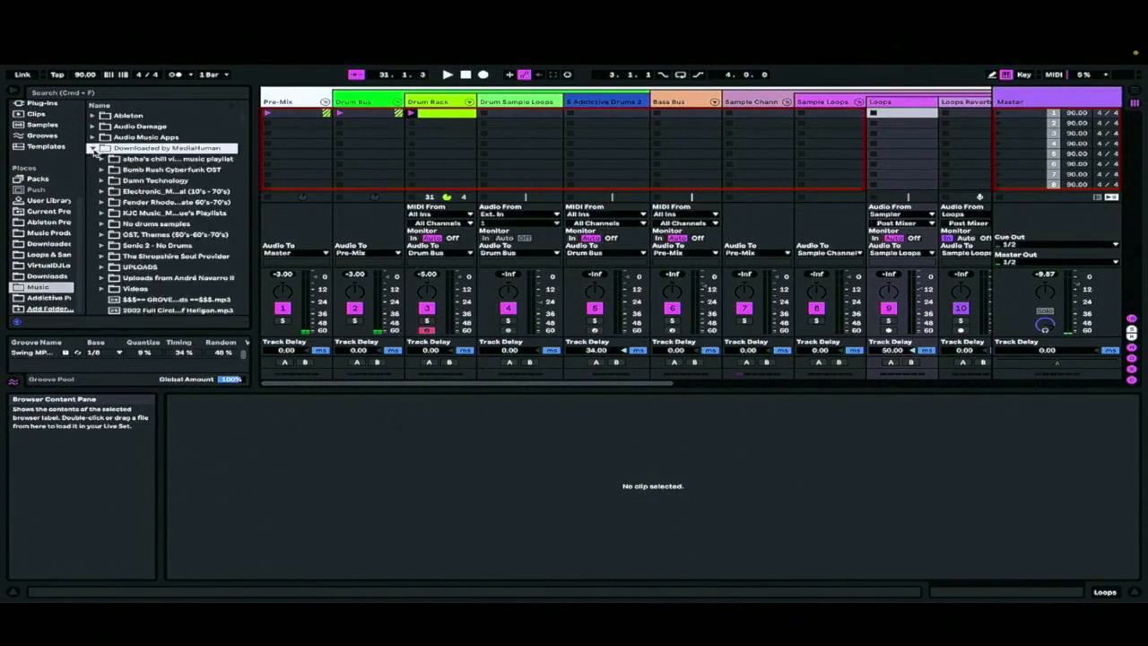
left_click(102, 204)
left_click(199, 257)
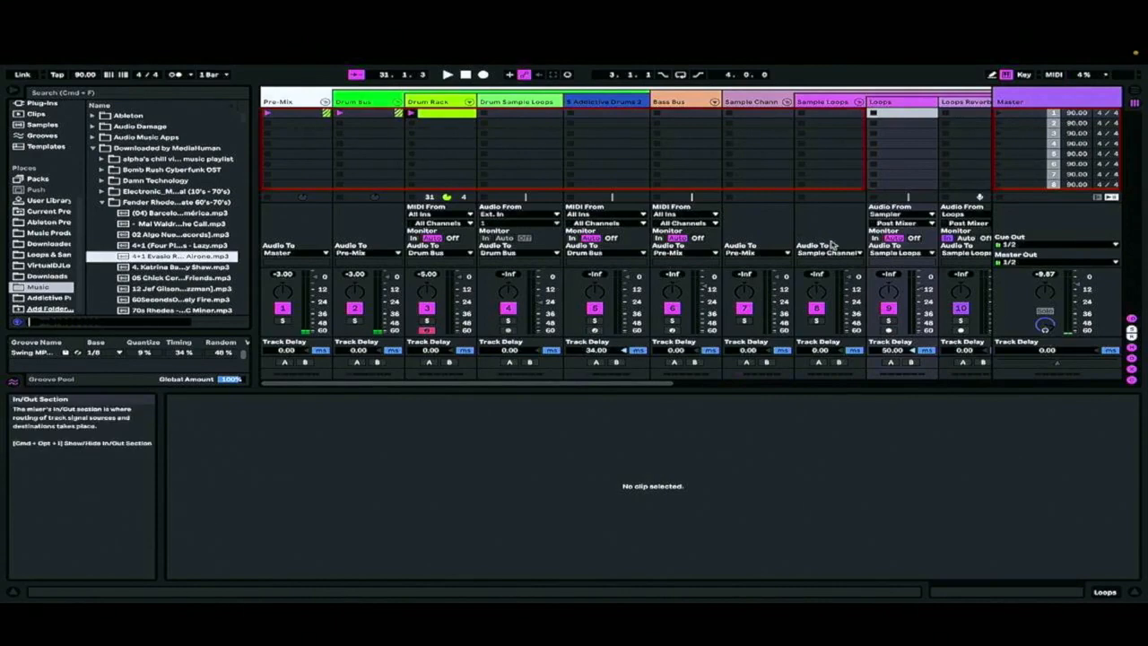
Look further through the Fender Rhodes folder and preview the "60SecondsOfSoul - Miles Davis Lonely Fire" track
scroll(882, 169, "right", 5)
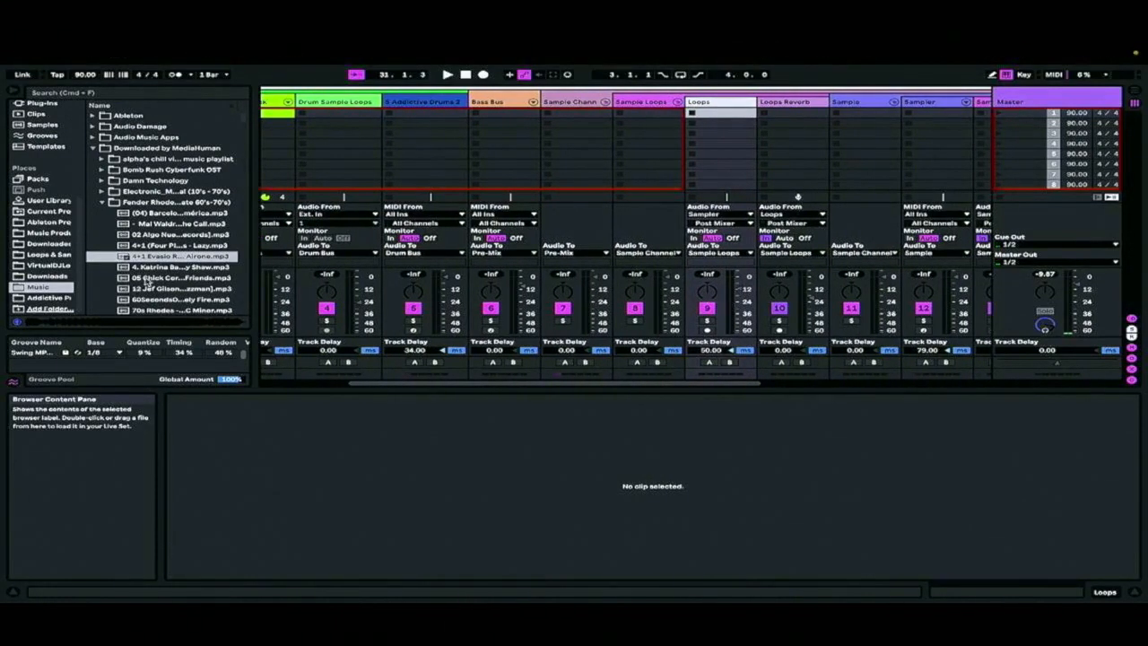
scroll(165, 285, "down", 3)
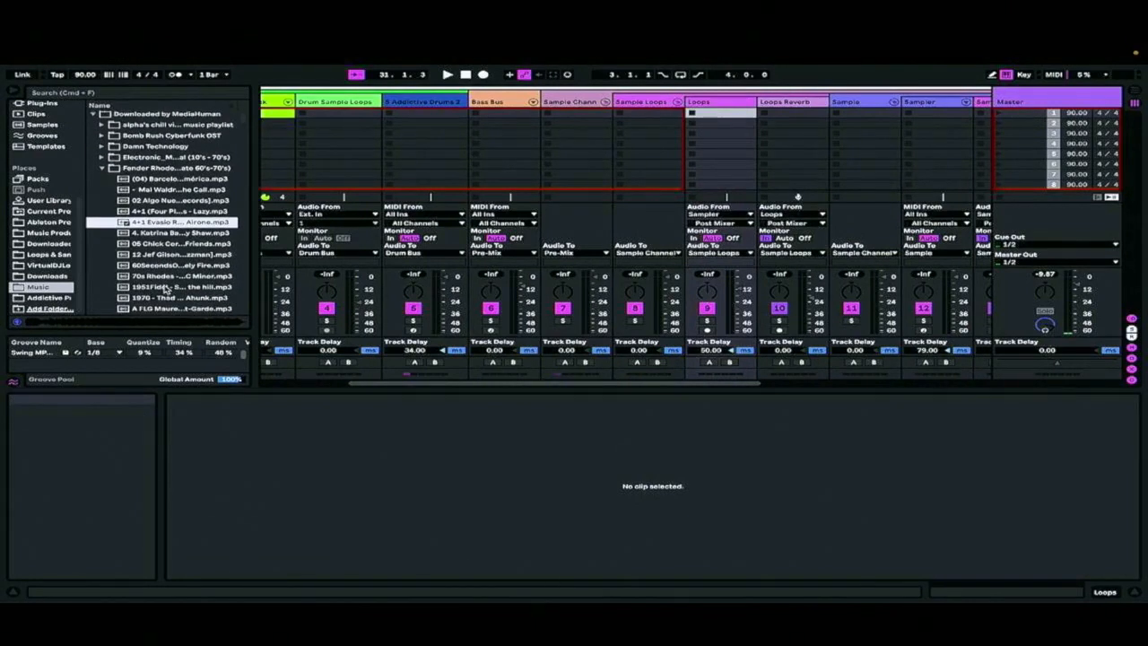
scroll(170, 266, "down", 3)
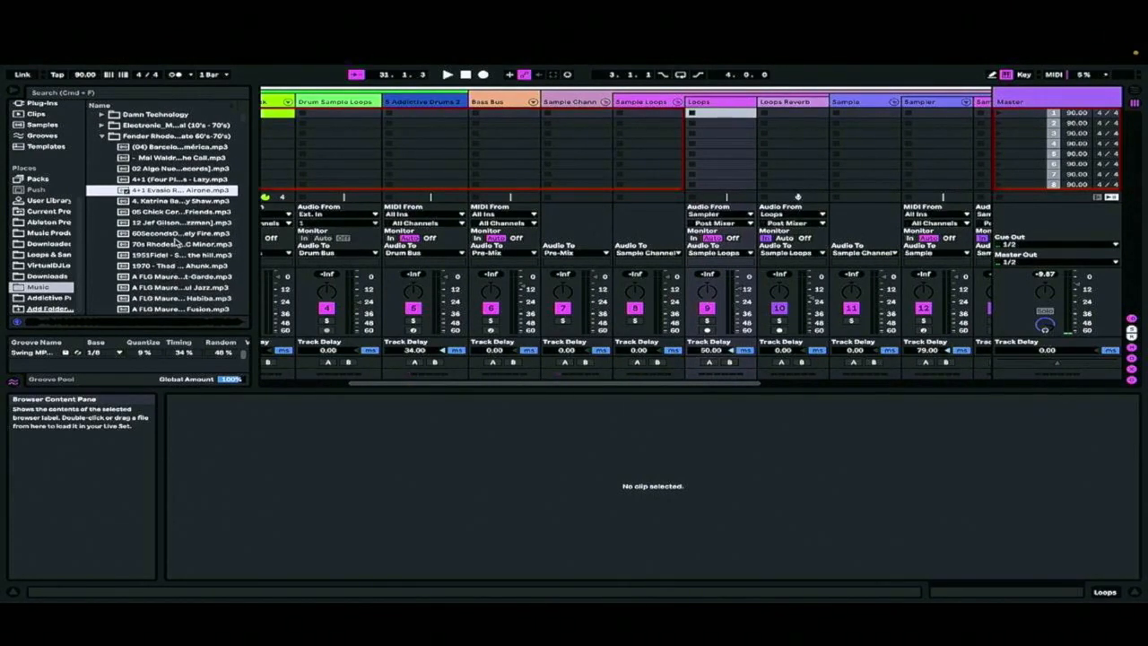
left_click(175, 235)
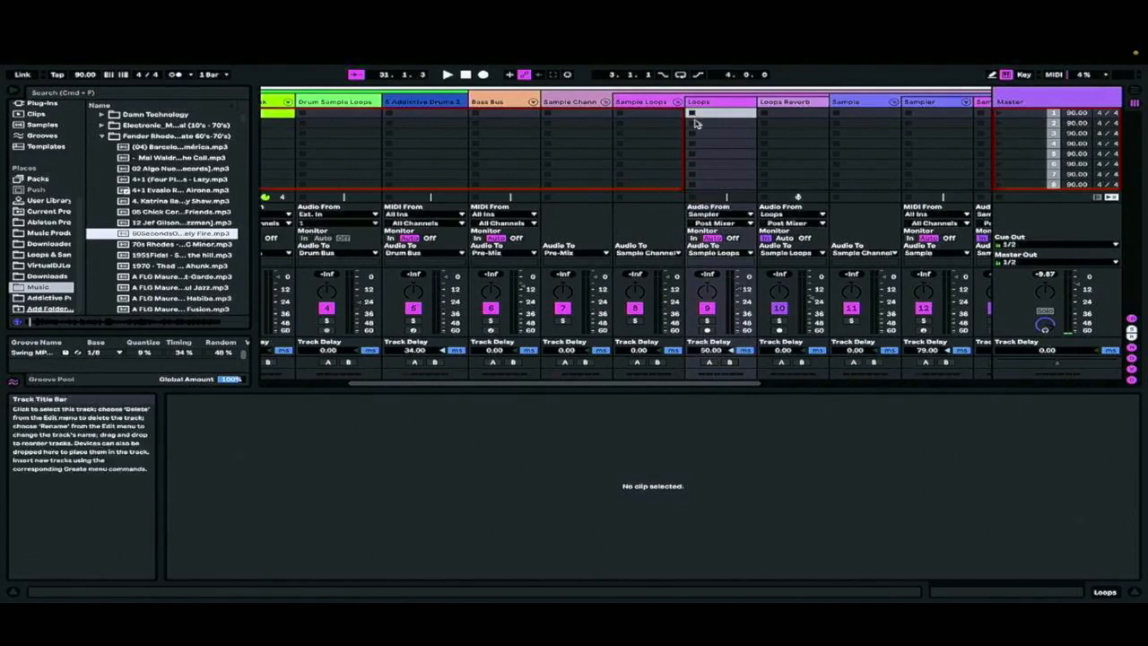
Load the Lonely Fire track into Simpler on the Sampler track and set the slice sensitivity to 77 %
scroll(720, 134, "right", 4)
scroll(684, 126, "right", 2)
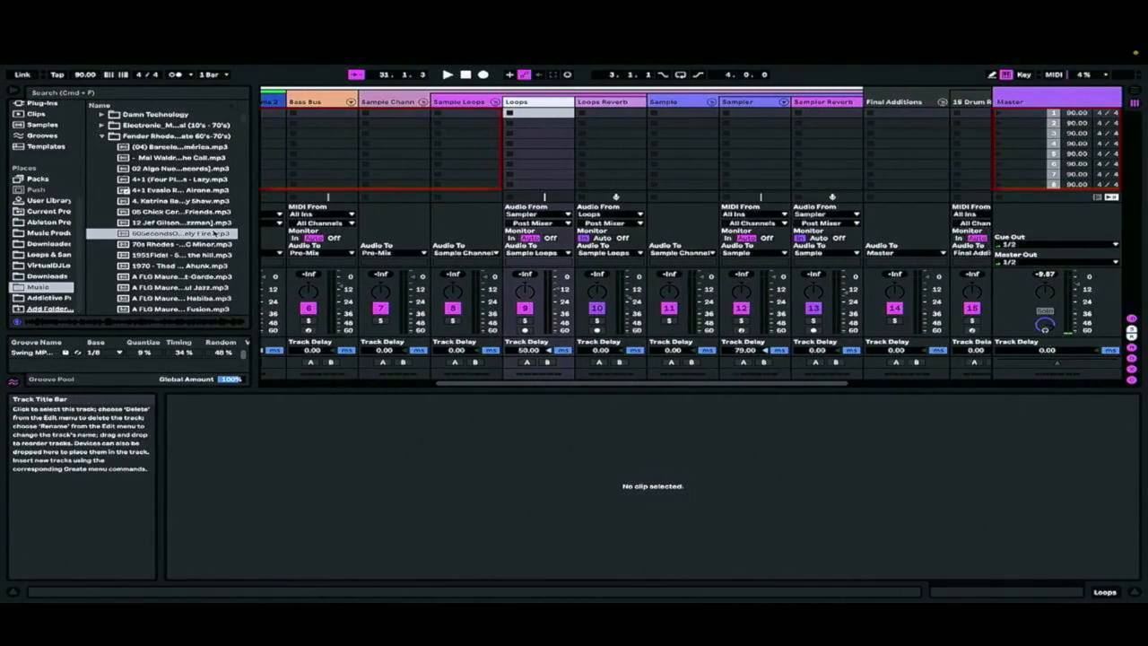
left_click(752, 102)
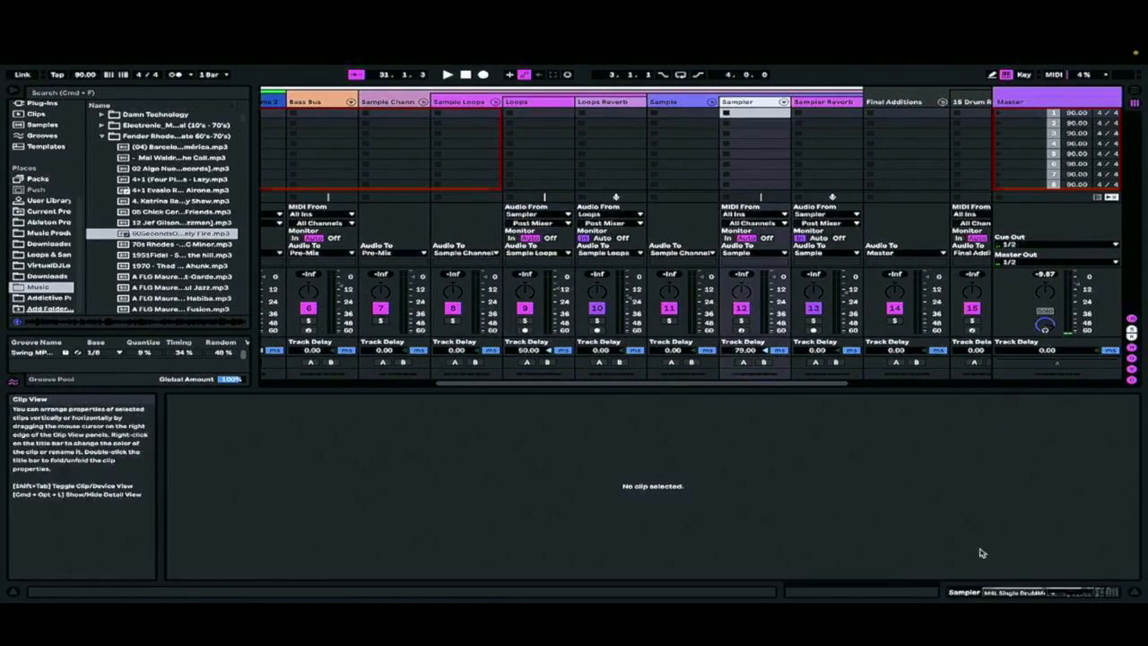
left_click(1016, 593)
scroll(738, 521, "right", 10)
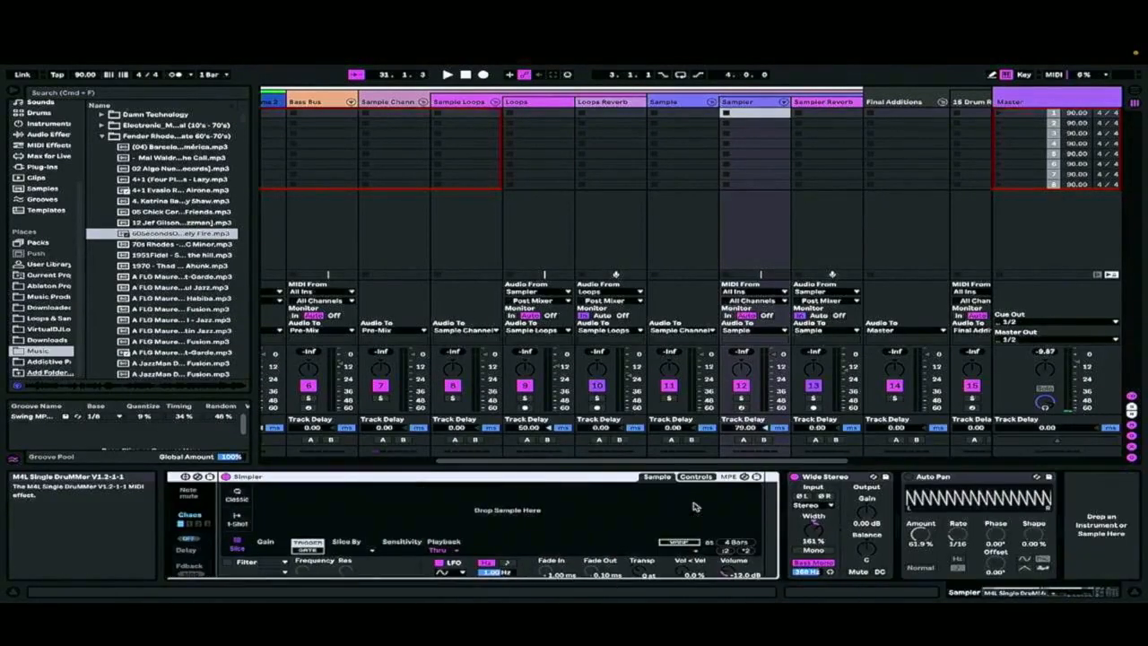
left_click_drag(150, 234, 329, 510)
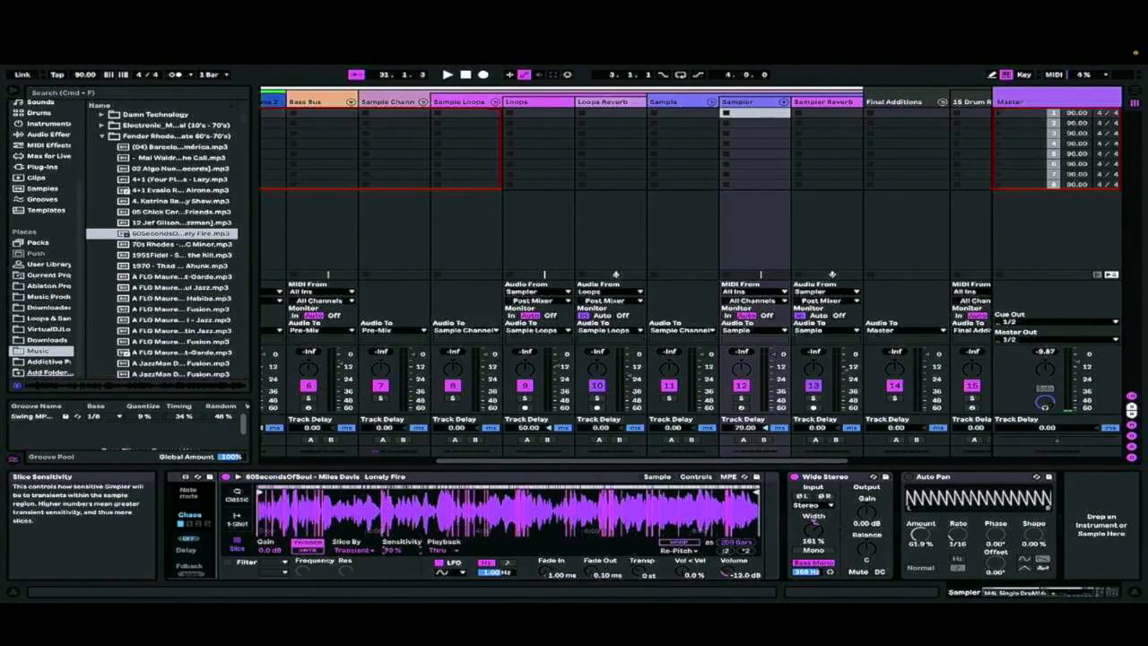
left_click_drag(392, 549, 392, 541)
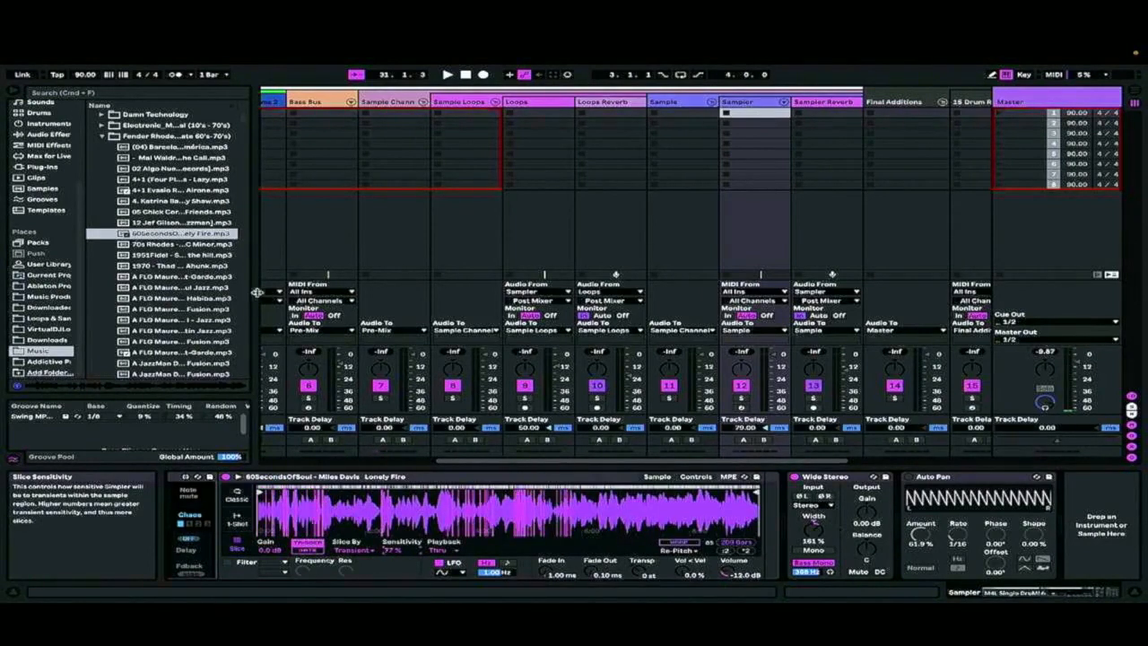
Play the set to hear the sliced sample with the drums and raise the computer keyboard velocity to 120
key("space")
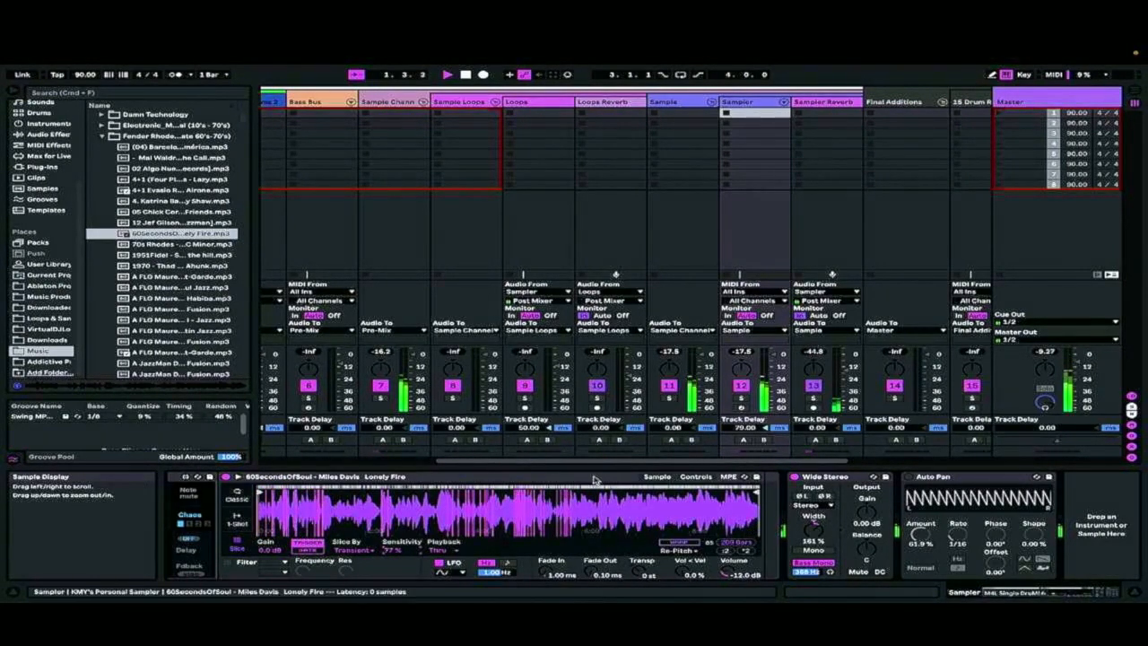
scroll(584, 164, "left", 5)
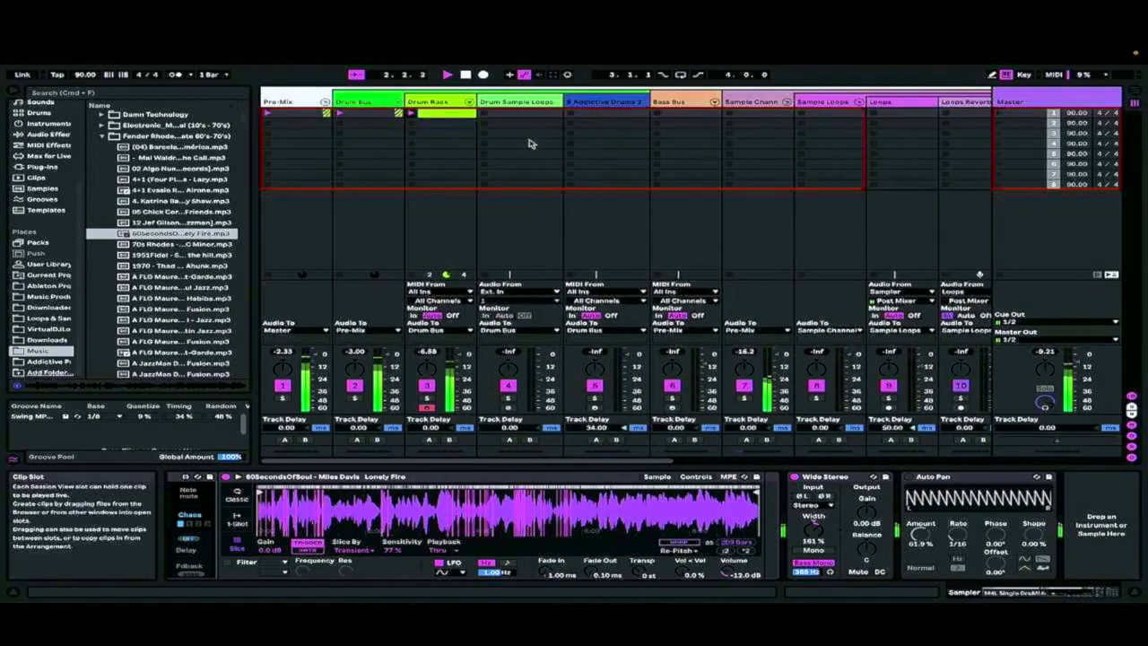
scroll(529, 143, "right", 3)
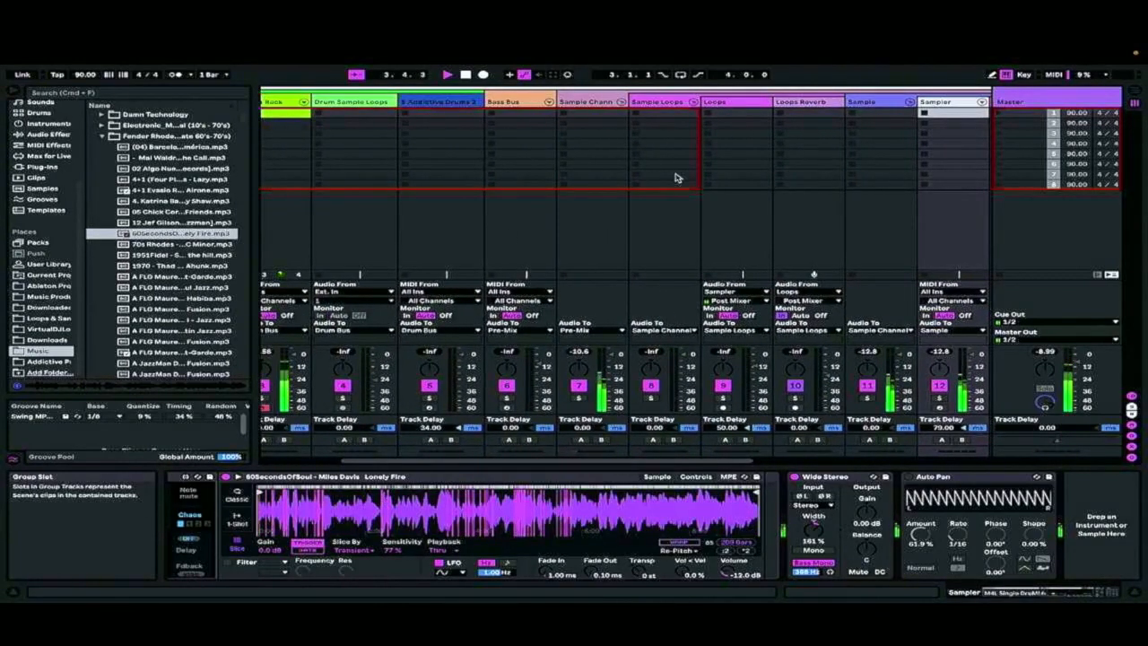
scroll(677, 178, "right", 5)
key("v")
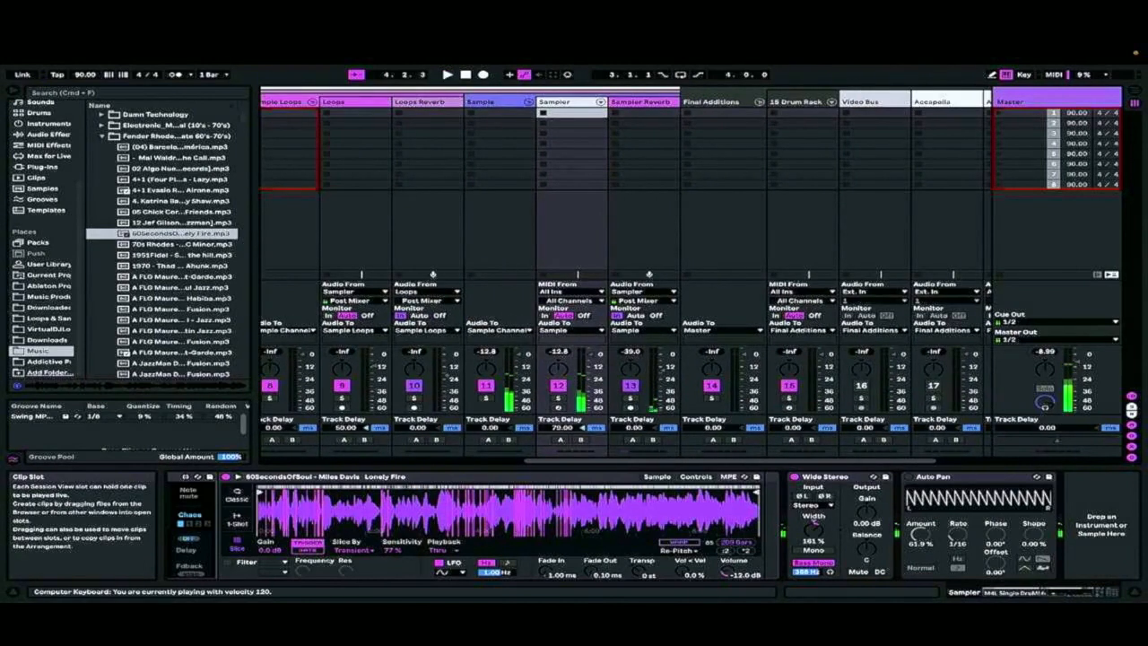
Arm the Loops track and start recording the Sampler's output into its first clip slot
scroll(456, 143, "left", 7)
left_click(856, 101)
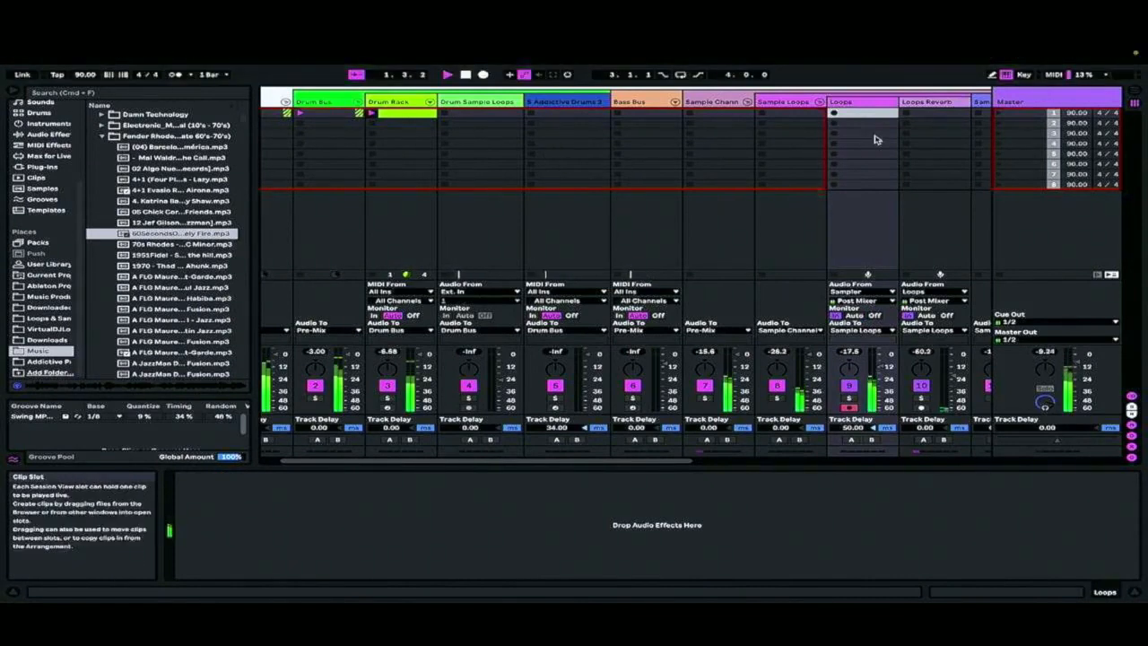
left_click(835, 114)
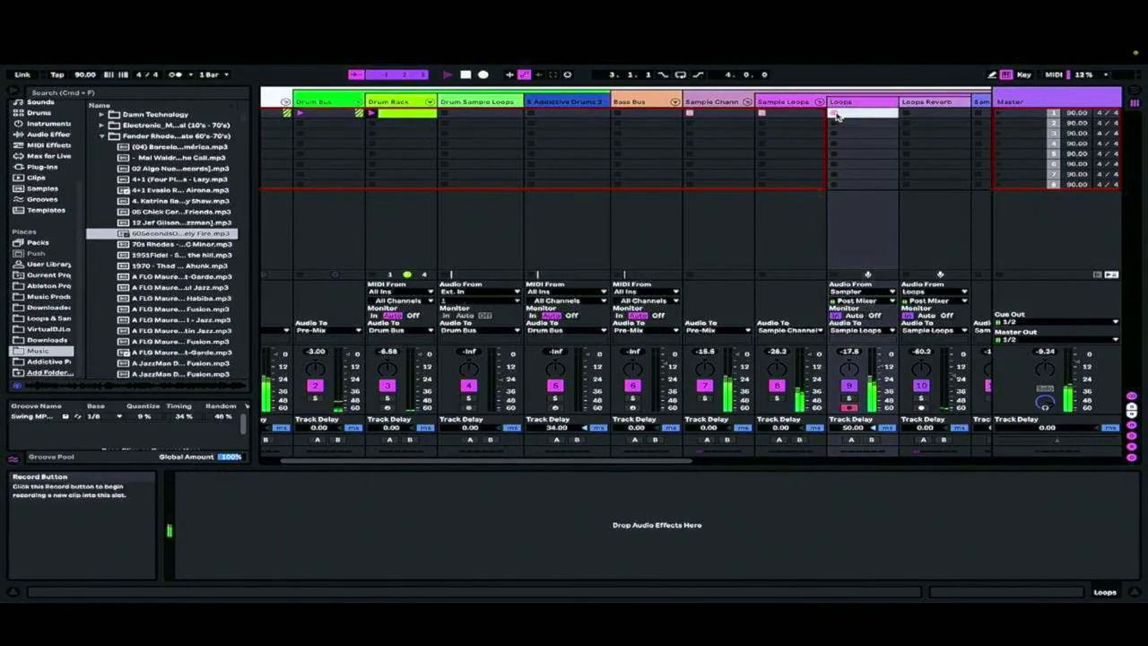
Shift Simpler's sample start past the middle and back to the beginning during the recording, and stop playback
scroll(682, 180, "right", 5)
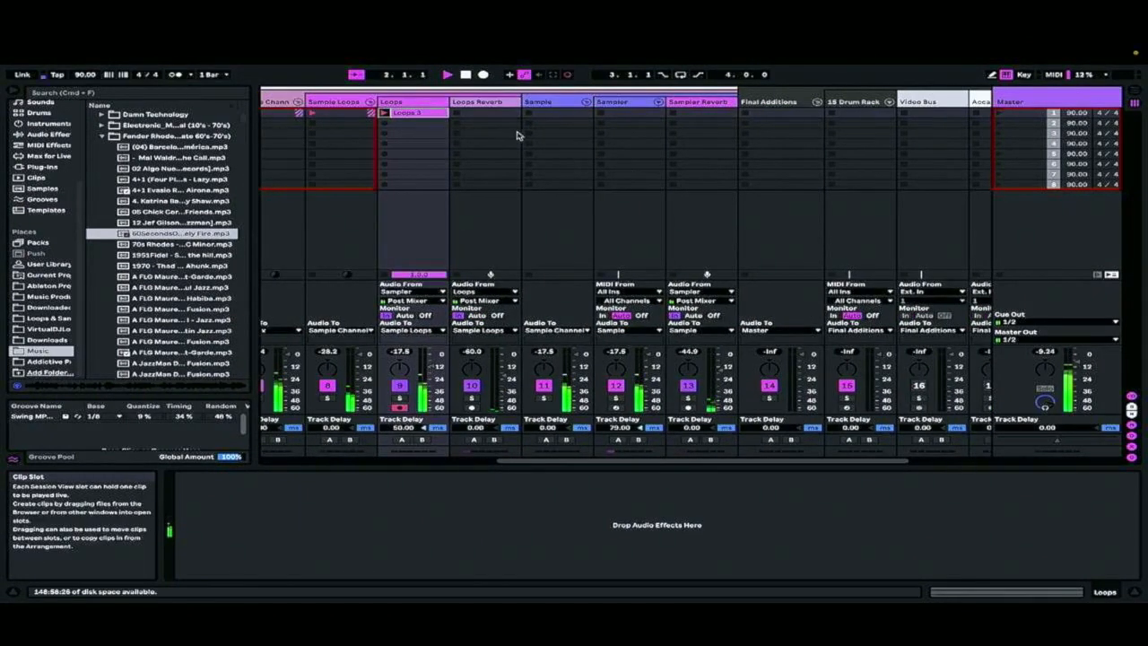
scroll(759, 156, "right", 3)
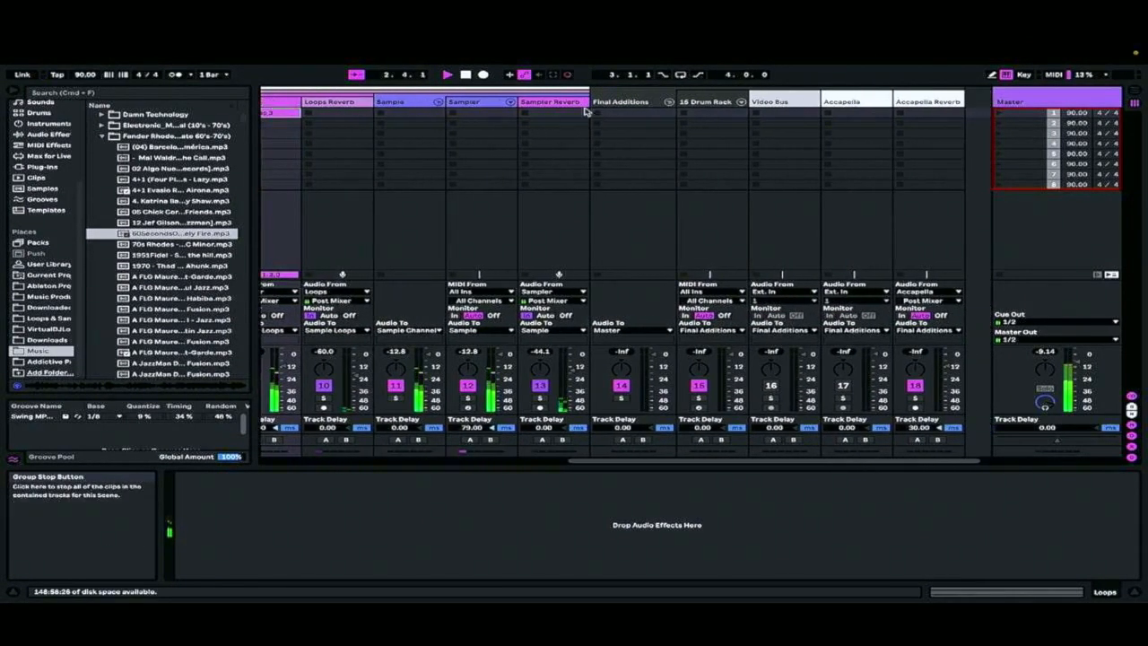
left_click(467, 104)
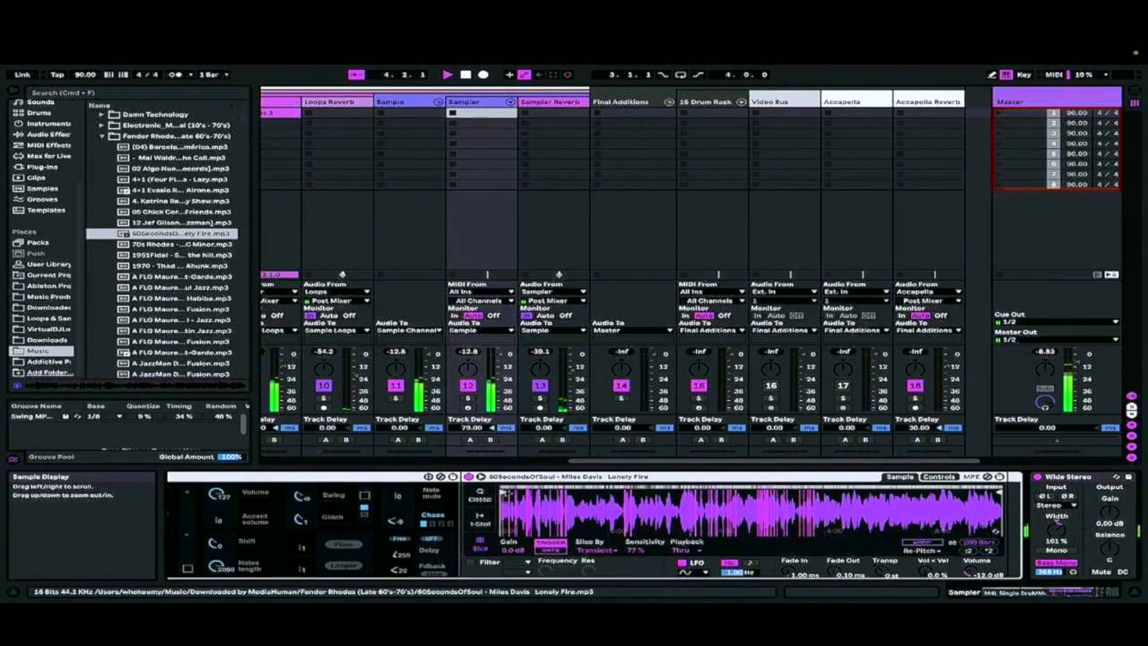
mouse_move(503, 492)
left_mouse_down()
mouse_move(627, 494)
mouse_move(501, 493)
left_mouse_up()
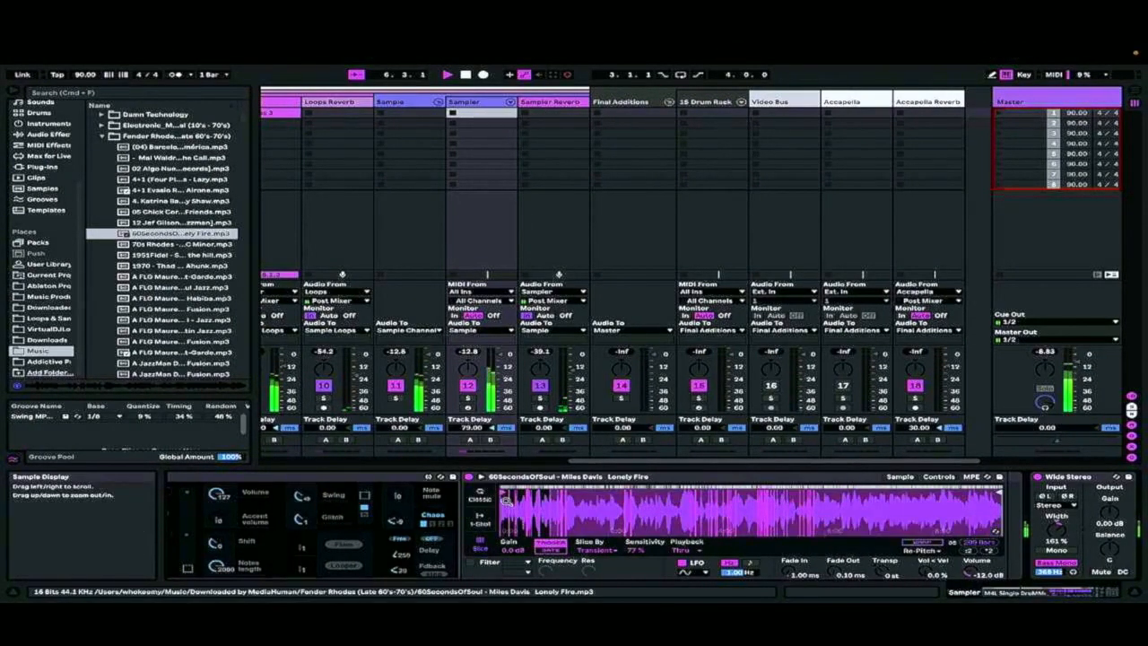
left_click_drag(503, 493, 789, 494)
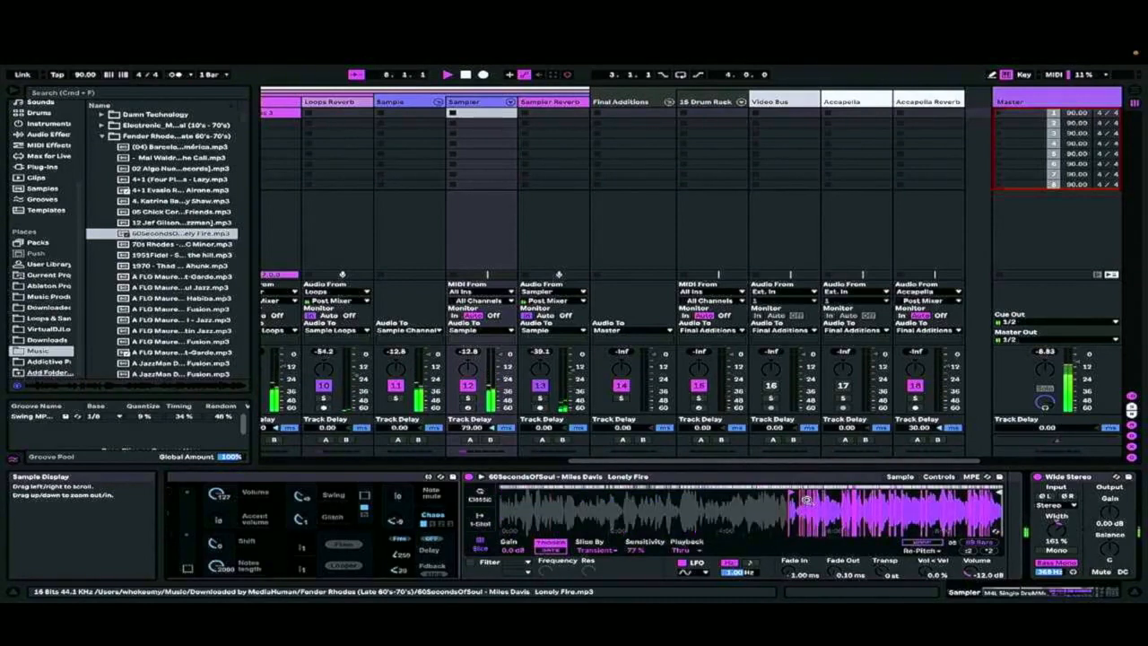
left_click_drag(789, 494, 500, 494)
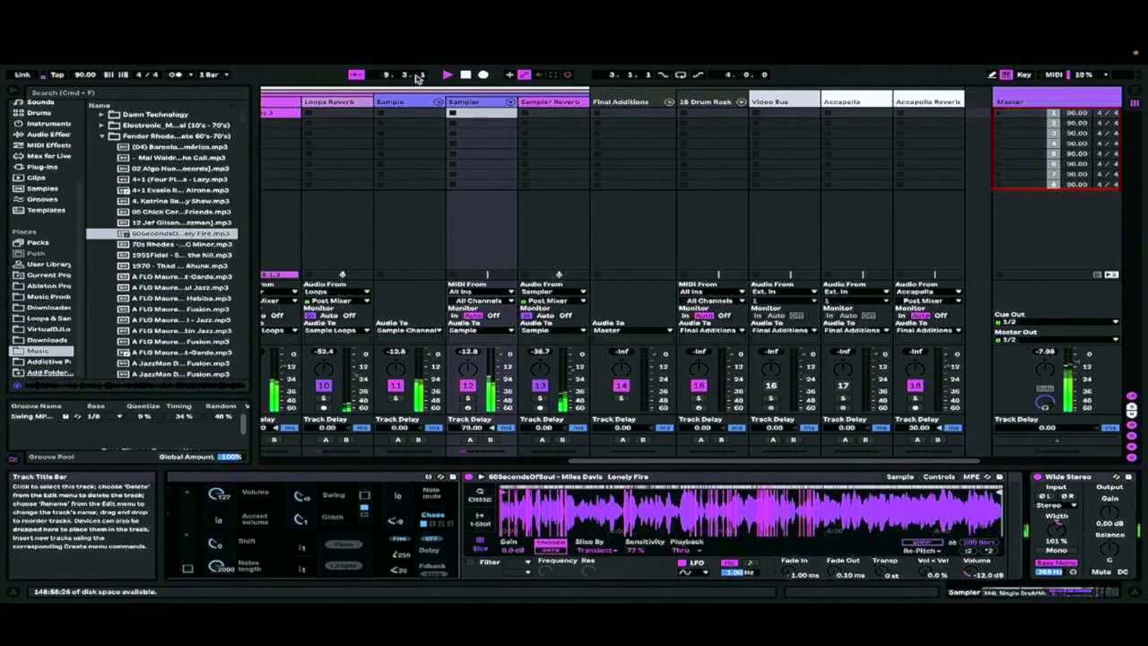
left_click(466, 75)
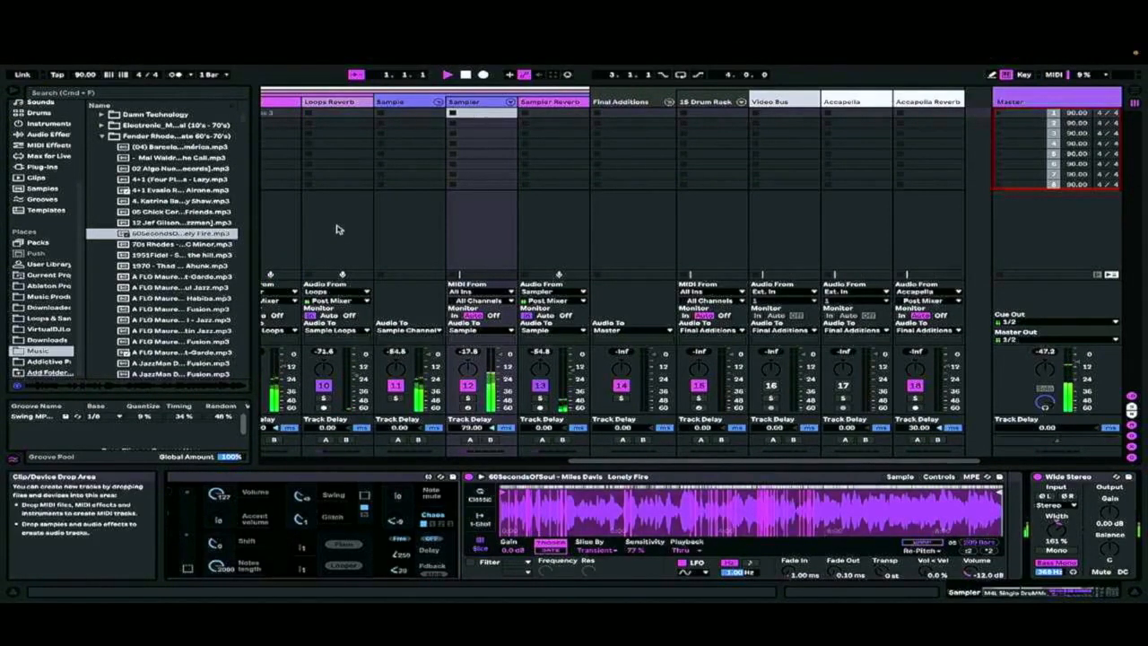
Move the Sampler track's Simpler start marker past the middle of the sample and set the slice sensitivity to 90 %
scroll(431, 153, "left", 5)
left_click(605, 127)
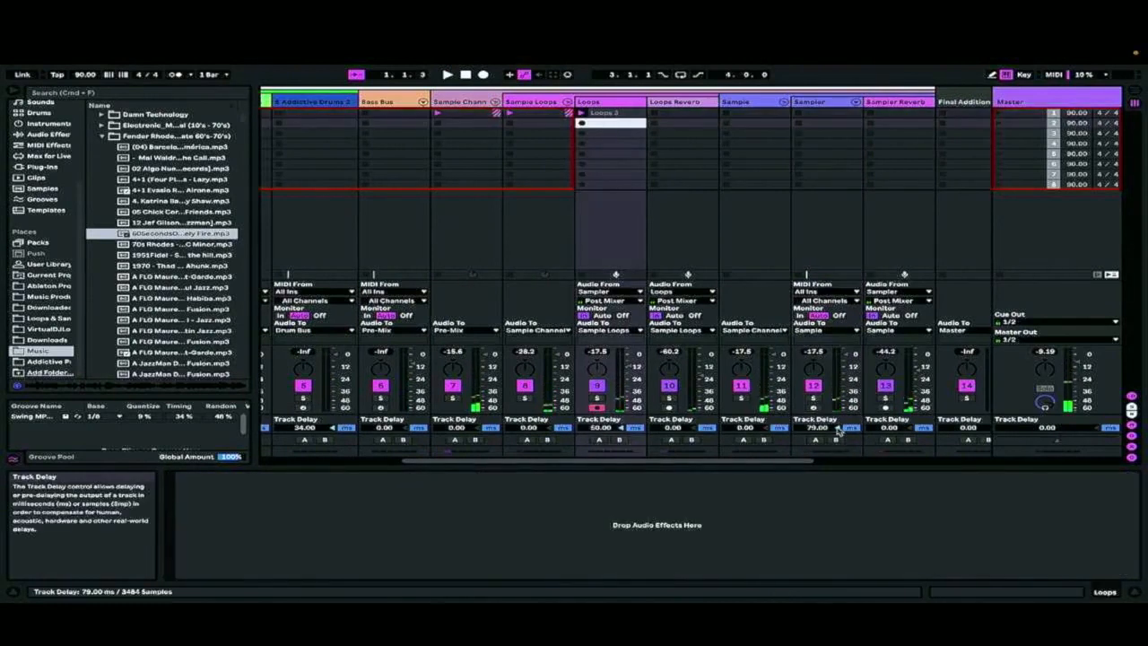
left_click(849, 143)
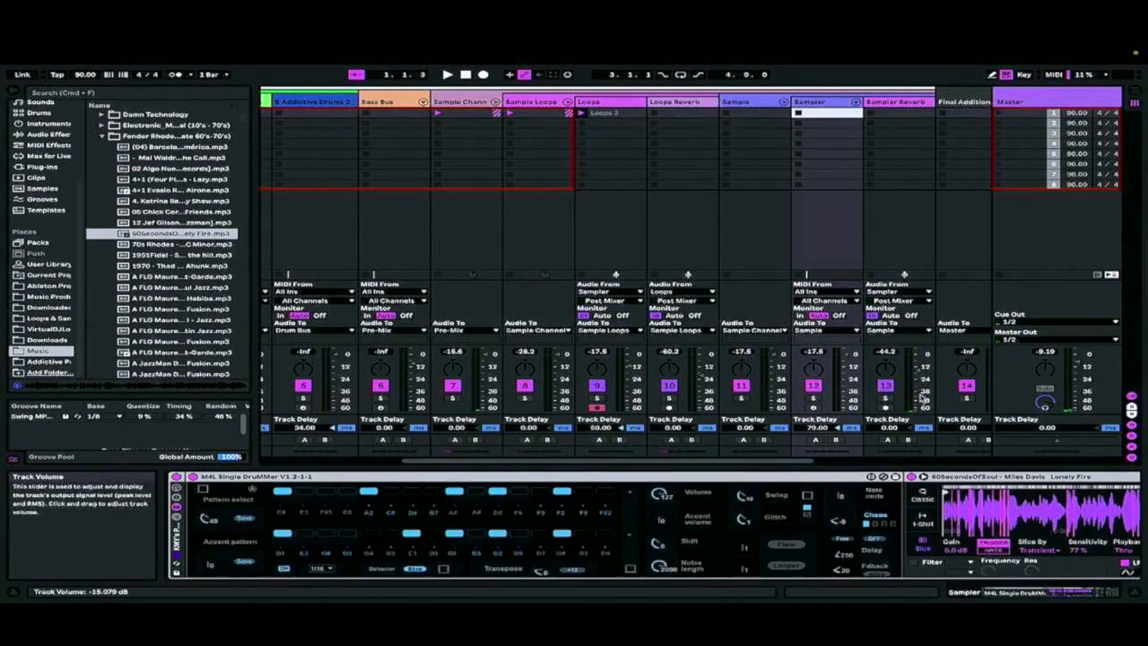
left_click_drag(944, 492, 1088, 493)
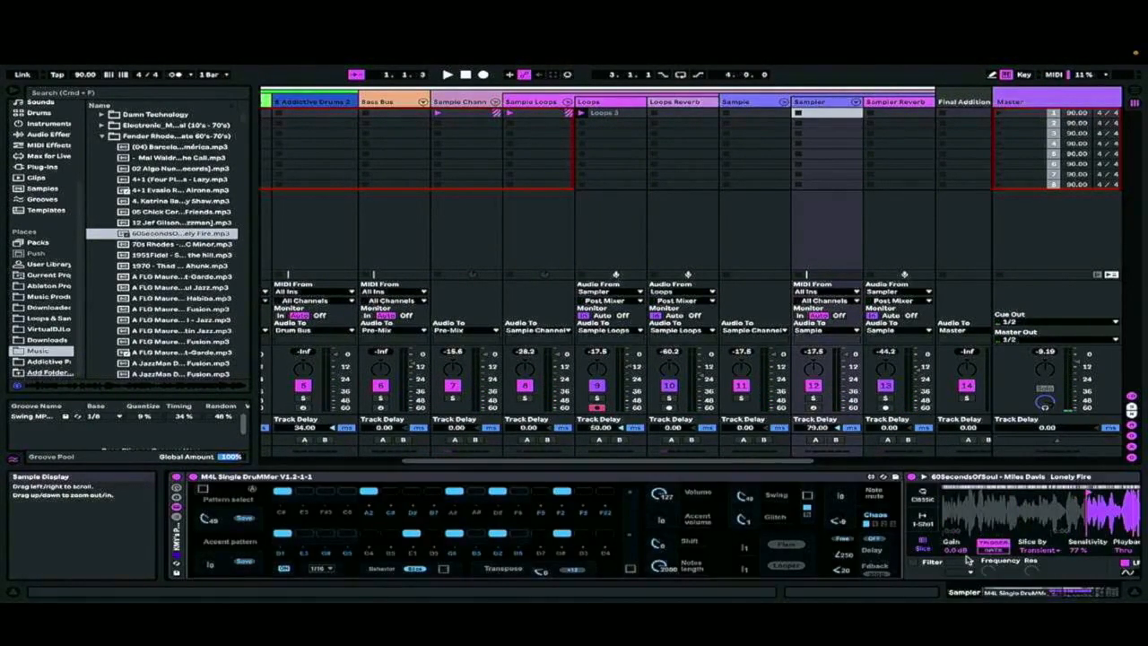
scroll(965, 560, "right", 3)
left_click_drag(910, 551, 910, 539)
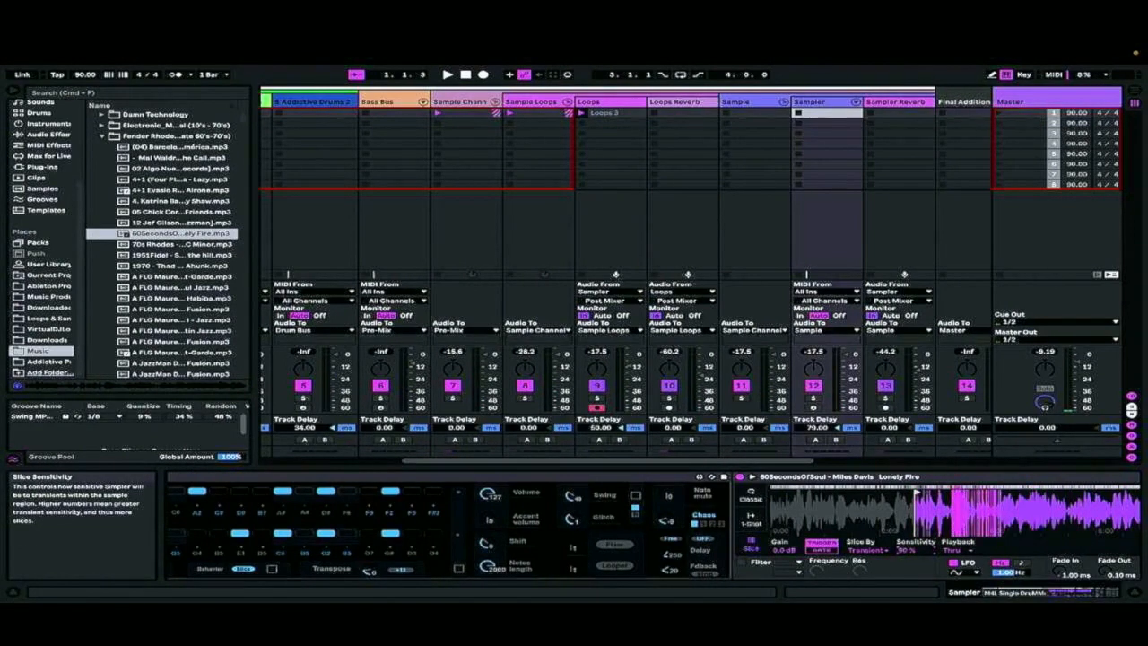
Record the Sampler's output into the second slot of the Loops track and reselect the Sampler track
left_click(580, 123)
mouse_move(660, 47)
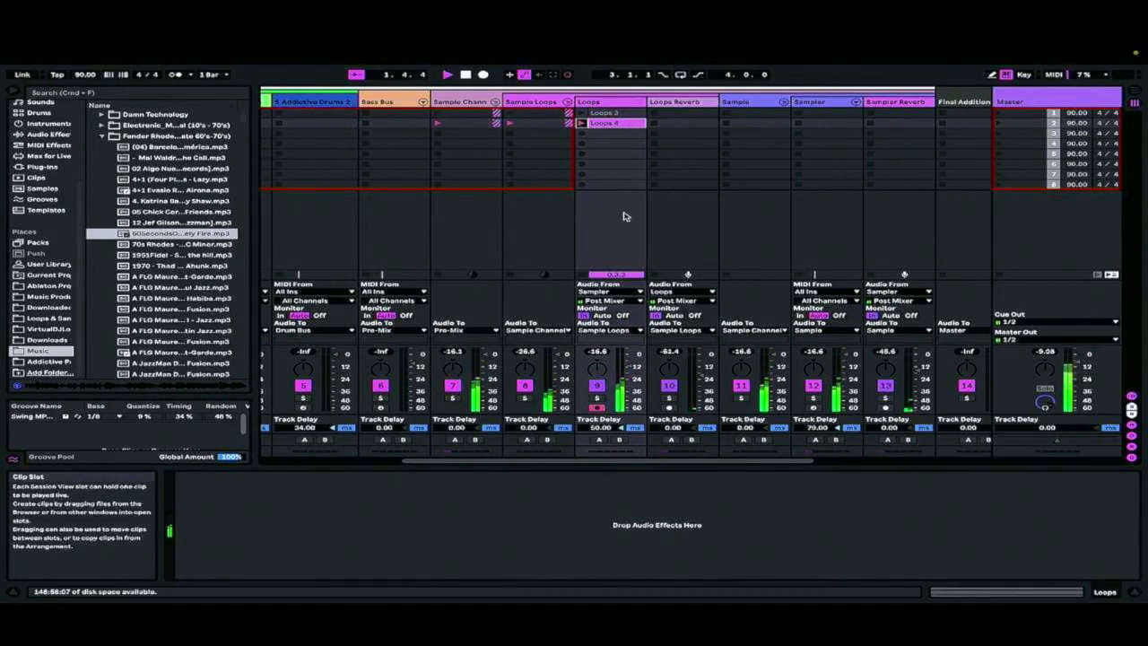
left_click(824, 101)
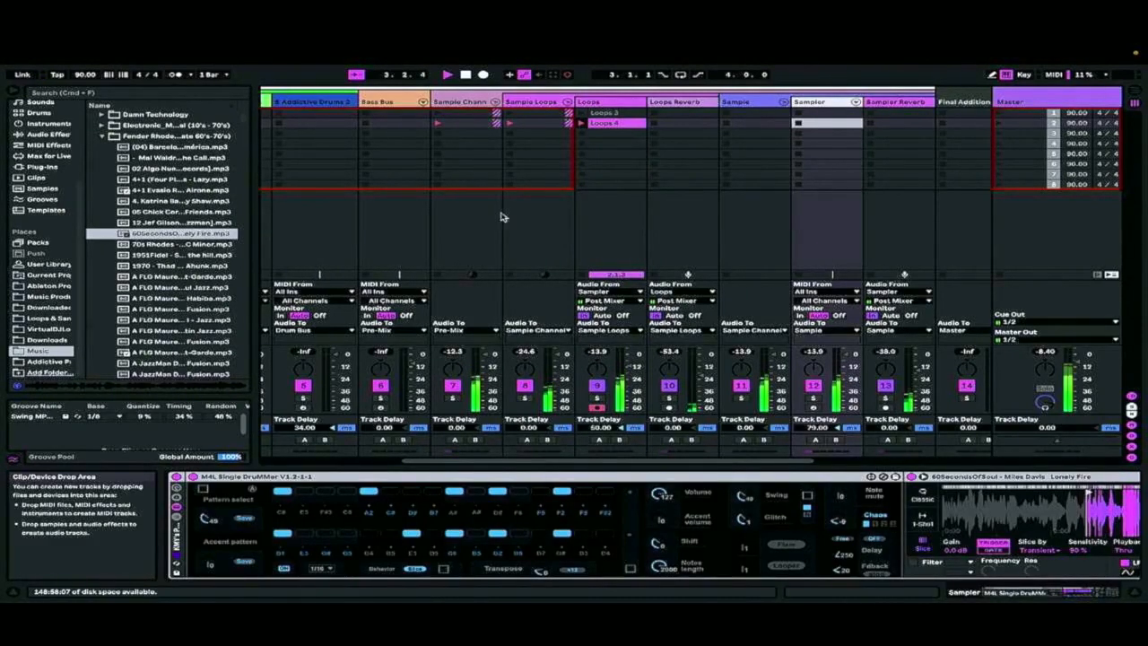
Open the Drum/Perc collection in the browser to find a drum loop
scroll(502, 199, "left", 5)
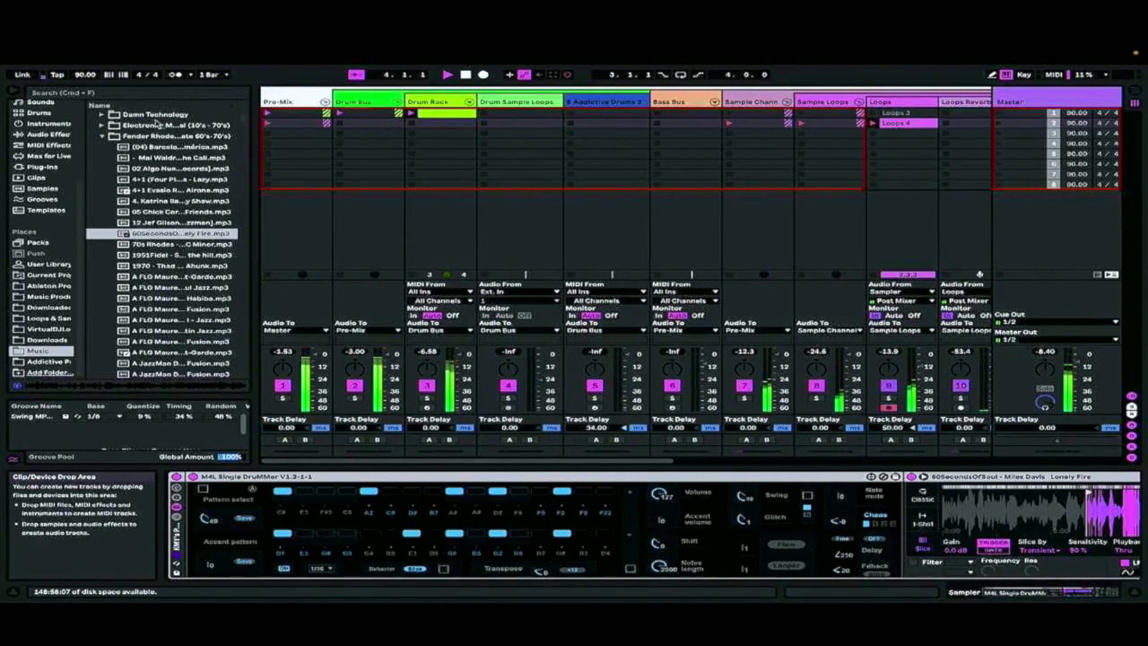
left_click(59, 135)
left_click(38, 113)
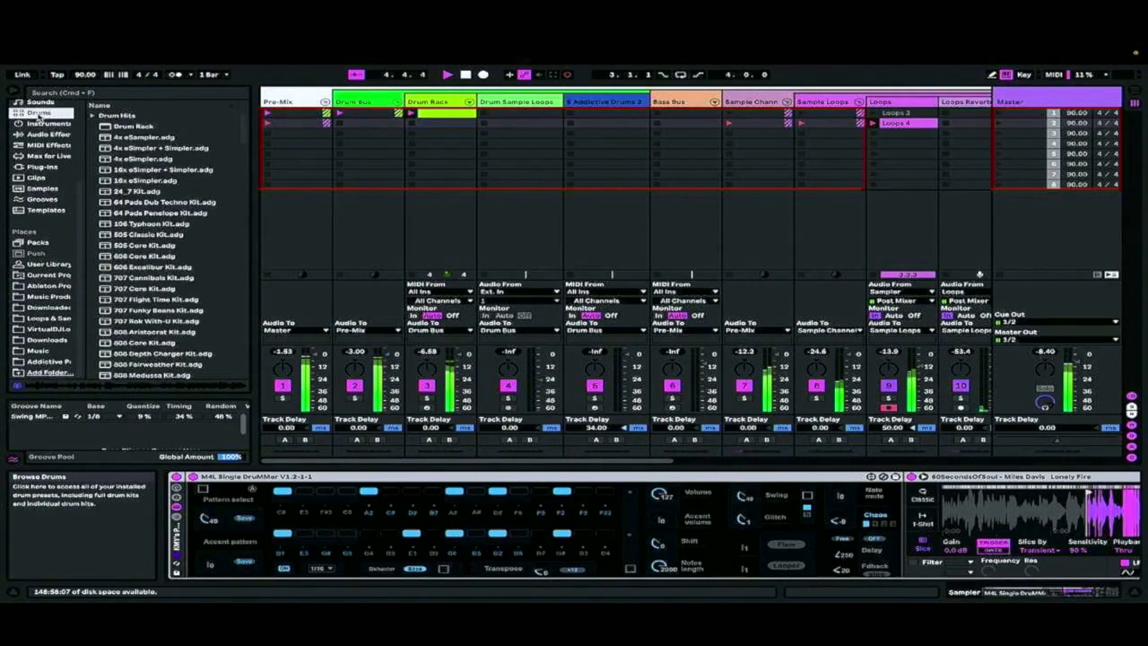
scroll(39, 161, "up", 3)
left_click(40, 171)
left_click(45, 158)
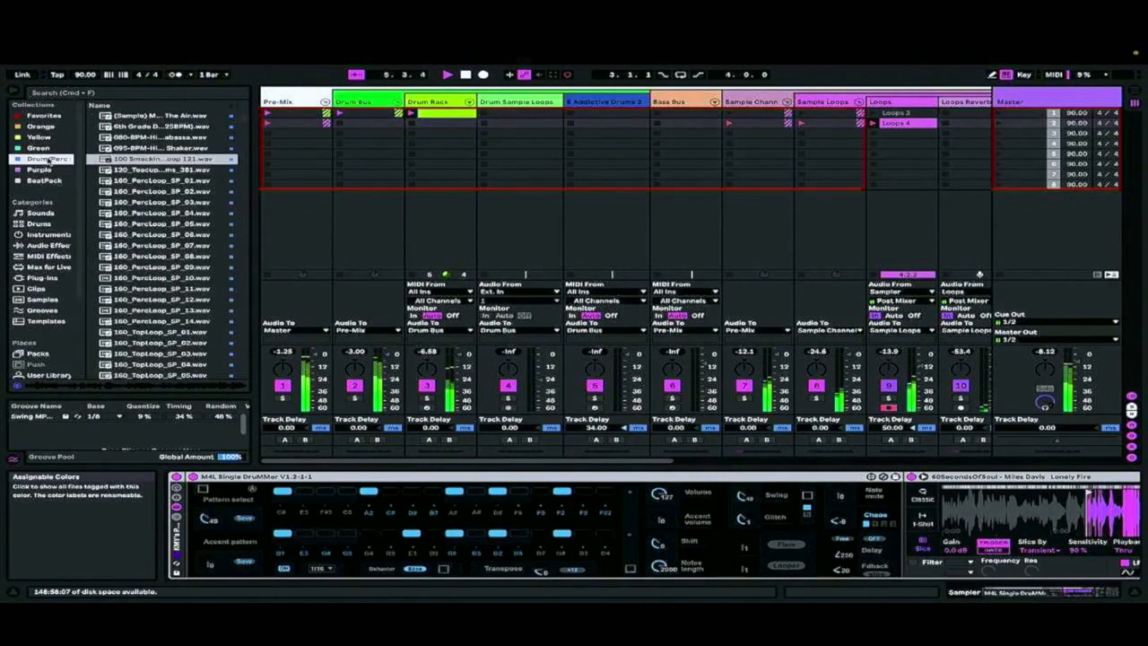
Place the Decap Get It Going clap loop in the first Drum Sample Loops slot and set its warp mode to Beats
scroll(134, 224, "down", 5)
left_click(132, 221)
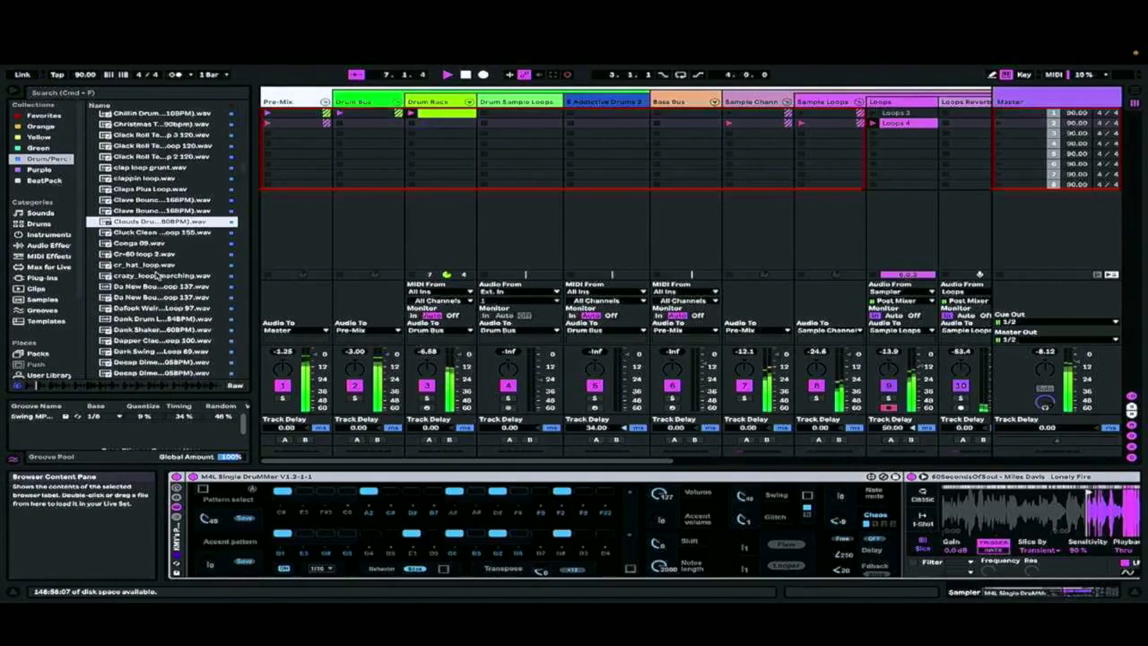
left_click(157, 276)
scroll(148, 305, "down", 8)
left_click(141, 362)
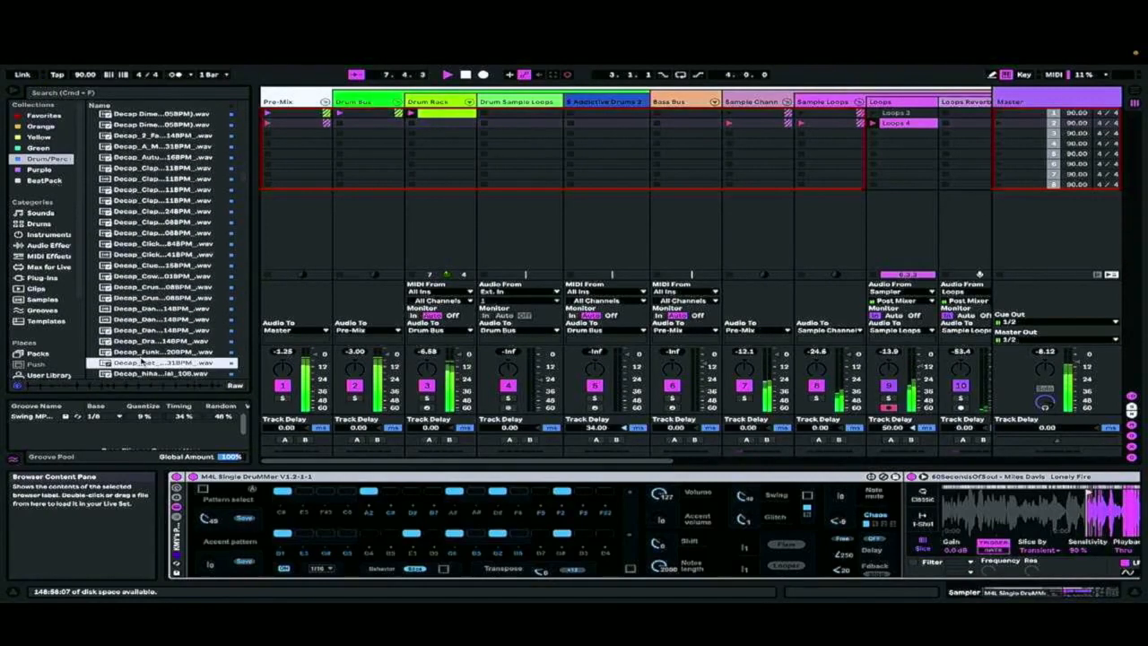
left_click_drag(143, 362, 533, 111)
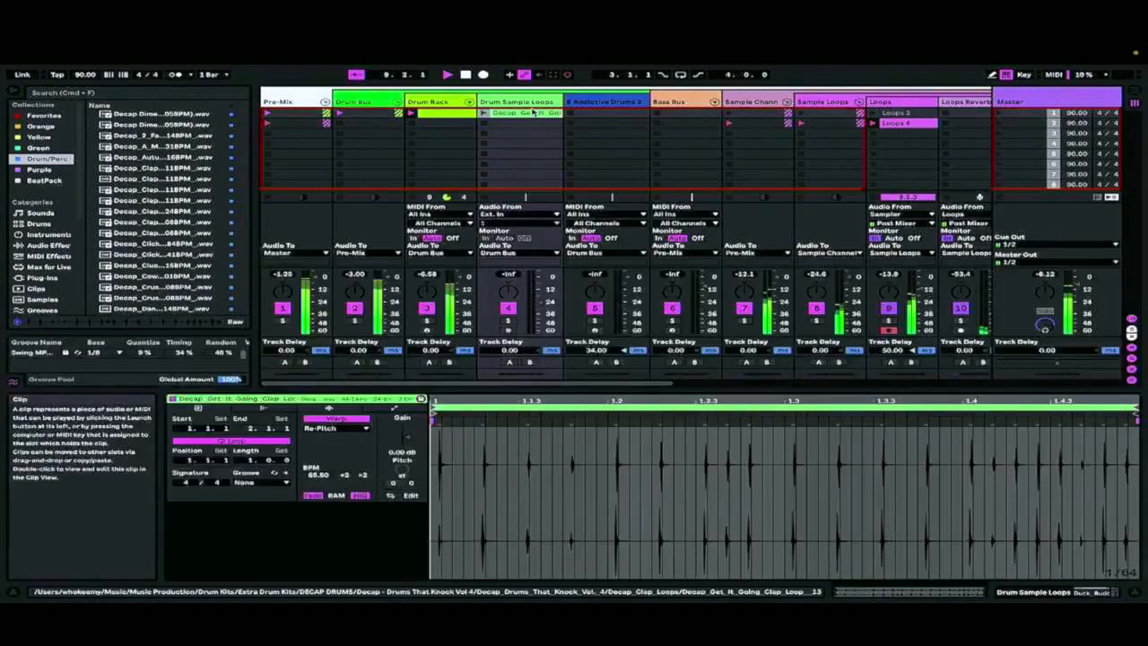
left_click(336, 428)
left_click(332, 417)
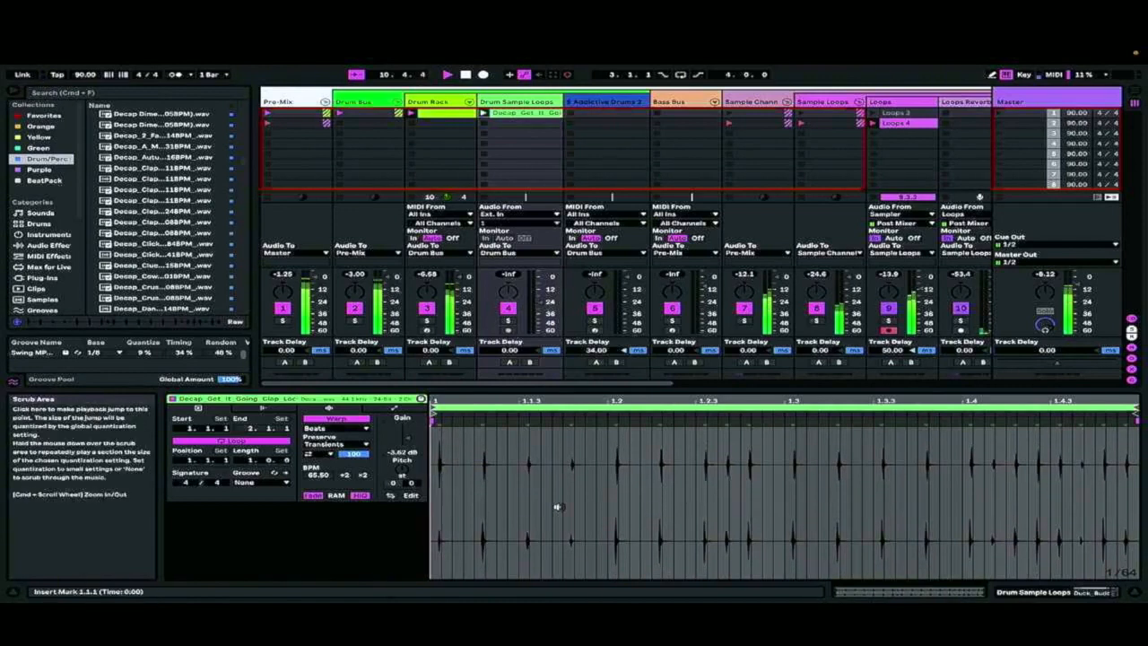
Set the Drum Sample Loops track's delay to 122 ms and lower its volume while the clap loop plays
key("super+a")
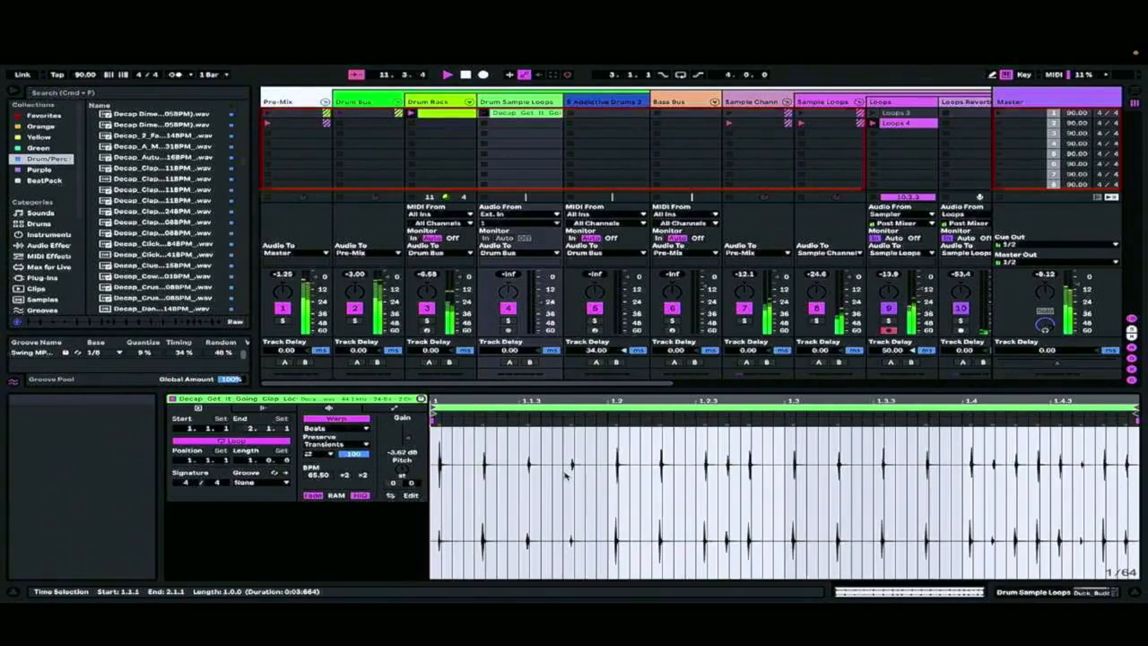
right_click(565, 473)
left_click(686, 383)
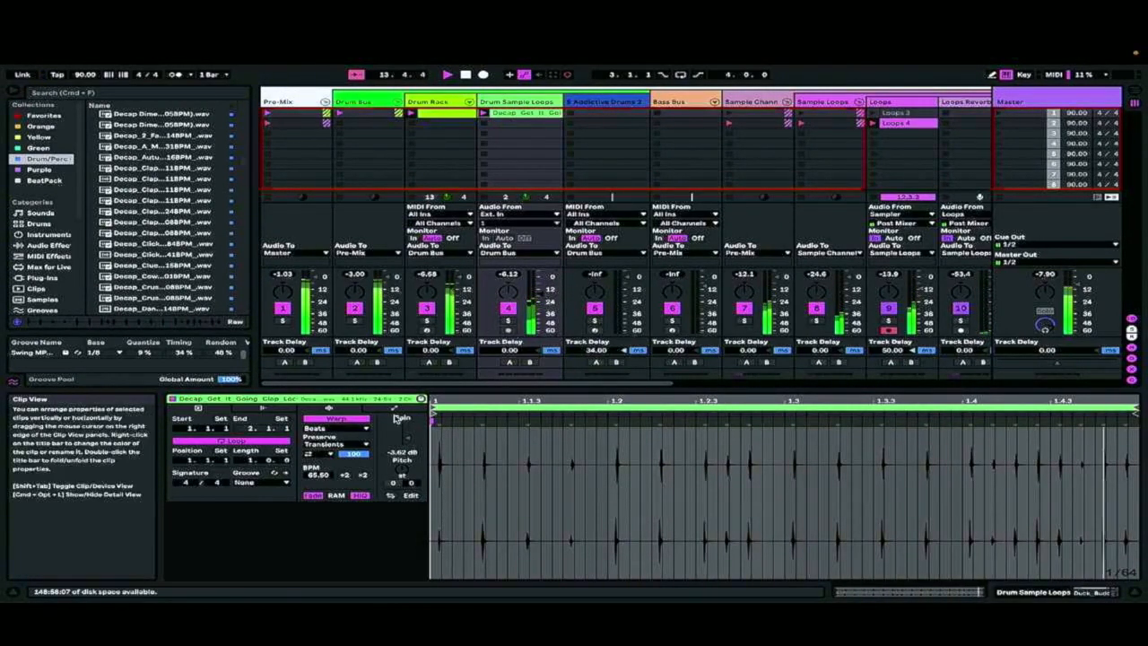
left_click_drag(509, 356, 510, 331)
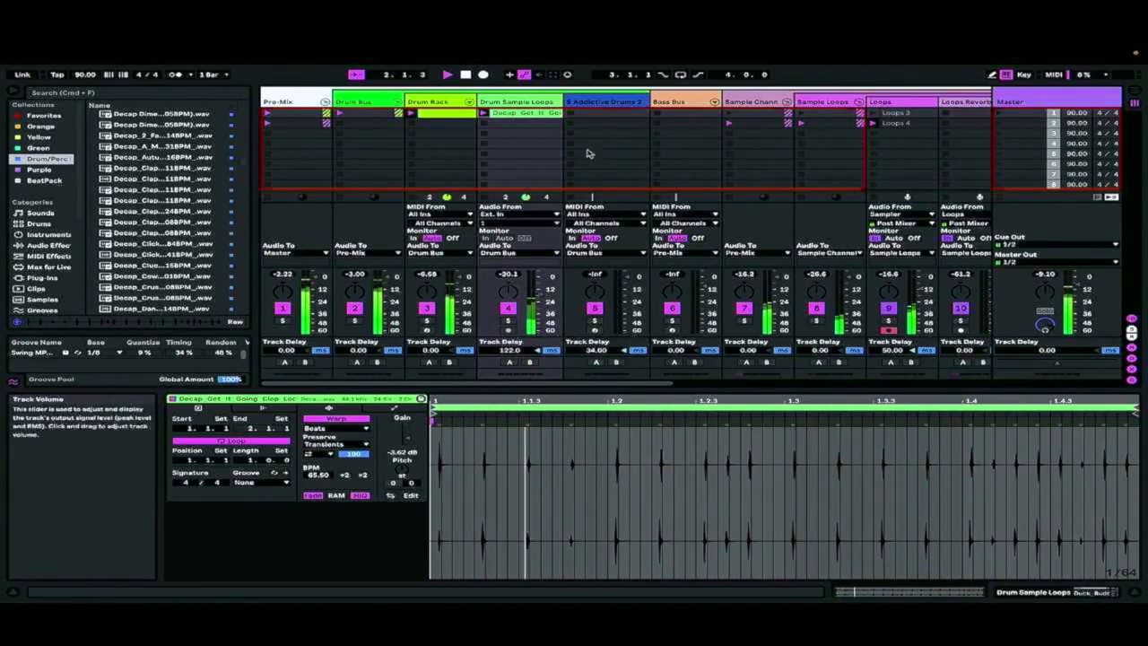
Shorten the loop of the Loops 4 clip to 8 bars and crop its sample to that length
scroll(628, 160, "right", 5)
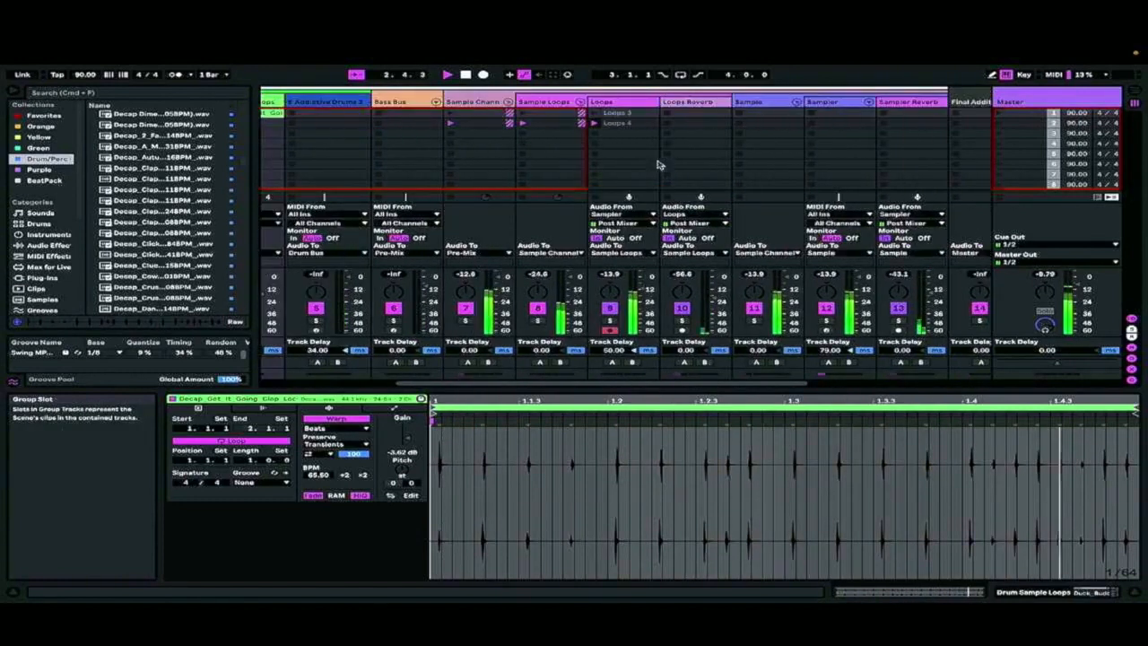
left_click(626, 122)
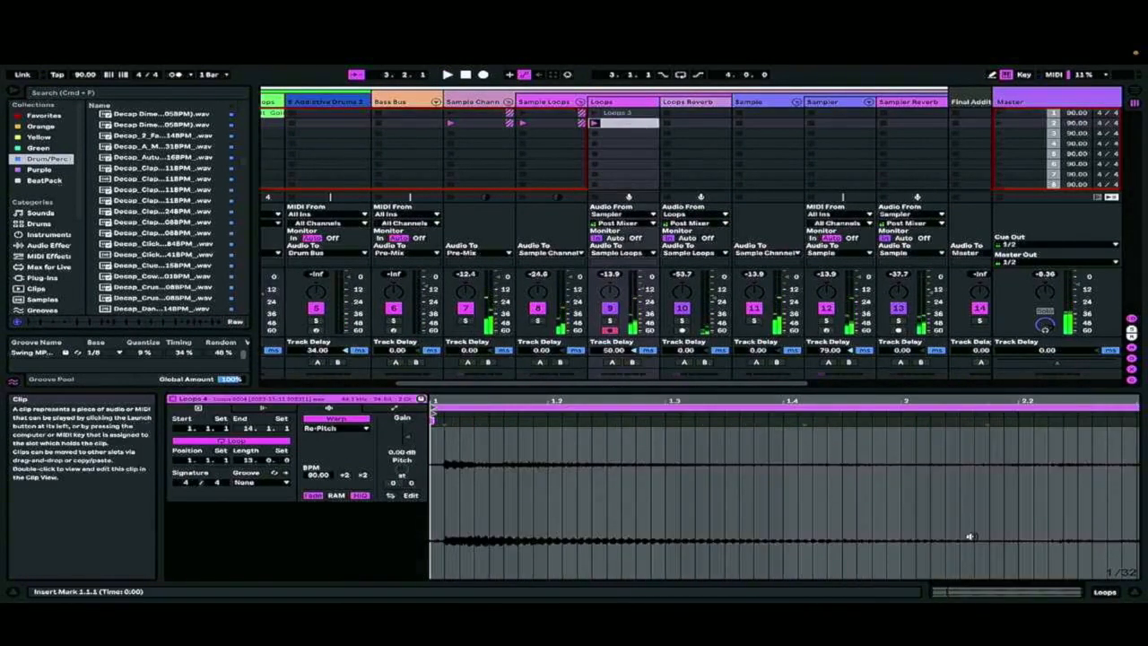
scroll(1025, 466, "right", 15)
left_click_drag(940, 402, 940, 314)
mouse_move(1128, 408)
left_mouse_down()
mouse_move(838, 413)
mouse_move(850, 431)
left_mouse_up()
right_click(789, 462)
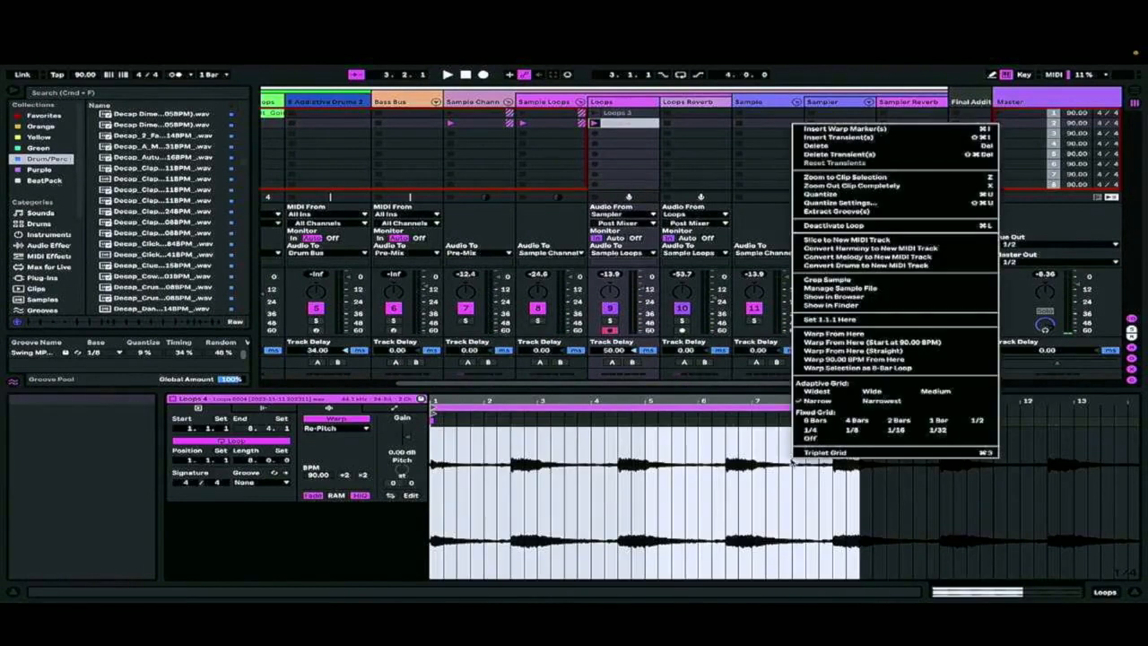
left_click(818, 275)
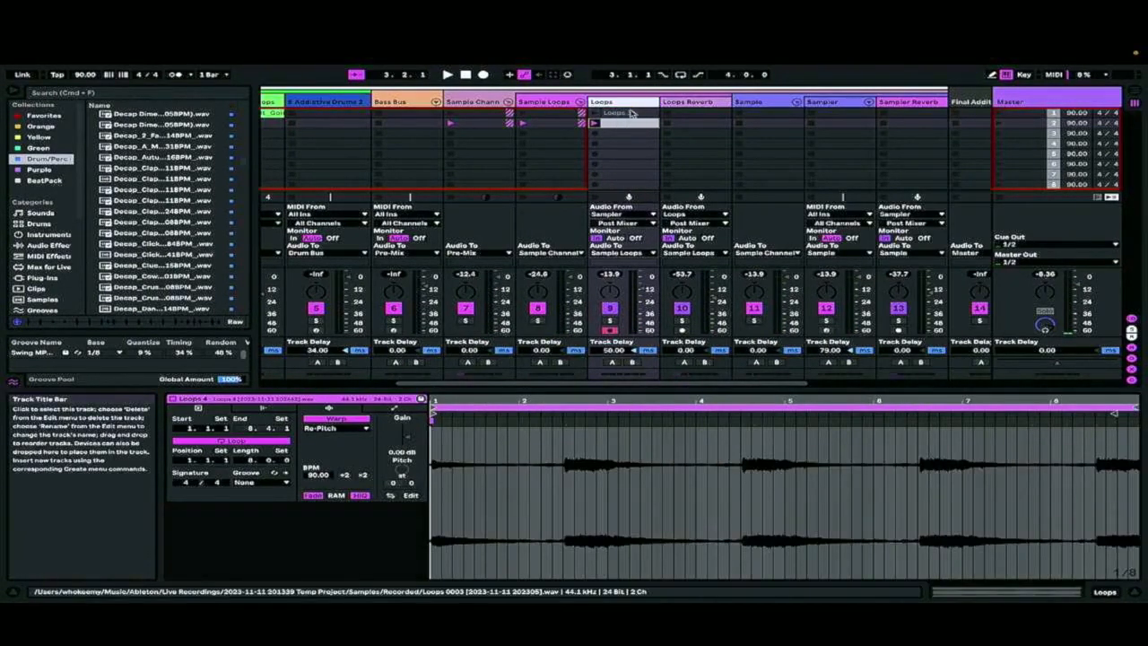
Set the Loops track's monitoring to Auto and launch the Loops 3 clip
left_click_drag(810, 400, 810, 350)
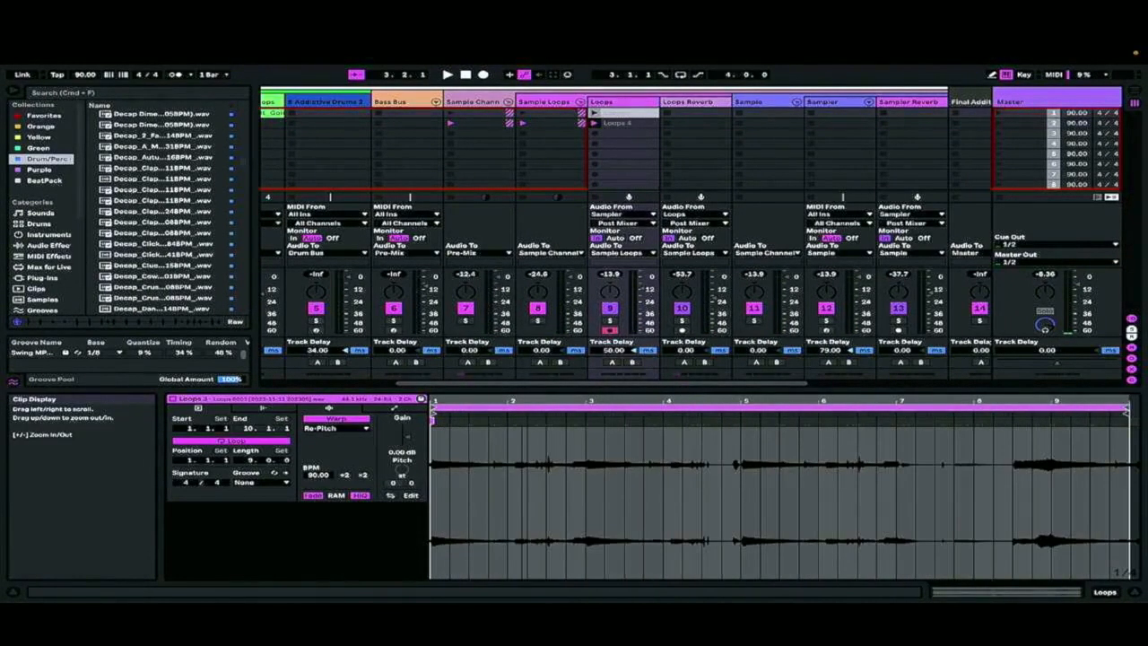
left_click(627, 143)
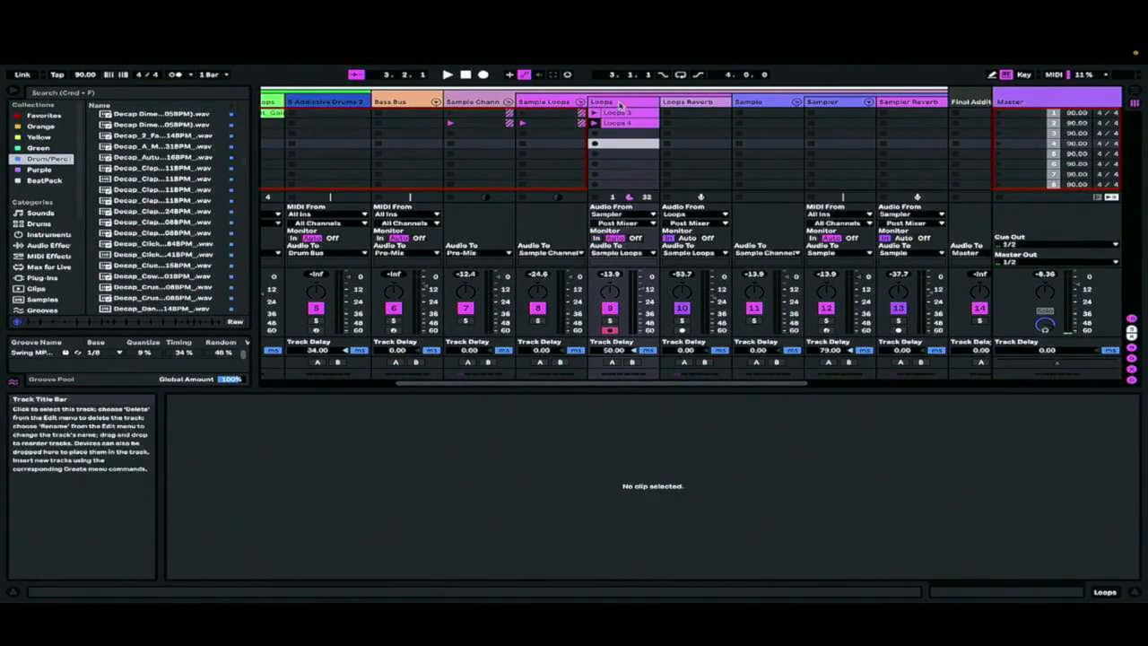
left_click(594, 113)
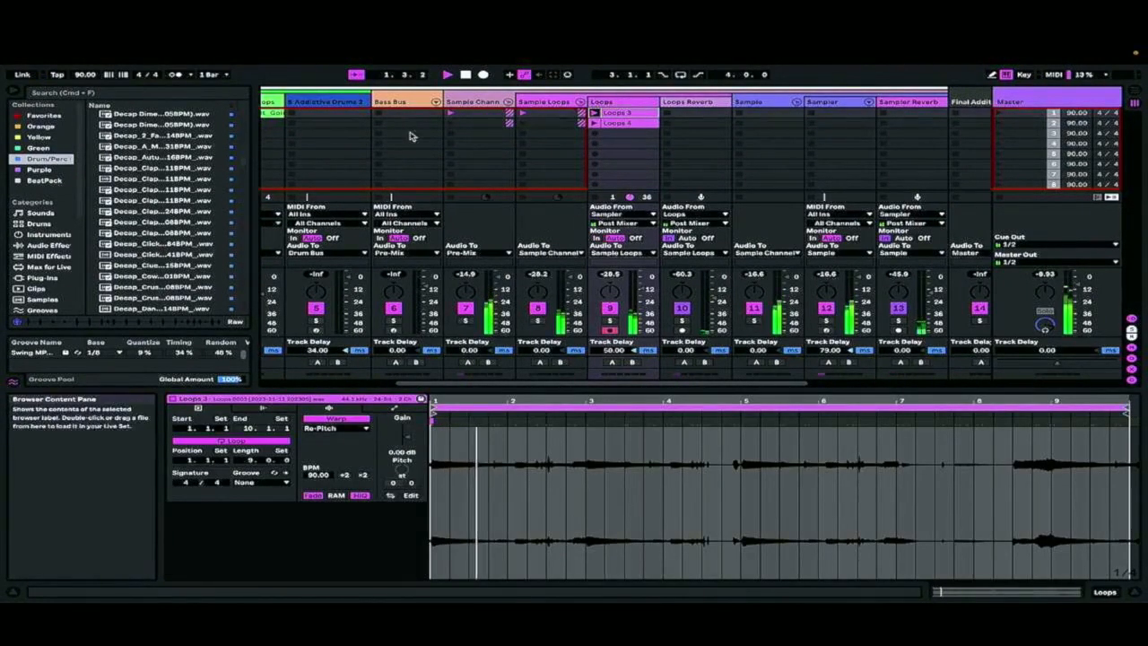
Duplicate the first Drum Rack clip into the second slot and open the copy
scroll(409, 136, "left", 5)
right_click(449, 115)
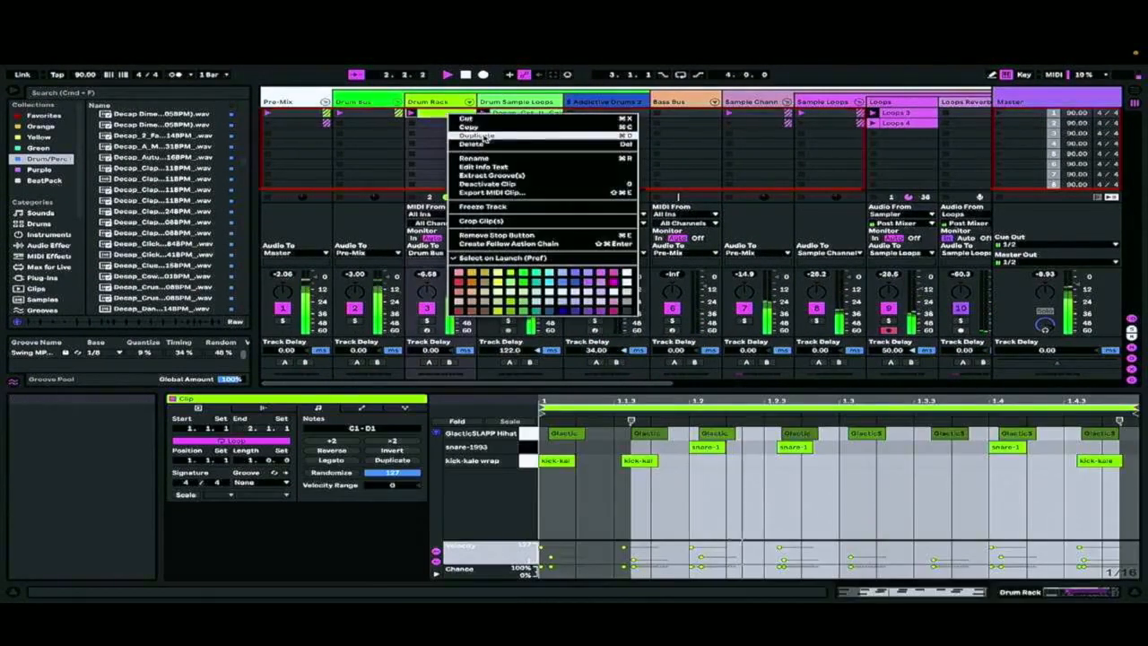
left_click(484, 136)
double_click(465, 123)
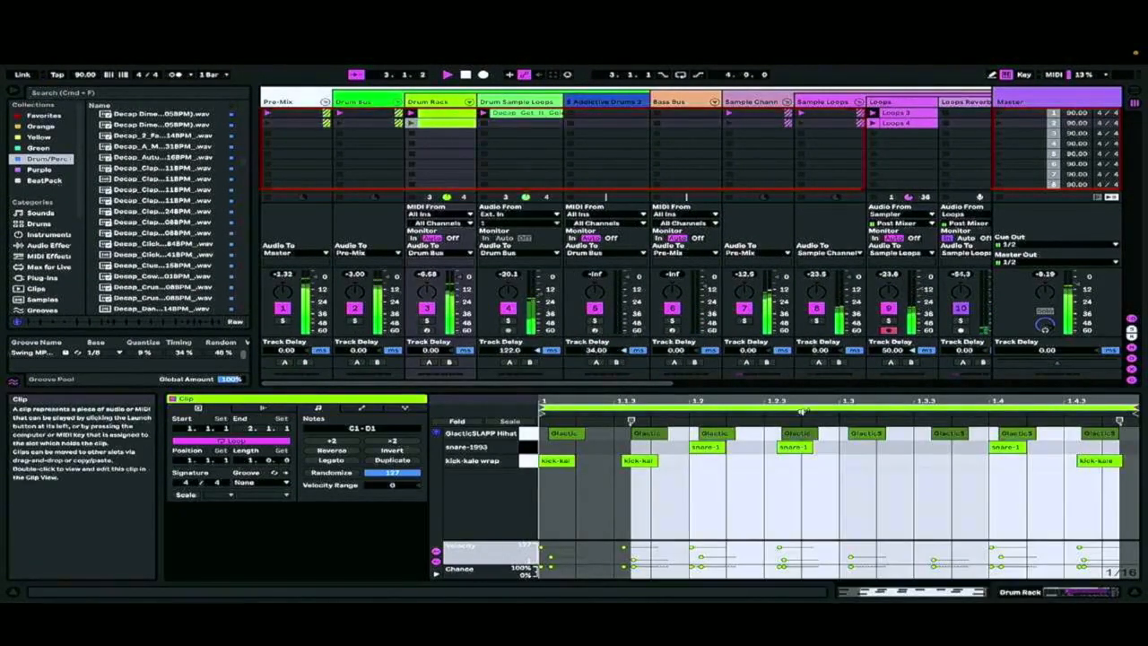
Deactivate the snare note at 1.2 in the second-slot Drum Rack clip and color the clip purple
left_click_drag(753, 480, 691, 451)
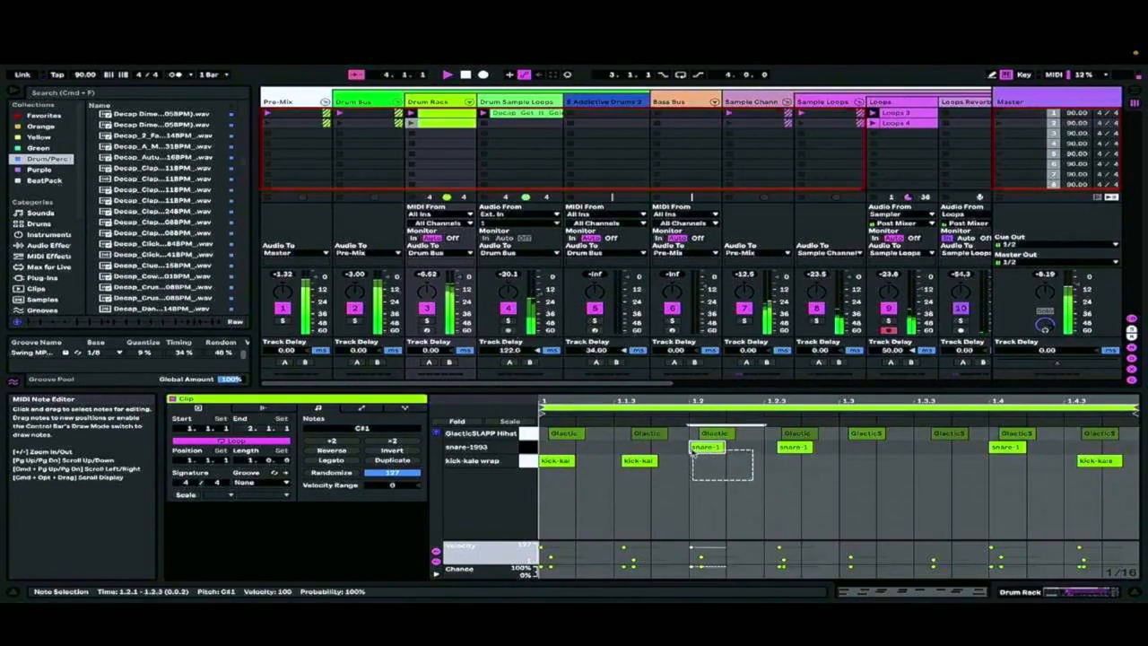
right_click(449, 124)
left_click(591, 292)
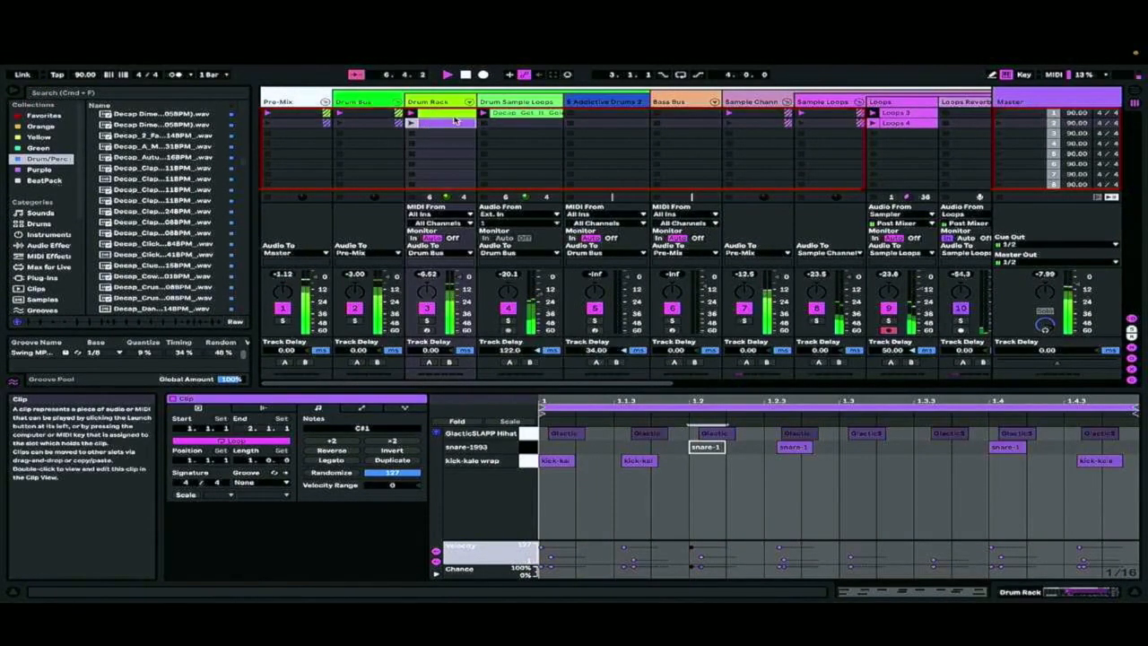
Create a magenta copy of the purple clip in the third Drum Rack slot with the kick near 1.1.3 deactivated
right_click(451, 123)
left_click(443, 145)
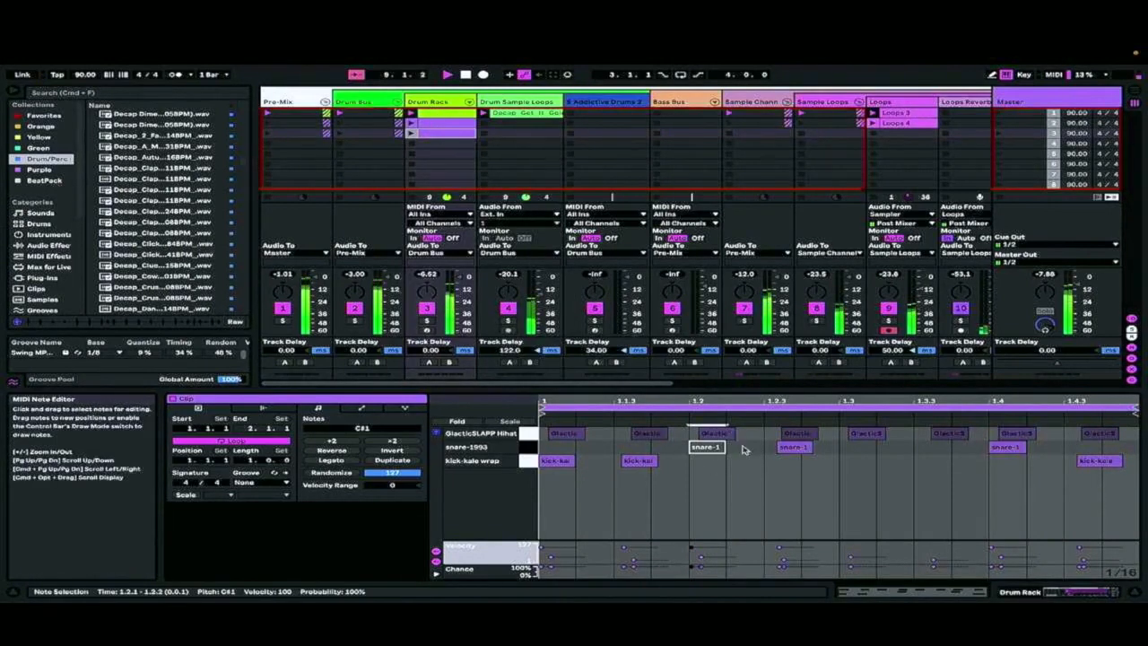
left_click(739, 481)
left_click_drag(739, 481, 619, 460)
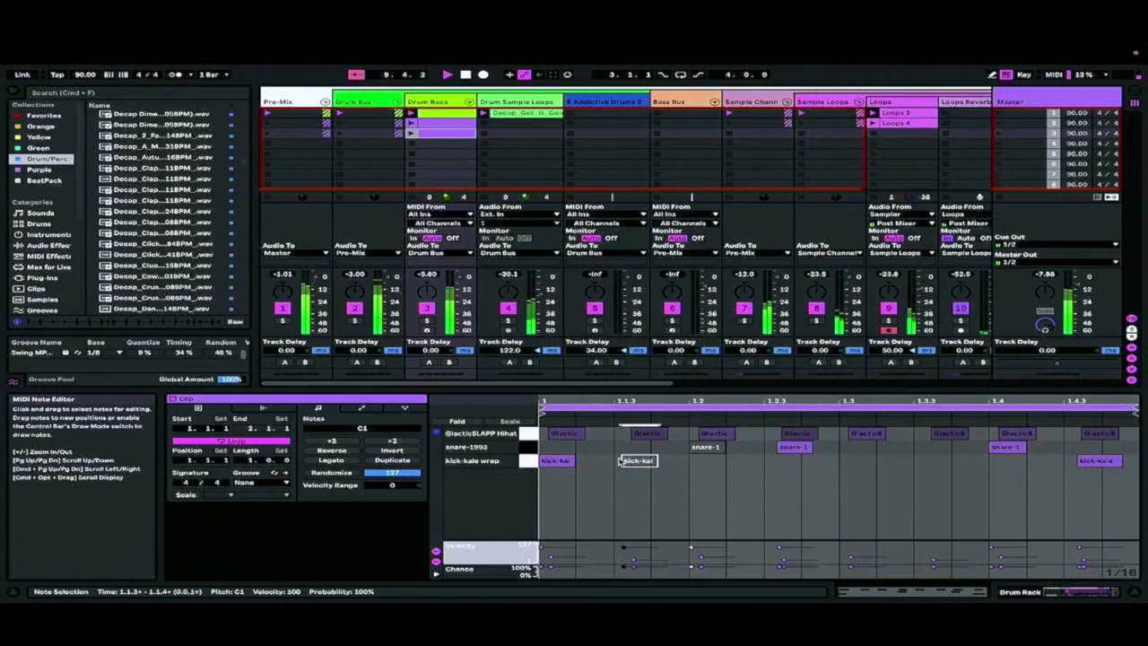
right_click(451, 133)
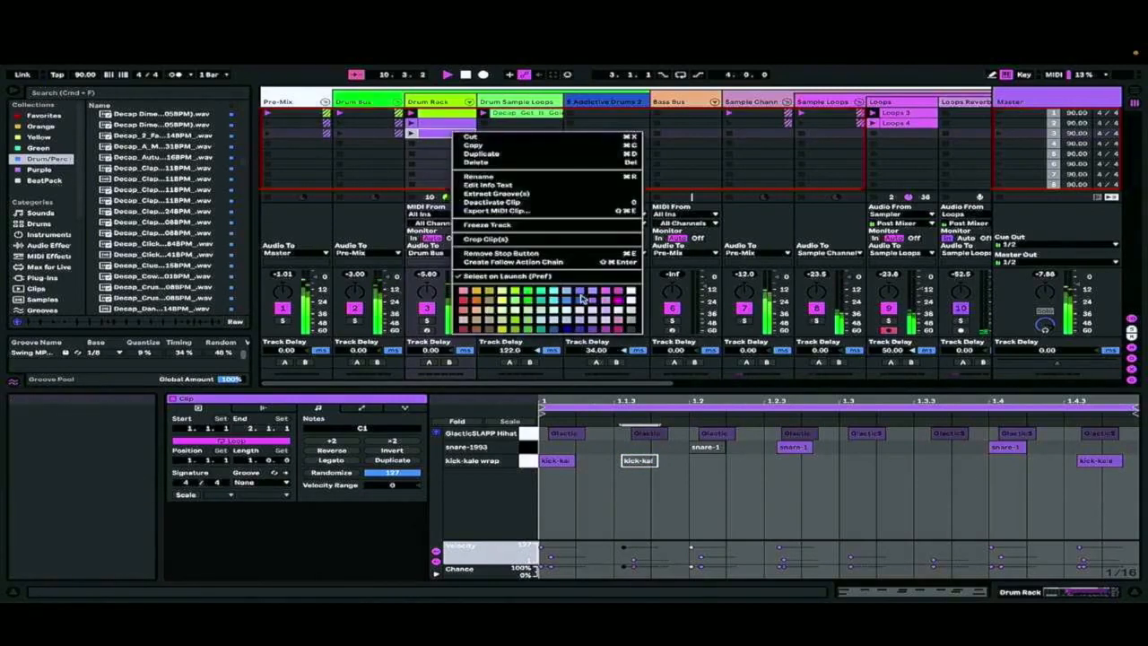
left_click(621, 295)
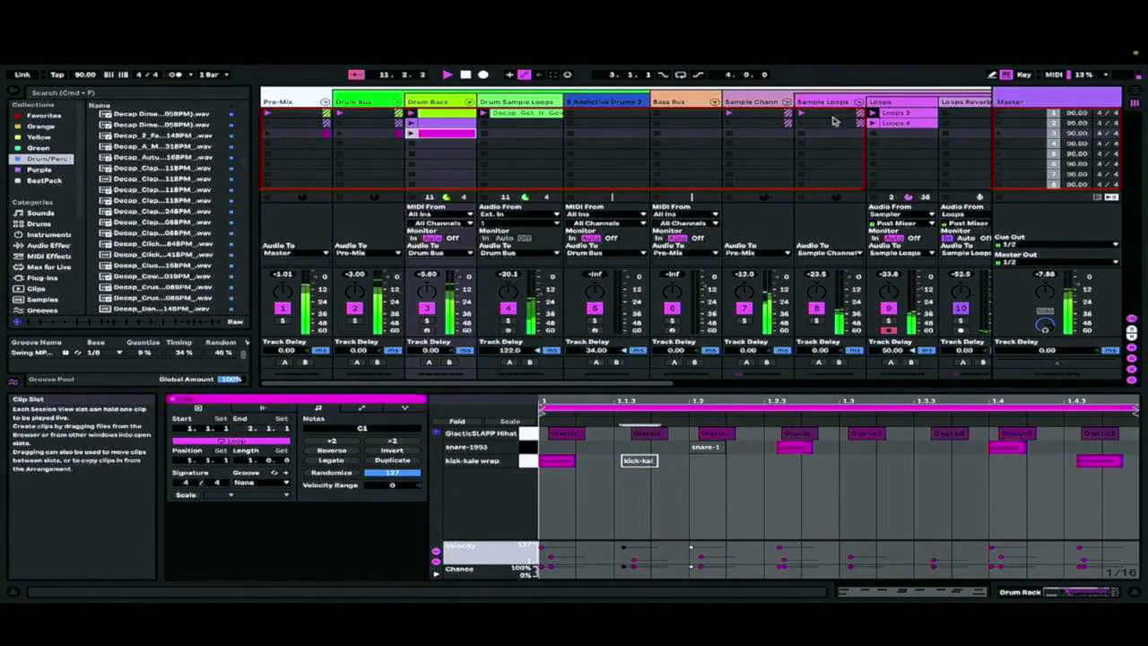
Review the Loops 3 and Loops 4 clips on the Loops track
left_click(931, 129)
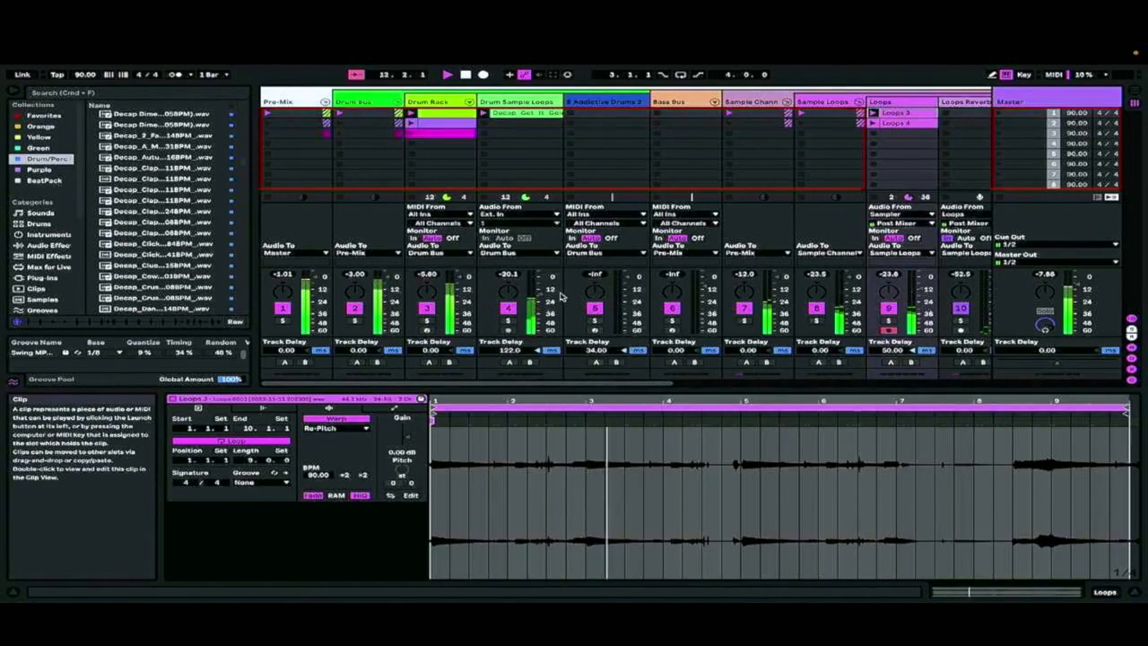
left_click(897, 124)
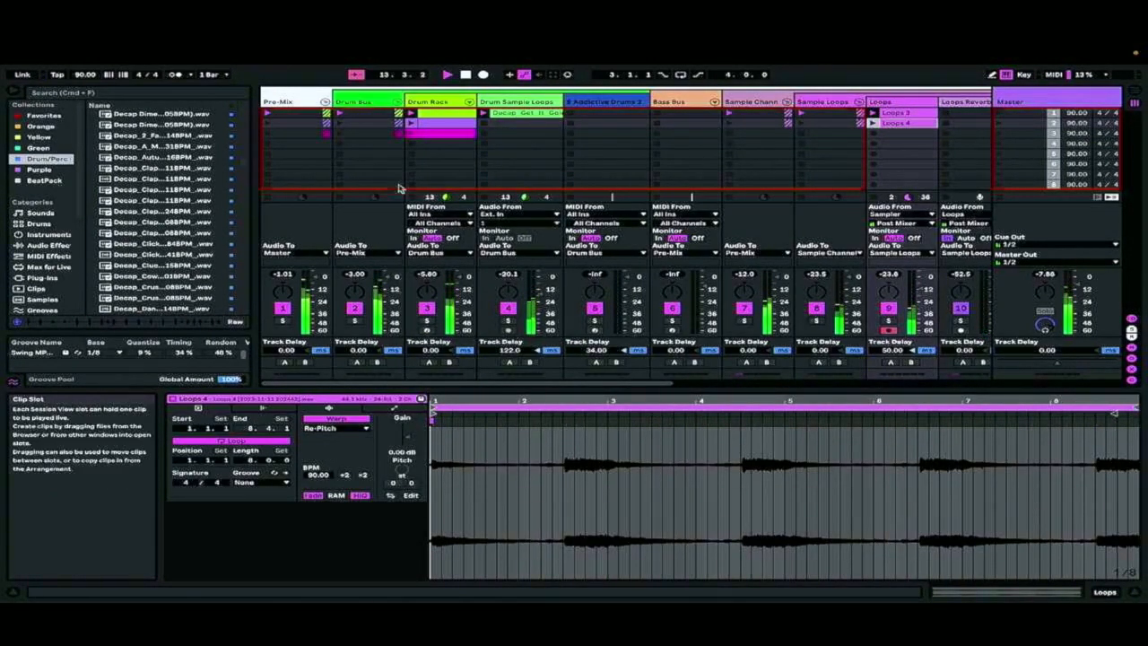
right_click(437, 113)
left_click(372, 167)
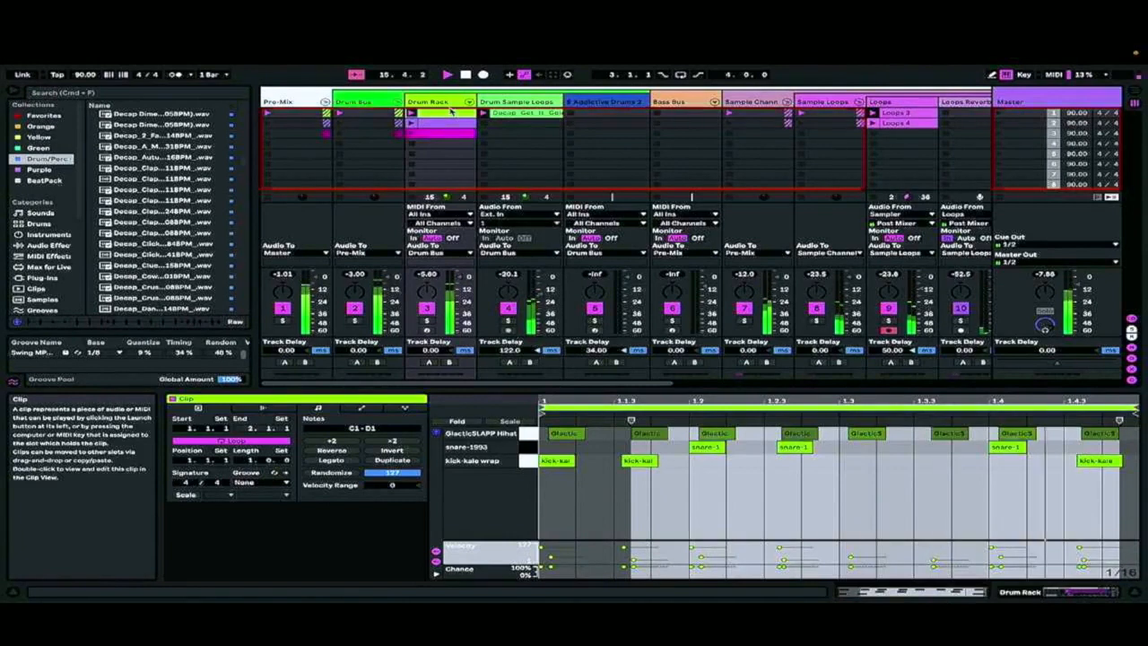
Move the lime Drum Rack clip from the first slot to the fourth slot
left_click_drag(451, 117, 502, 175)
left_click(441, 134)
left_click(439, 143)
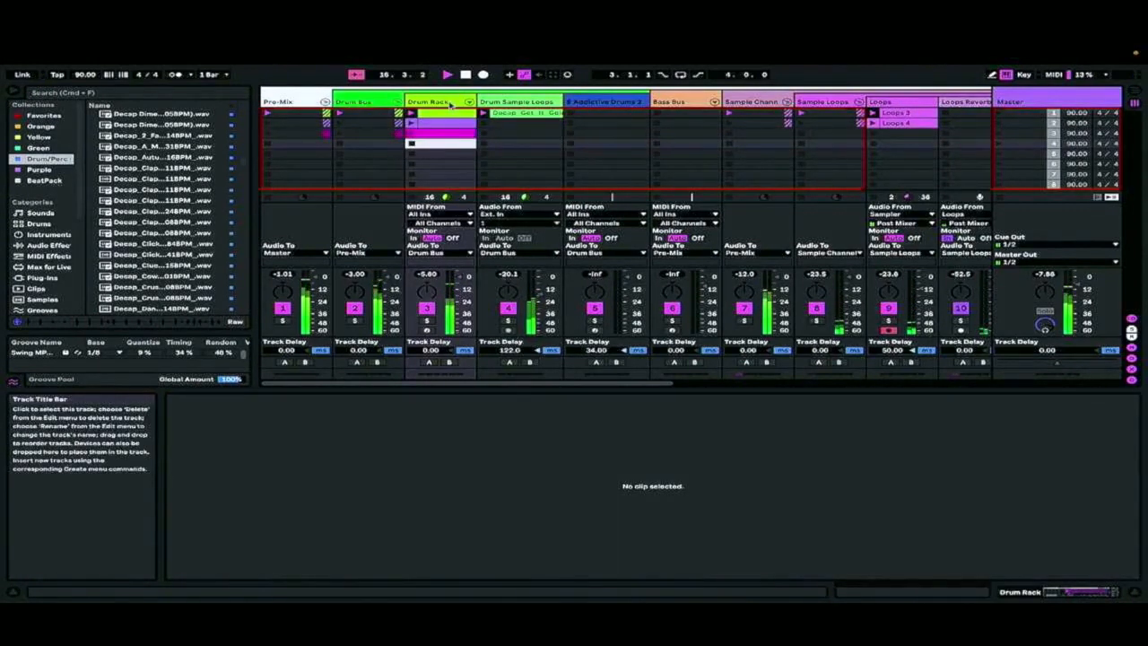
left_click_drag(442, 117, 445, 144)
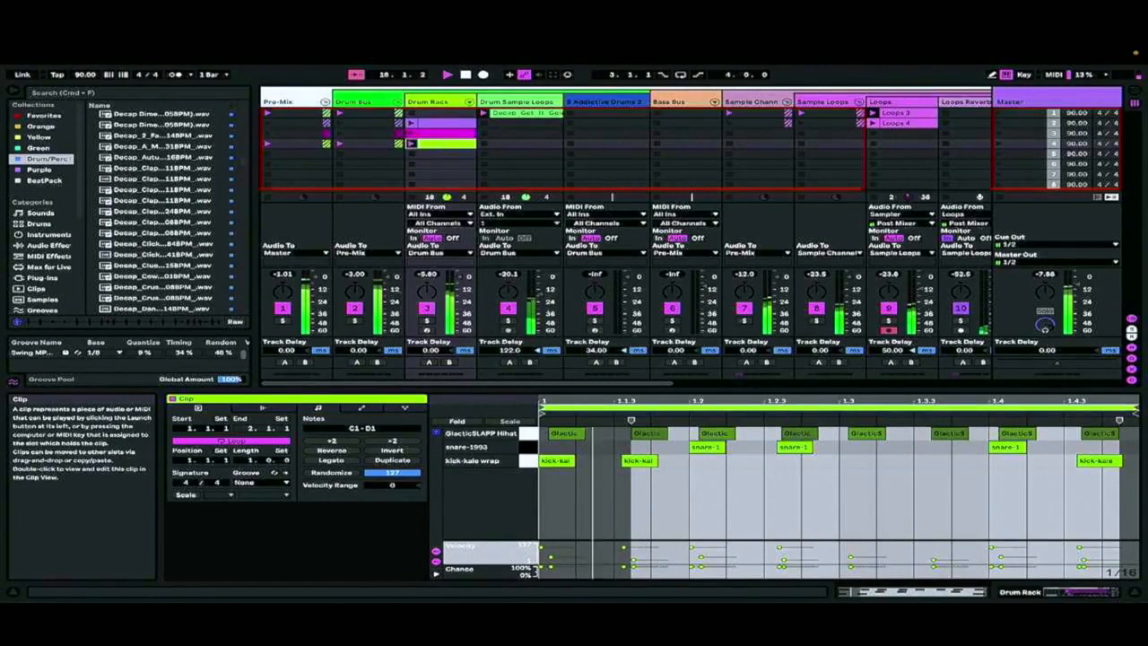
Duplicate the lime Drum Rack clip into the fifth and sixth slots
right_click(445, 144)
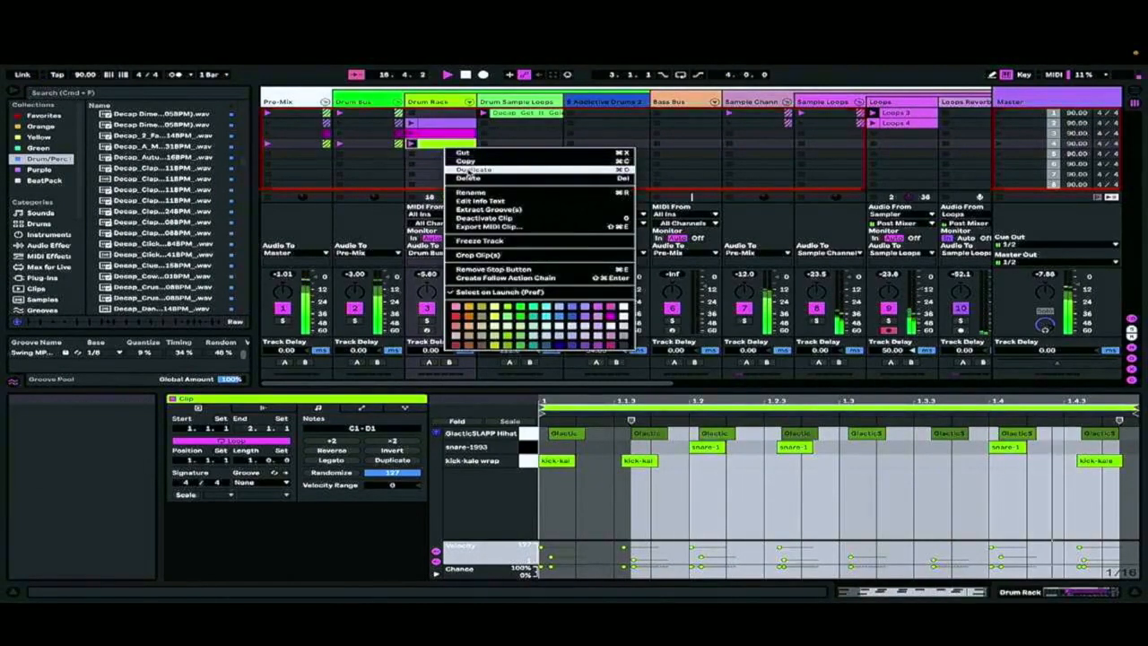
left_click(459, 163)
double_click(459, 163)
left_click(460, 155)
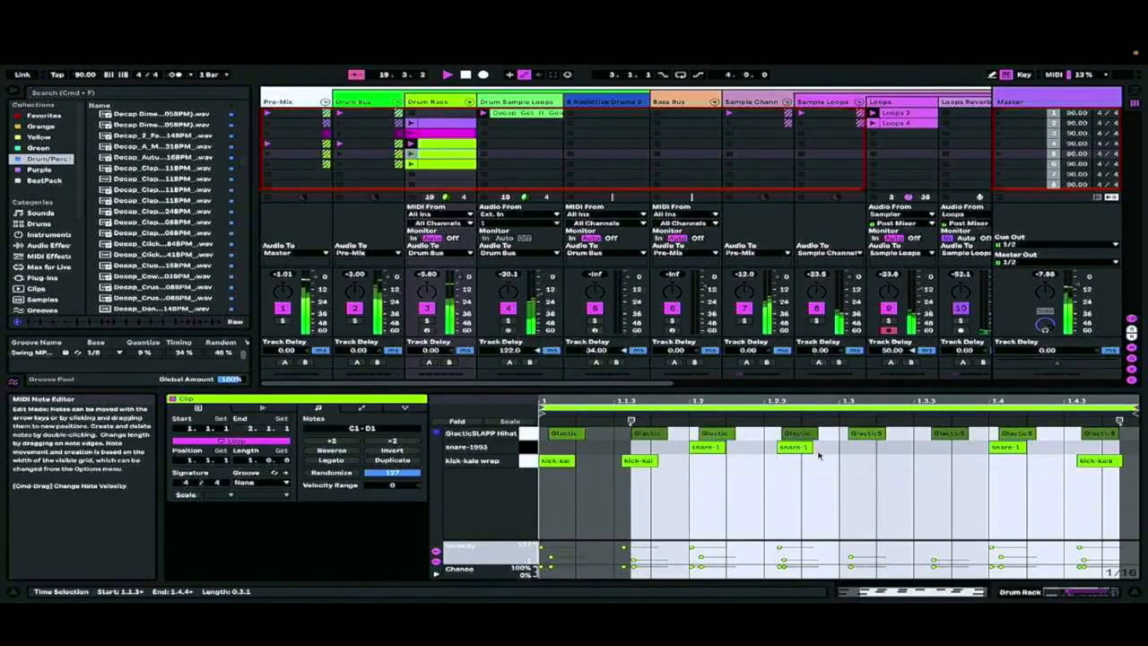
Add a kick note at 1.3.3 to the fifth-slot Drum Rack clip and color the clip pink
left_click(859, 467)
double_click(932, 462)
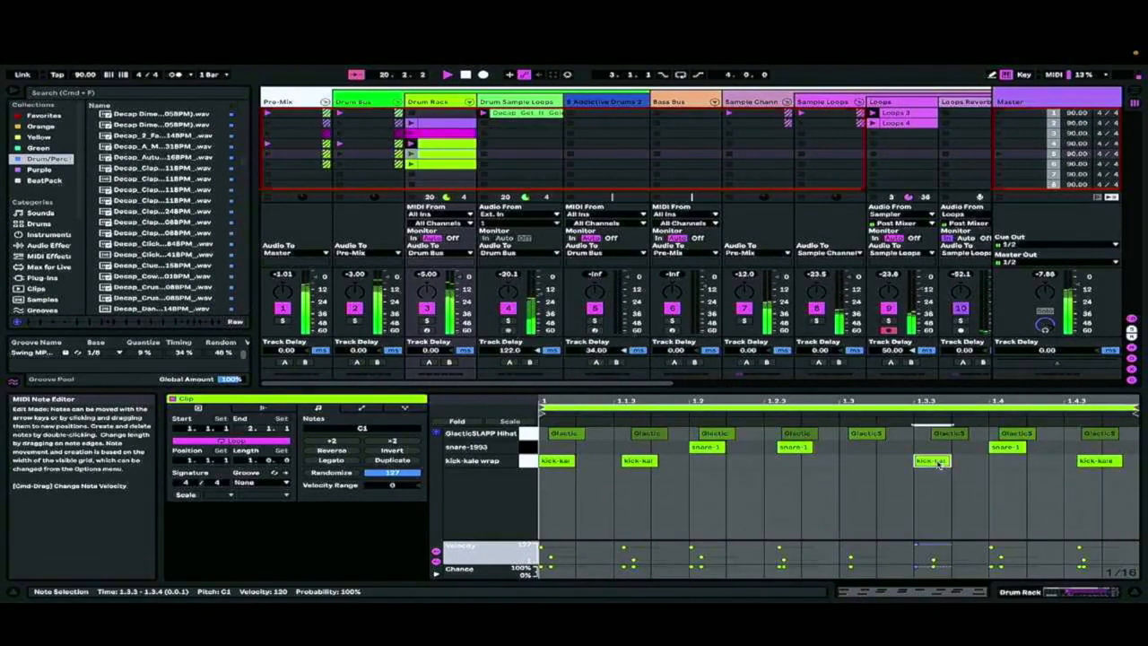
right_click(430, 154)
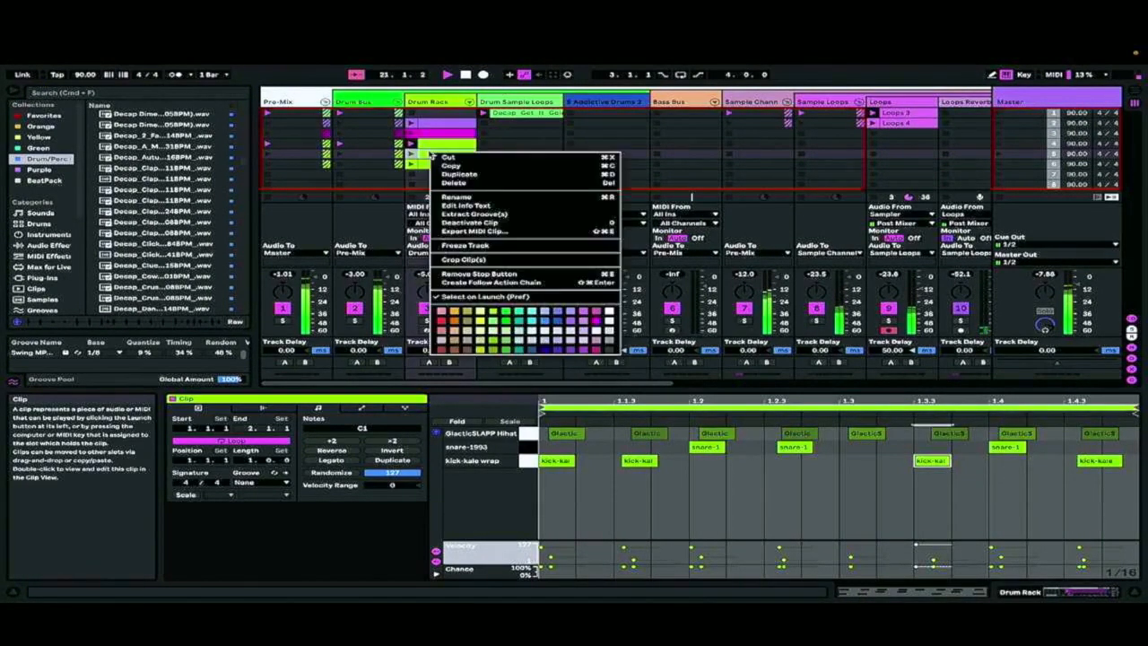
left_click(568, 323)
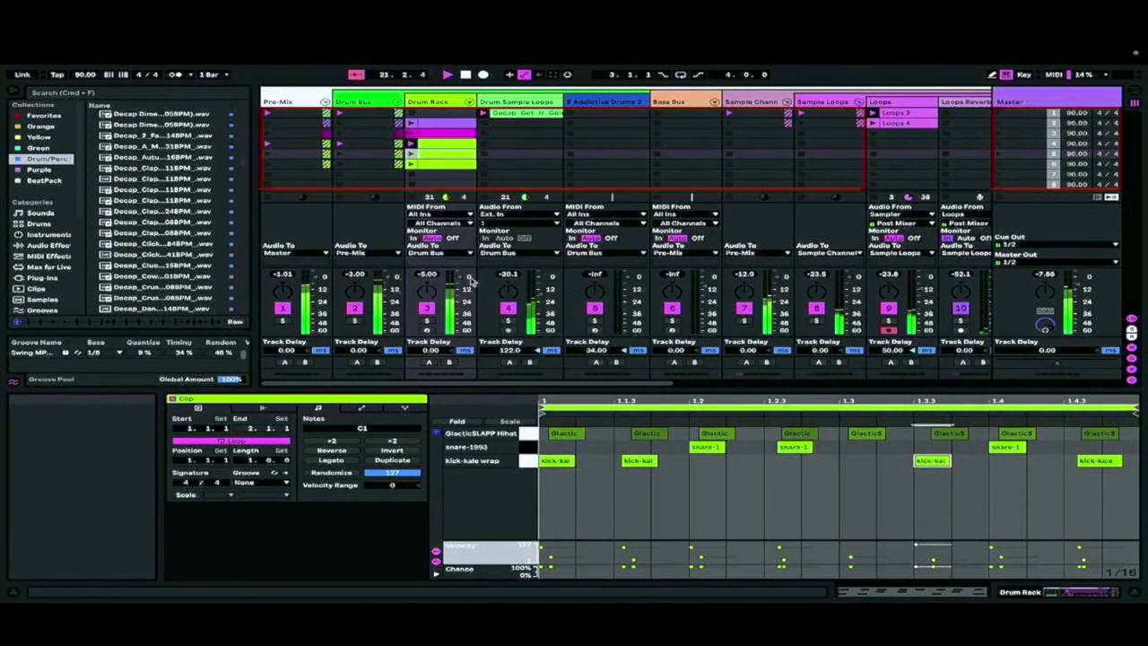
right_click(433, 155)
left_click(599, 314)
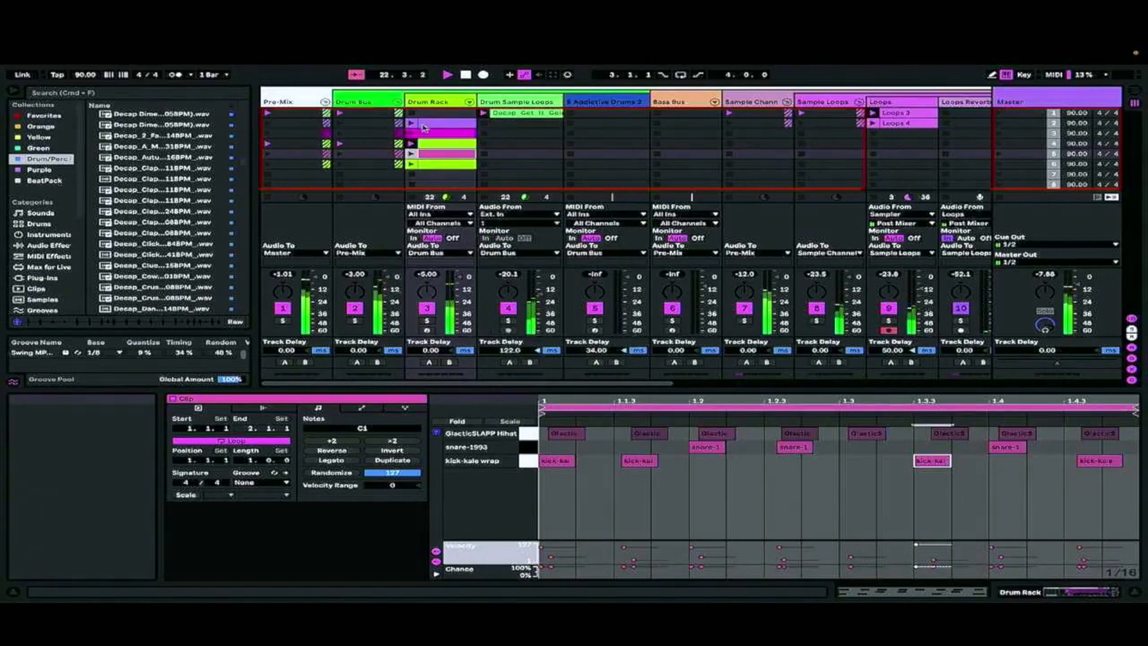
Delete the extra lime clip from the sixth Drum Rack slot
left_click(431, 164)
key("Delete")
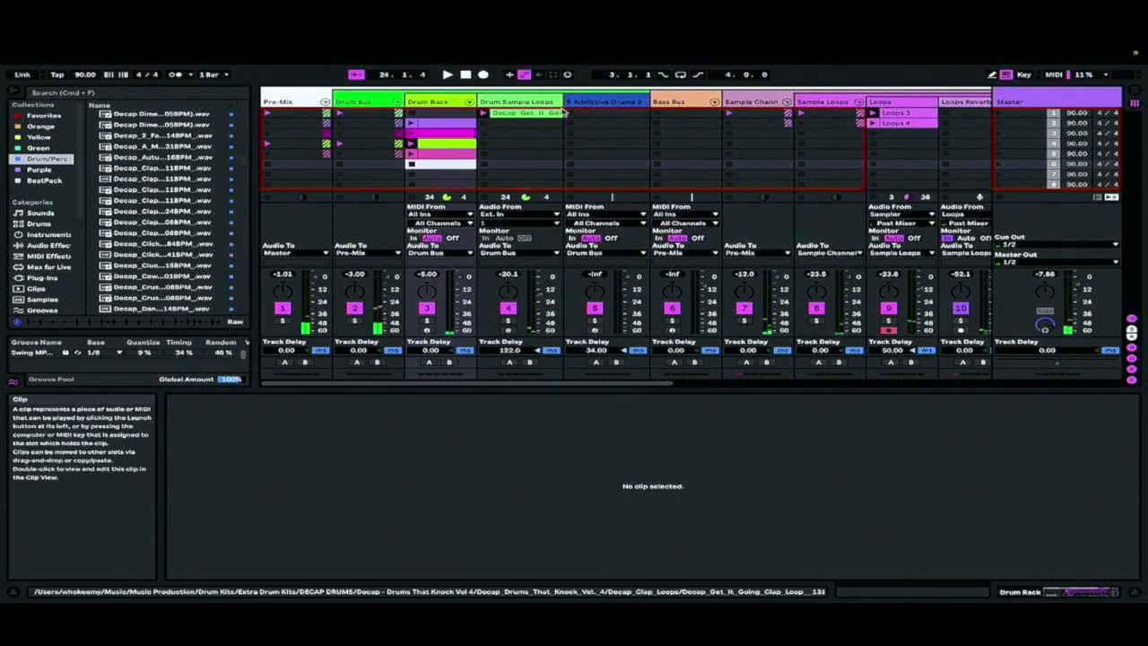
Open the purple Drum Rack clip in the second slot to review its note pattern
scroll(615, 192, "right", 3)
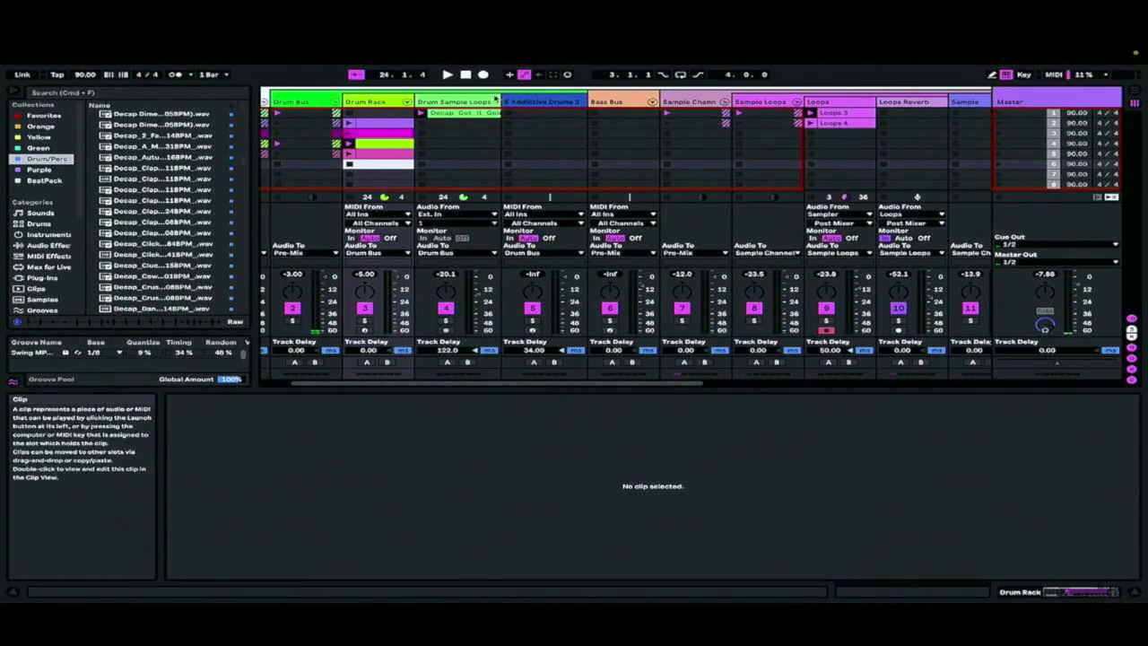
scroll(652, 153, "right", 1)
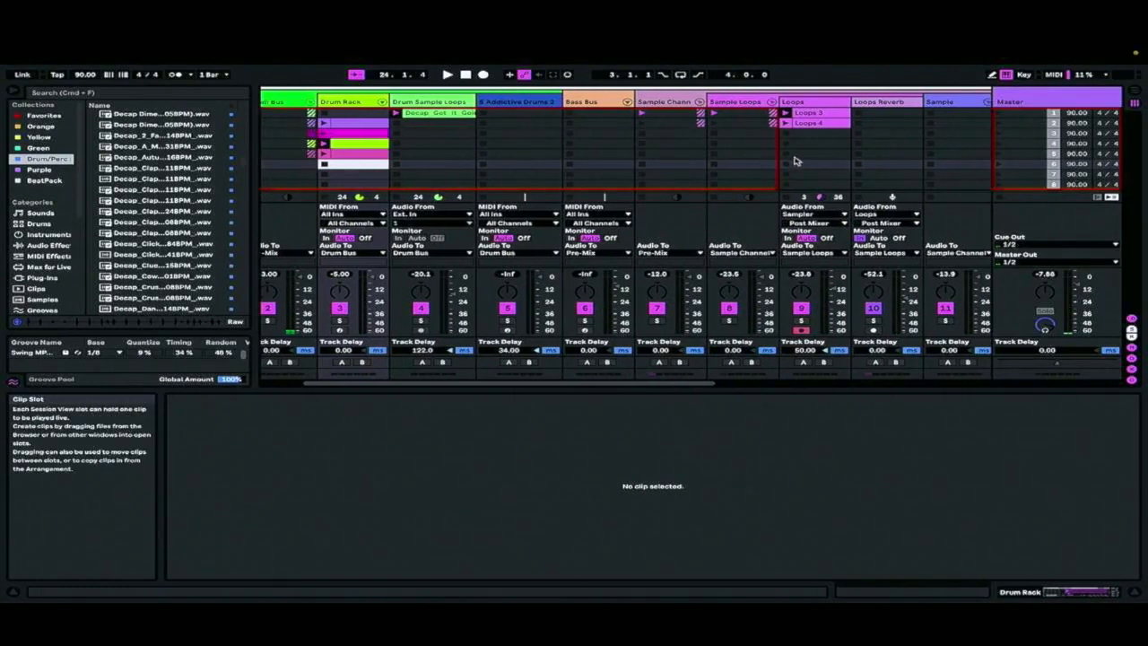
scroll(796, 135, "right", 5)
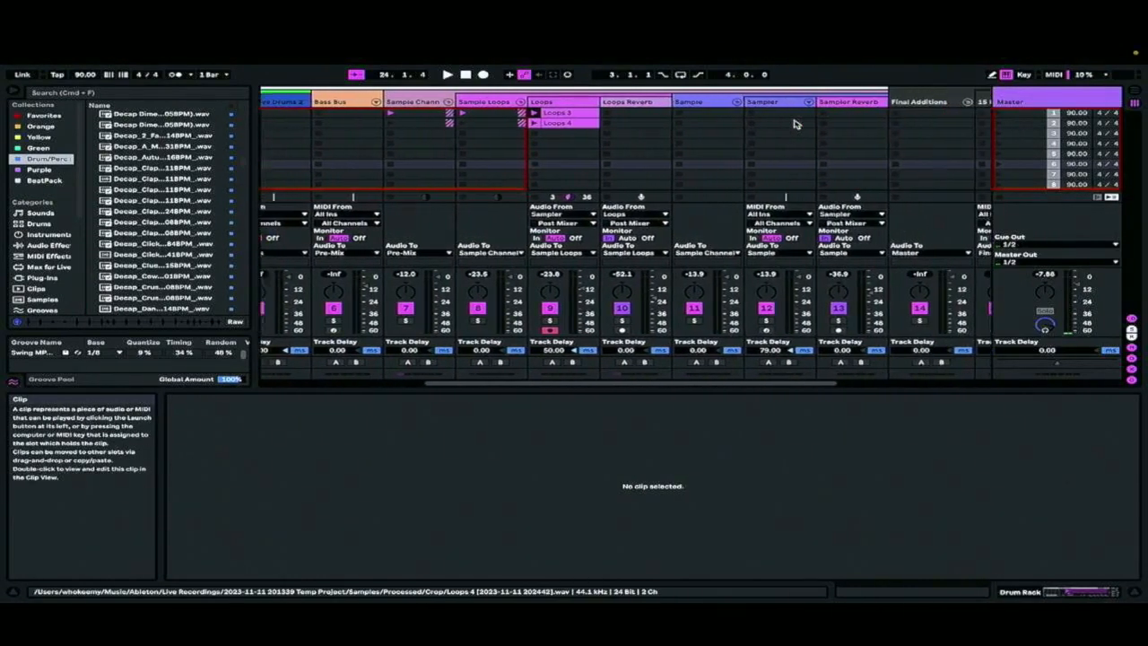
scroll(794, 123, "left", 5)
mouse_move(1013, 49)
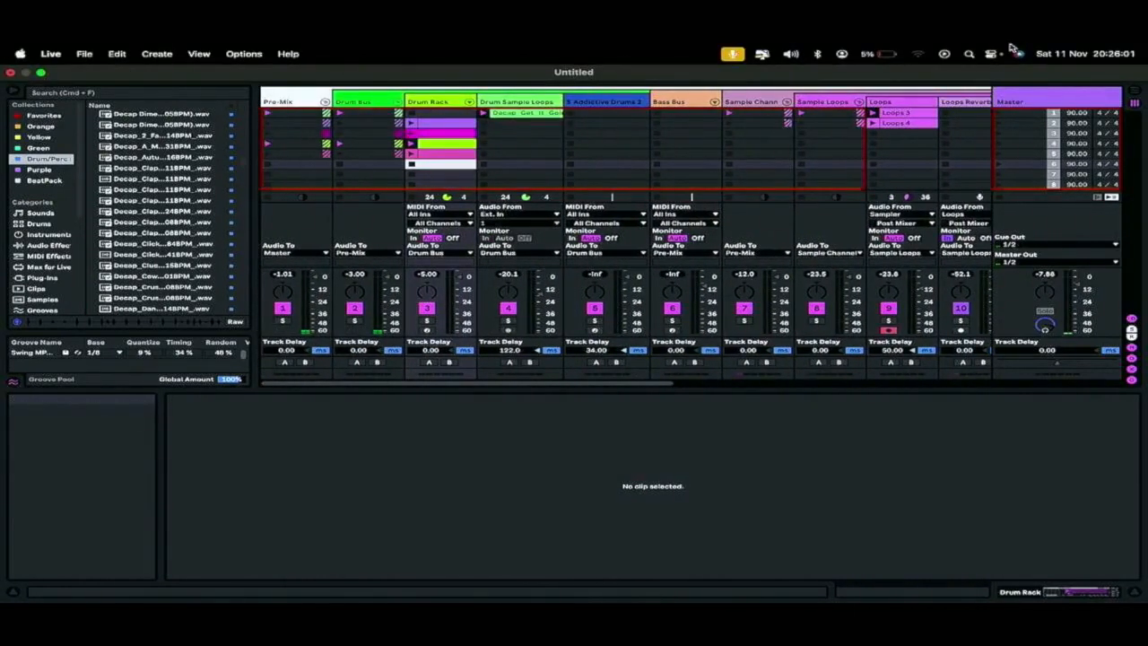
left_click(453, 153)
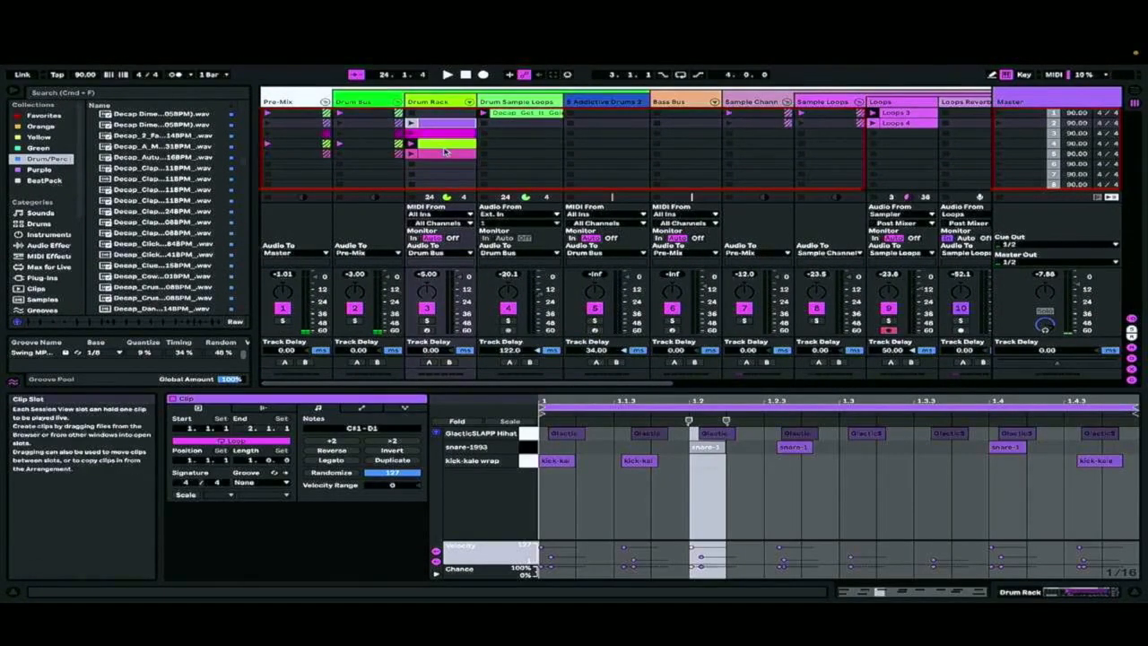
Enable follow actions on all four Drum Rack clips and set both follow action choices to Any
key("super+a")
left_click(451, 126)
left_click(441, 166, "shift")
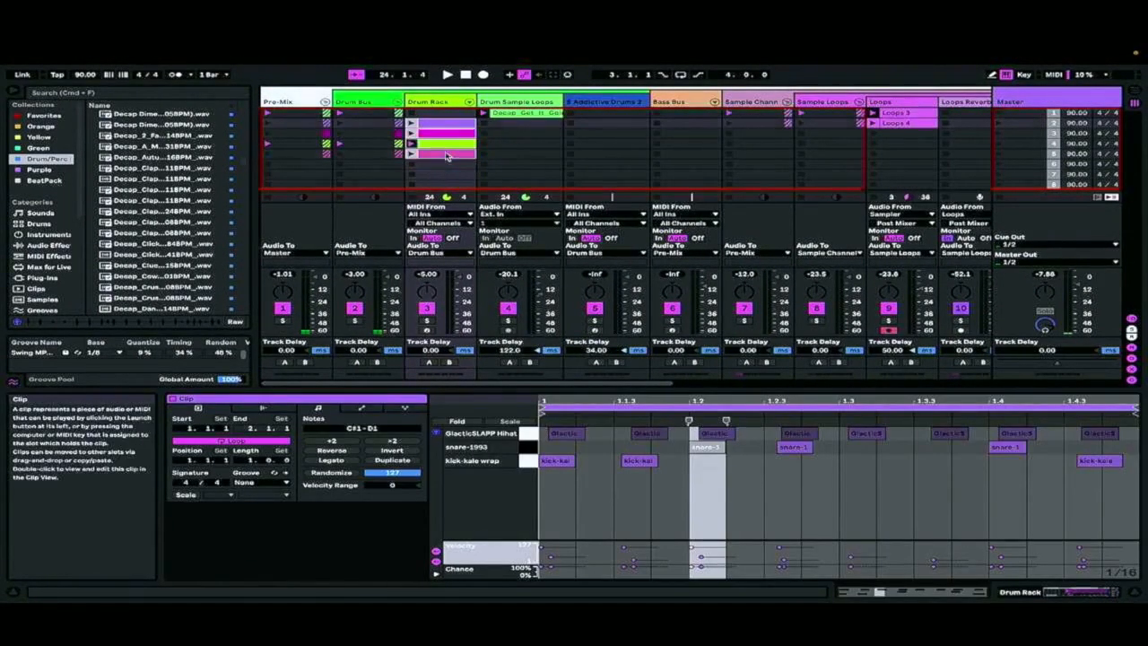
left_click(232, 418)
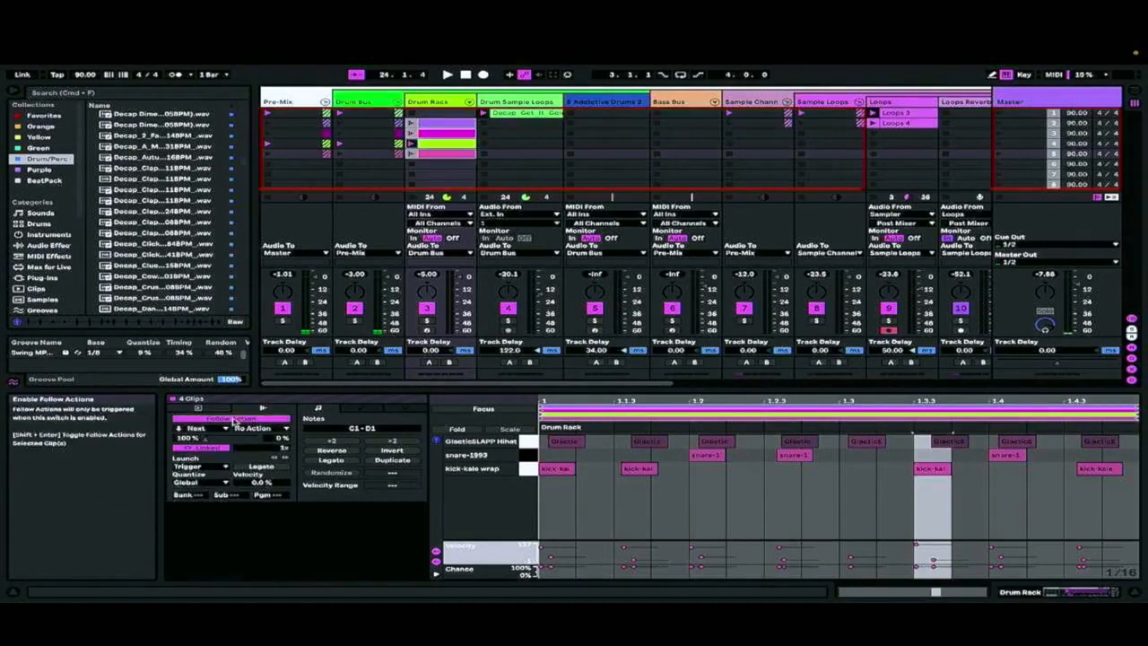
left_click(215, 428)
left_click(211, 499)
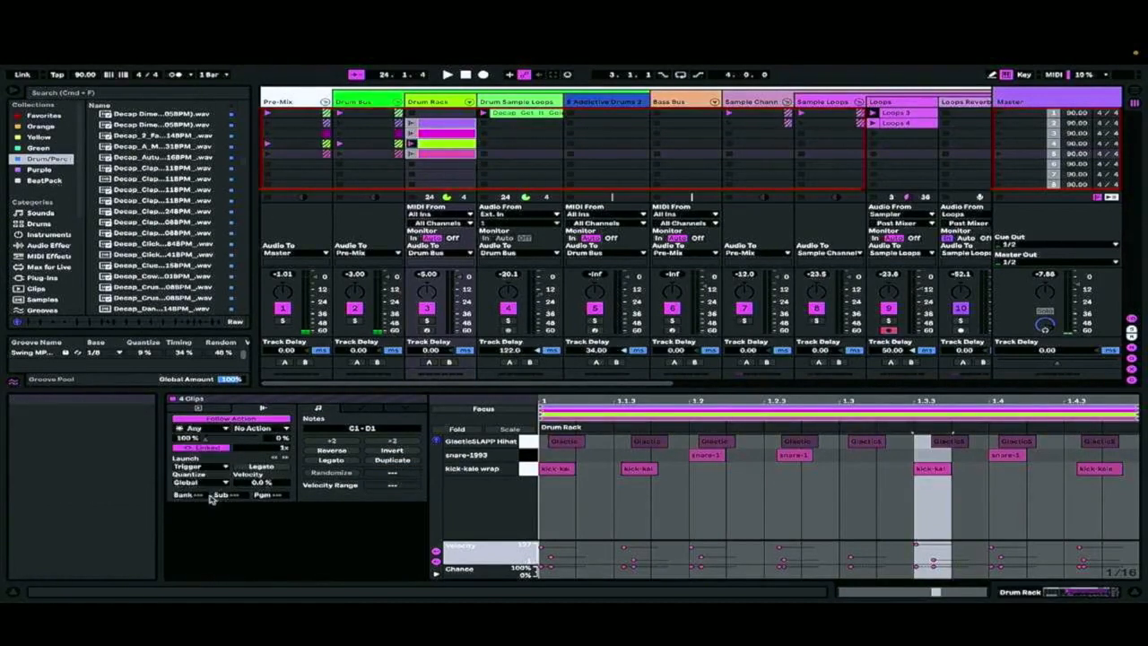
left_click(260, 428)
left_click(258, 496)
Color the Loops 4 clip in the Loops track light blue
scroll(745, 164, "right", 2)
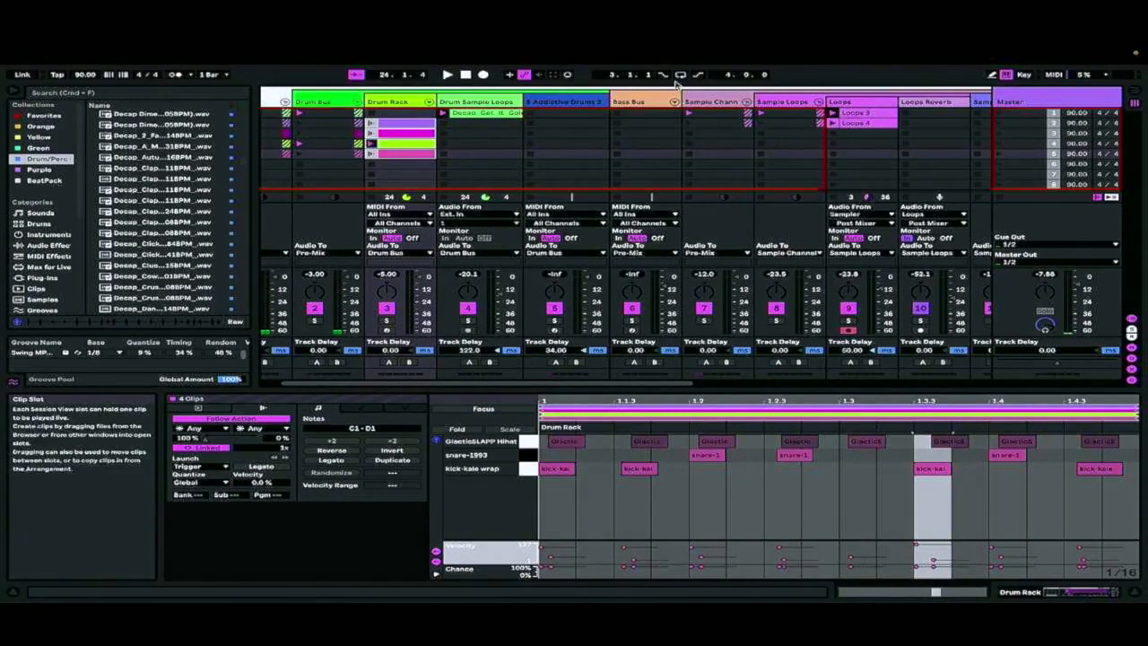
left_click(865, 123)
right_click(866, 123)
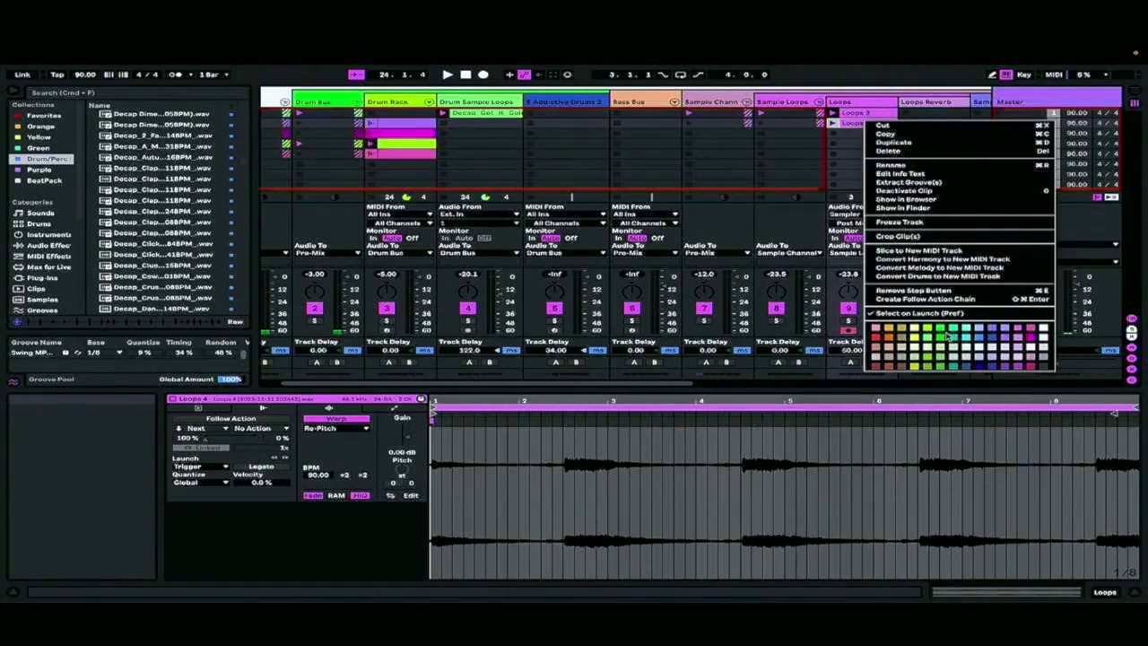
left_click(984, 329)
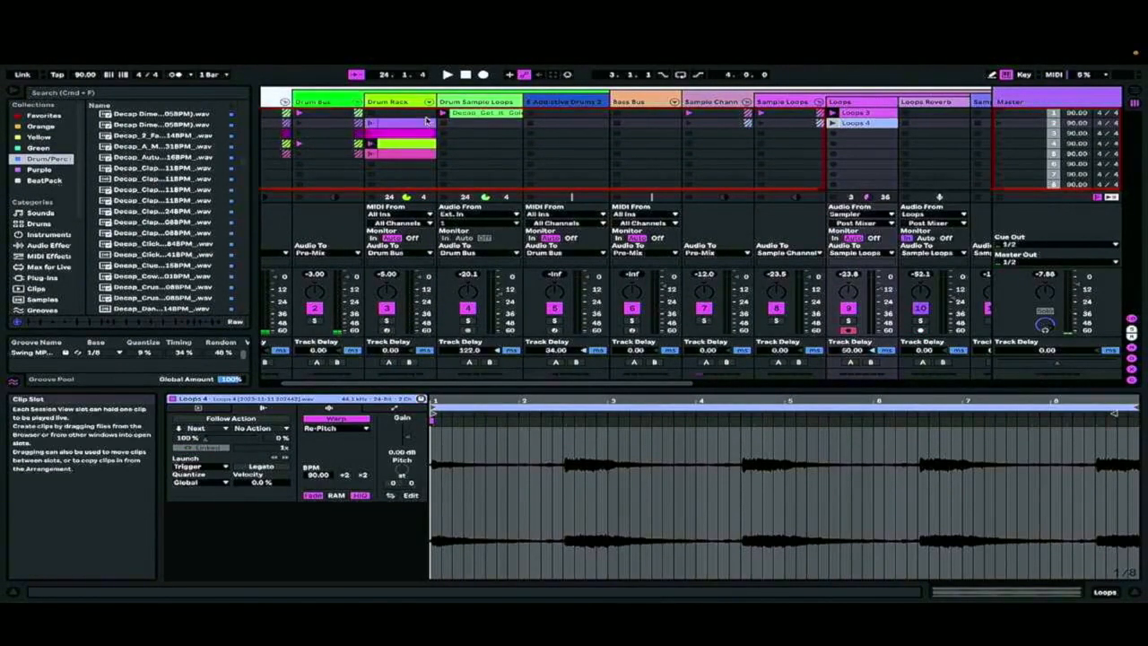
Record the session into the Arrangement starting from the purple Drum Rack clip, and check the recorded clips in Arrangement View
left_click(372, 123)
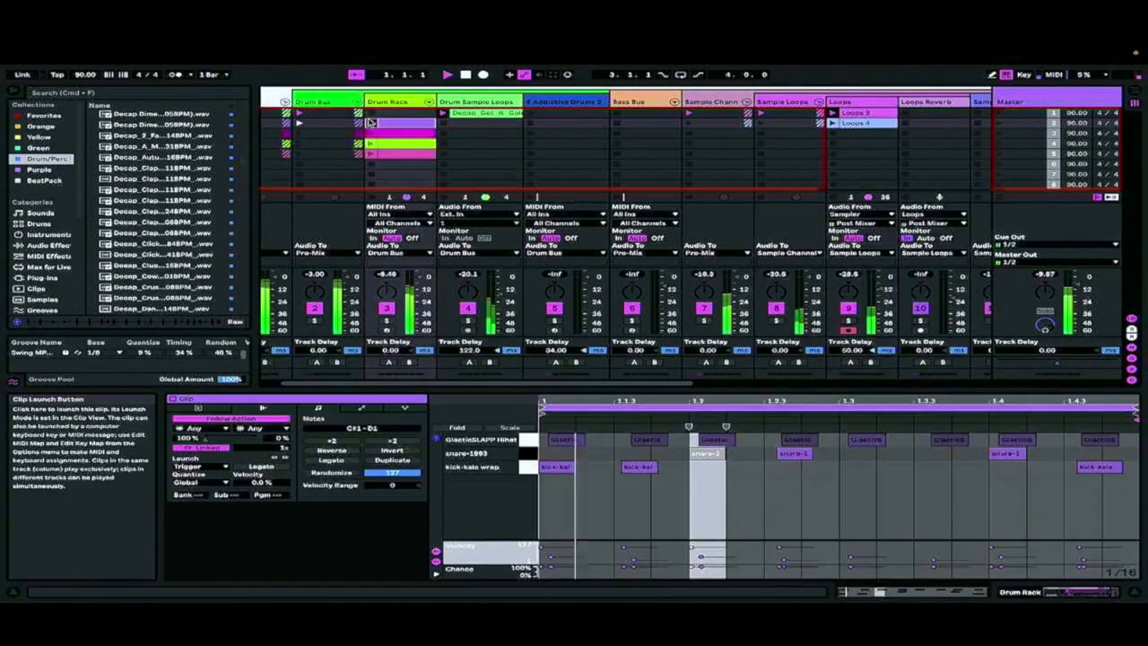
key("space")
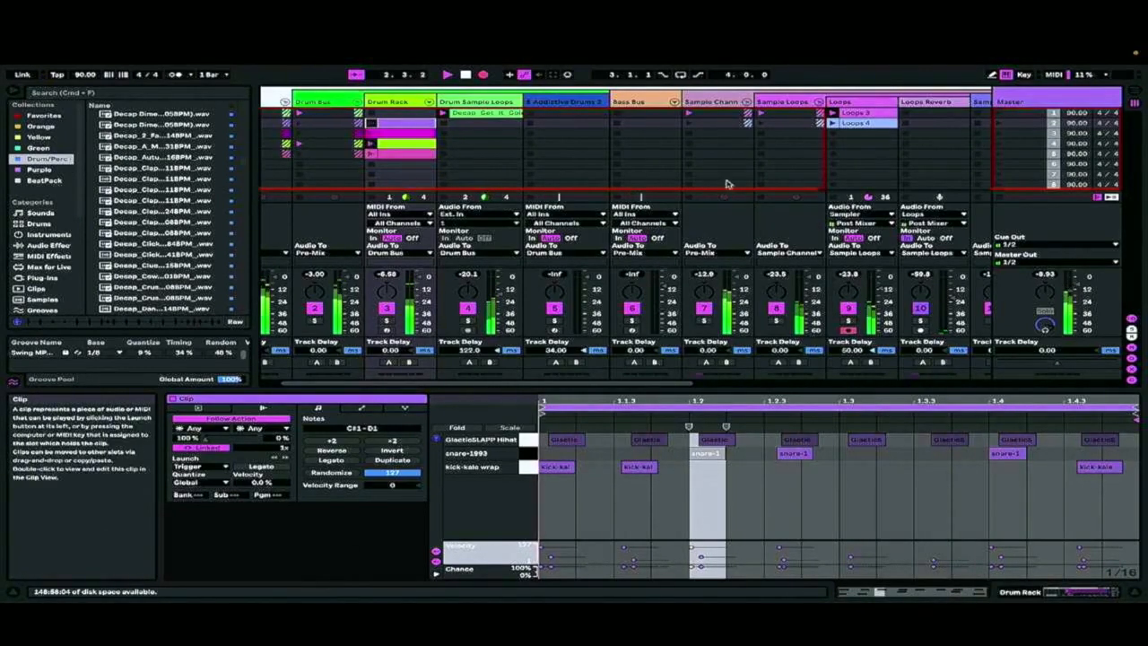
key("Tab")
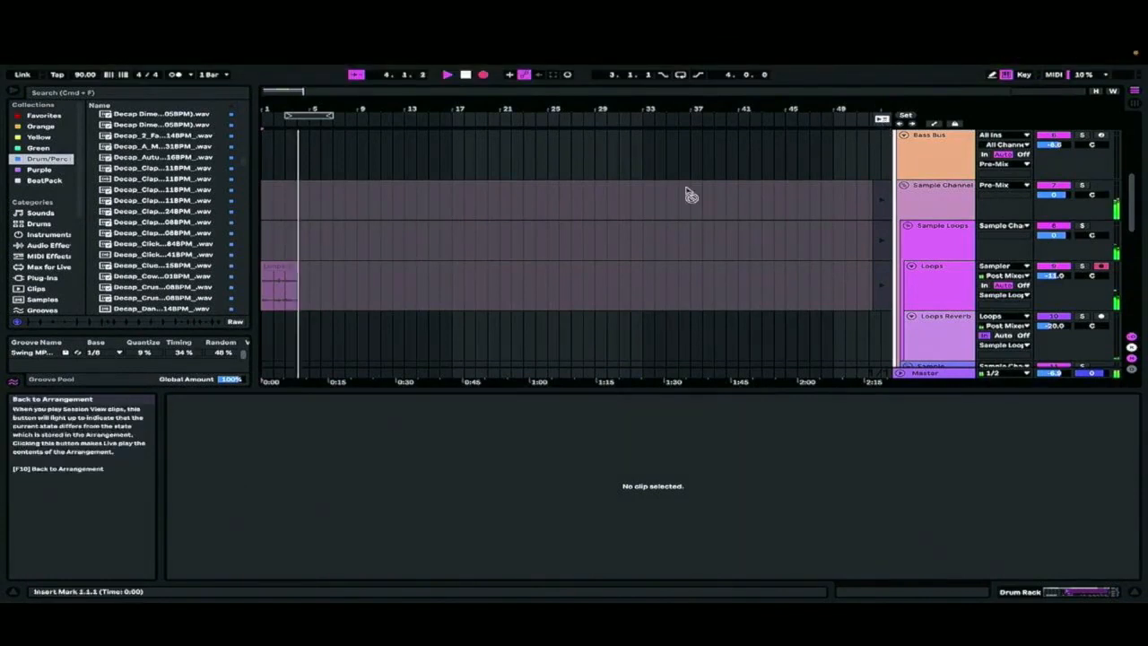
scroll(487, 189, "up", 5)
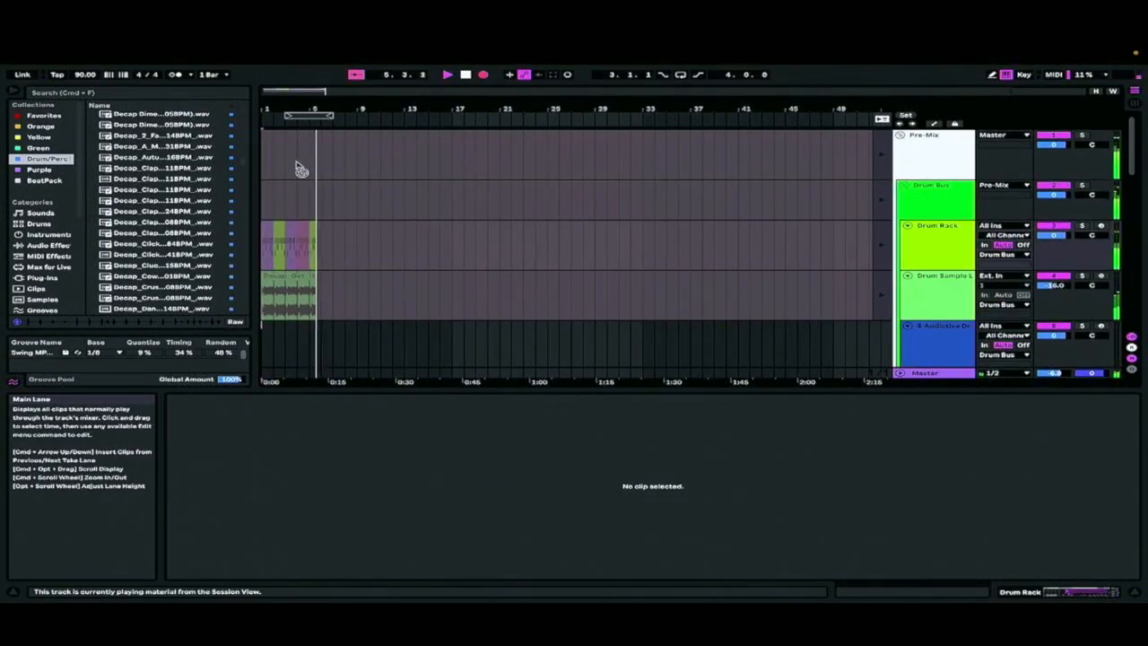
key("Tab")
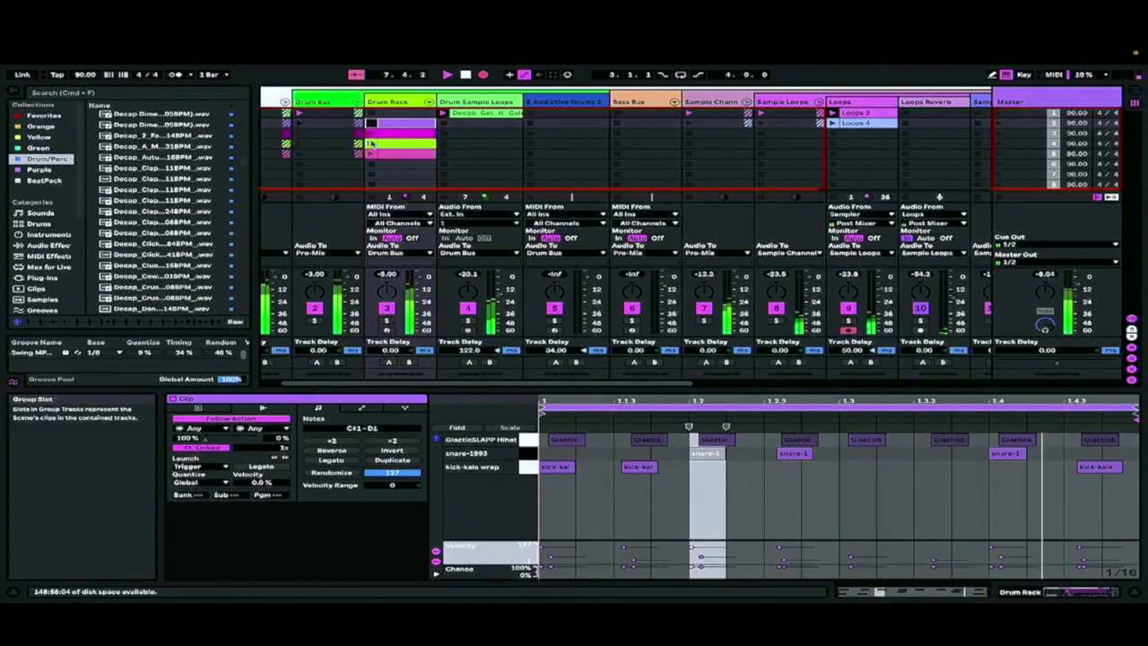
Launch the Loops 4 clip and mute the Sampler and Sample tracks during recording
left_click(834, 124)
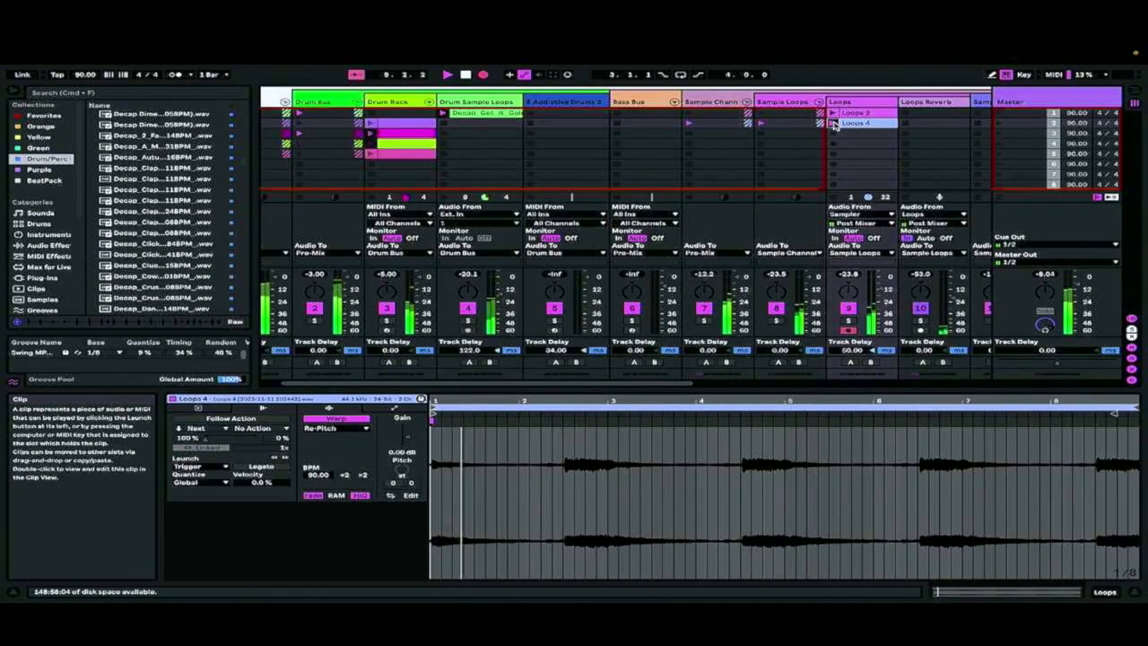
scroll(760, 324, "right", 5)
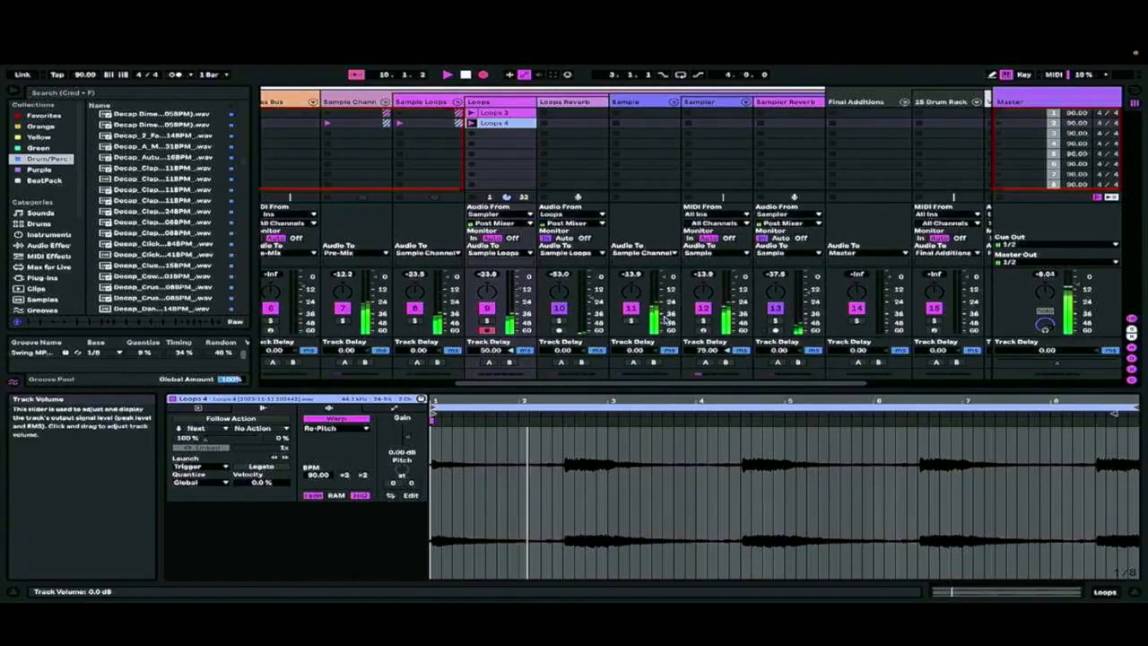
left_click(703, 307)
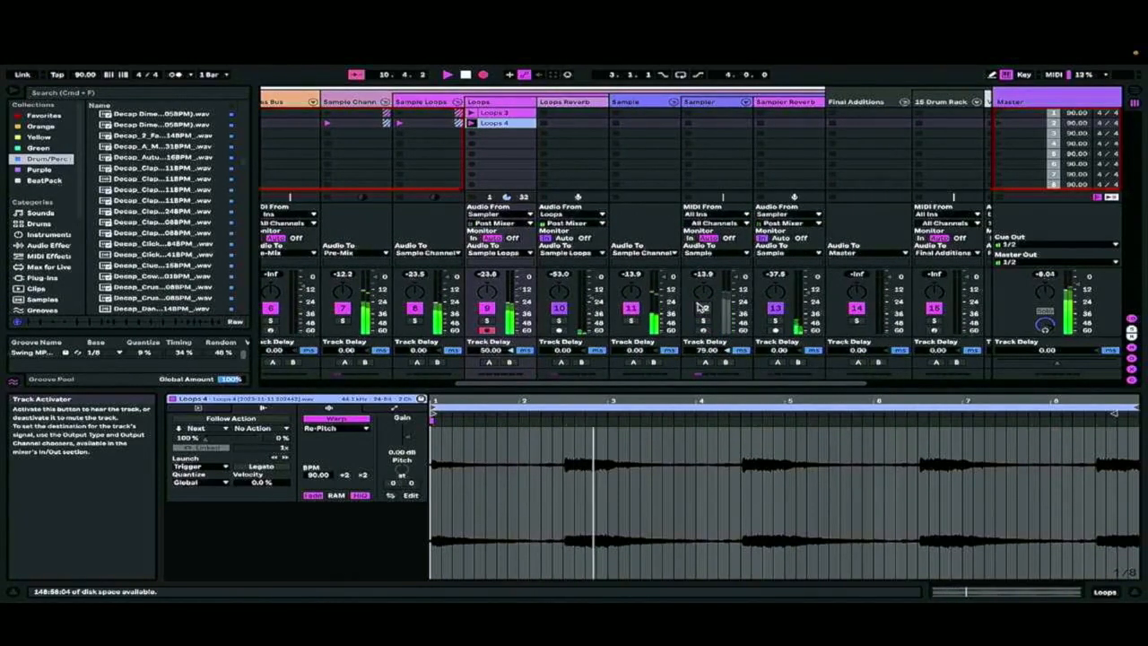
right_click(702, 308)
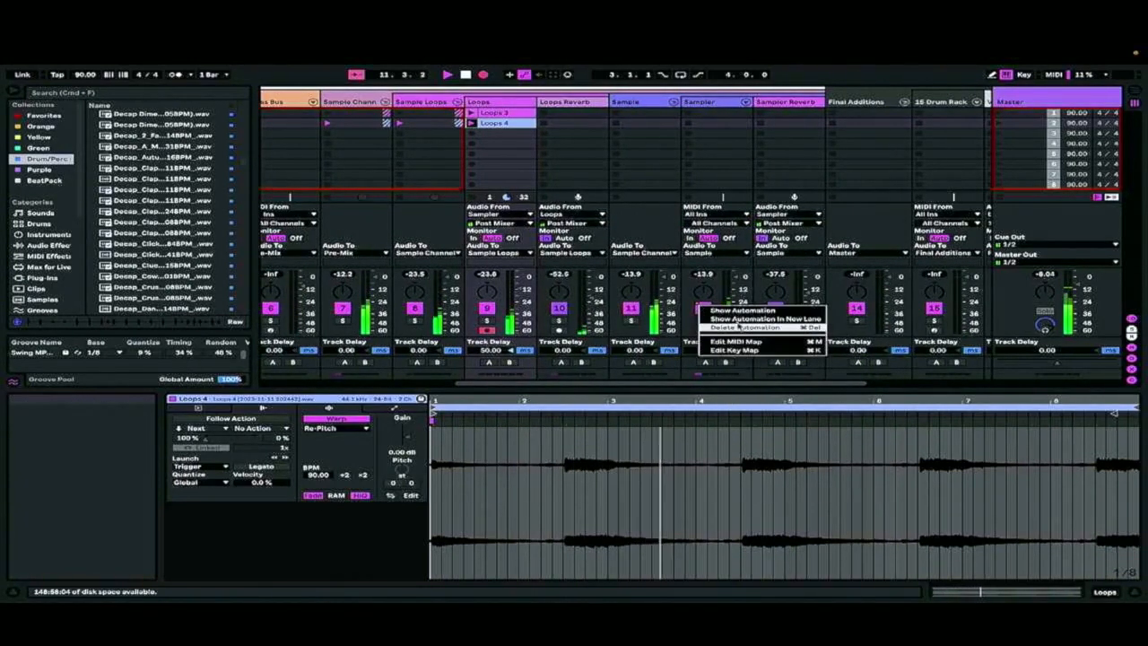
key("Escape")
left_click(704, 310)
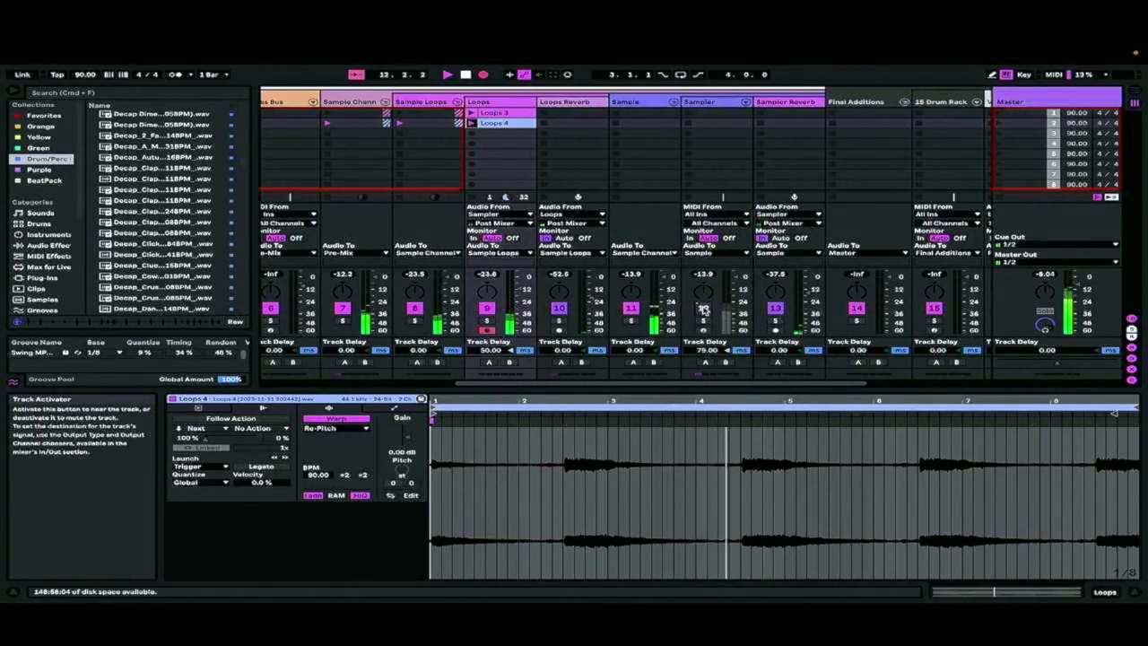
Raise the Loops track's volume and check the recording's progress in Arrangement View
left_click_drag(518, 316, 513, 289)
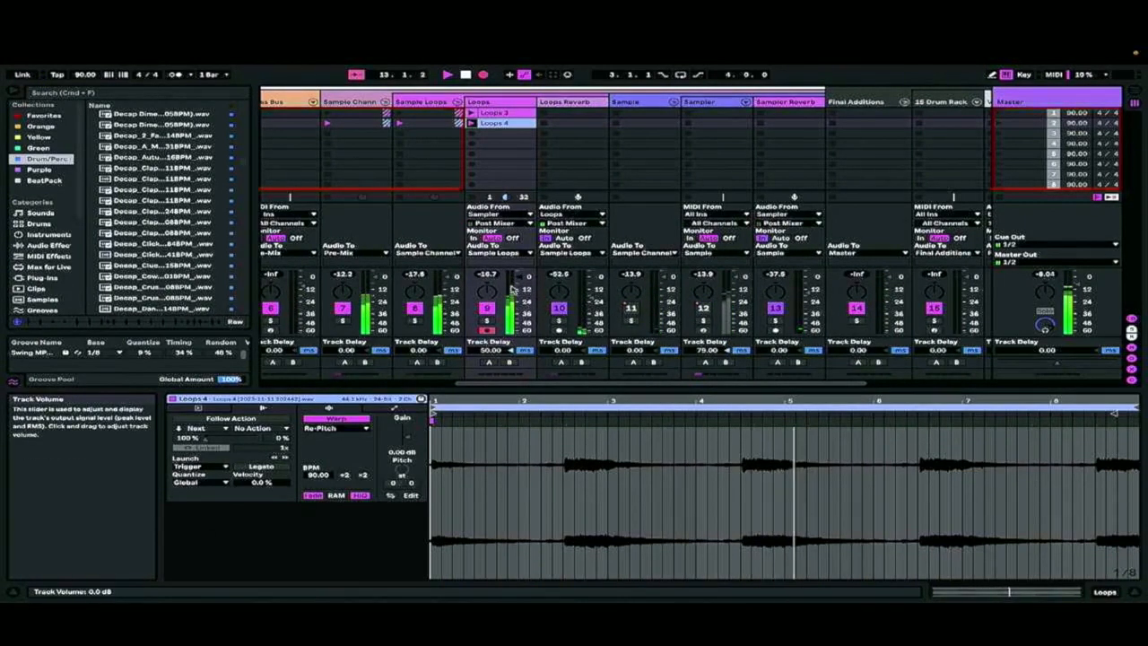
scroll(497, 190, "left", 6)
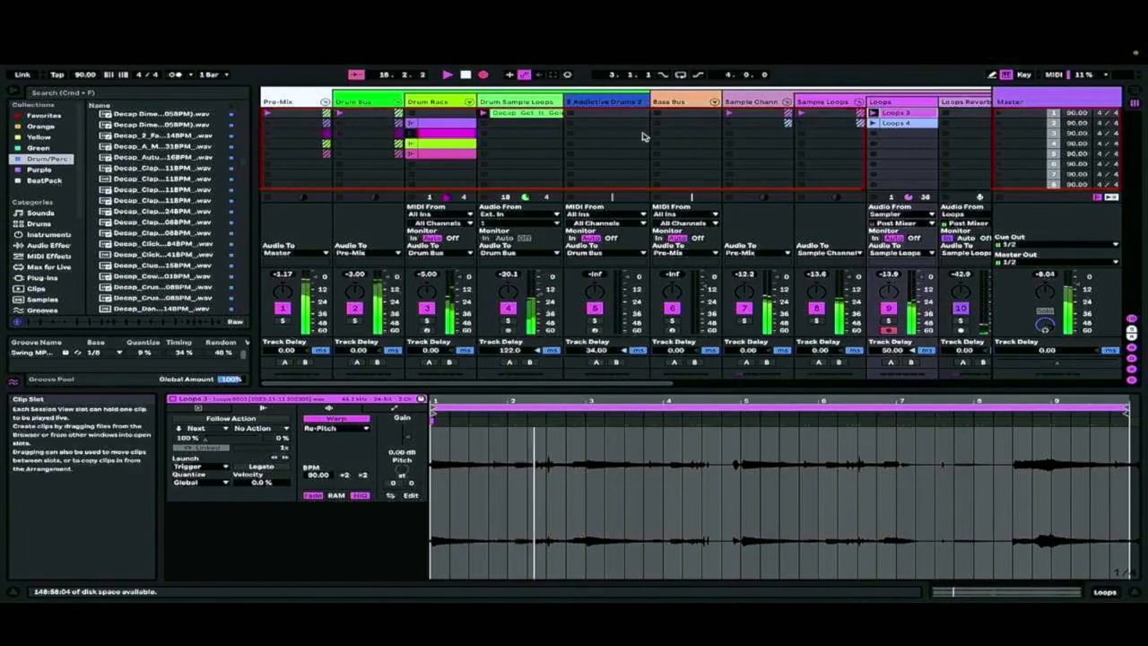
mouse_move(791, 52)
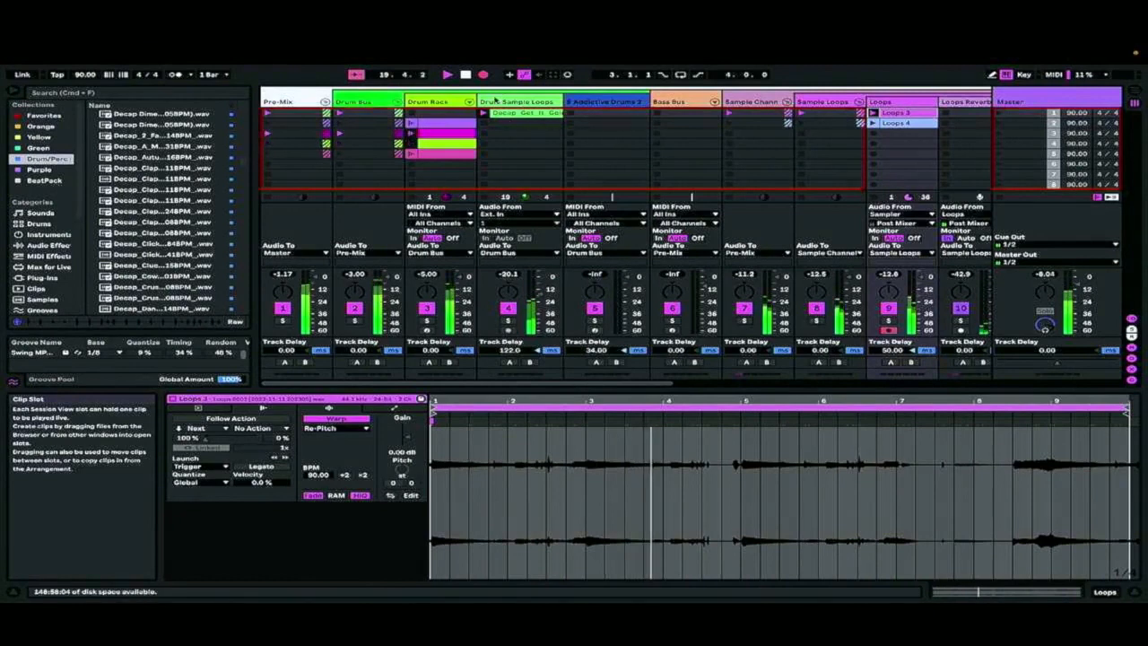
key("Tab")
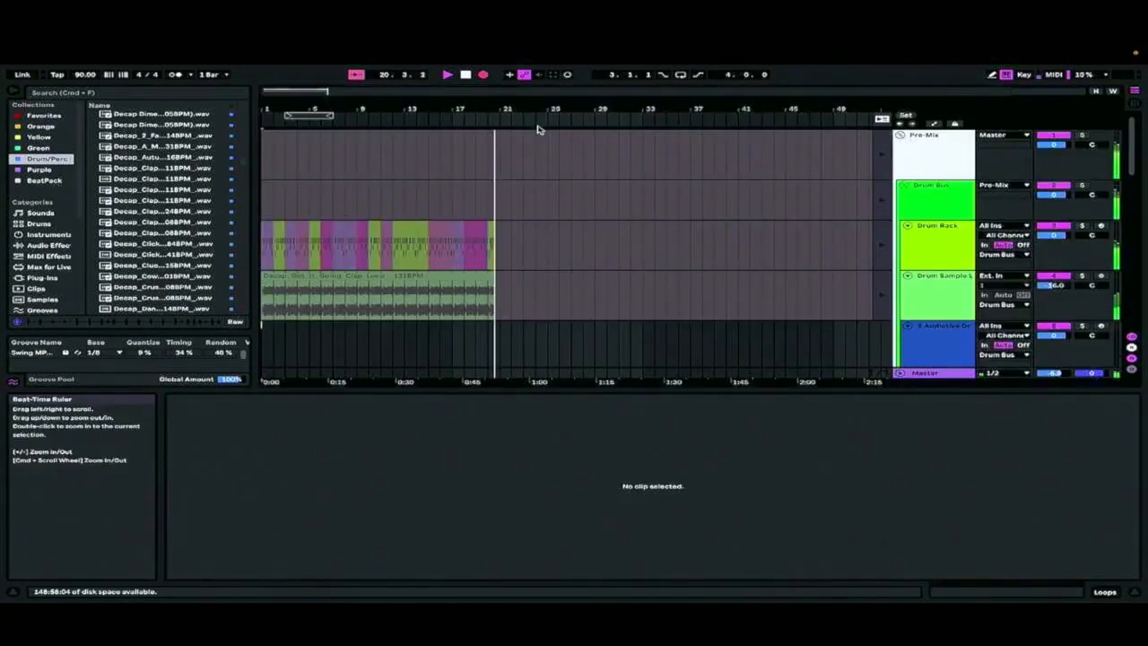
key("Tab")
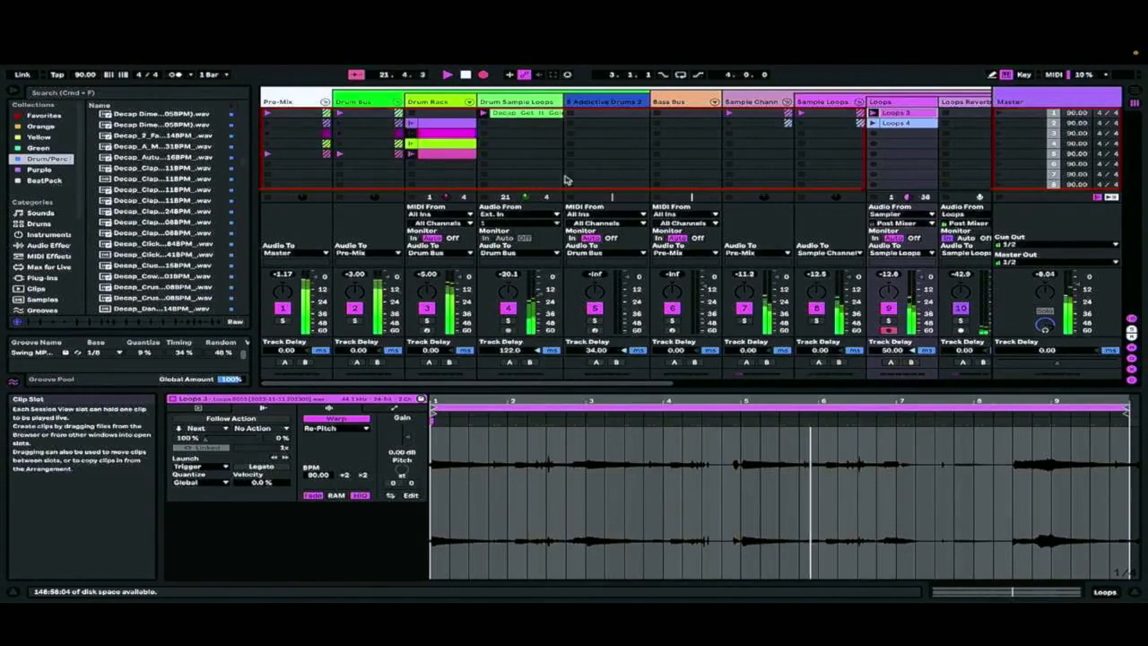
Duplicate the Drum Sample Loops track and replace the copy's clap clip with HihatLoopSFL(05)+.wav after auditioning browser samples
right_click(521, 102)
left_click(549, 124)
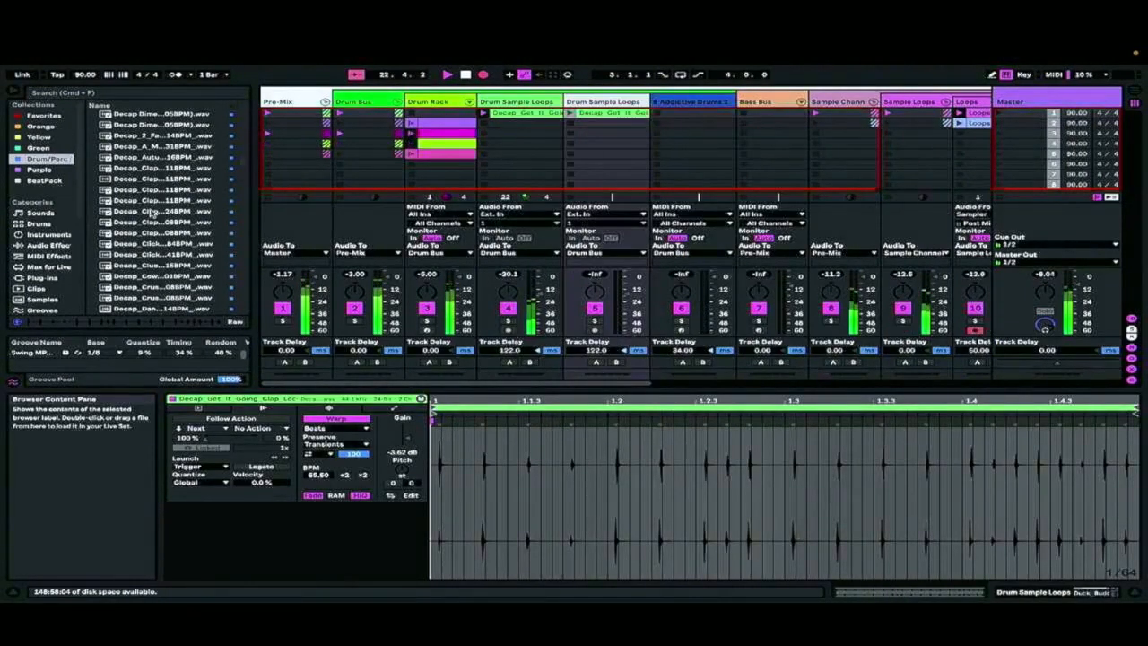
left_click(151, 211)
left_click(150, 277)
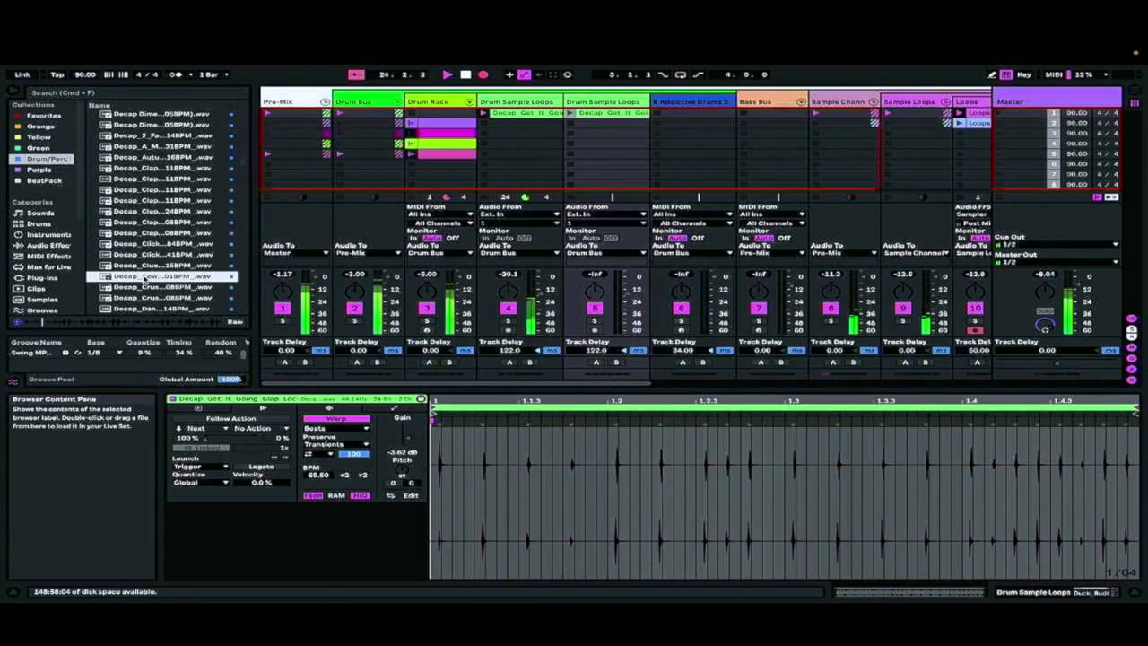
left_click(145, 298)
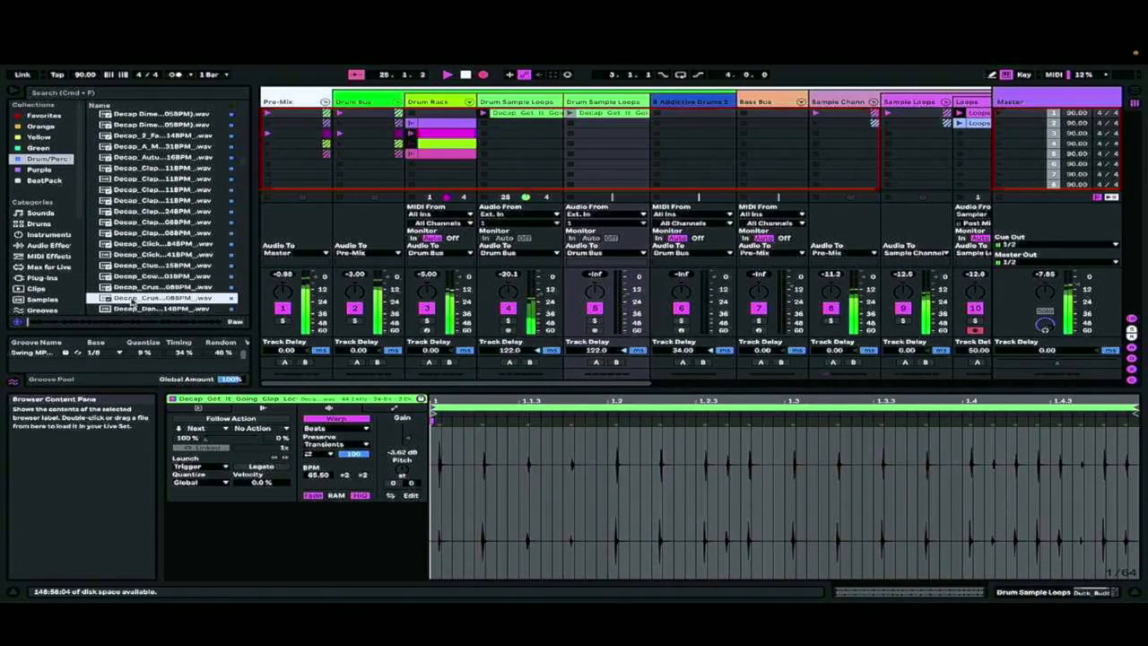
scroll(137, 309, "down", 10)
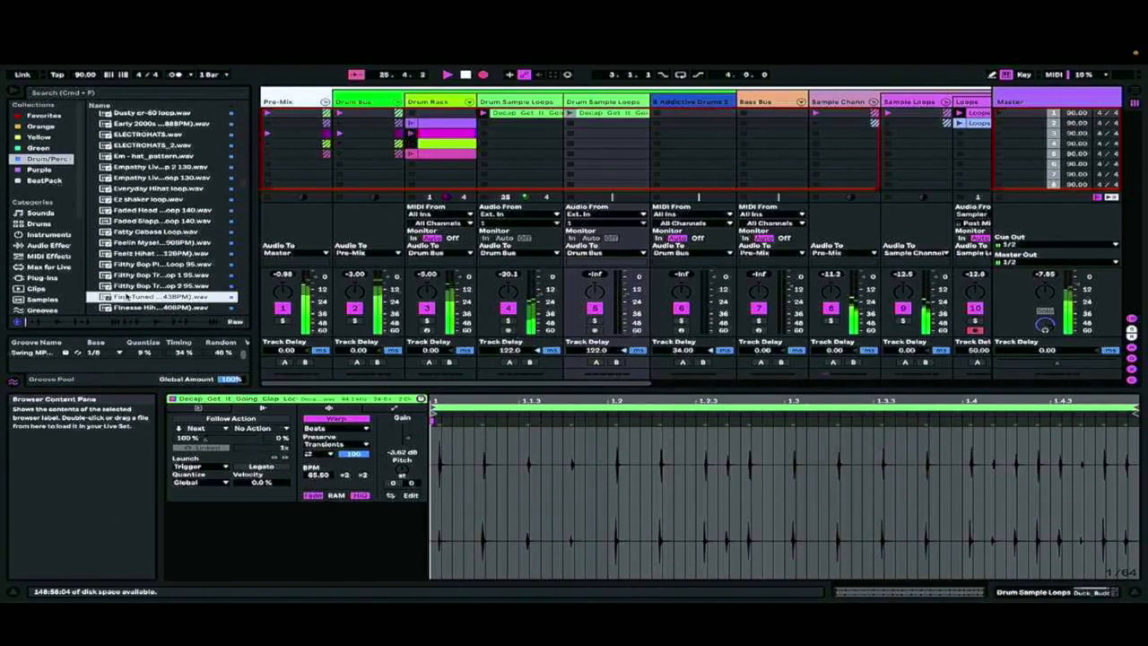
scroll(139, 303, "down", 5)
left_click(148, 275)
left_click_drag(148, 275, 602, 115)
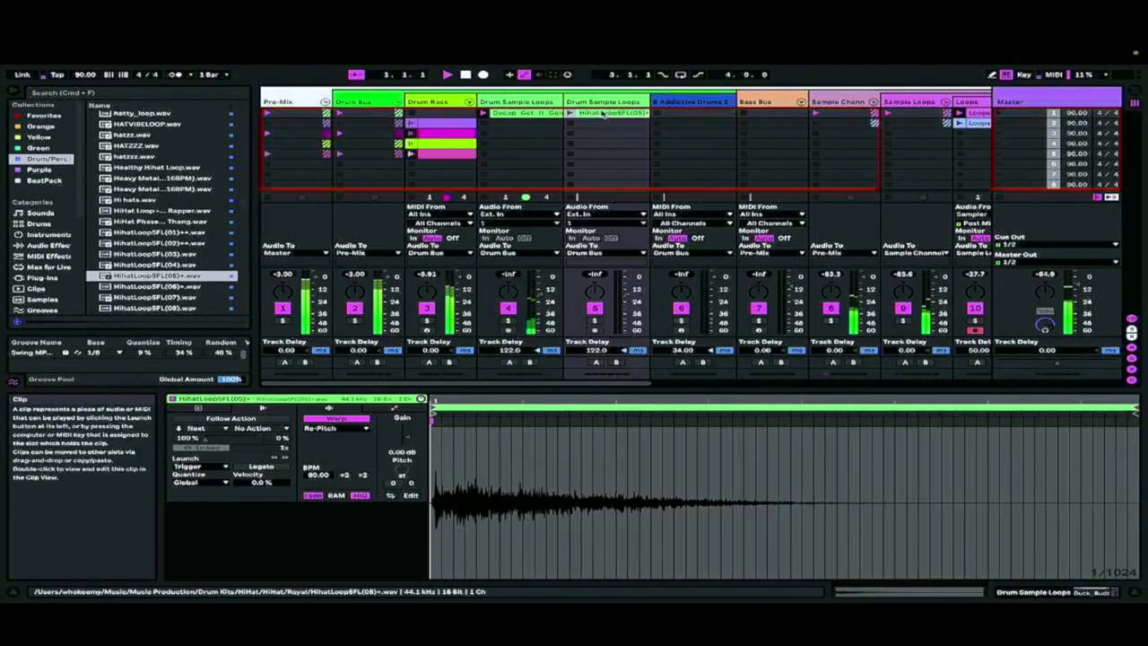
Trim the end of the last Loops 3 clip in the Arrangement back to 26.1.1
key("Tab")
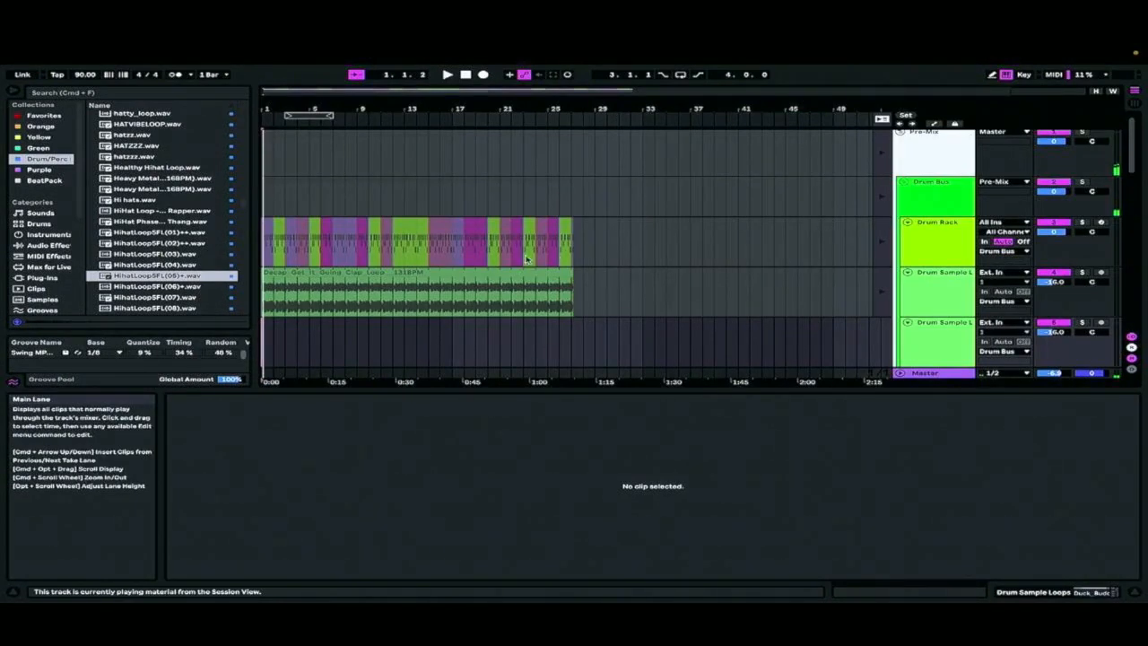
scroll(525, 261, "down", 3)
scroll(526, 259, "down", 5)
scroll(525, 259, "up", 2)
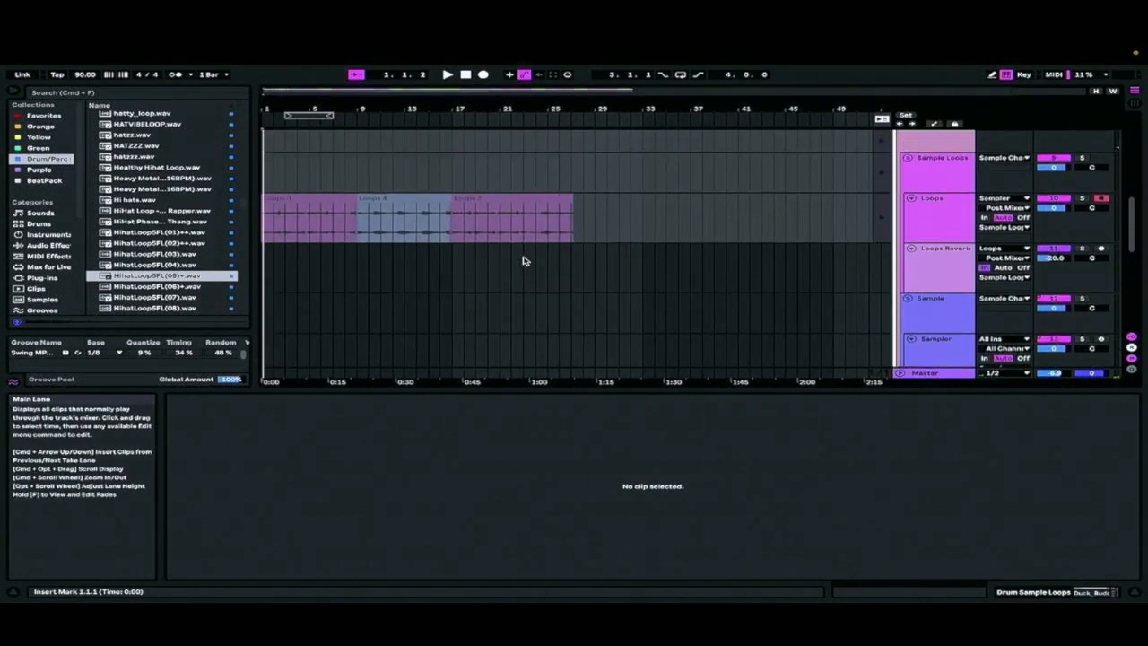
left_click(560, 231)
left_click_drag(571, 200, 554, 200)
Return all tracks to Arrangement playback and review the recorded Drum Rack and clap loop clips
scroll(556, 200, "up", 6)
mouse_move(747, 47)
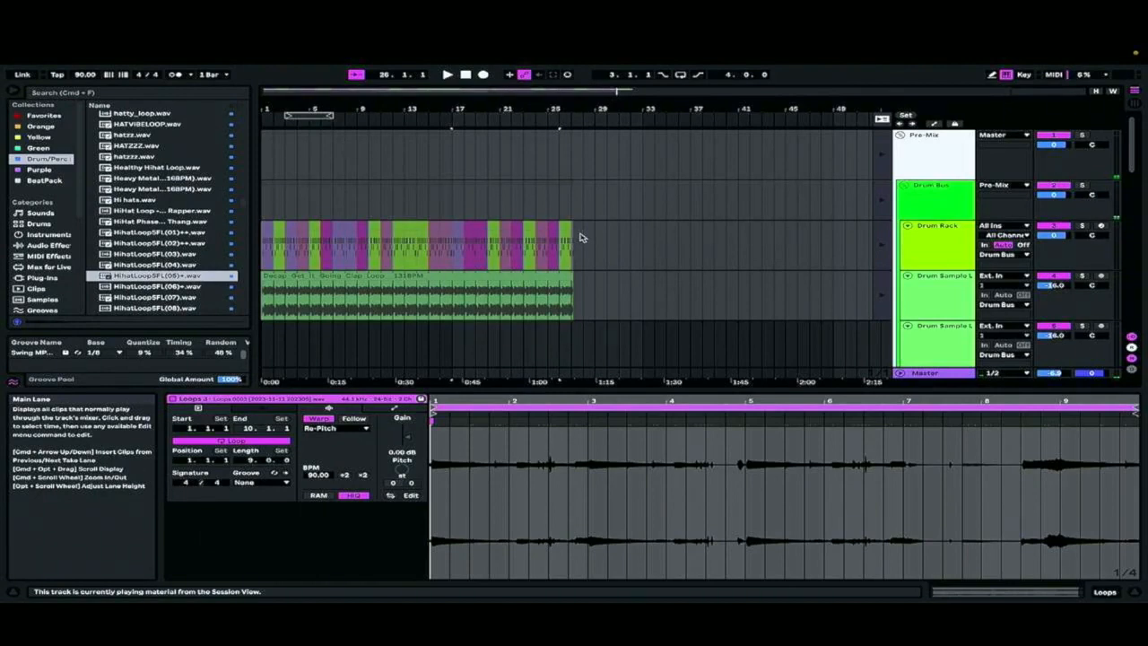
scroll(556, 287, "down", 1)
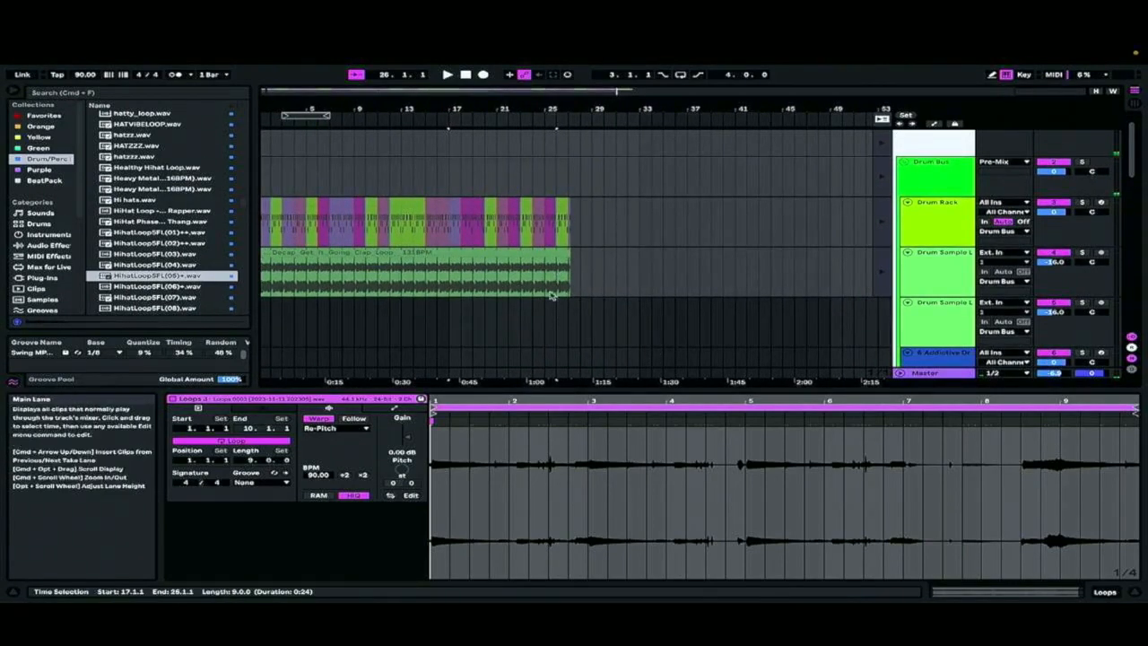
scroll(554, 296, "down", 2)
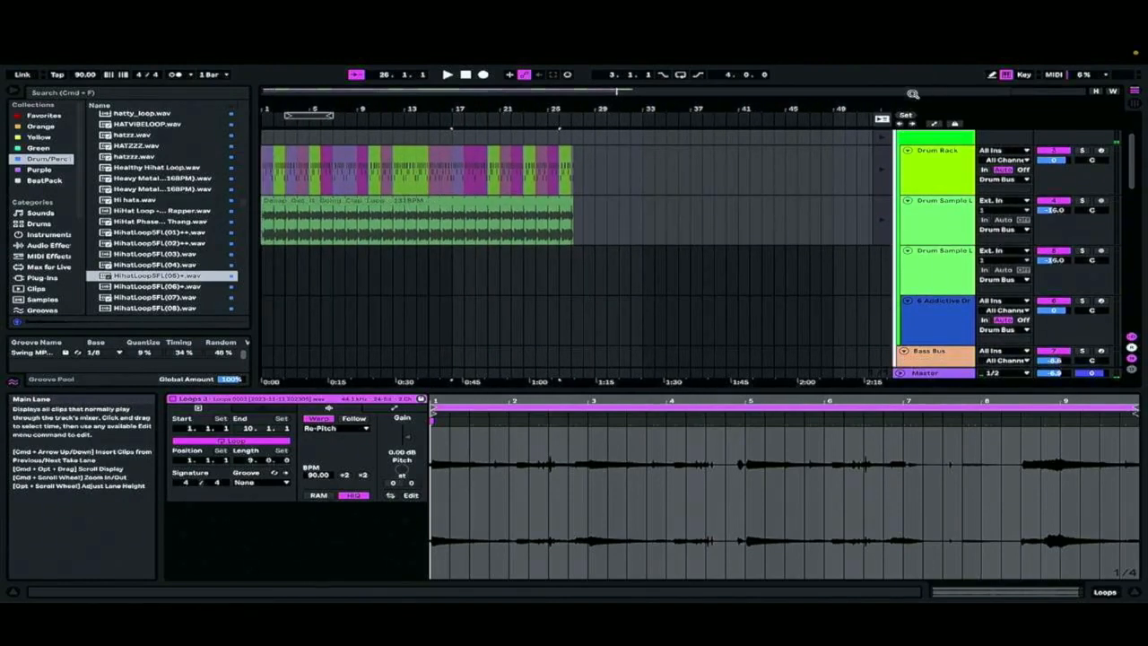
scroll(748, 146, "up", 2)
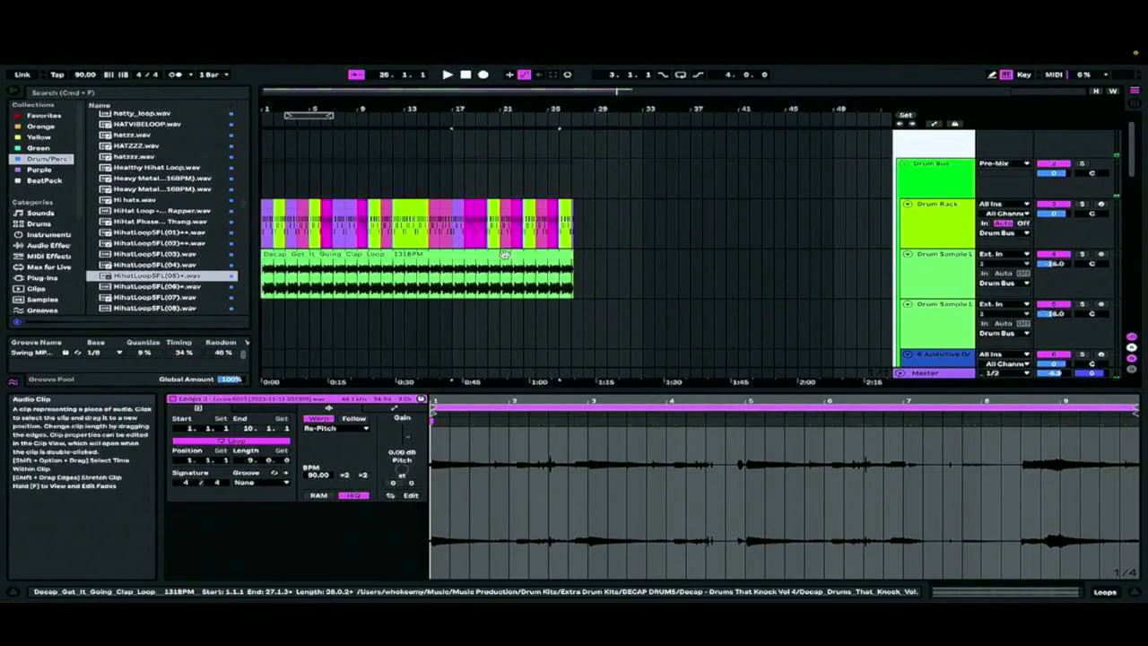
mouse_move(96, 56)
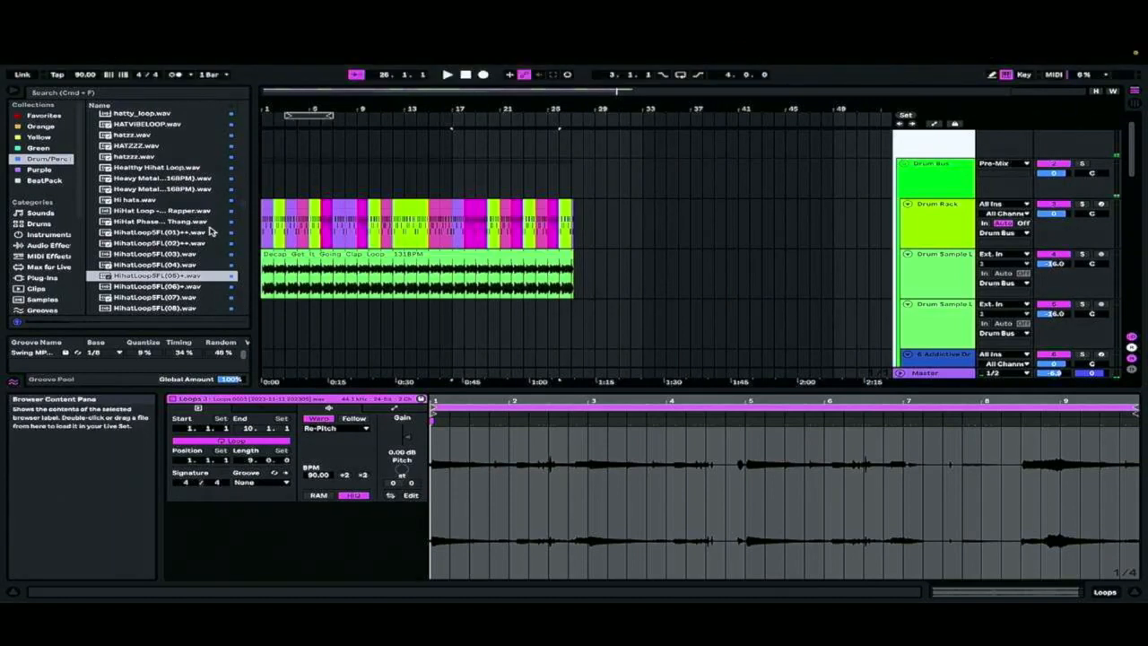
mouse_move(901, 4)
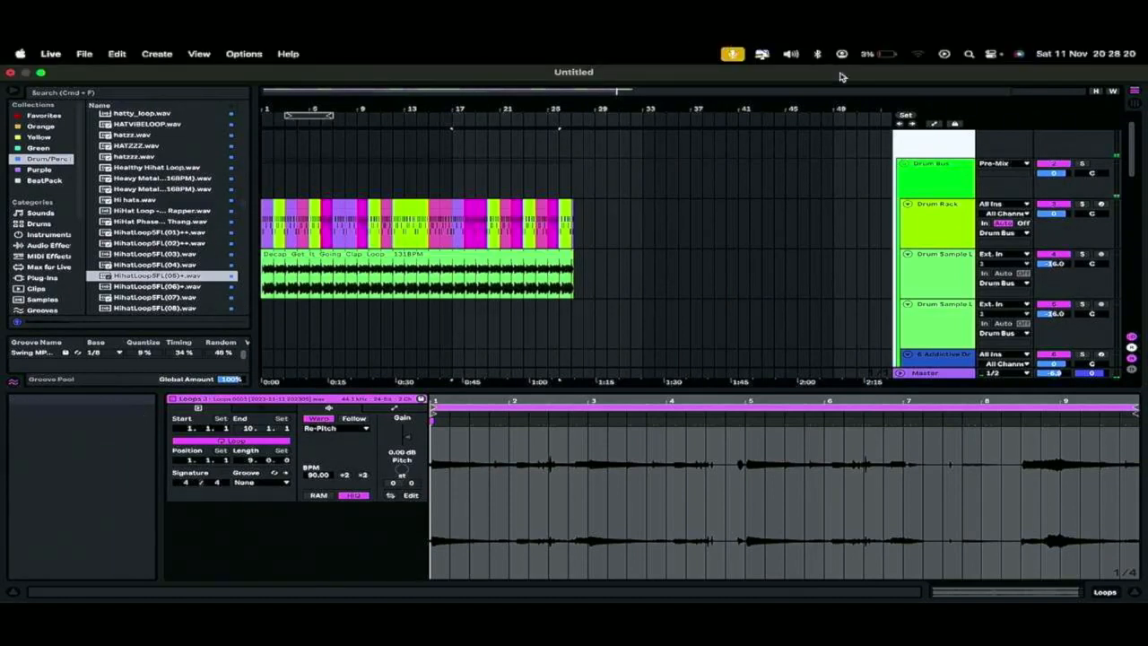
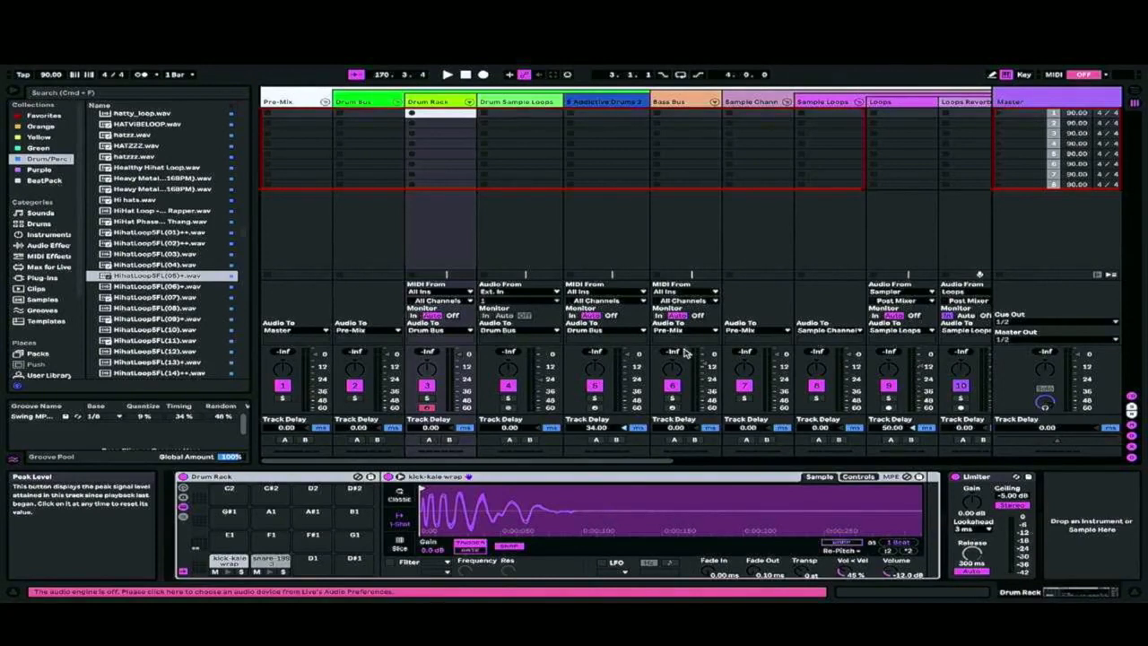
Set the tempo to 160 BPM and create an empty MIDI clip in the Drum Rack track's first slot
mouse_move(1127, 47)
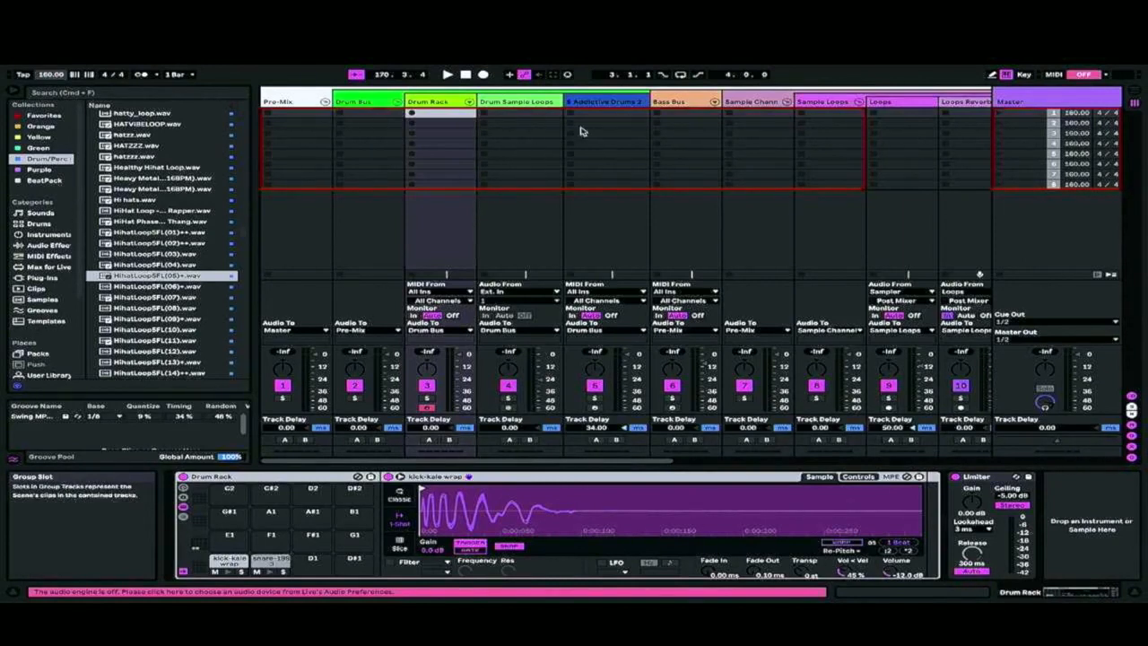
scroll(712, 139, "right", 4)
left_click(763, 101)
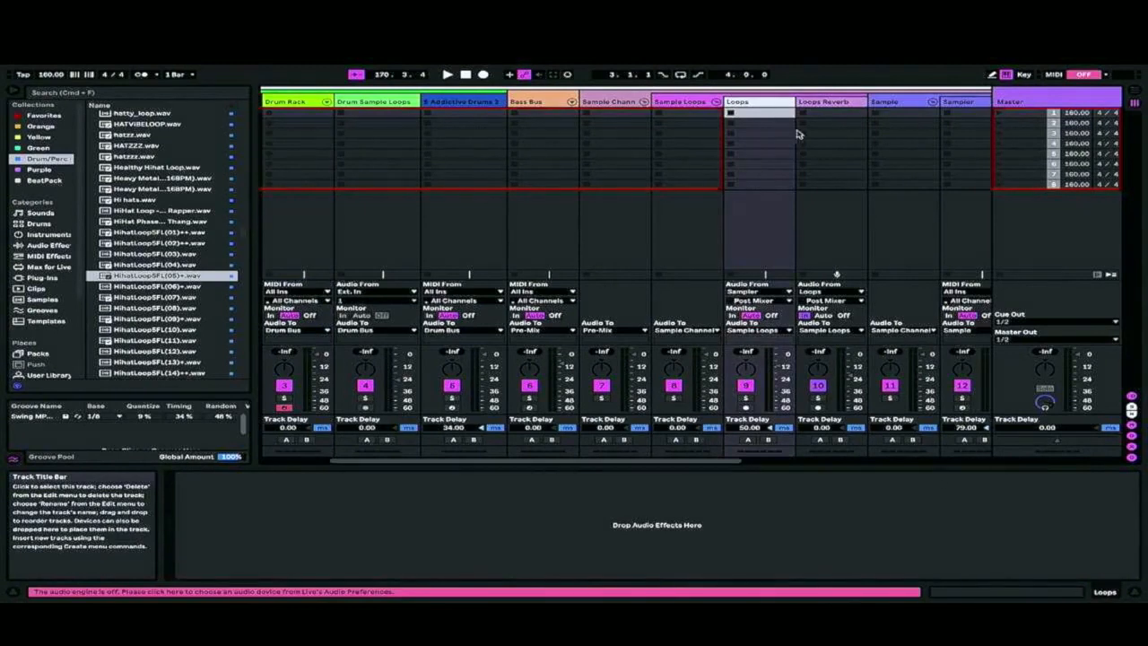
scroll(797, 134, "left", 4)
double_click(440, 114)
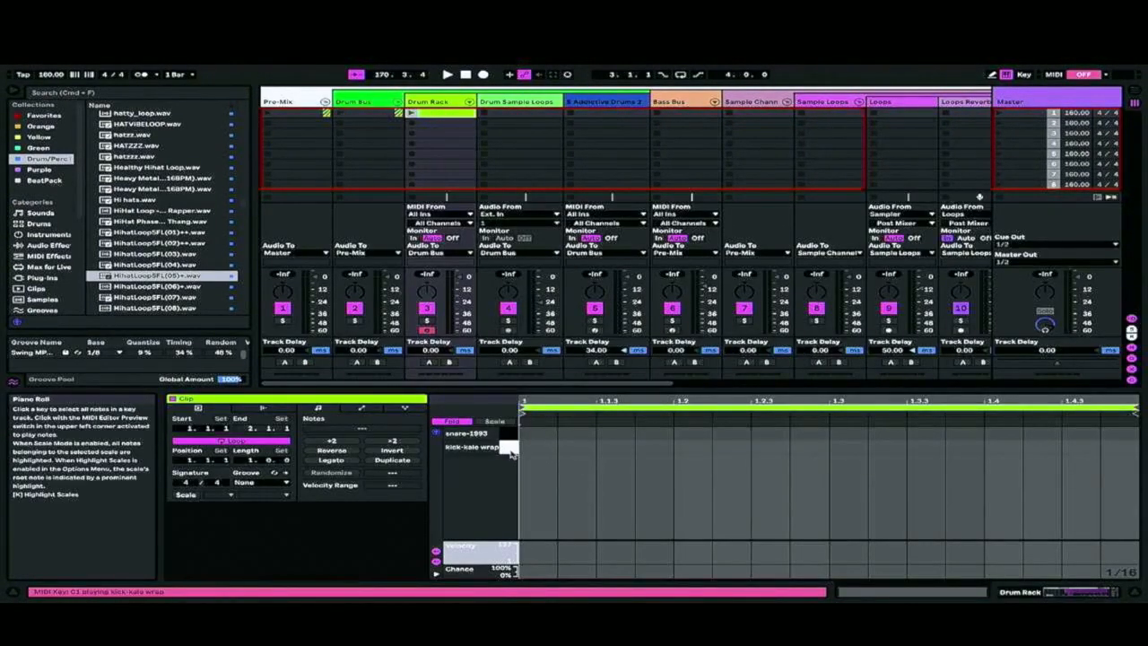
Replace the Addictive Drums 2 instrument on track 5 with the 808 Core Kit.adg preset
right_click(593, 102)
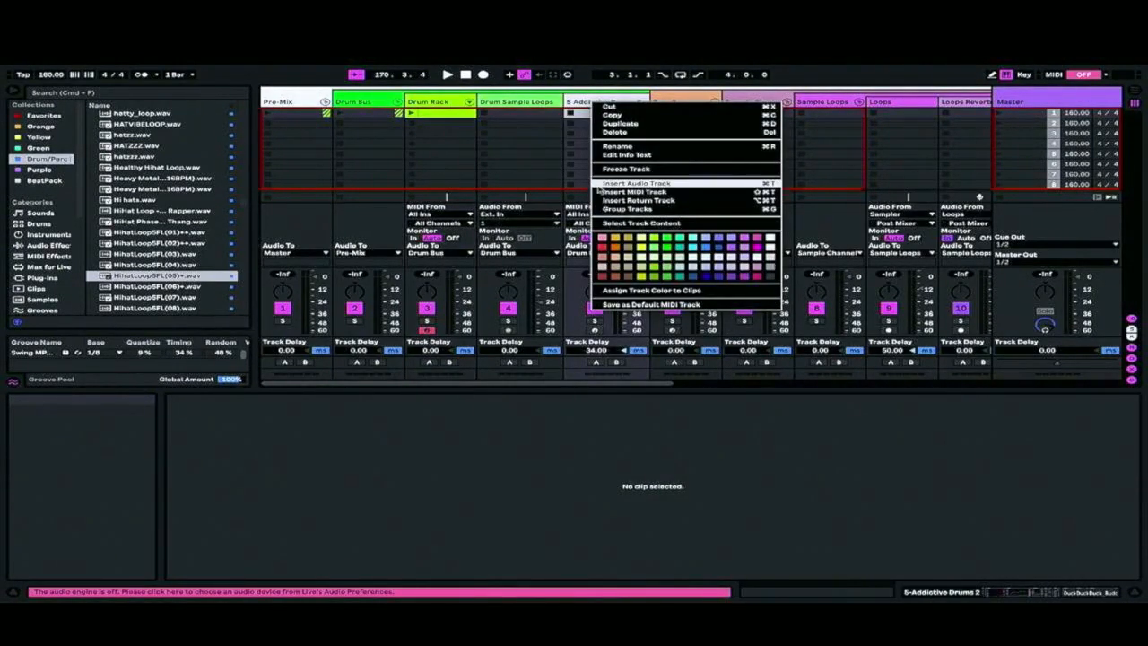
left_click(49, 230)
left_click(40, 224)
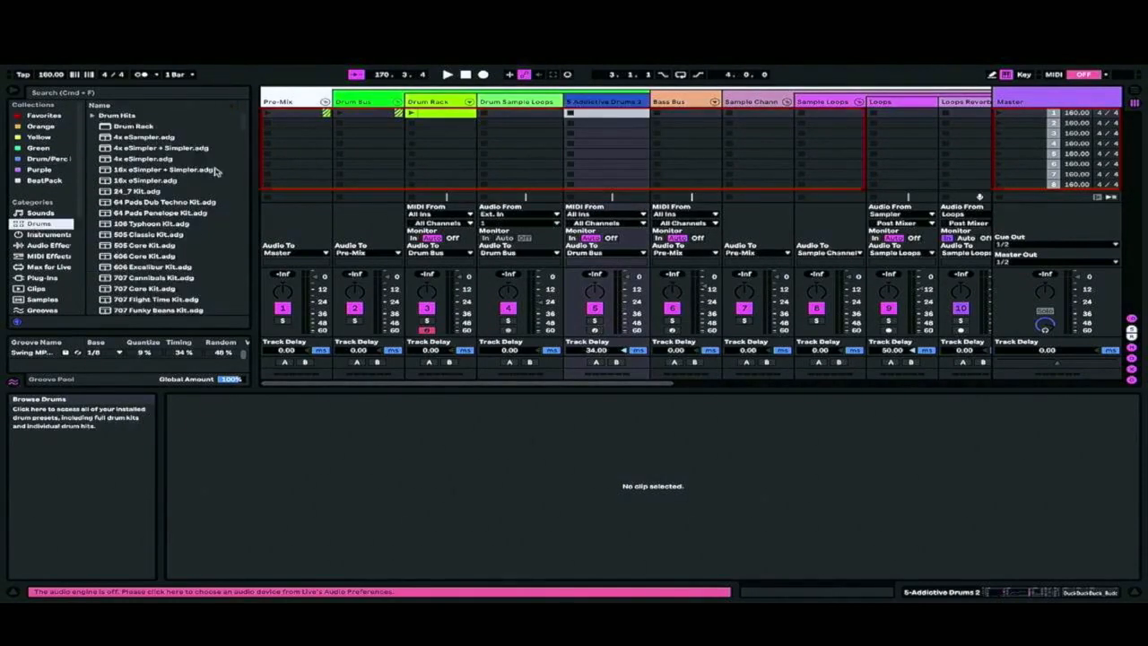
scroll(161, 240, "down", 3)
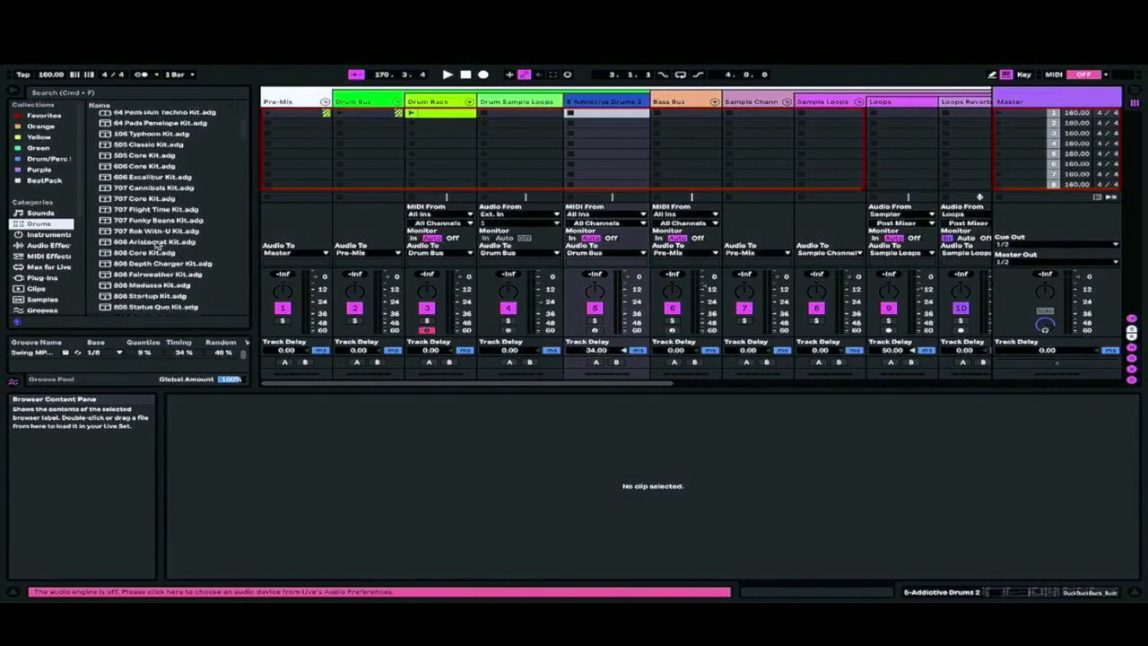
left_click(141, 250)
left_click_drag(656, 93, 583, 102)
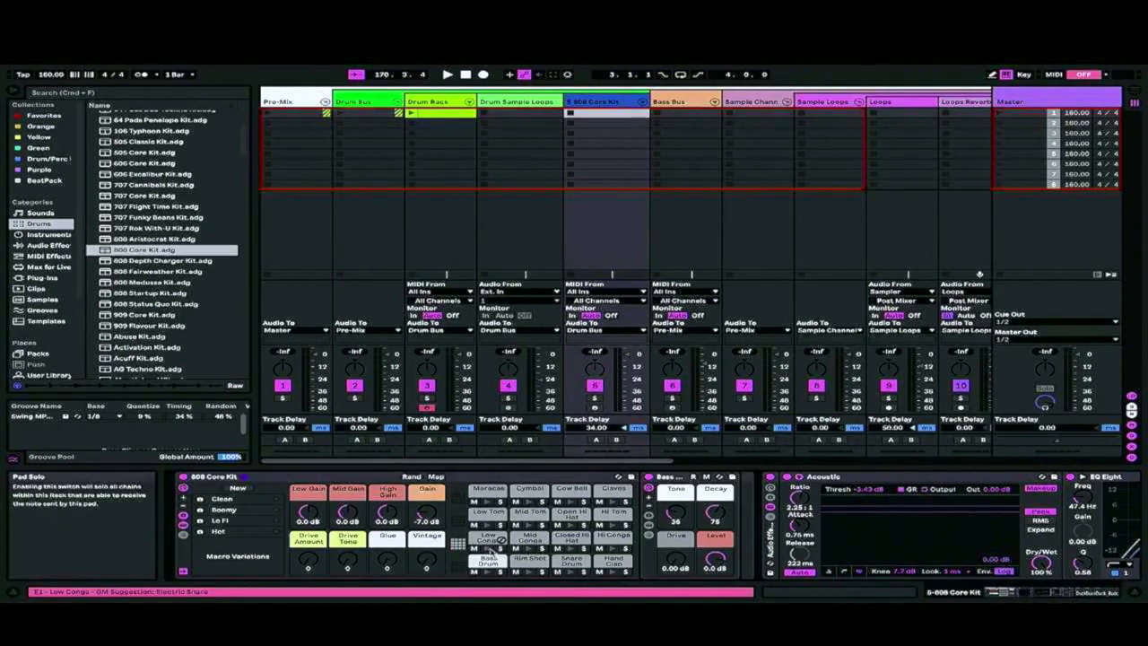
Set the audio output device to Scarlett 4i4 USB (6 In, 4 Out) in the audio preferences
mouse_move(162, 48)
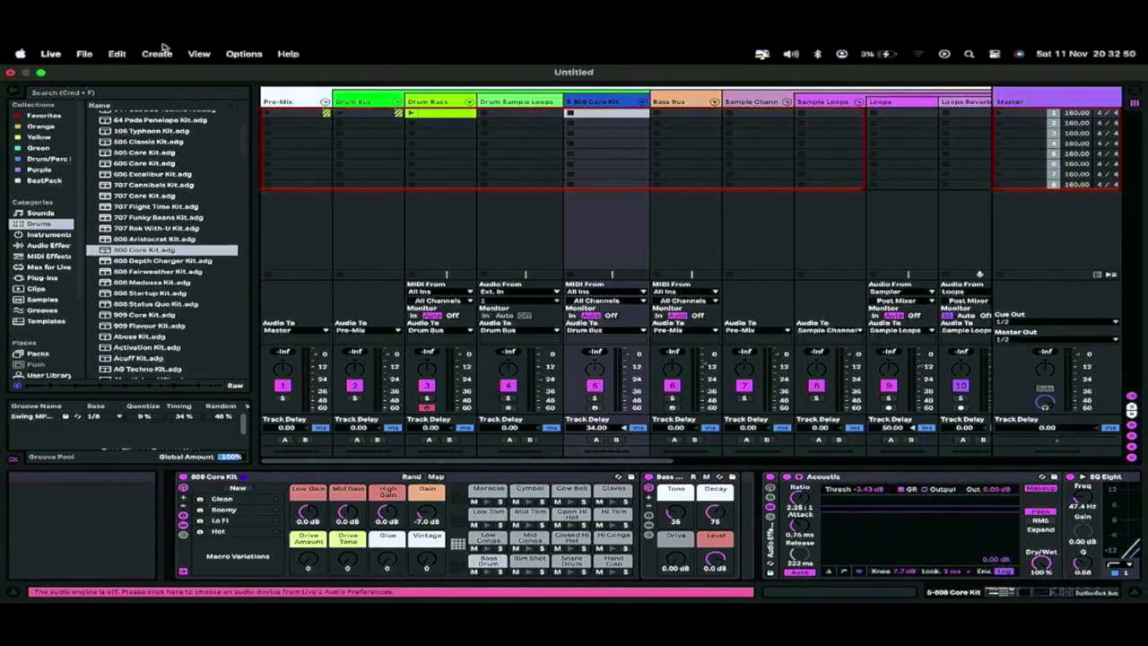
left_click(84, 54)
mouse_move(51, 53)
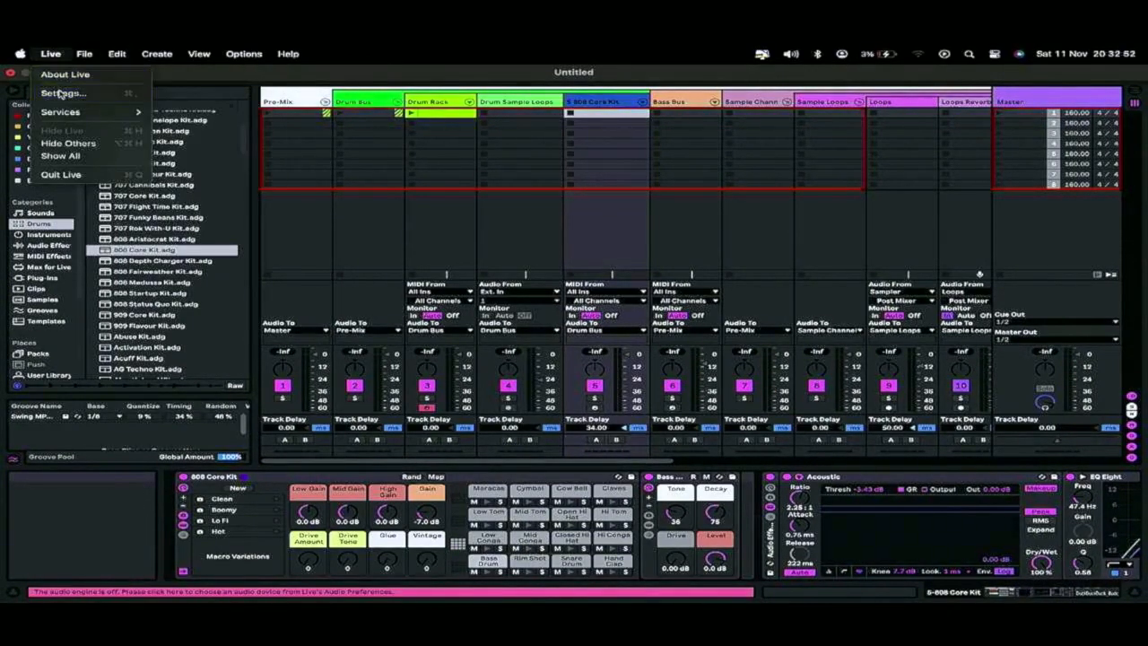
left_click(54, 93)
left_click(682, 220)
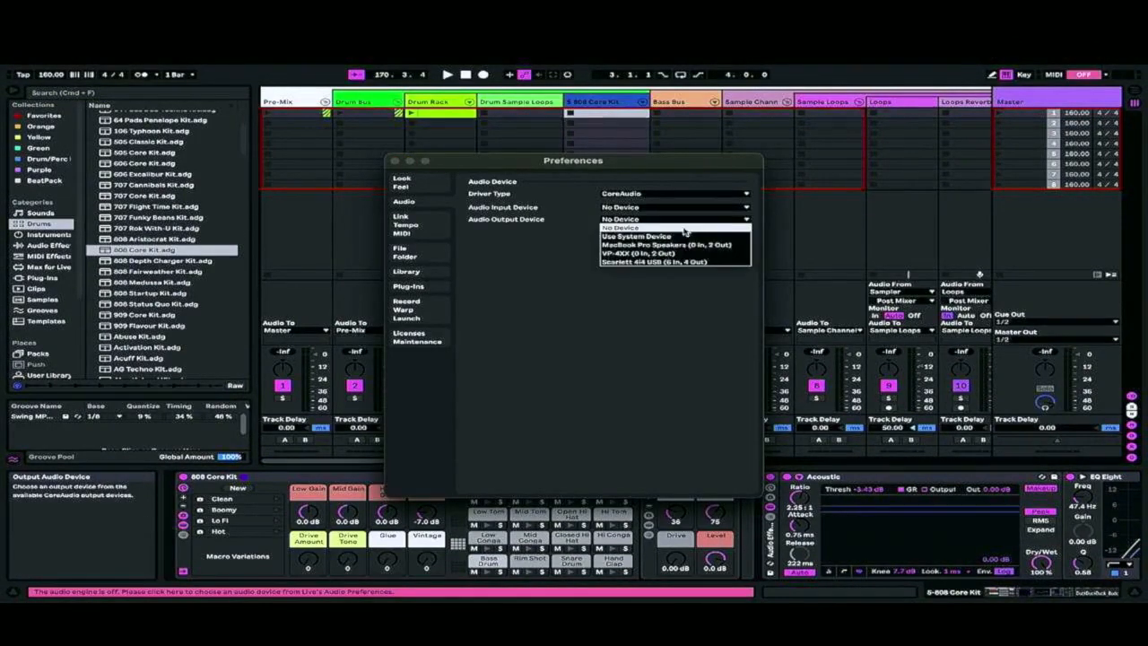
left_click(668, 261)
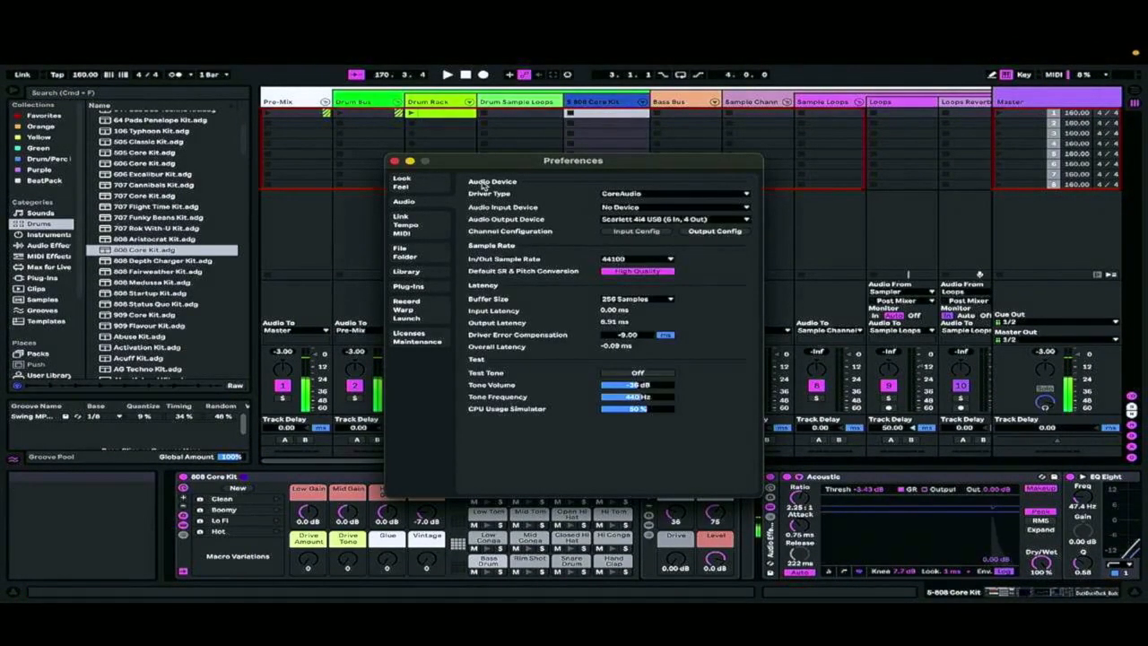
left_click(394, 161)
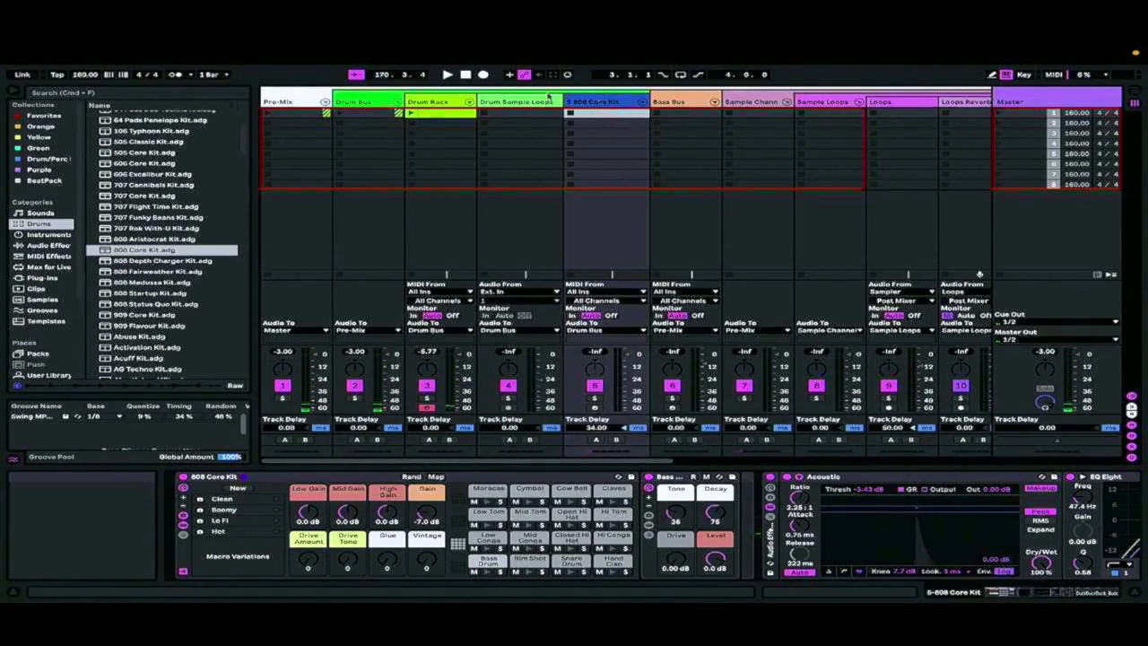
Create a MIDI clip on the 808 Core Kit track with Bass Drum notes at 1.1.1, 1.1.4 and 1.2.3, and launch it
double_click(574, 120)
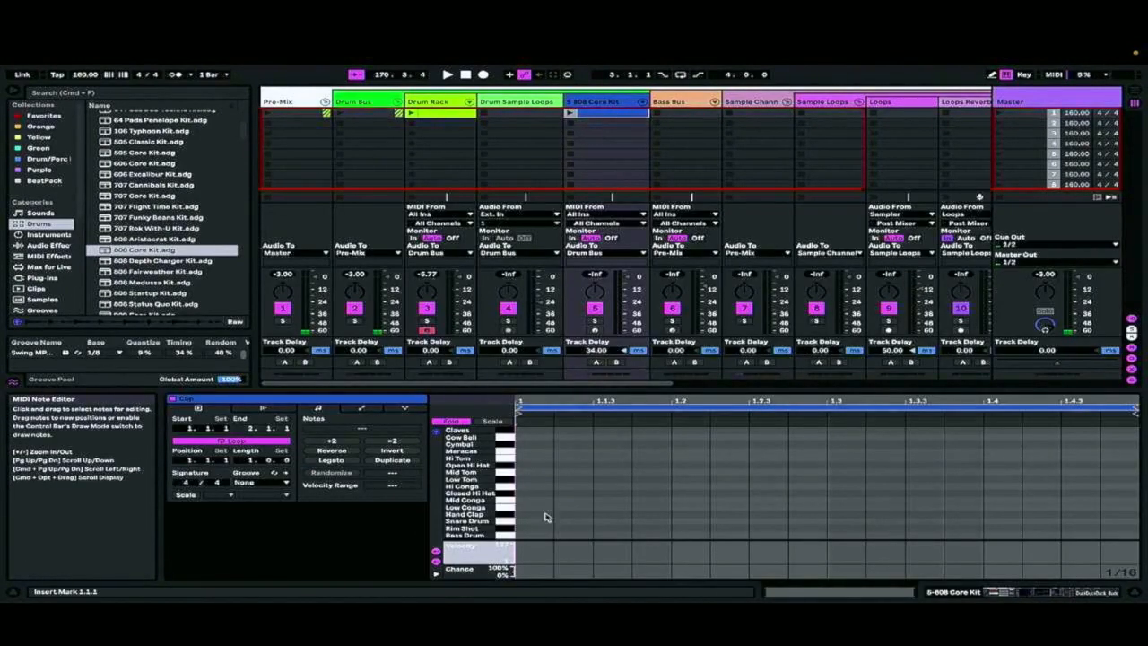
double_click(527, 536)
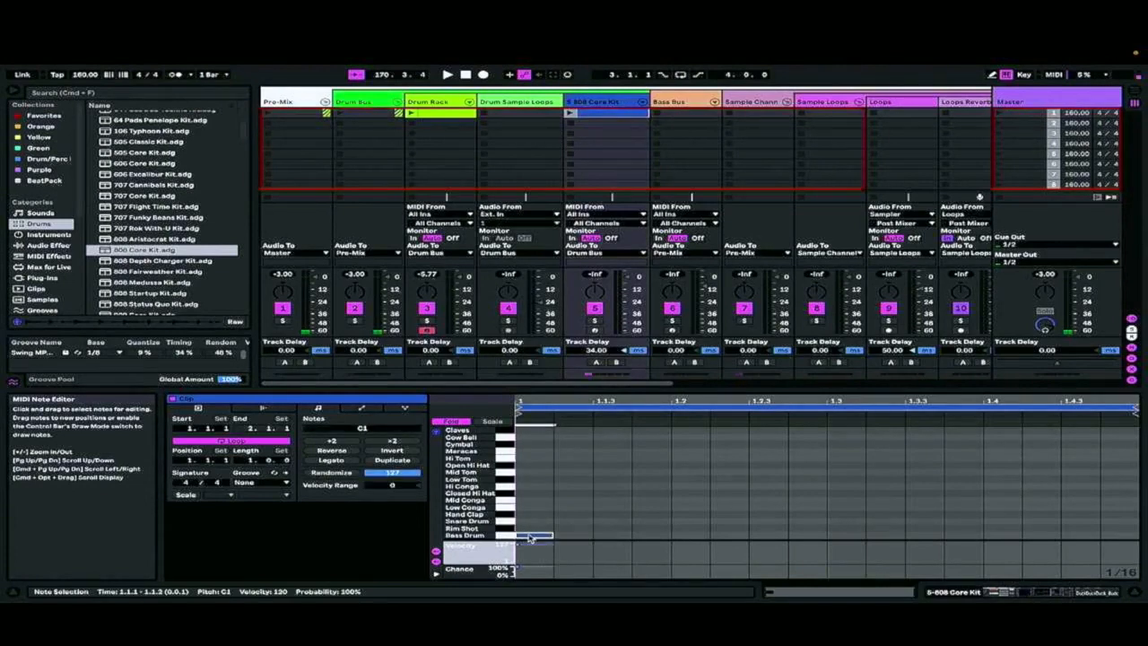
double_click(654, 536)
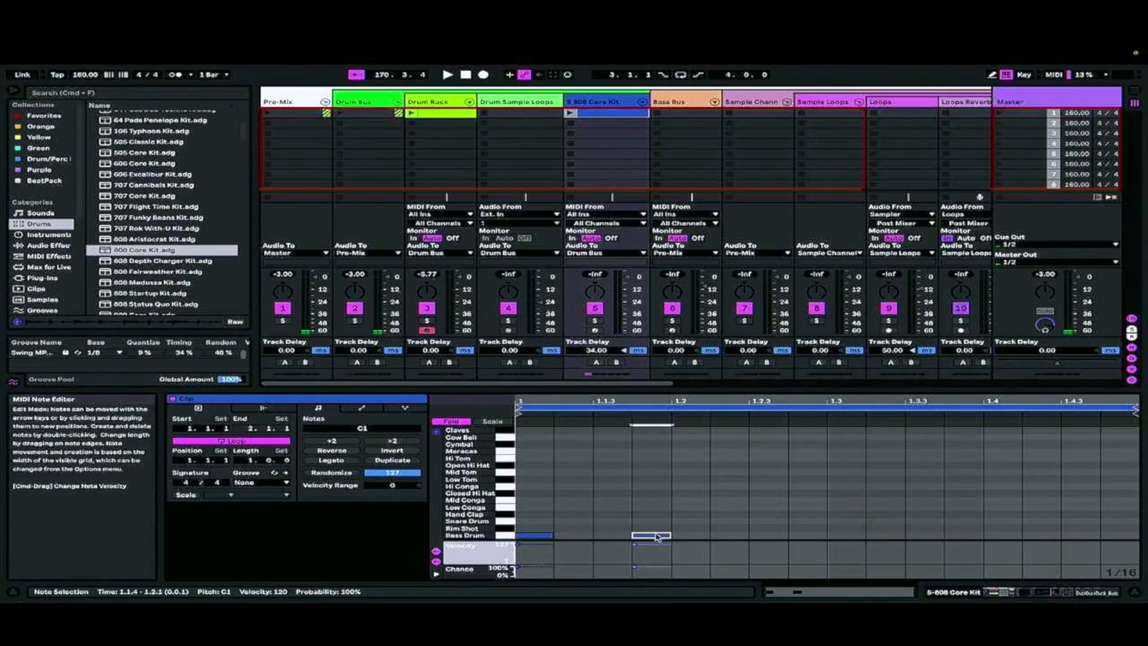
double_click(763, 537)
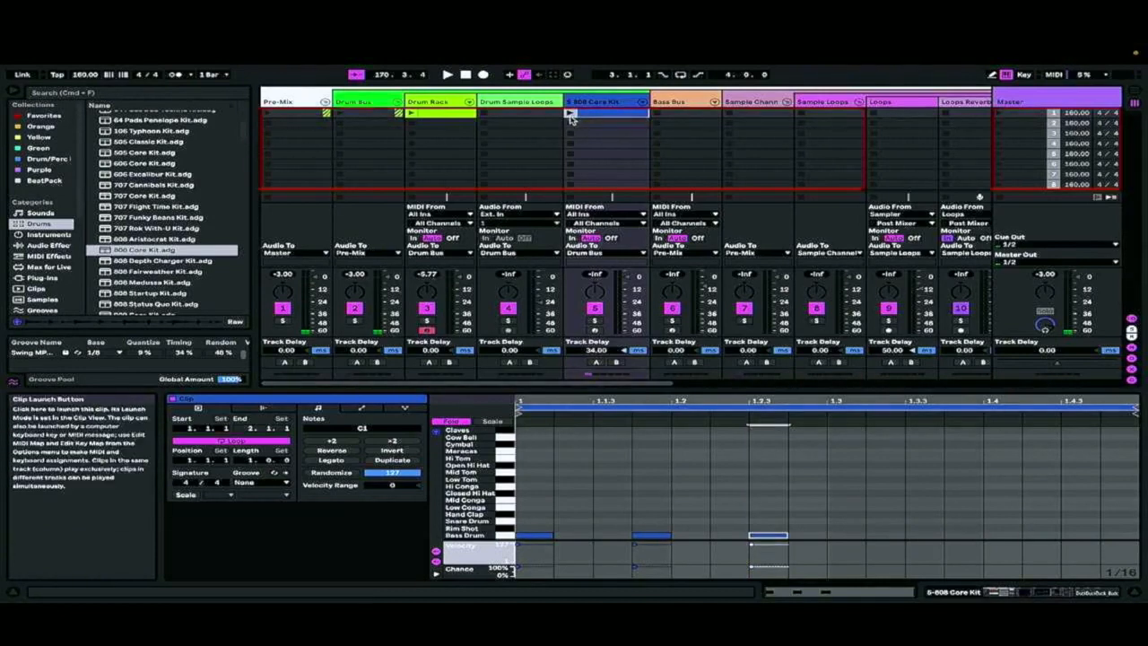
left_click(571, 113)
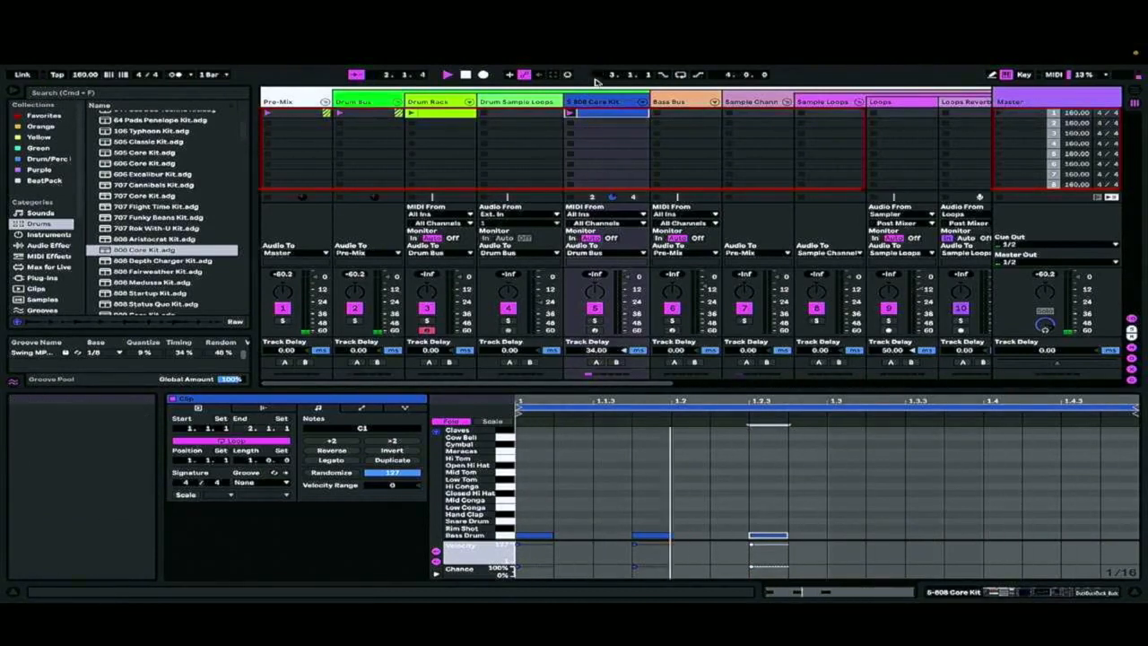
Deactivate the effect rack on the Drum Bus track
left_click(363, 102)
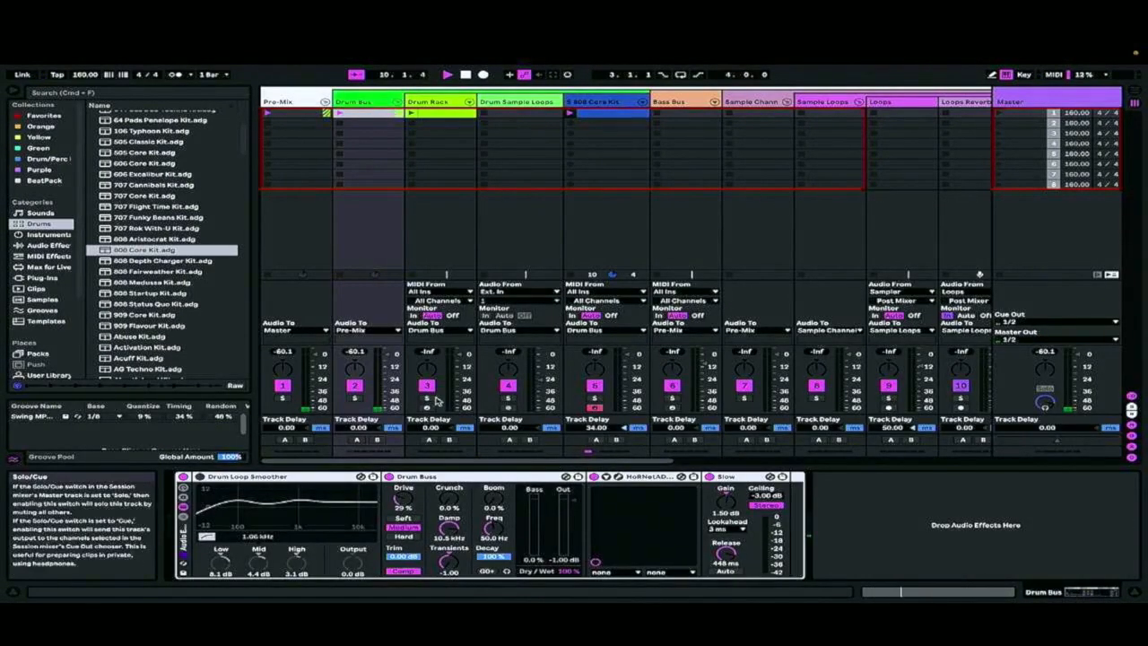
left_click(183, 477)
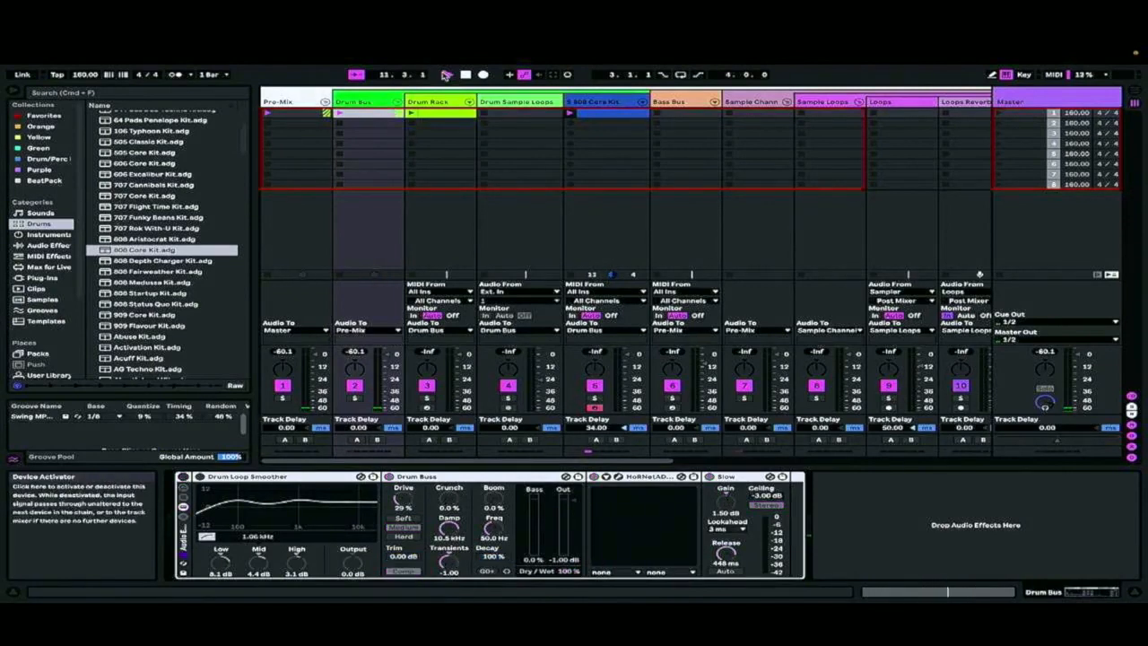
left_click(378, 100)
Deactivate the audio effect rack holding the Duck_Call and Duck_Buddy devices on the 808 Core Kit track
left_click(504, 102)
left_click(597, 102)
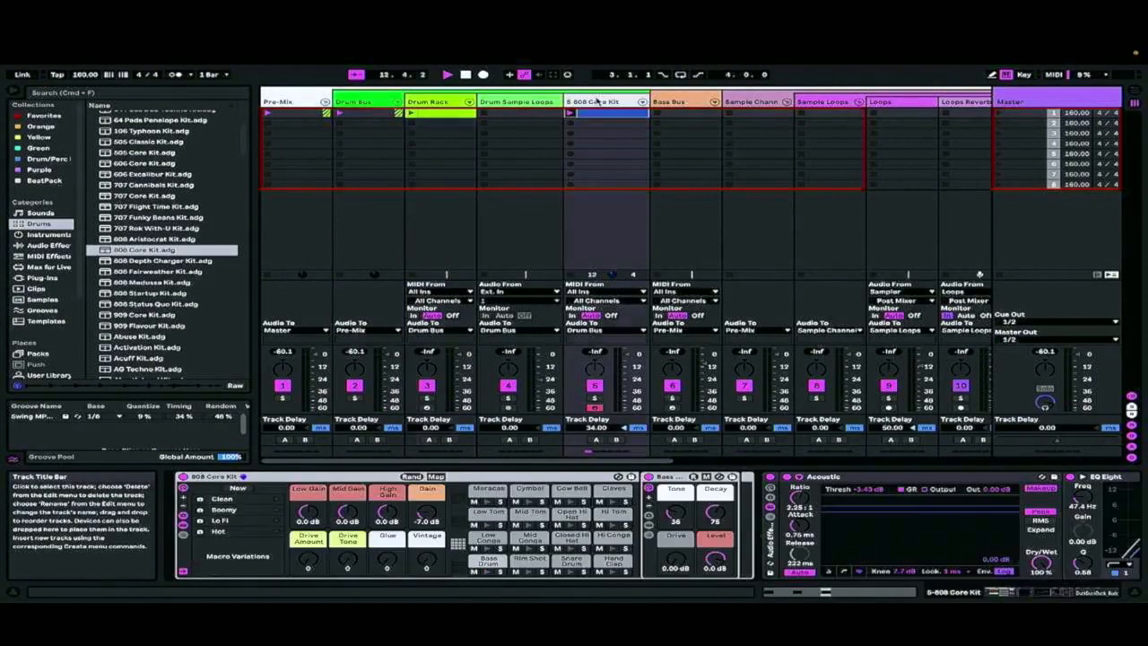
scroll(891, 530, "right", 15)
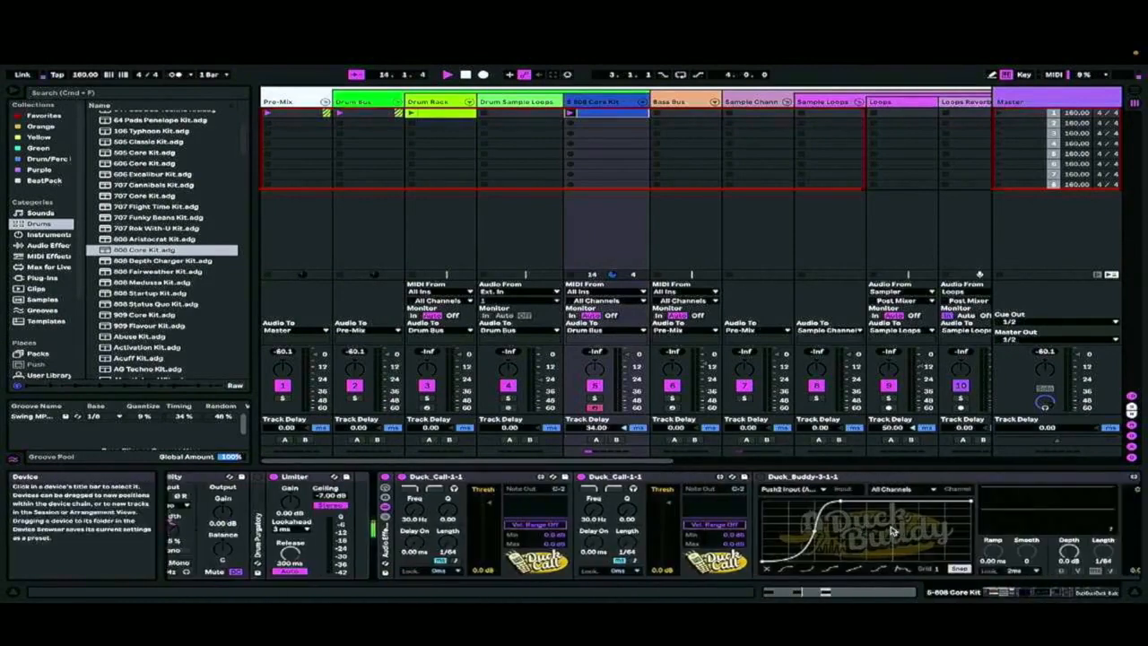
scroll(892, 530, "left", 5)
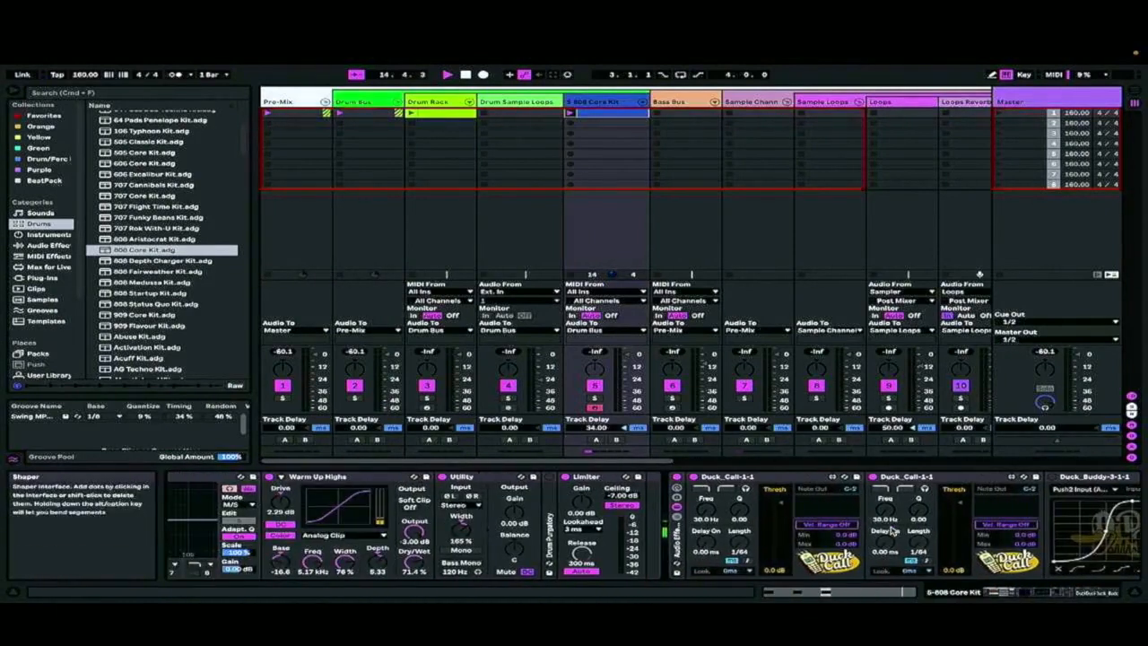
left_click(677, 478)
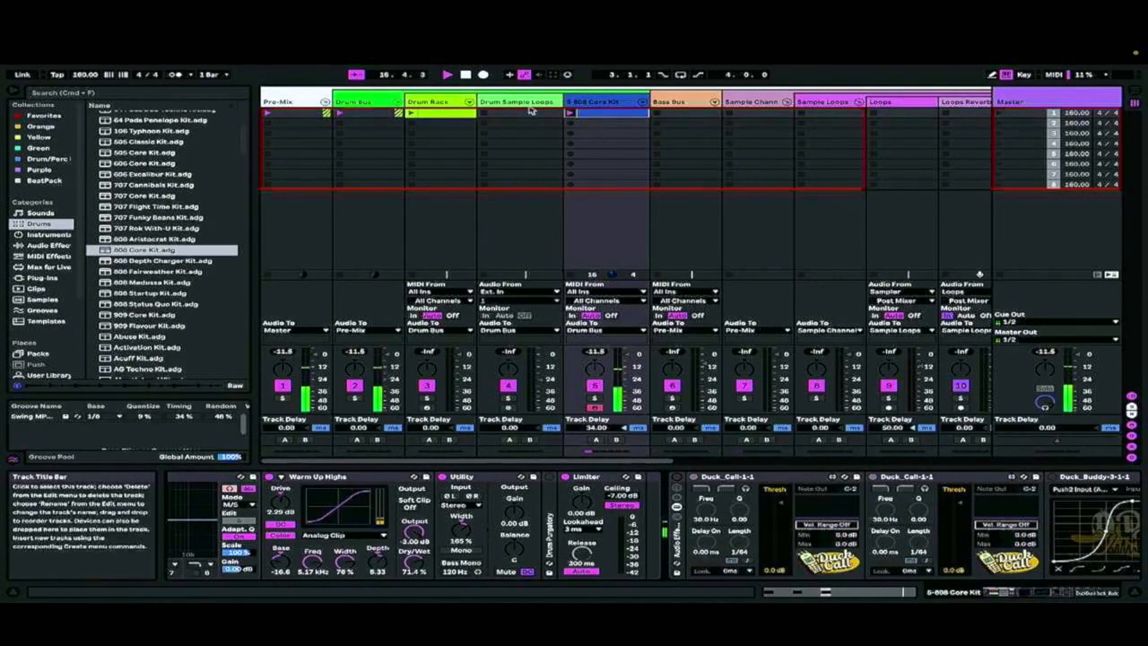
Duplicate the three Bass Drum notes into the second half of the bar and duplicate the clip into the second slot
double_click(603, 114)
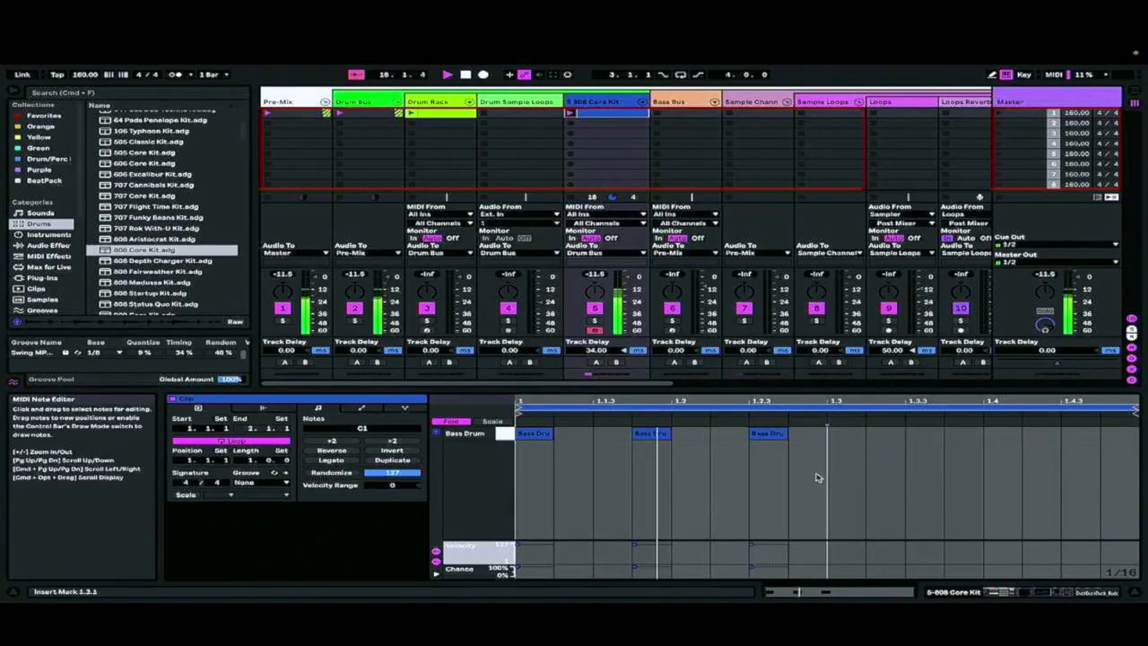
key("super+d")
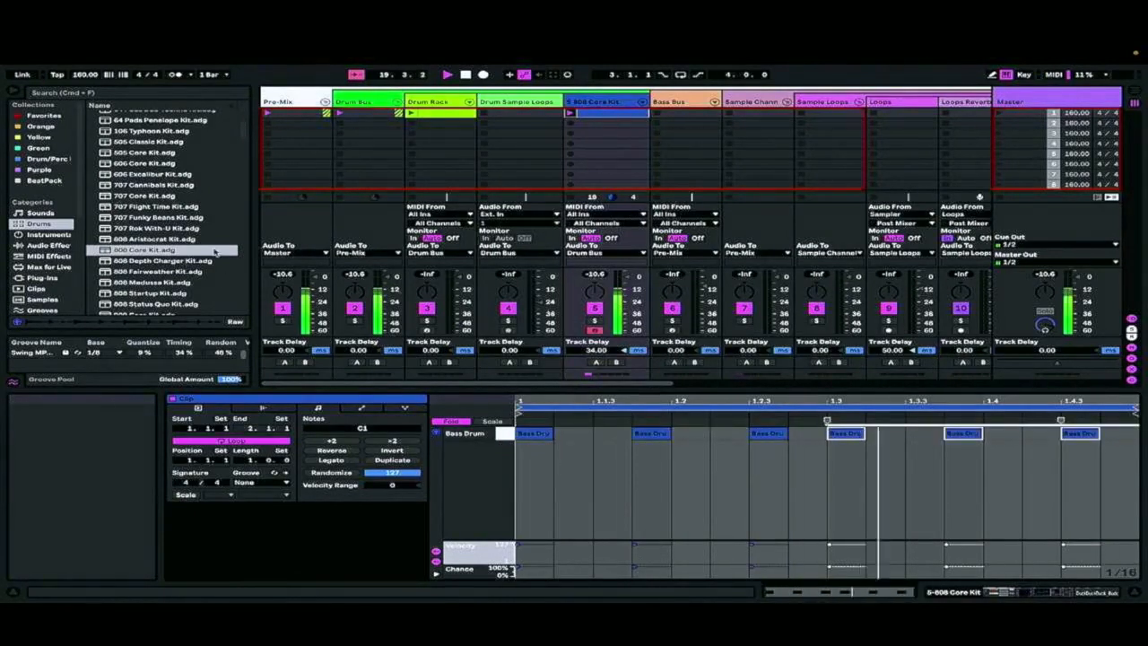
right_click(610, 120)
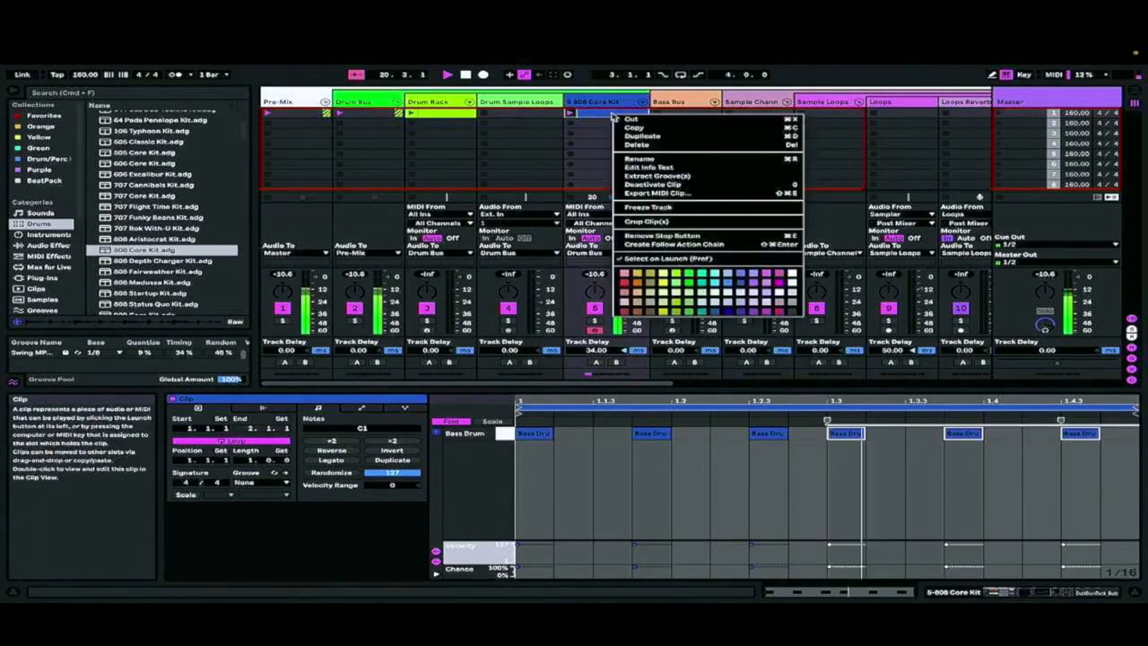
left_click(650, 142)
Delete the second-half Bass Drum notes from the first 808 Core Kit clip and add one Bass Drum note at 1.4.1
left_click(622, 115)
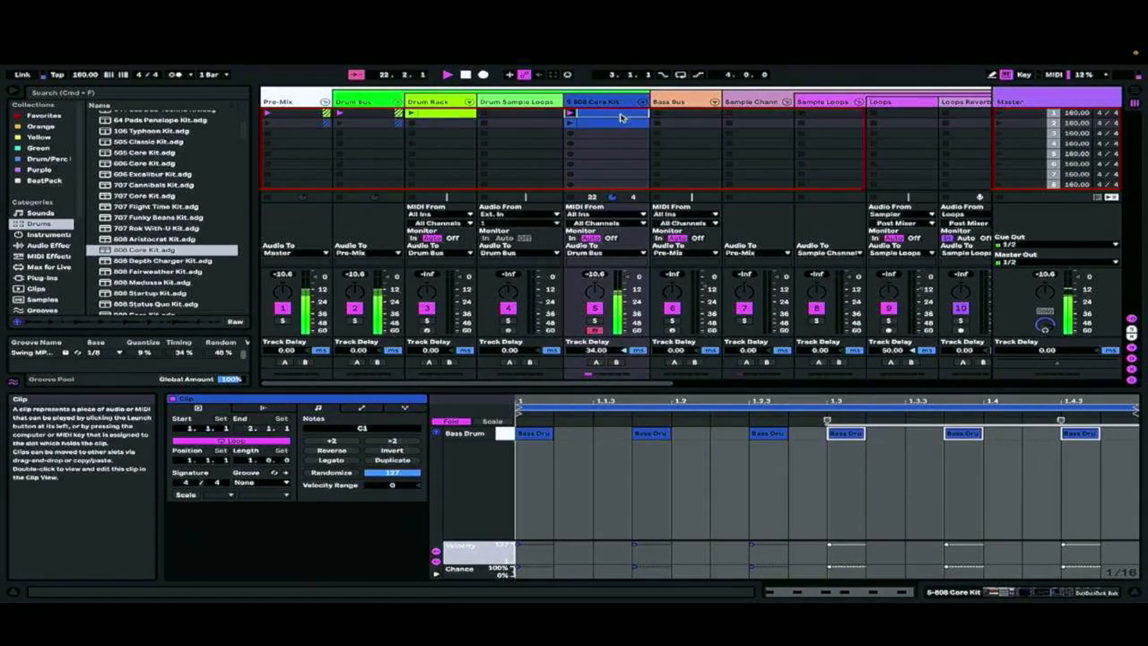
left_click_drag(826, 429, 1068, 451)
key("Delete")
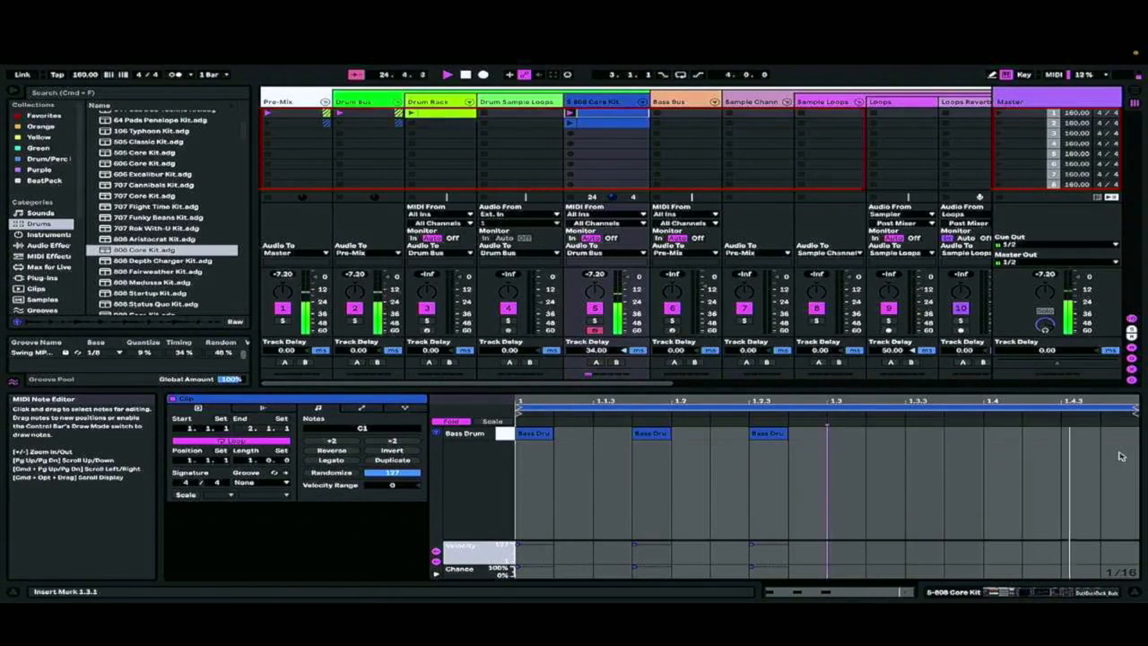
double_click(1005, 435)
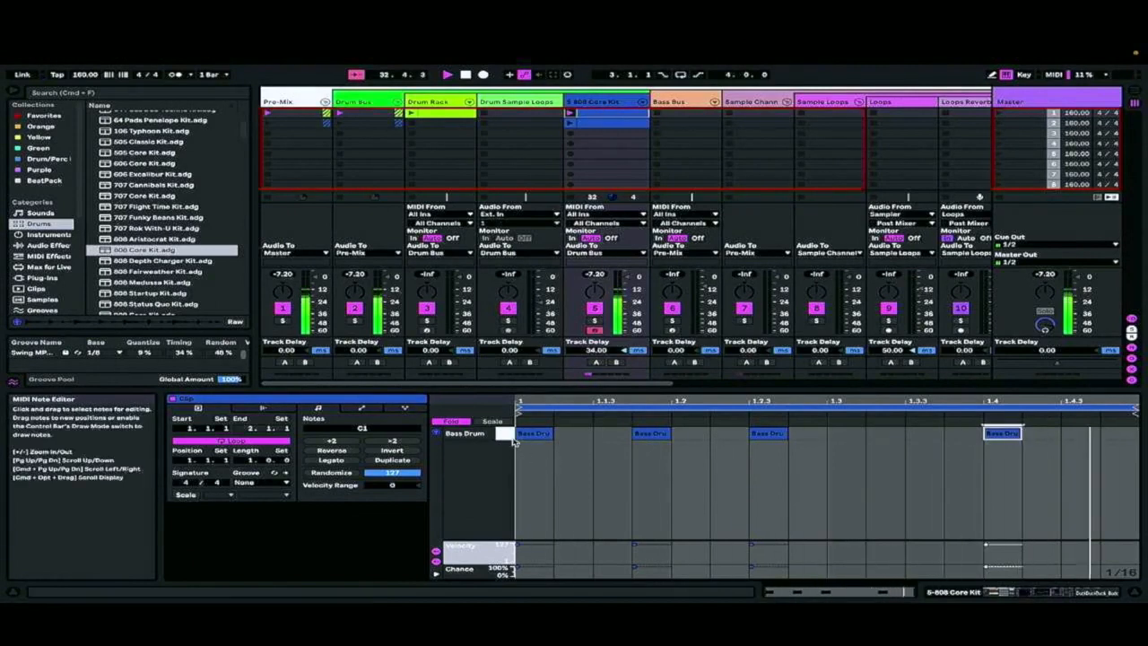
Show all drum lanes, add a Closed Hi Hat note at 1.1.1 and duplicate it in sixteenths up to 1.4.3
left_click(450, 421)
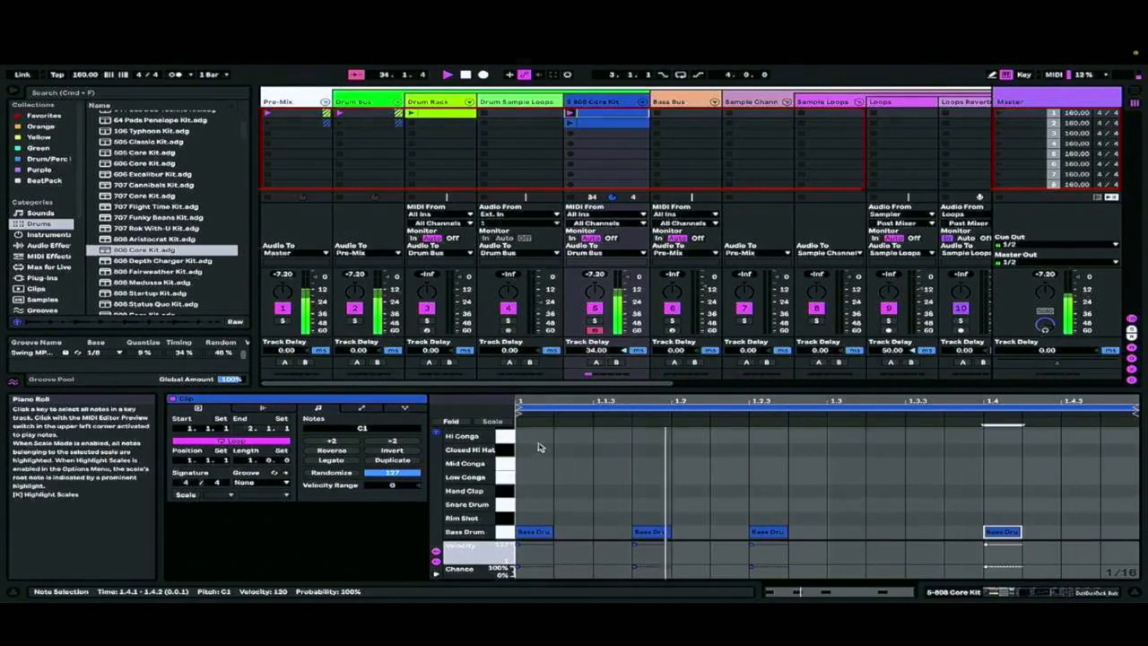
double_click(536, 449)
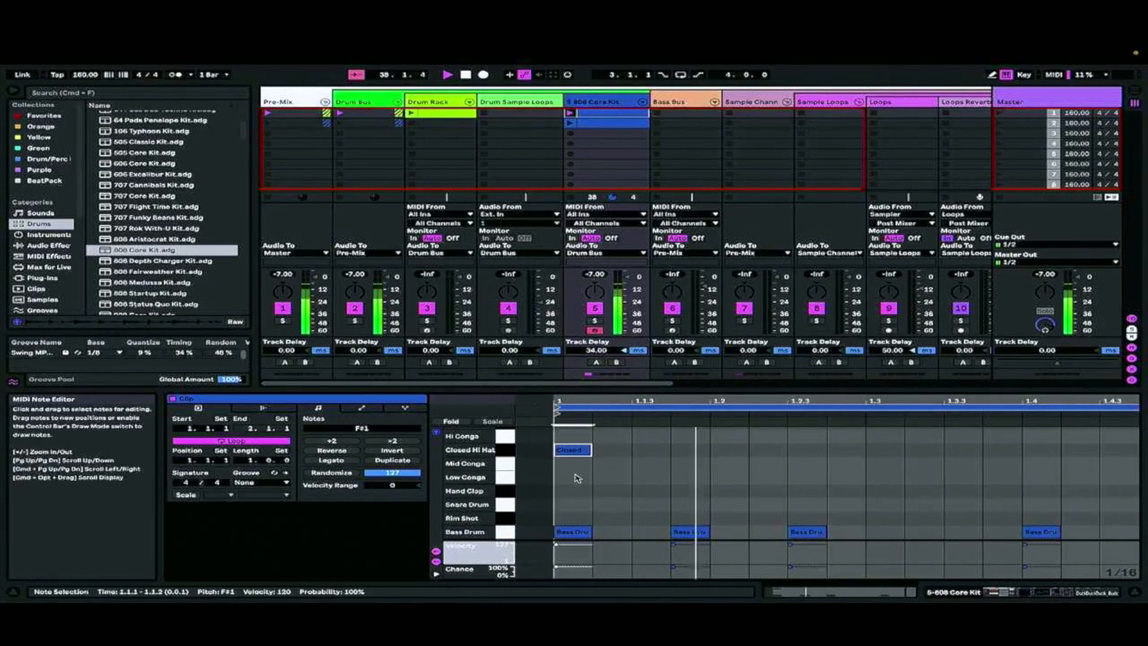
double_click(576, 477)
double_click(577, 478)
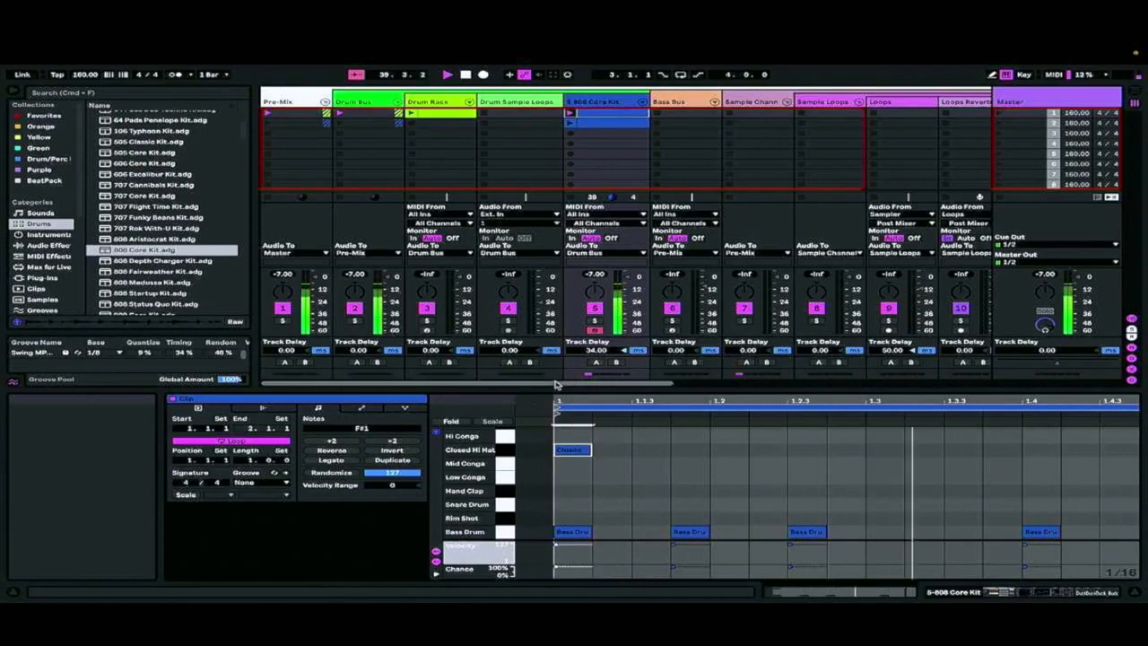
key("super+d")
key("super+d")
key("super+d")
key("super+d")
key("super+d")
key("super+d")
key("super+d")
key("super+d")
key("super+d")
key("super+d")
key("super+d")
key("super+d")
key("super+d")
key("super+d")
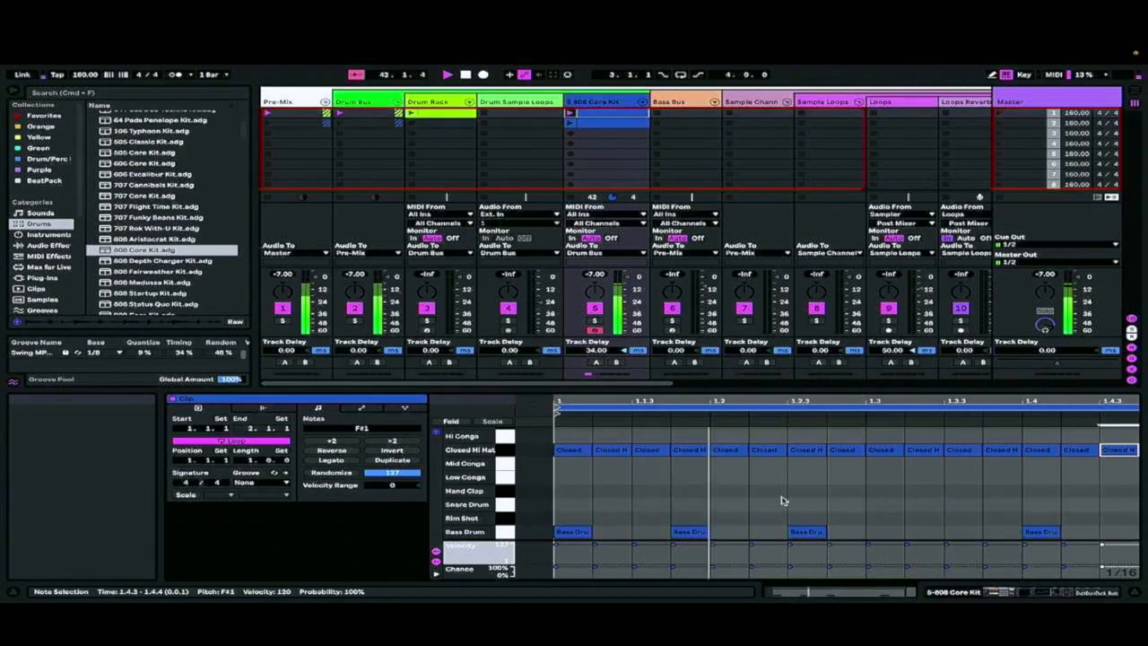
Lower the velocity of all Closed Hi Hat notes and compress the whole run so it ends at about 1.4.3
scroll(700, 468, "right", 1)
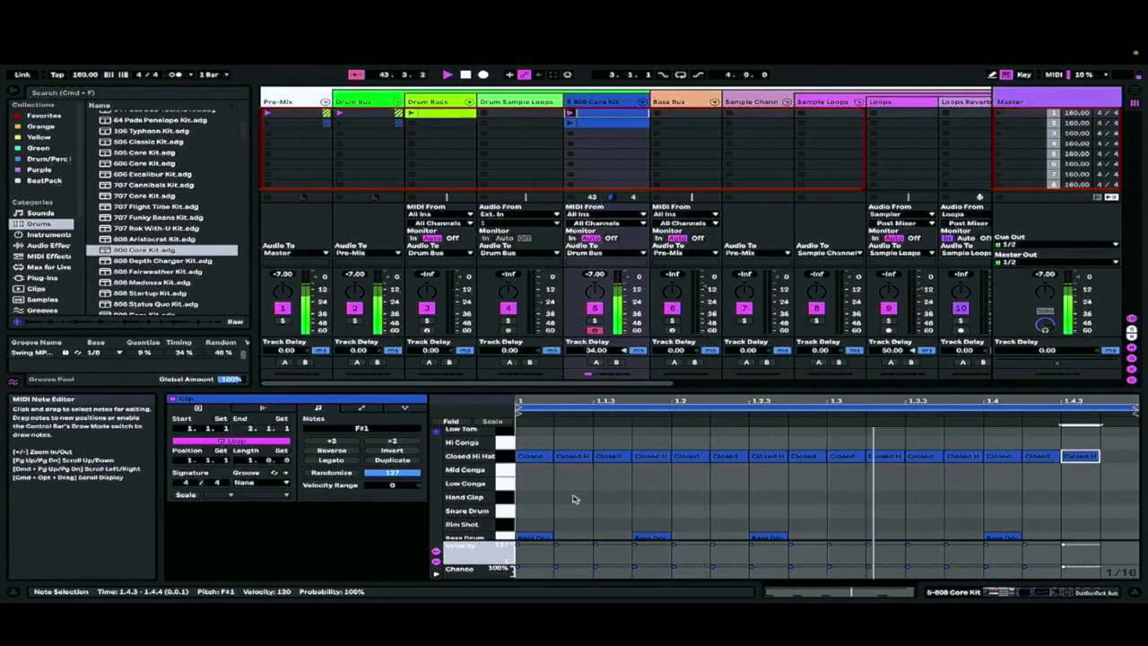
key("super+a")
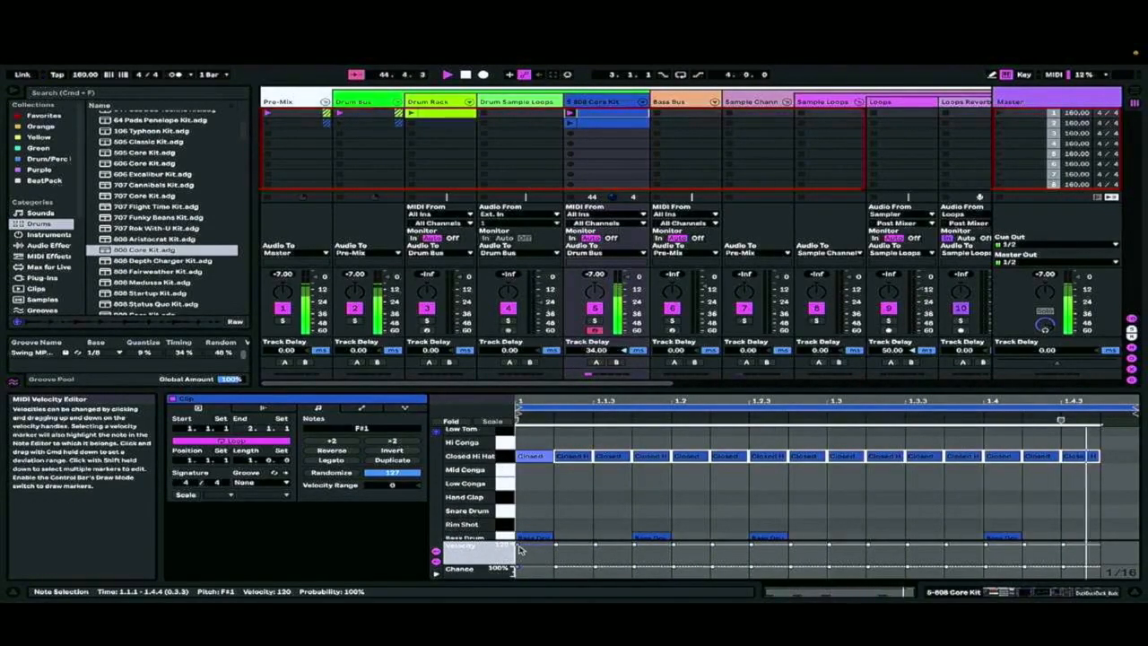
left_click_drag(518, 545, 518, 551)
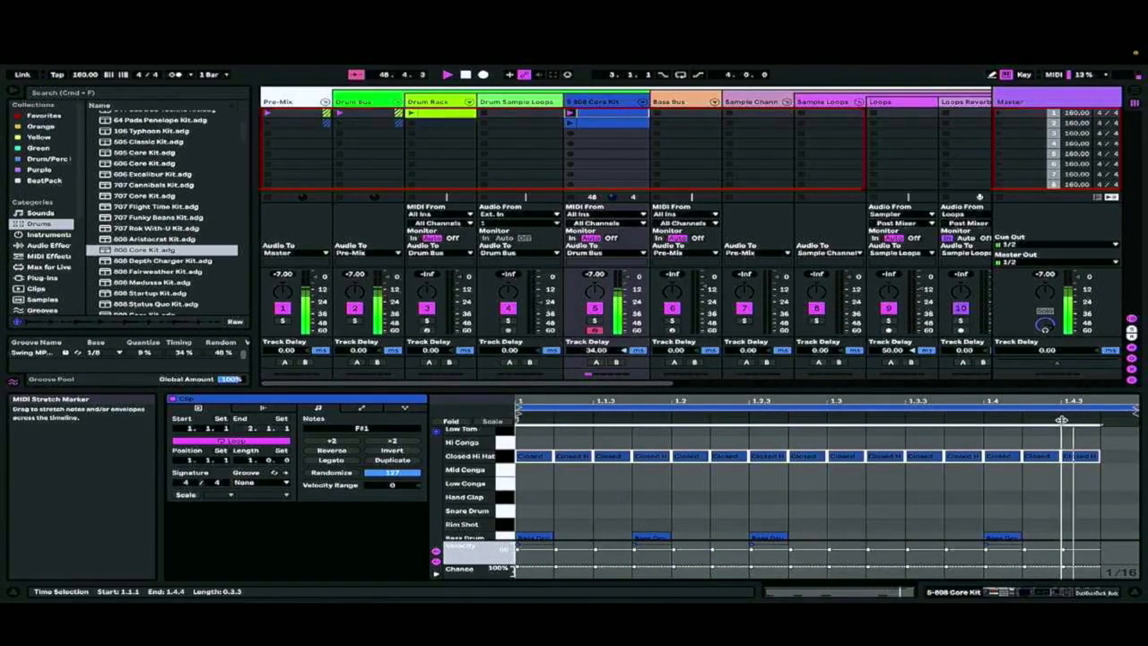
left_click_drag(1061, 420, 1026, 422)
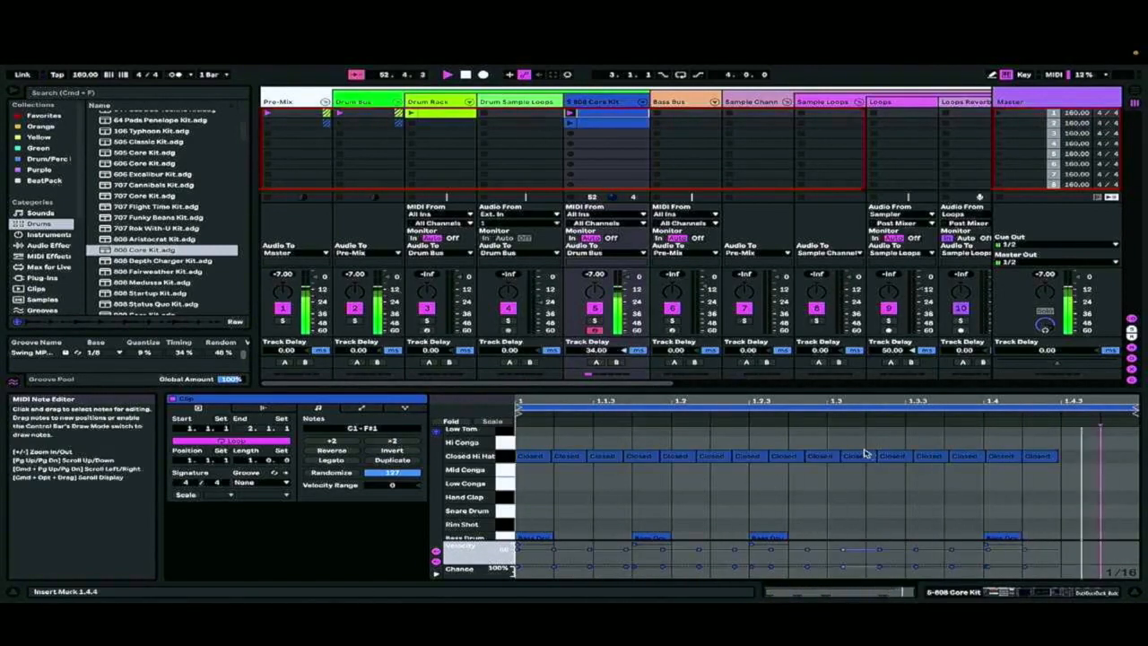
Add a Low Conga note at 1.3.3, a Hand Clap note at 1.3.4 and a Low Tom note at 1.4.3
double_click(768, 510)
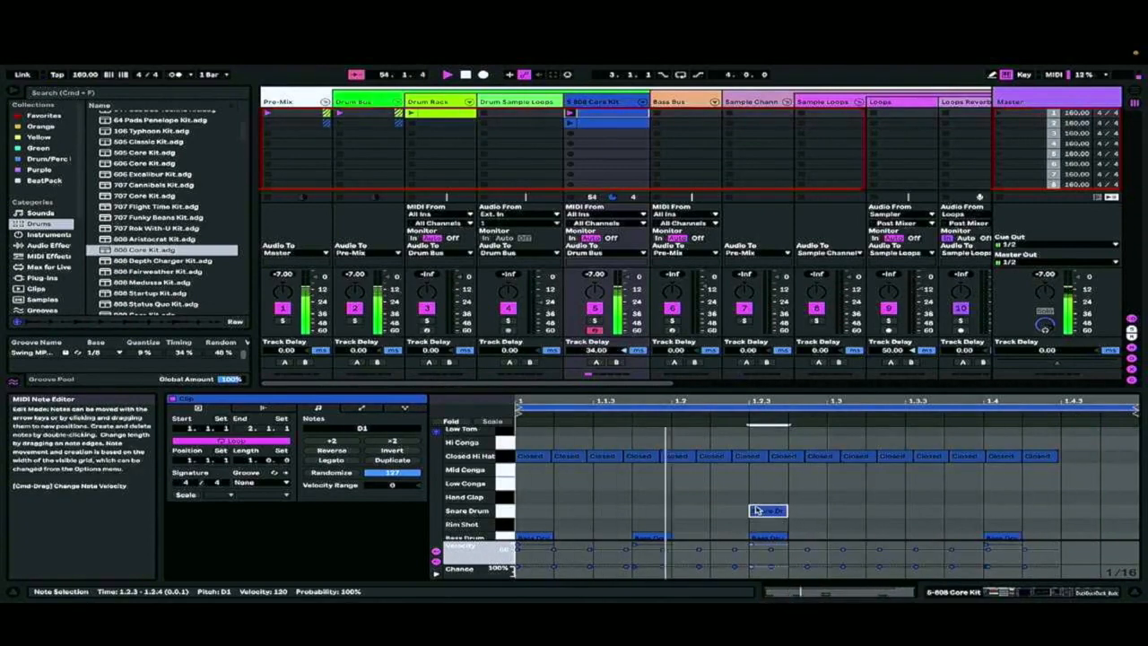
double_click(768, 510)
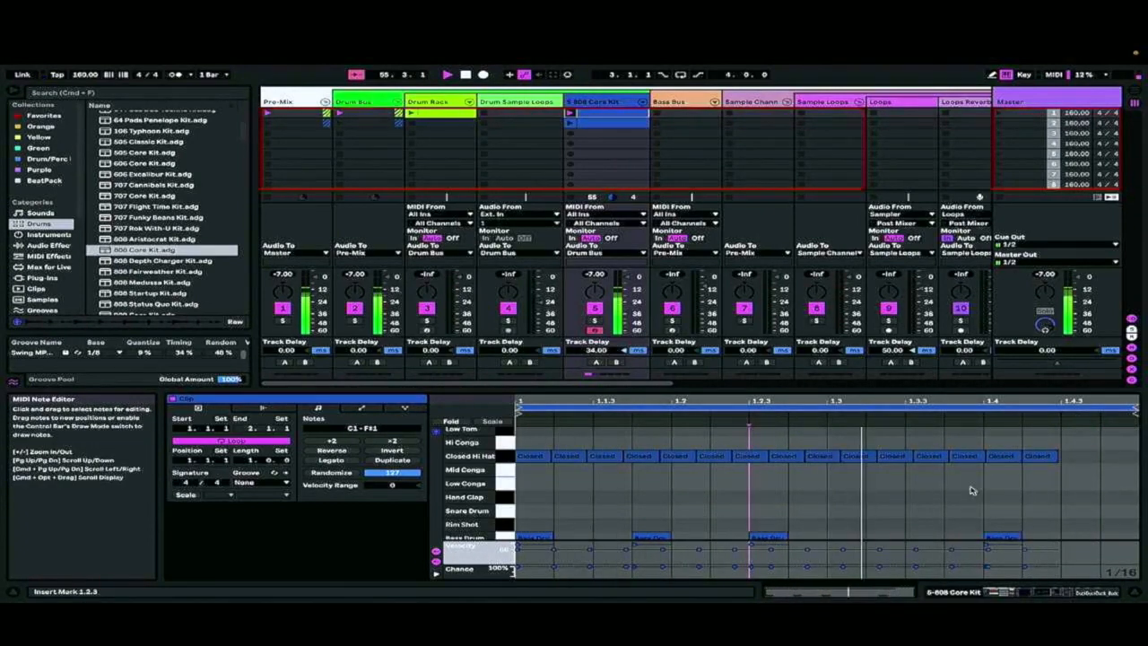
double_click(1002, 497)
left_click_drag(1005, 498, 933, 491)
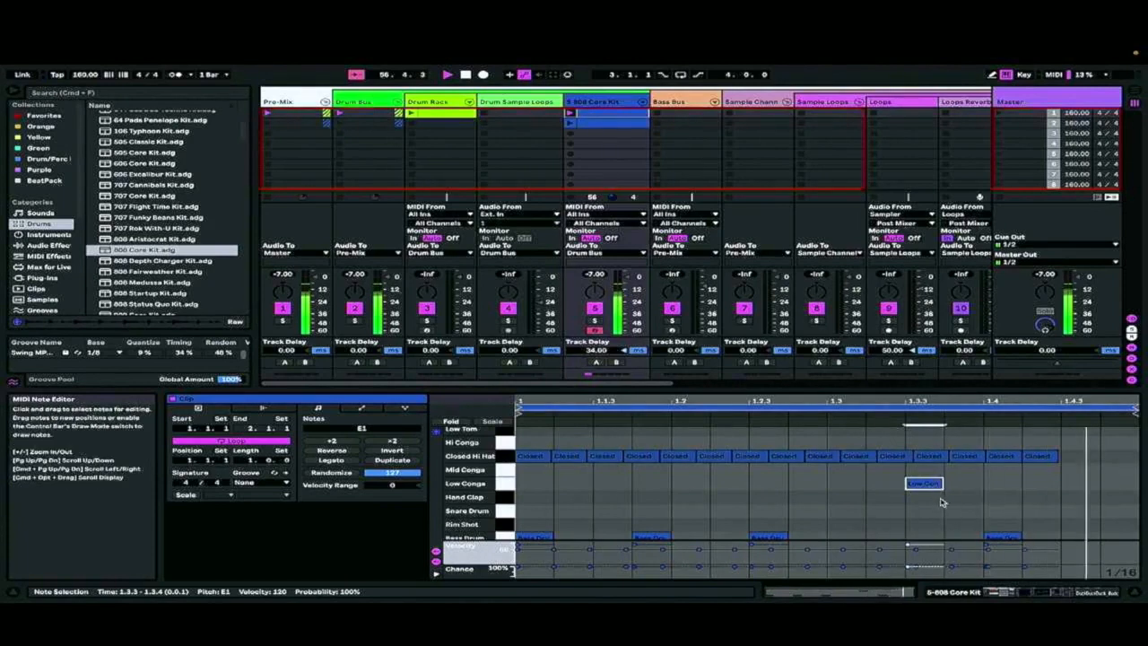
double_click(965, 499)
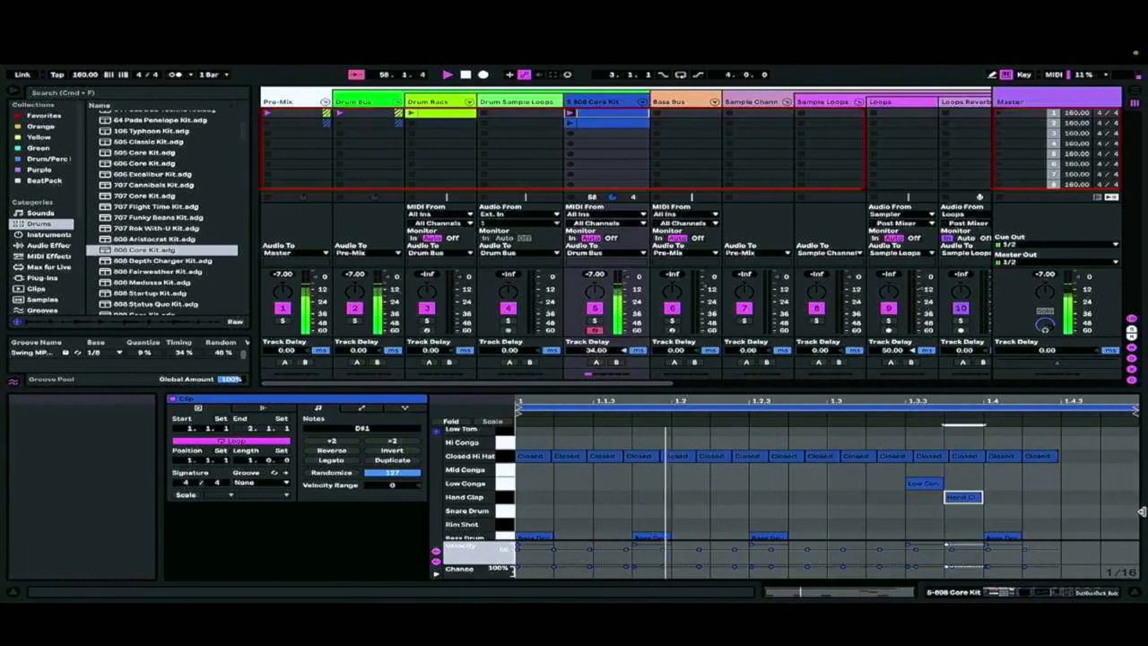
left_click(1121, 460)
double_click(1119, 433)
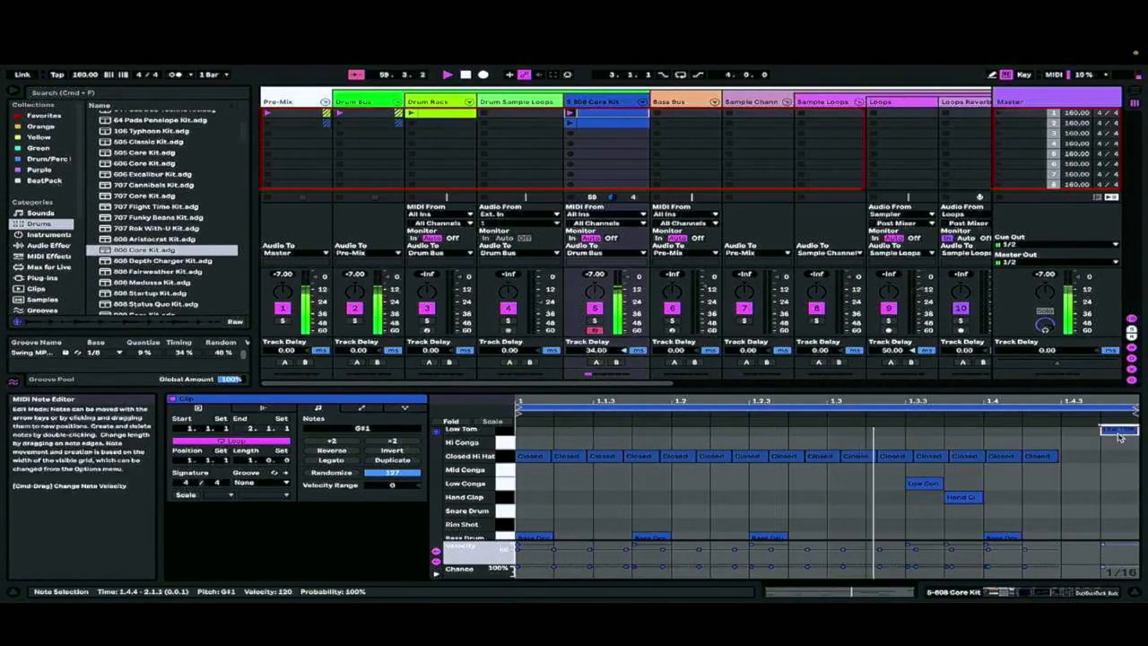
left_click_drag(1119, 437, 1082, 435)
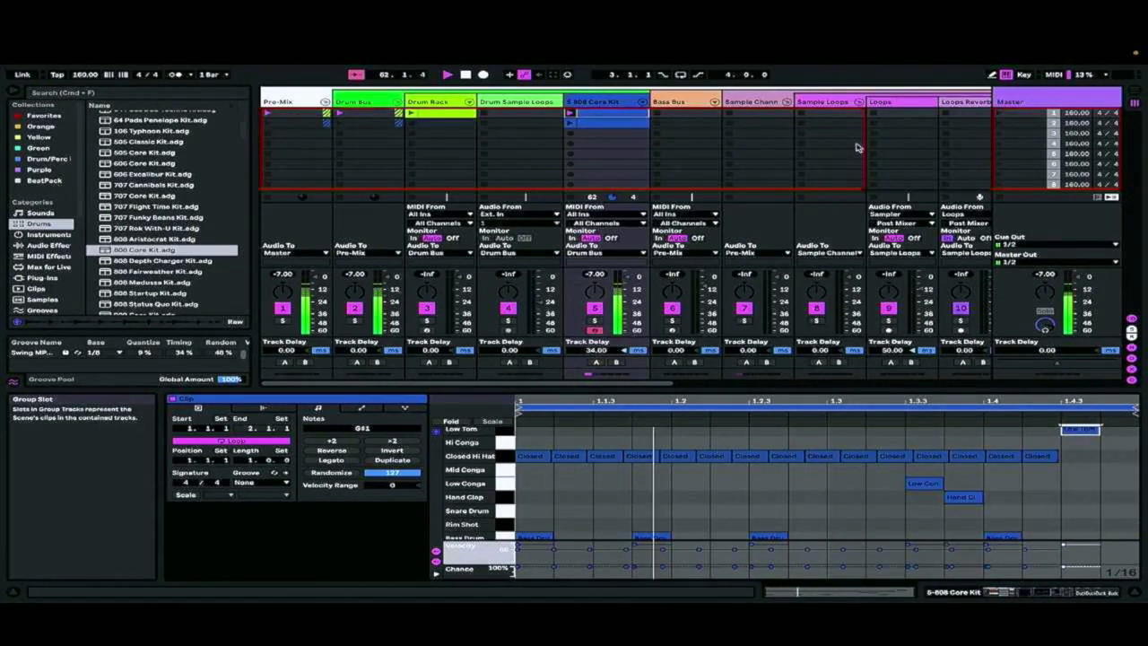
Load the lil kim shakers (120bpm) loop from the Drum/Perc collection into the first Drum Sample Loops slot and launch it
scroll(870, 131, "right", 5)
scroll(870, 131, "right", 3)
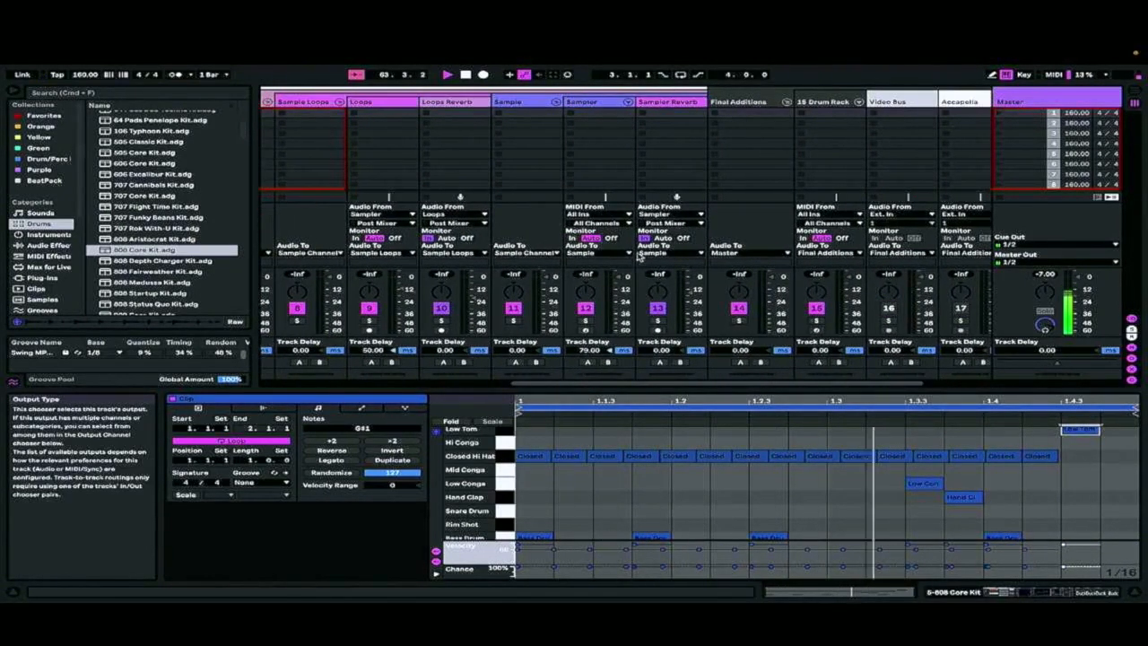
scroll(448, 167, "left", 7)
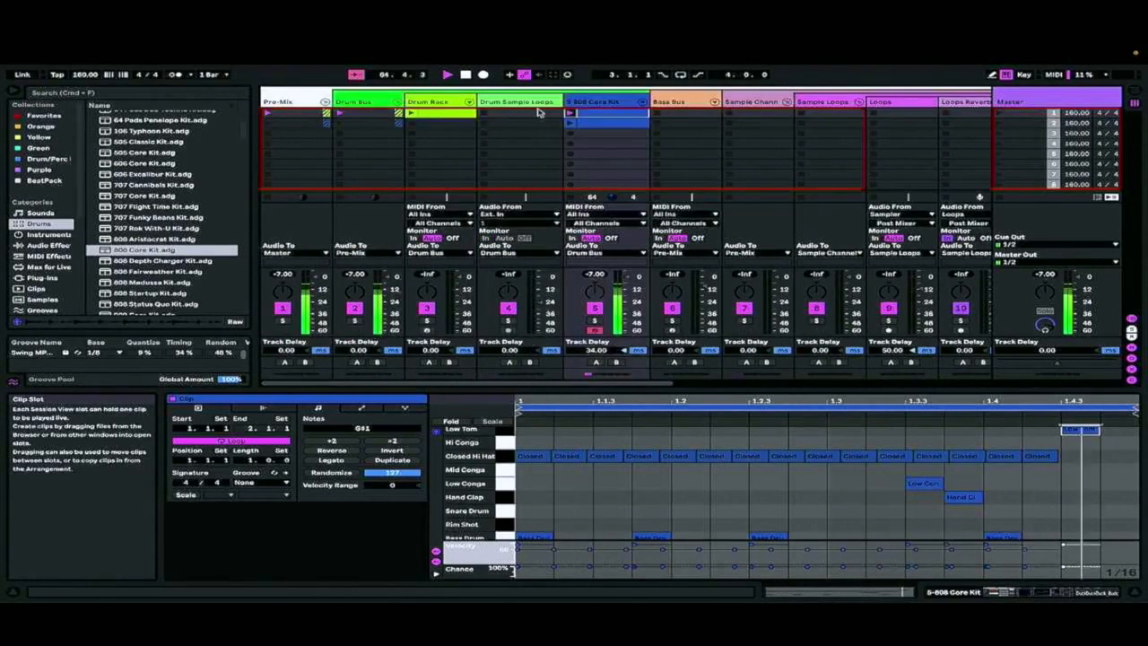
scroll(161, 215, "down", 10)
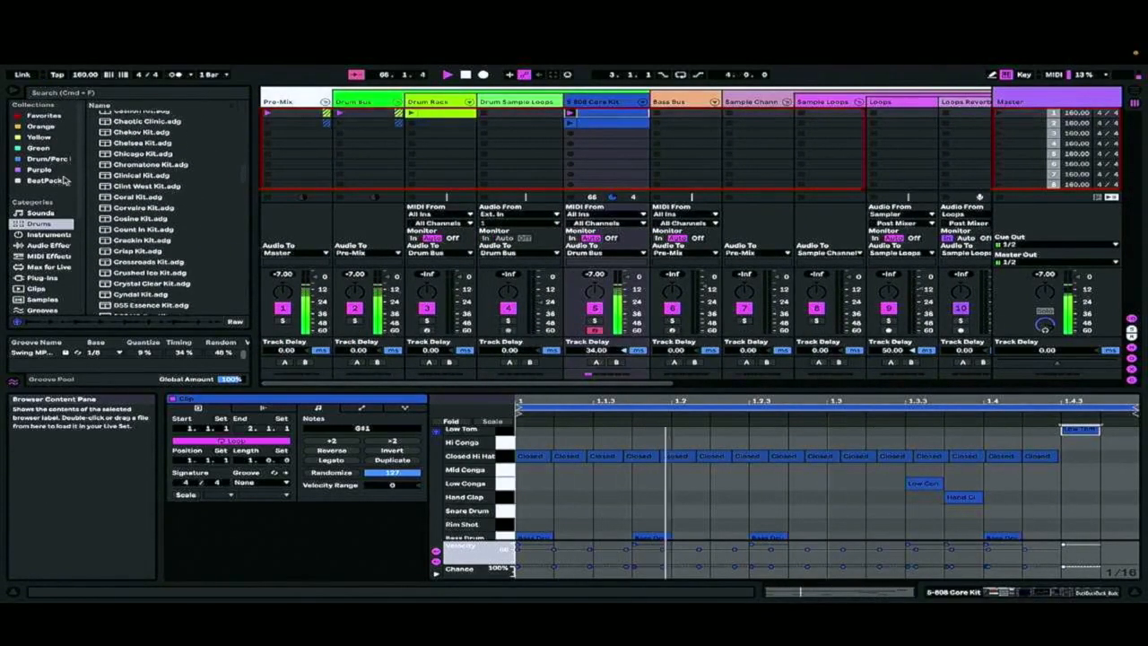
left_click(52, 158)
scroll(170, 251, "down", 5)
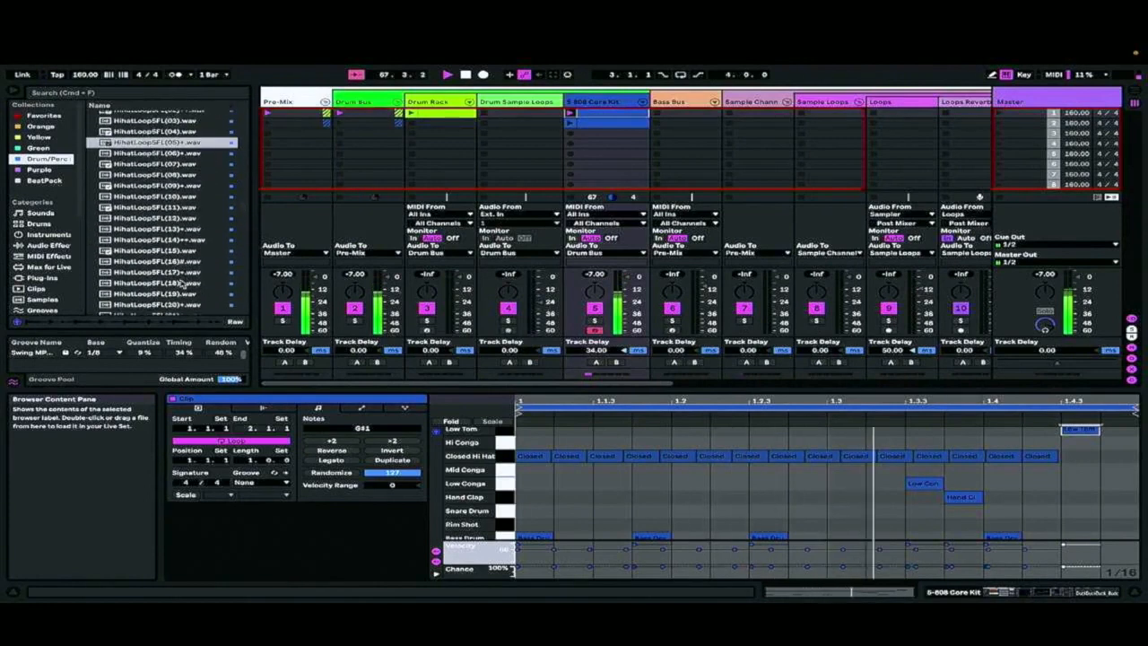
left_click(179, 283)
scroll(166, 260, "down", 15)
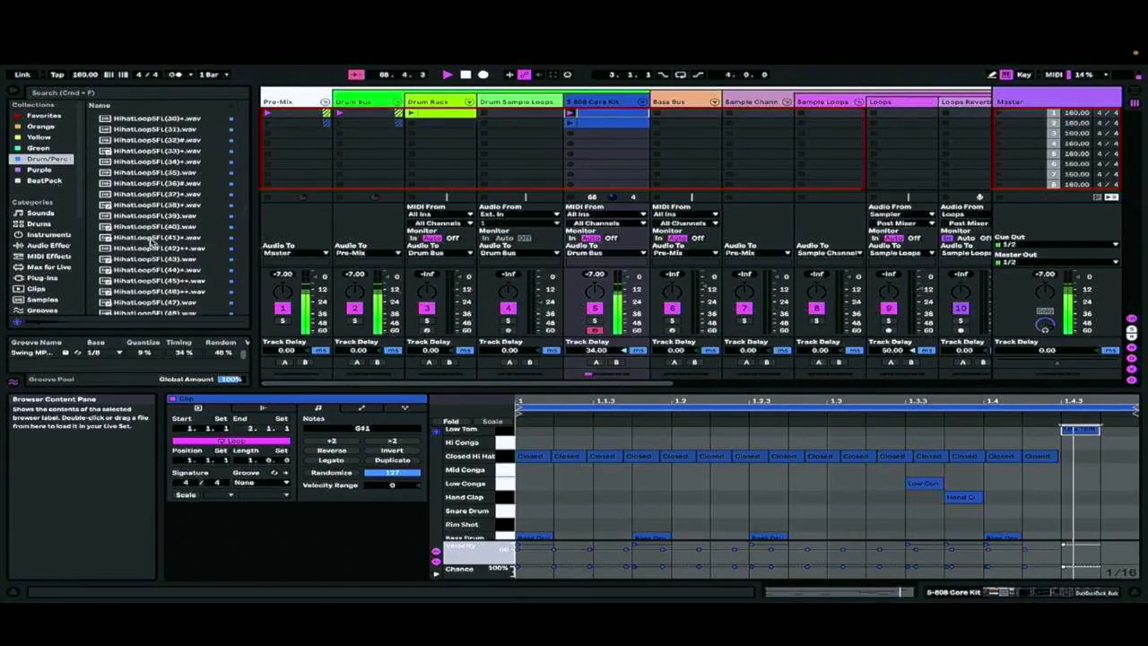
scroll(160, 257, "down", 5)
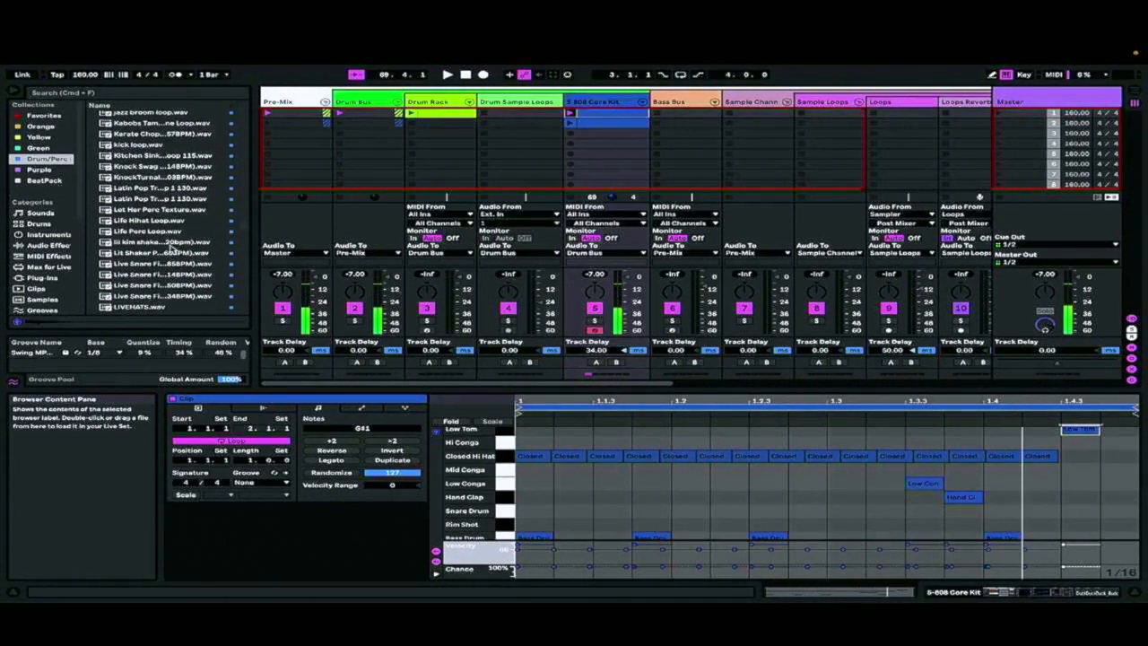
left_click(171, 245)
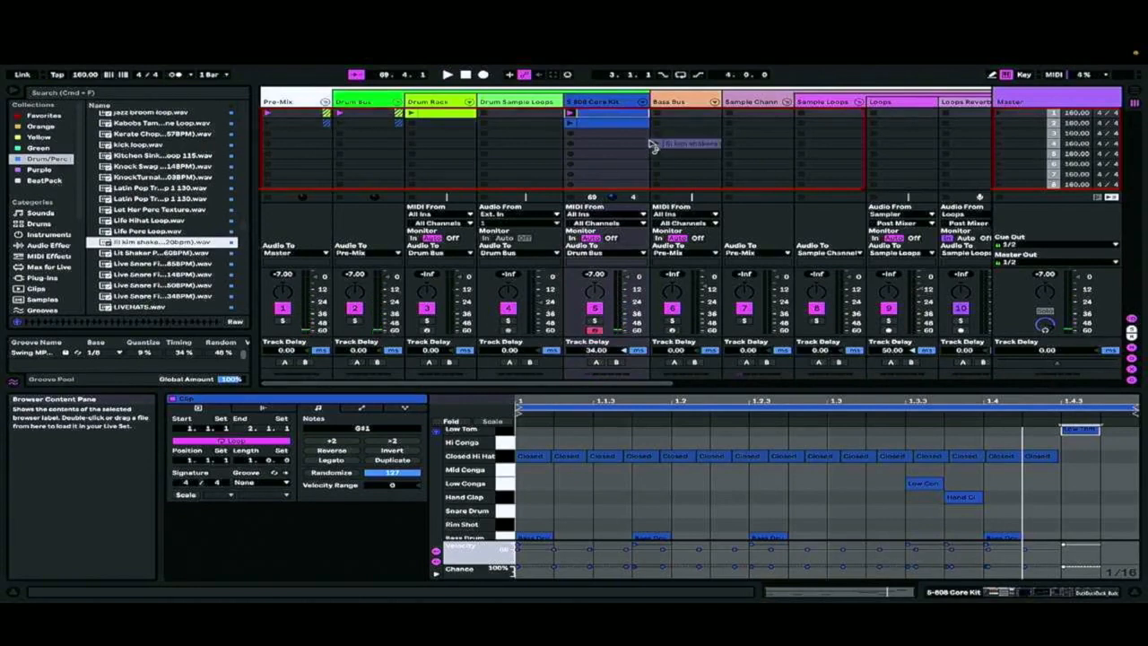
left_click_drag(653, 146, 520, 115)
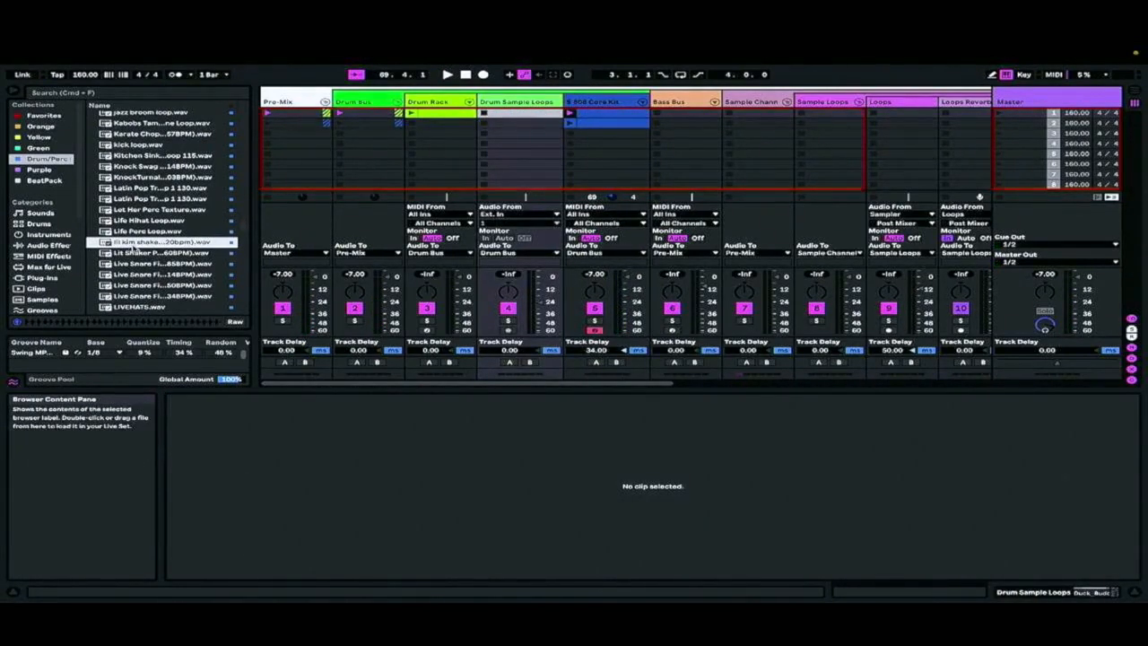
left_click_drag(132, 251, 485, 113)
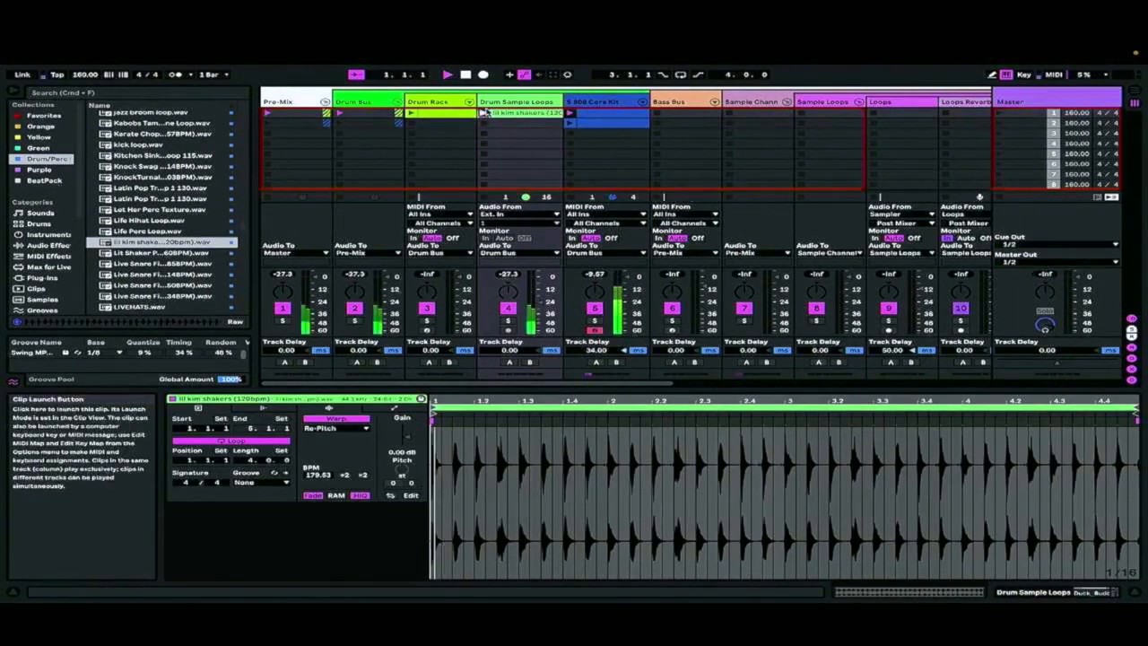
Set the shaker clip to Beats warping with 4.38 dB gain, and its track to a 48 ms delay and slightly higher volume
left_click(333, 428)
left_click(330, 434)
left_click_drag(408, 436, 405, 429)
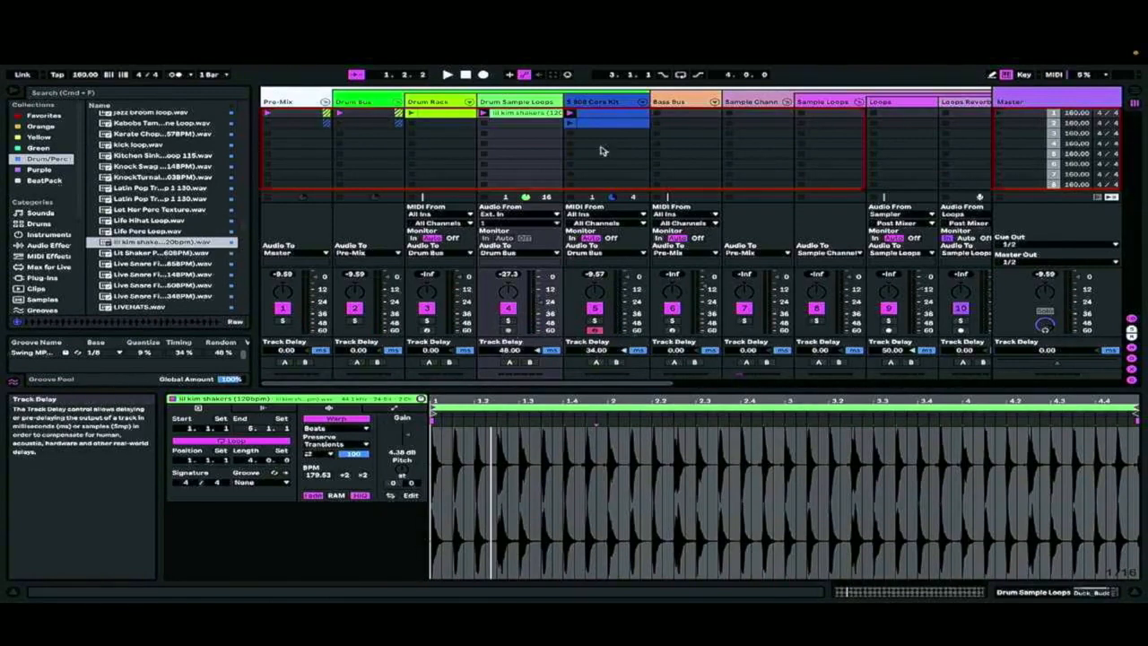
key("space")
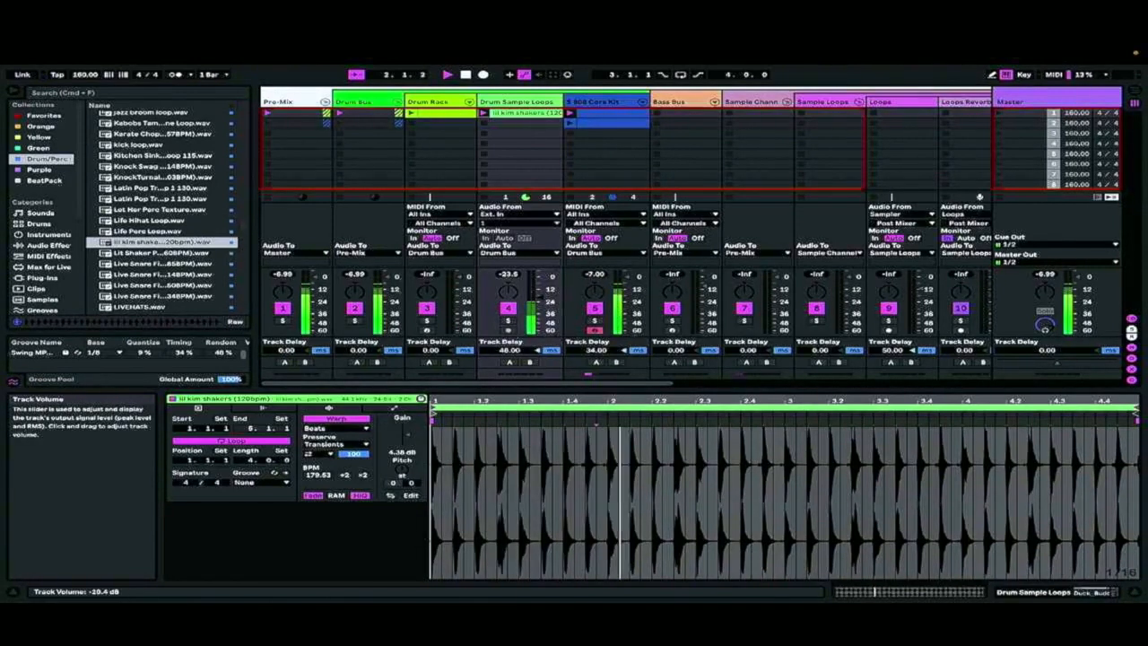
left_click_drag(540, 297, 539, 295)
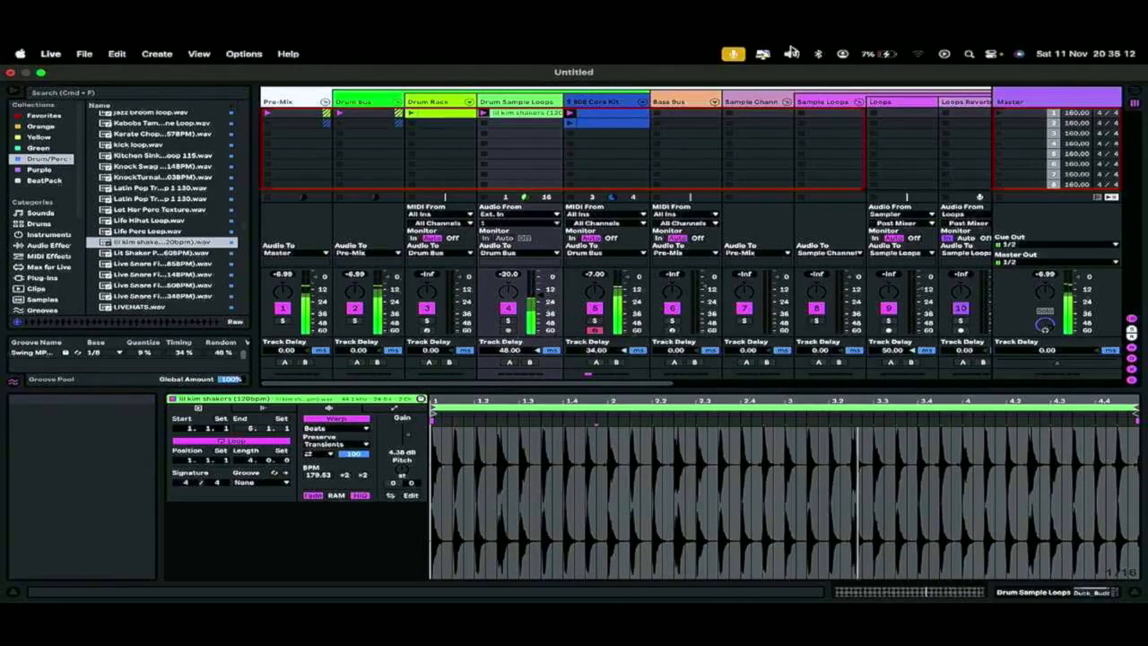
Show the device chain of the Sampler track
scroll(726, 93, "right", 5)
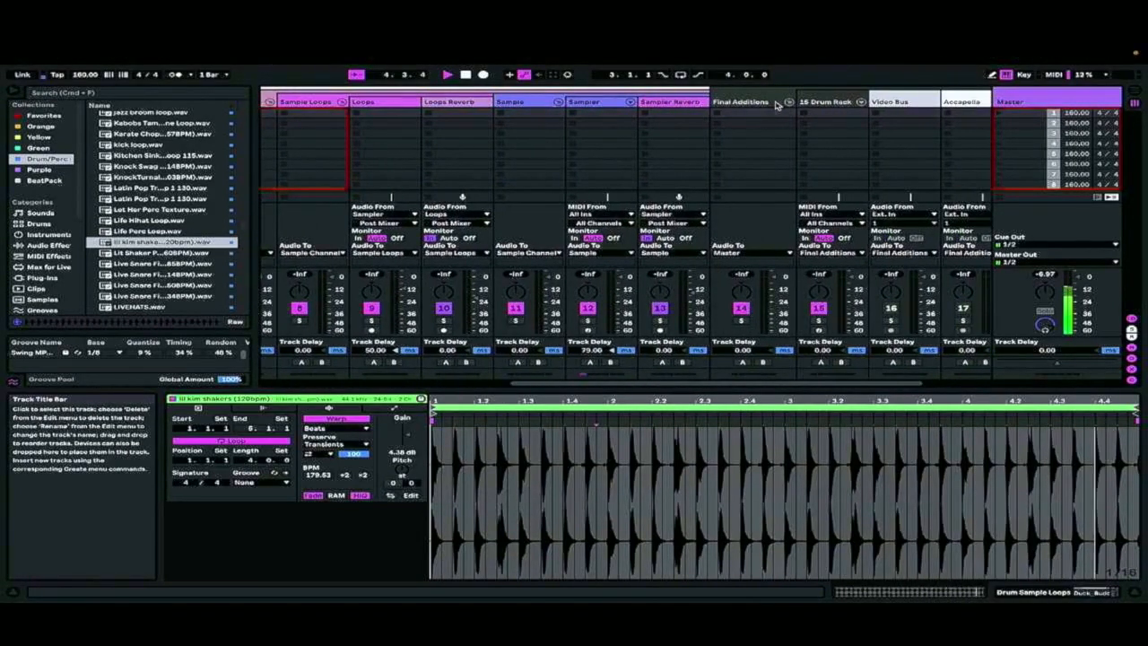
left_click(581, 112)
left_click(961, 594)
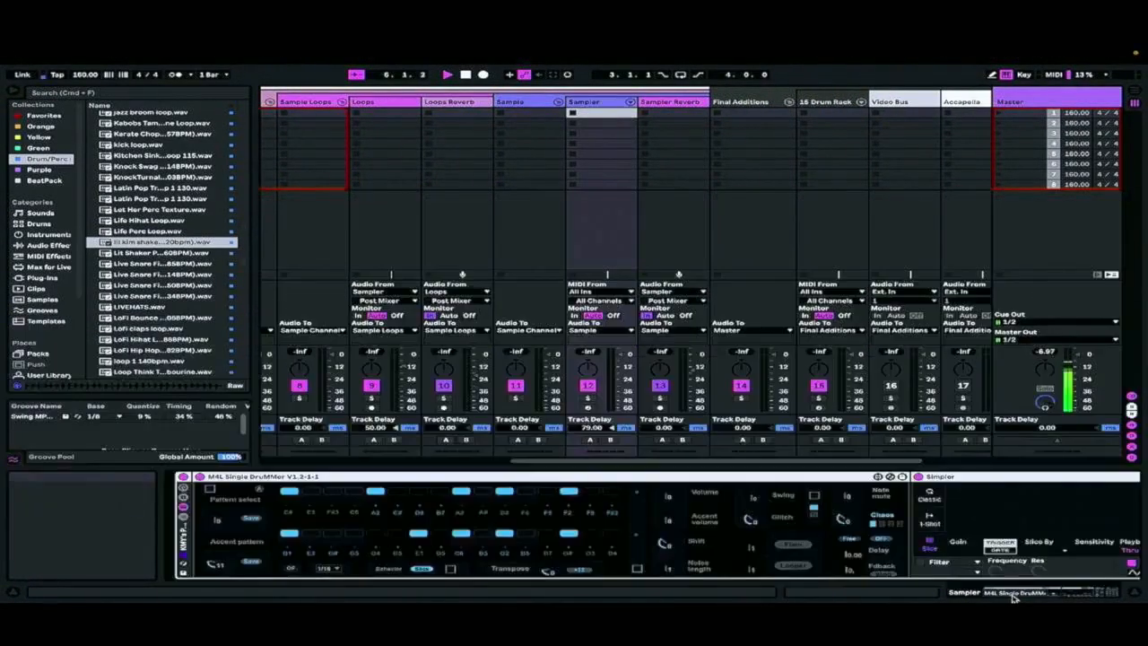
Look through the Loops & Samples, Downloader, Music Prod and VirtualDJ loop places in the browser for a melodic sample
scroll(61, 327, "down", 3)
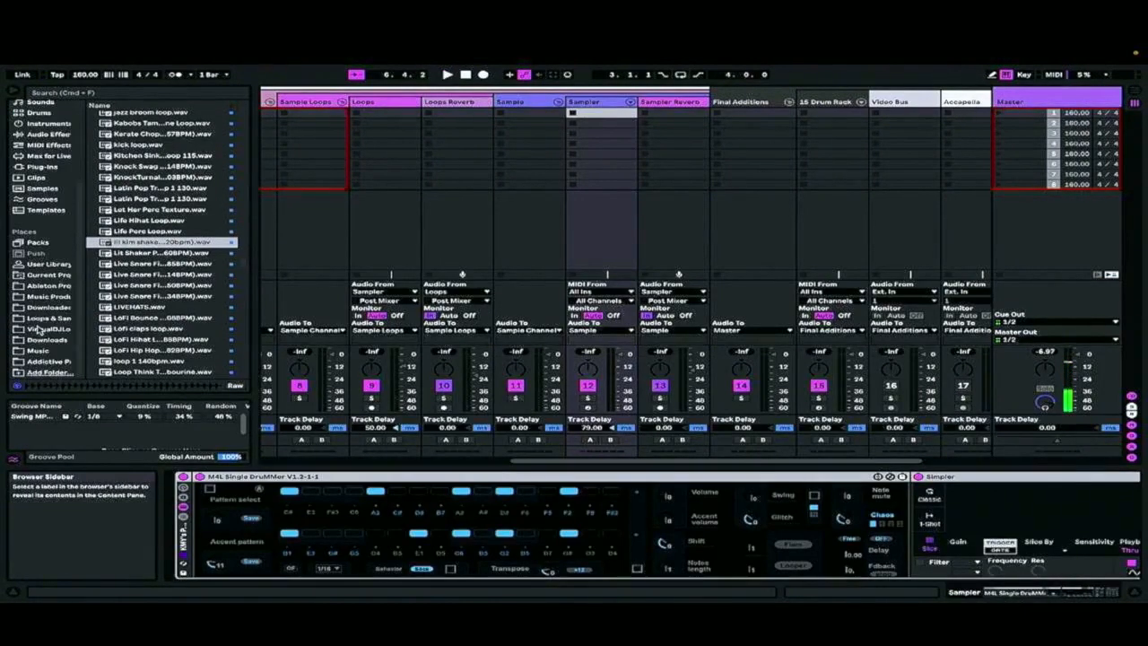
left_click(52, 317)
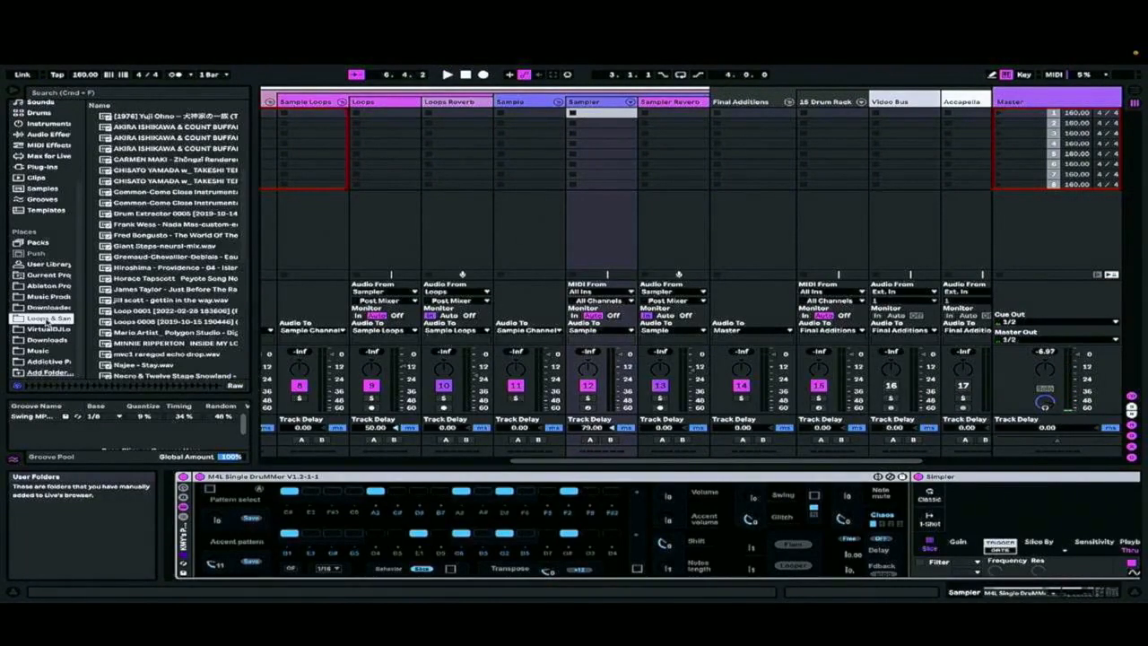
scroll(166, 257, "down", 3)
scroll(166, 258, "down", 2)
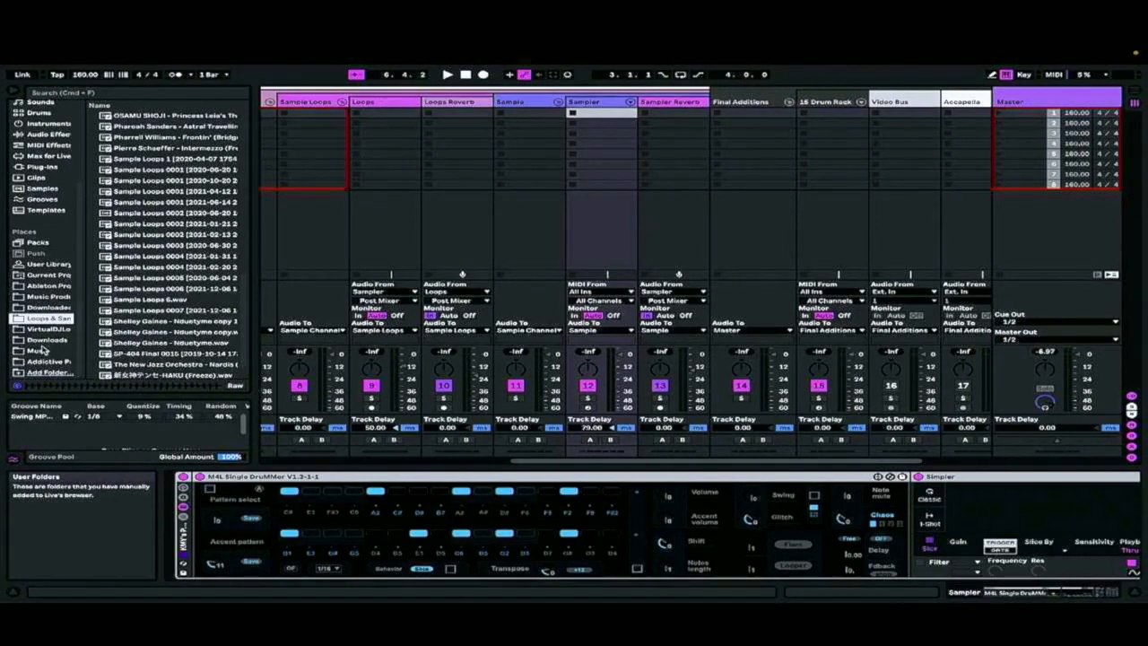
left_click(63, 306)
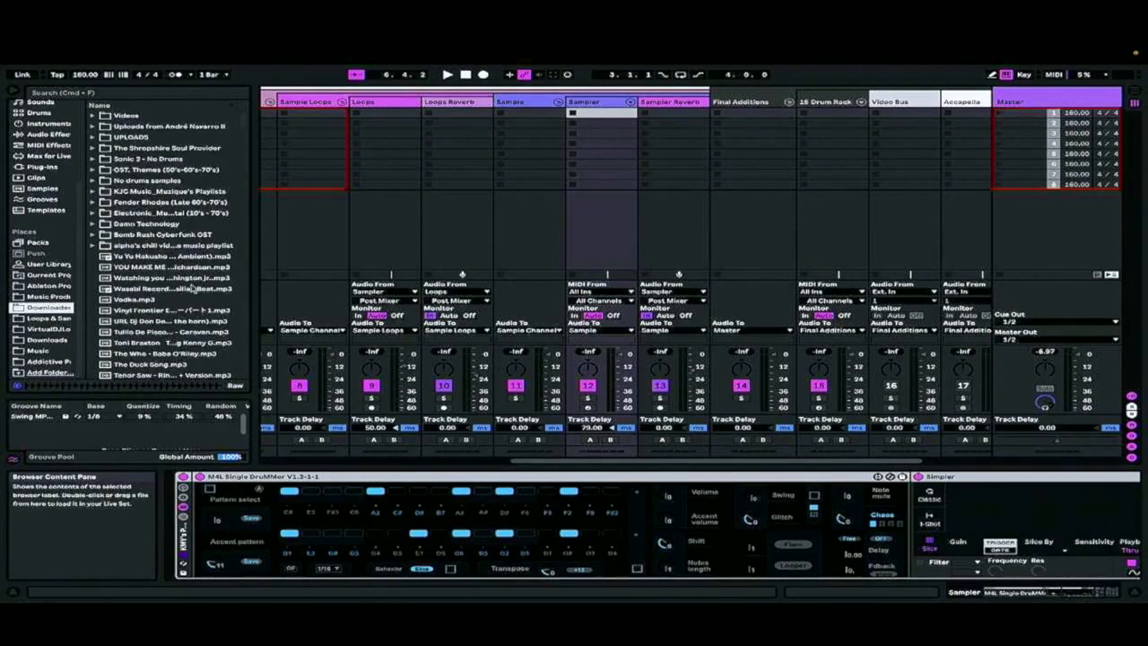
left_click(62, 297)
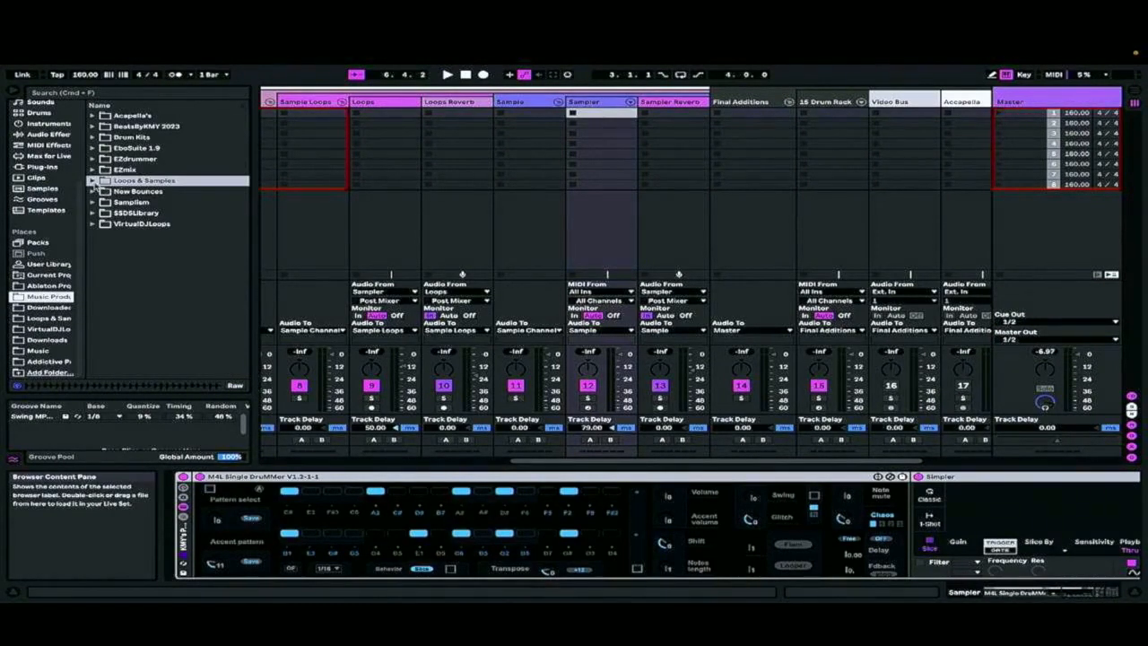
left_click(92, 181)
scroll(98, 208, "down", 5)
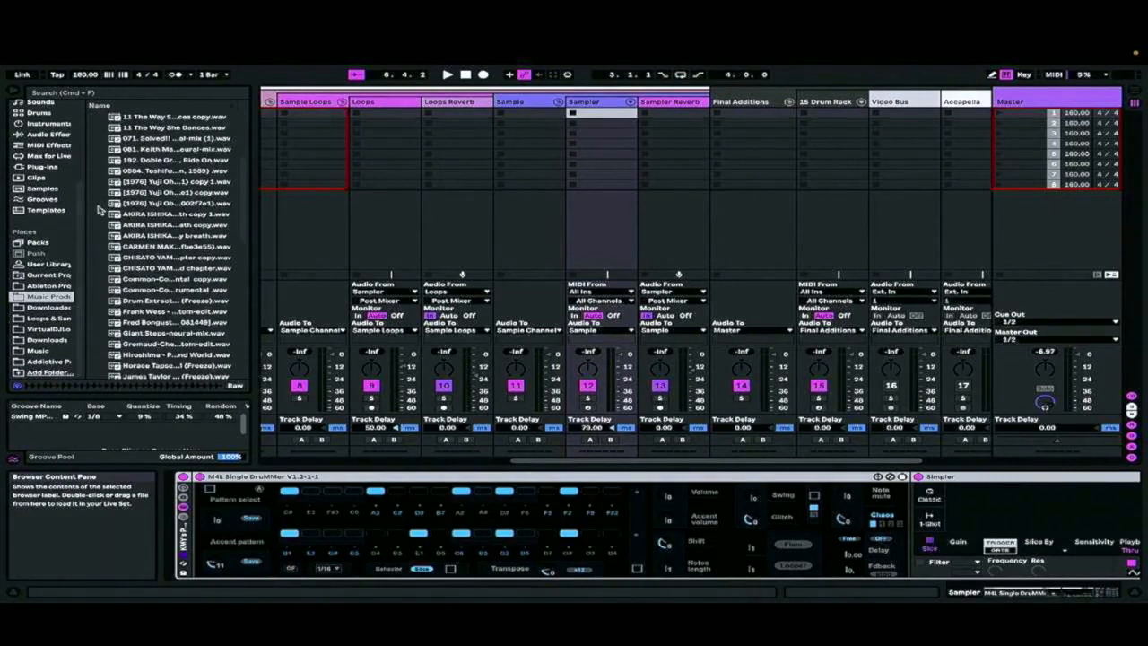
left_click(49, 331)
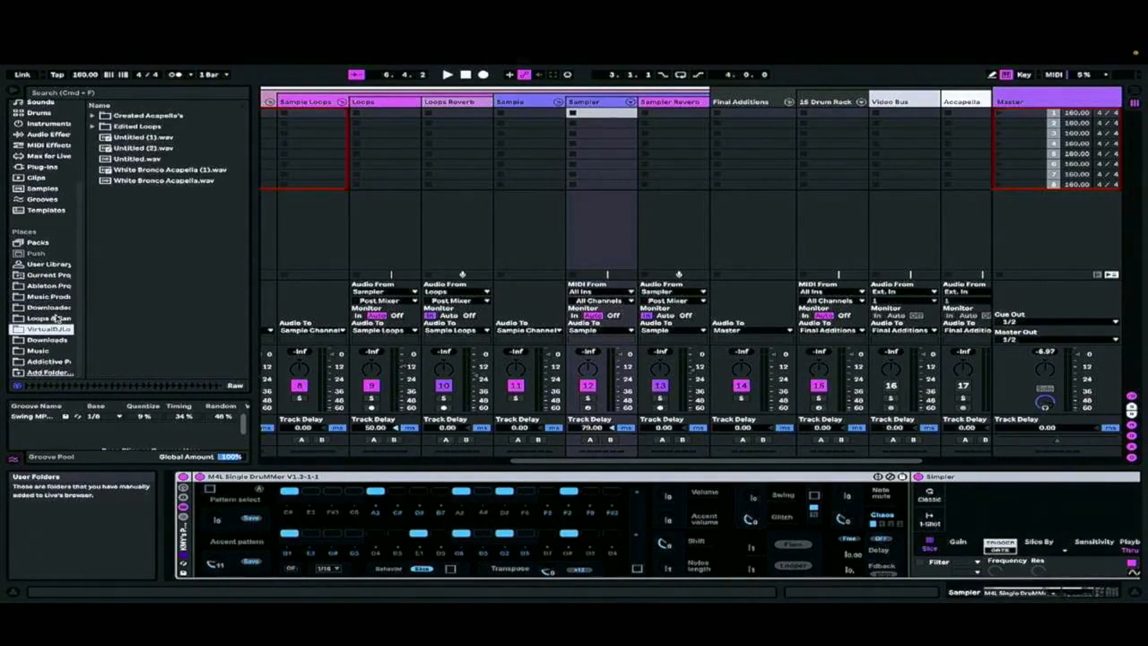
left_click(54, 318)
scroll(118, 209, "down", 10)
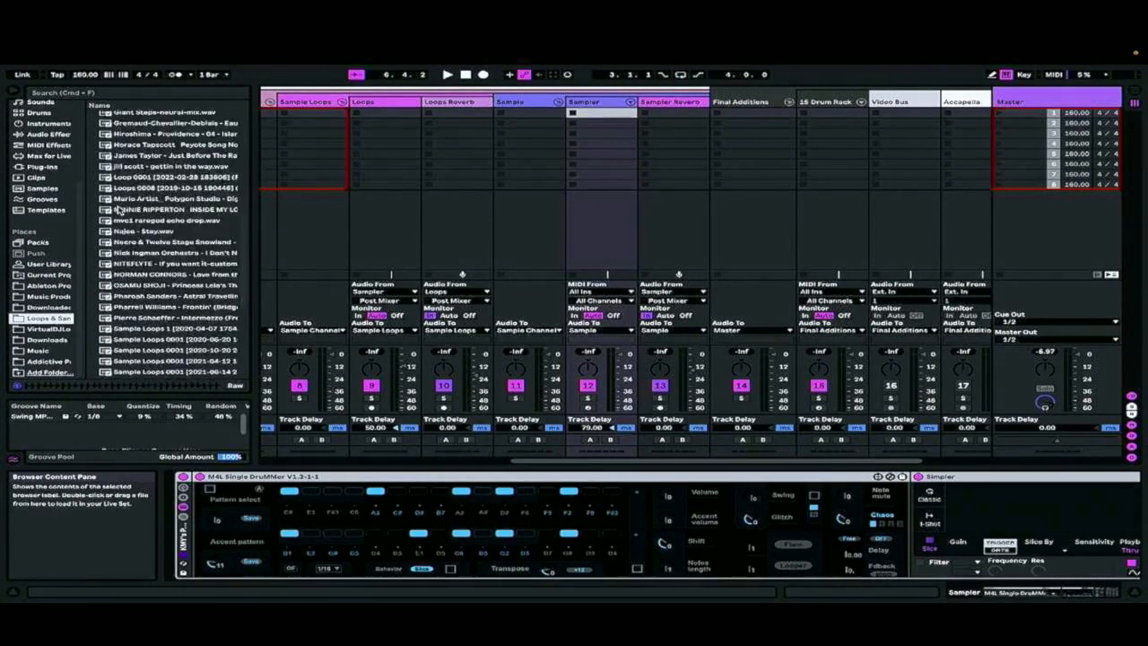
scroll(117, 209, "up", 10)
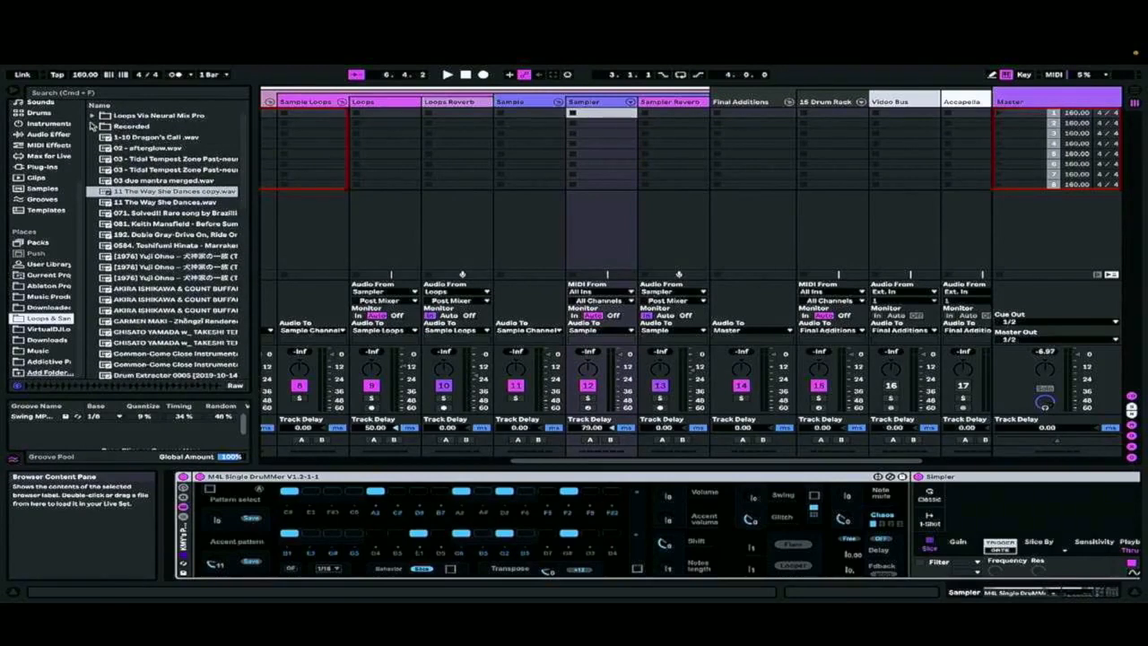
Examine the Music Prod subfolders for samples, including Loops & Samples, Loops Via Neural Mix Pro, Samplism and SSD5Library
left_click(40, 298)
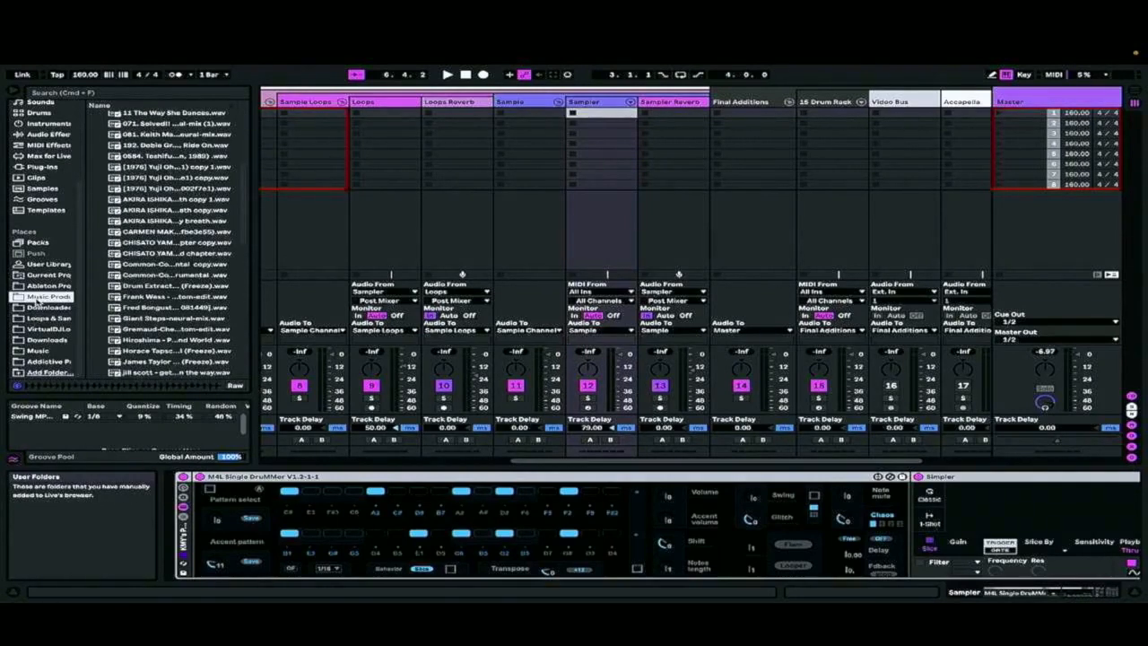
scroll(132, 234, "up", 5)
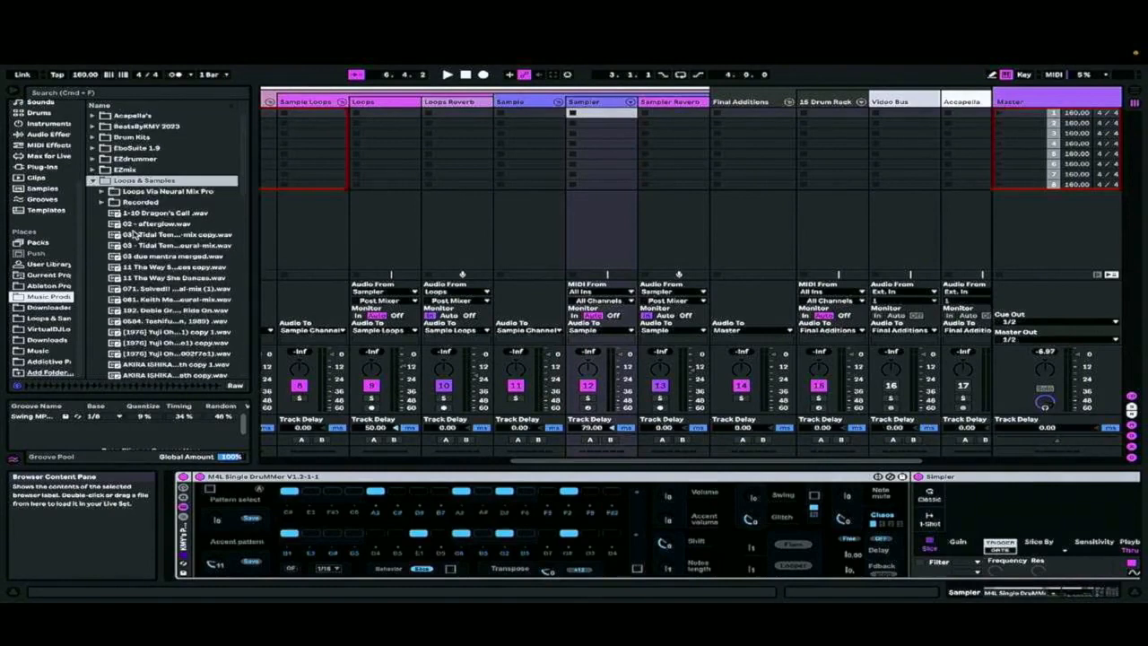
left_click(93, 181)
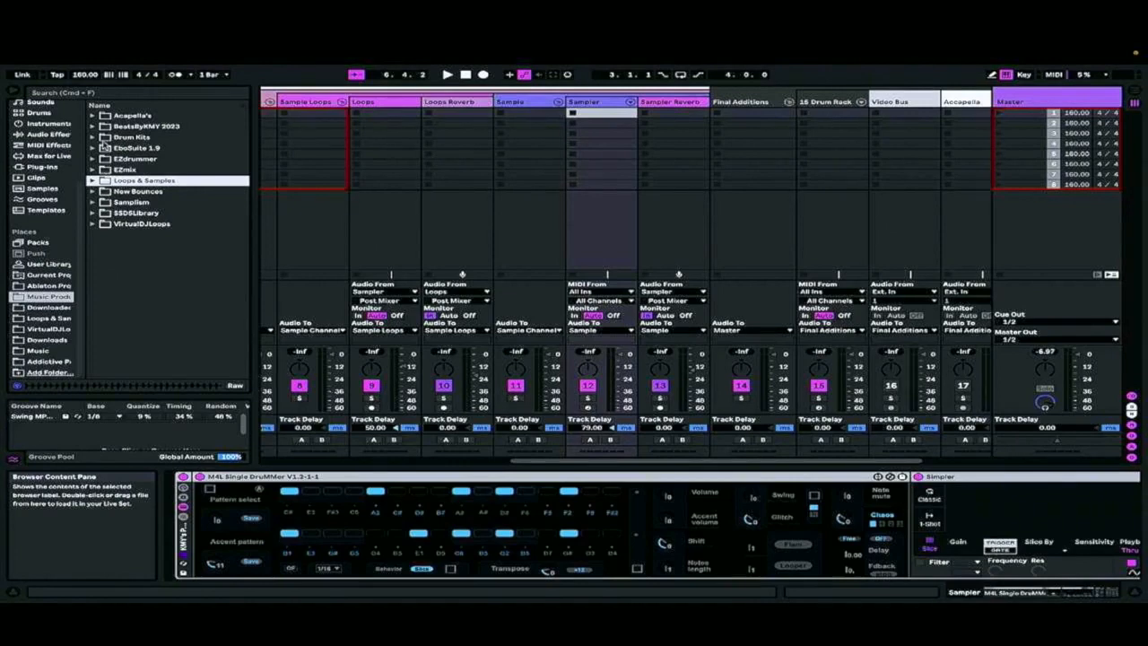
left_click(94, 137)
left_click(93, 137)
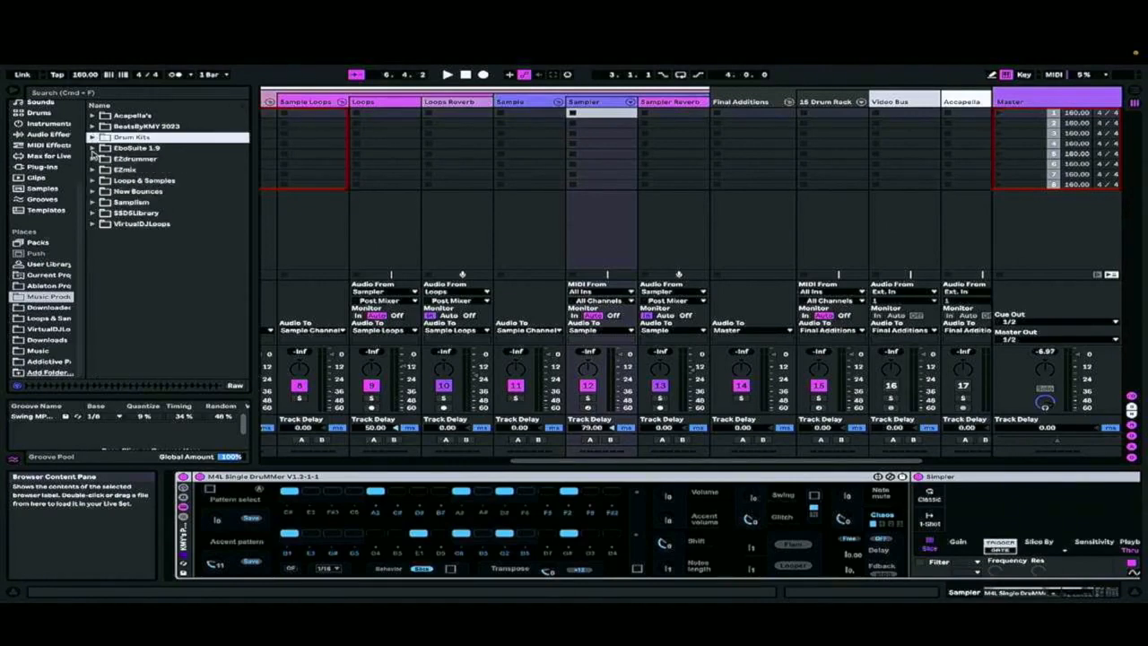
left_click(92, 149)
left_click(93, 180)
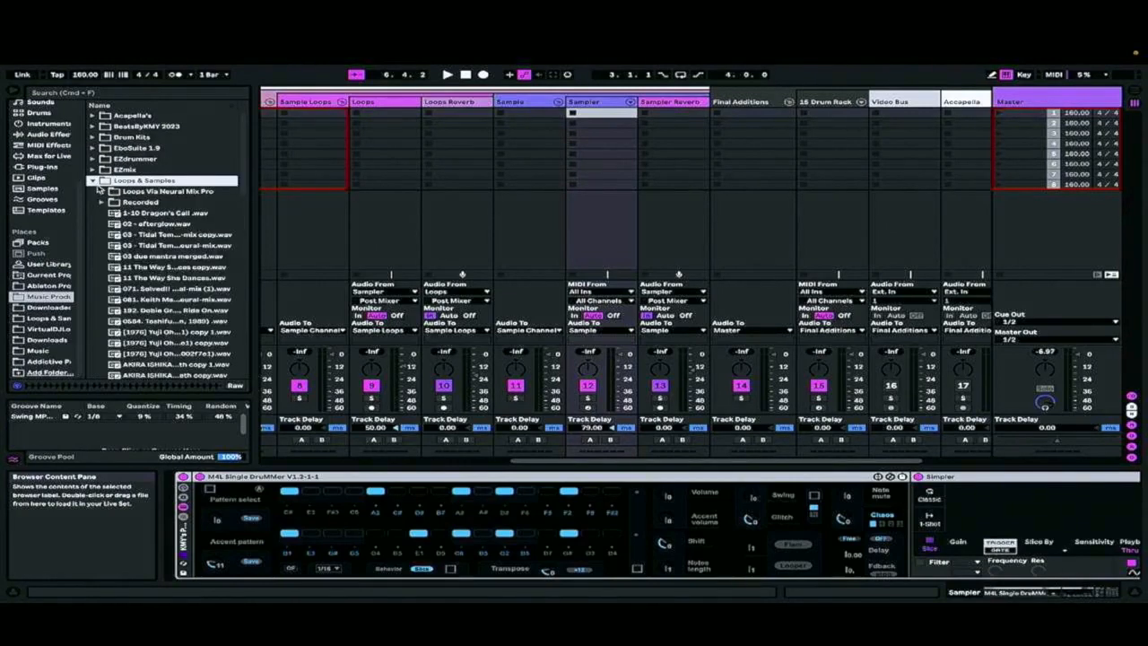
left_click(107, 193)
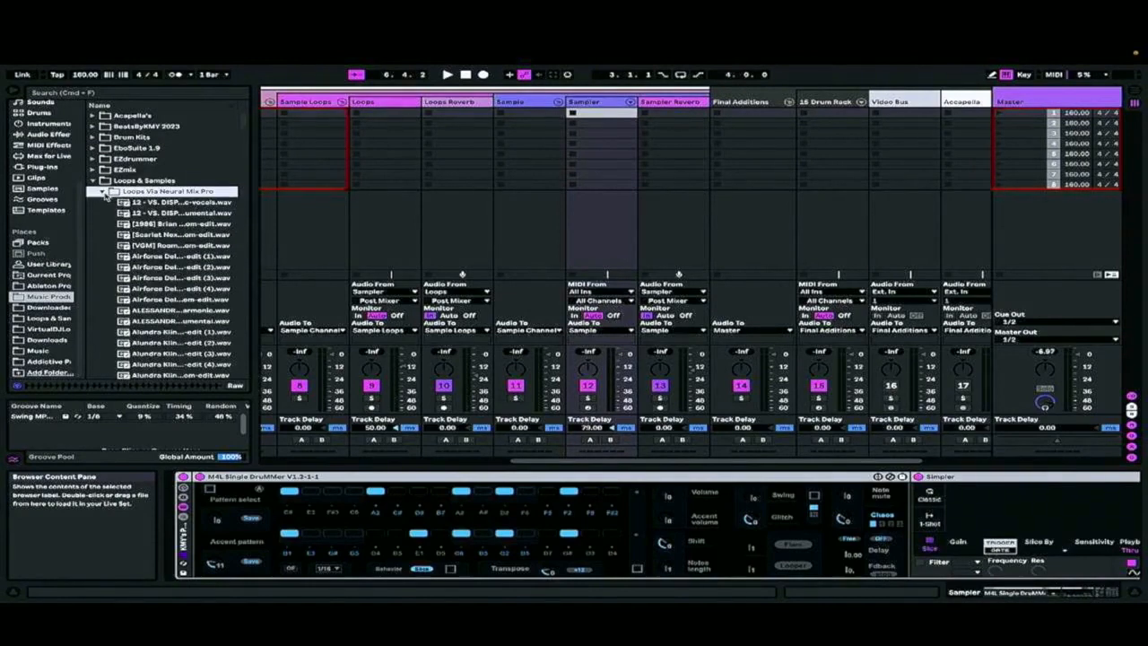
scroll(123, 246, "down", 15)
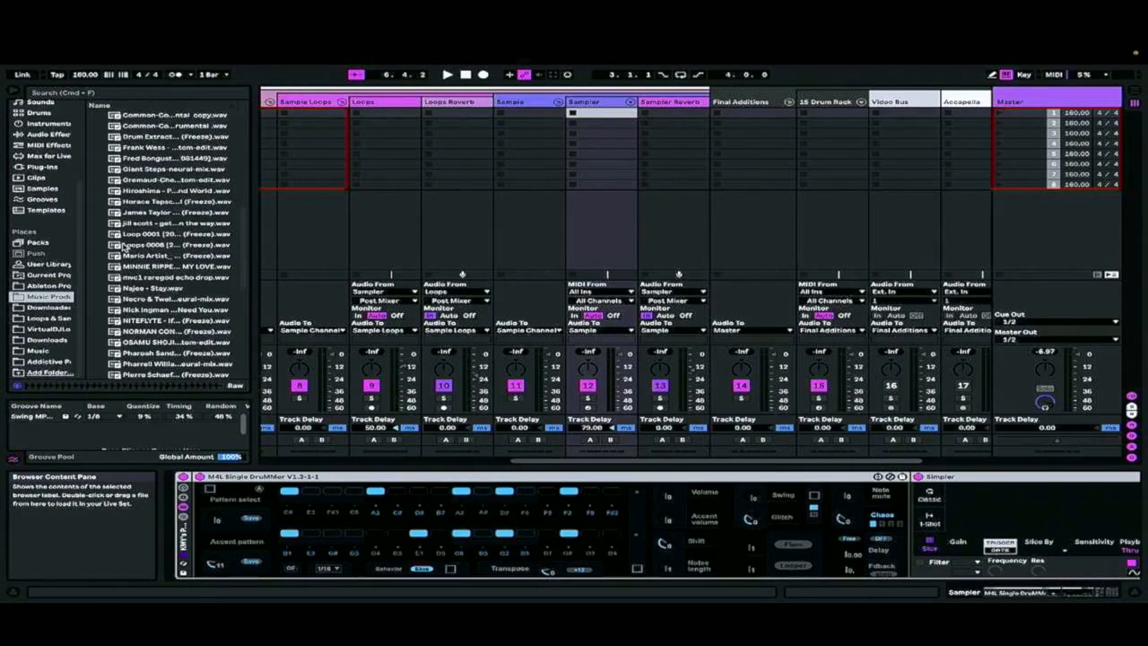
left_click(93, 349)
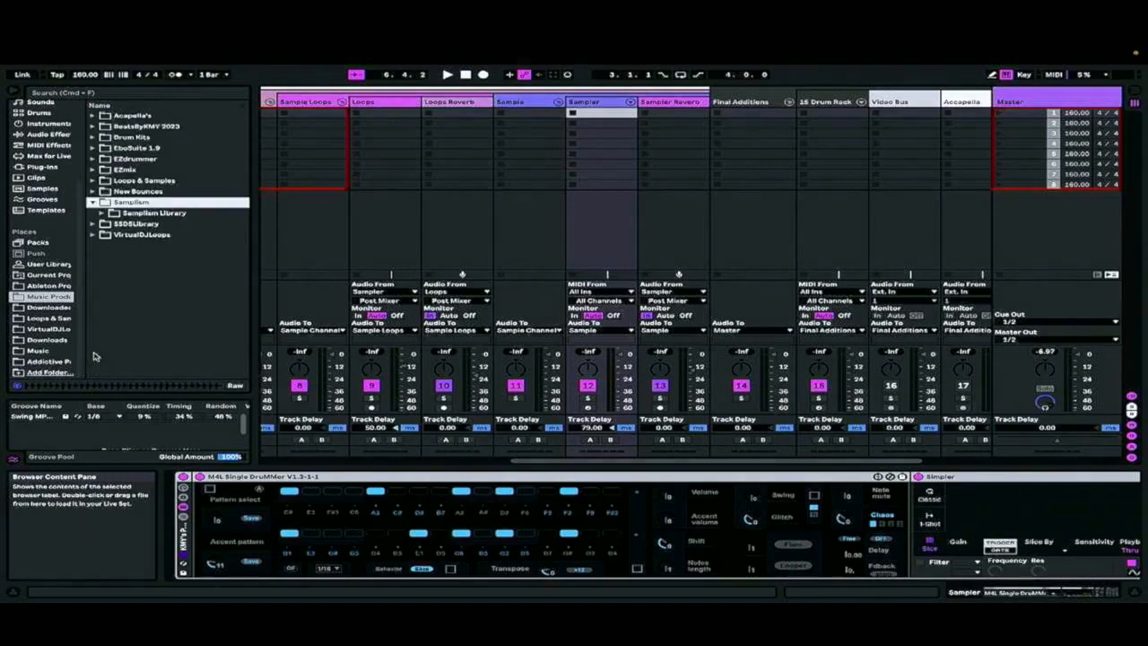
left_click(97, 223)
left_click(94, 224)
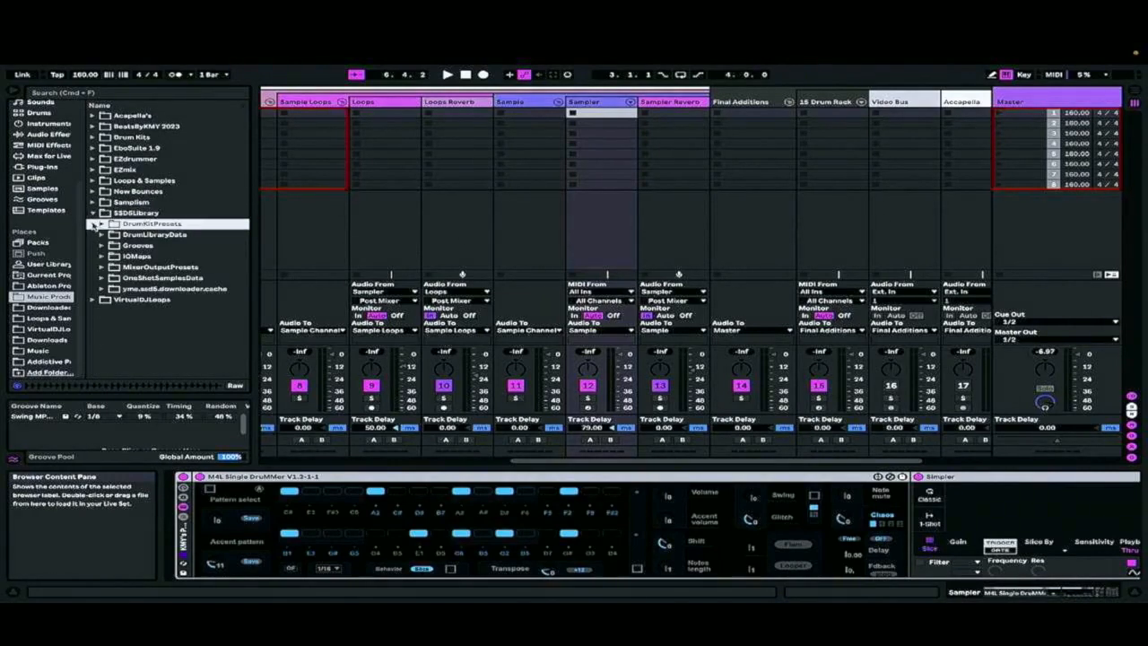
left_click(94, 214)
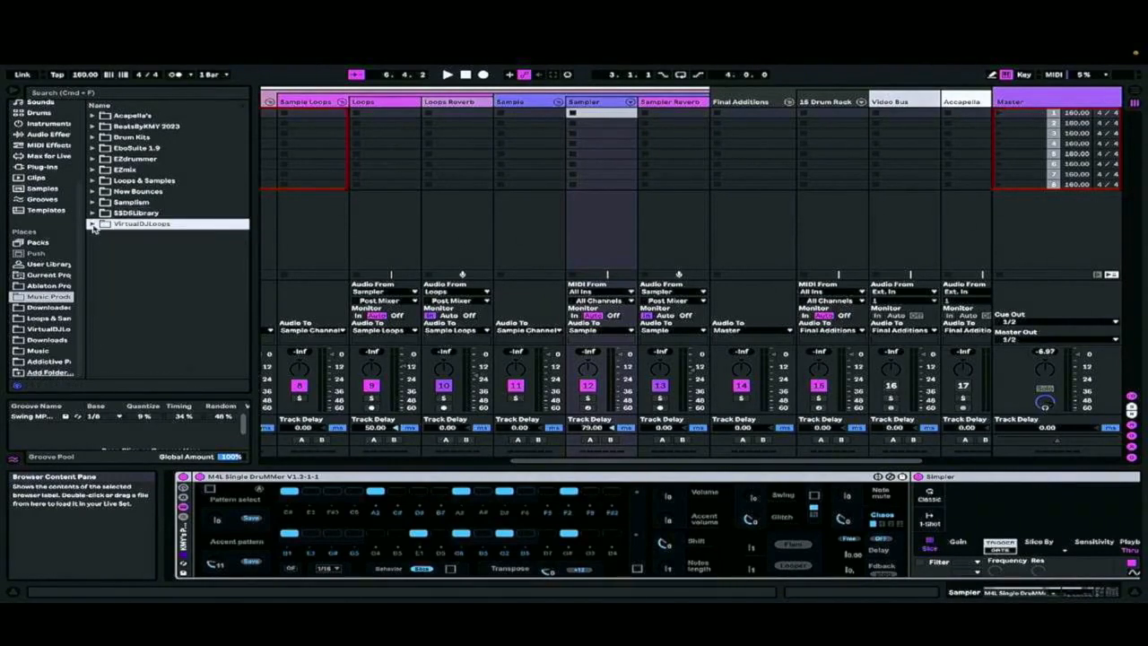
Expand the OST, Themes (50's-60's-70's) folder in the Downloader place and audition the seerider45 Success.mp3 file
left_click(55, 307)
scroll(115, 306, "up", 10)
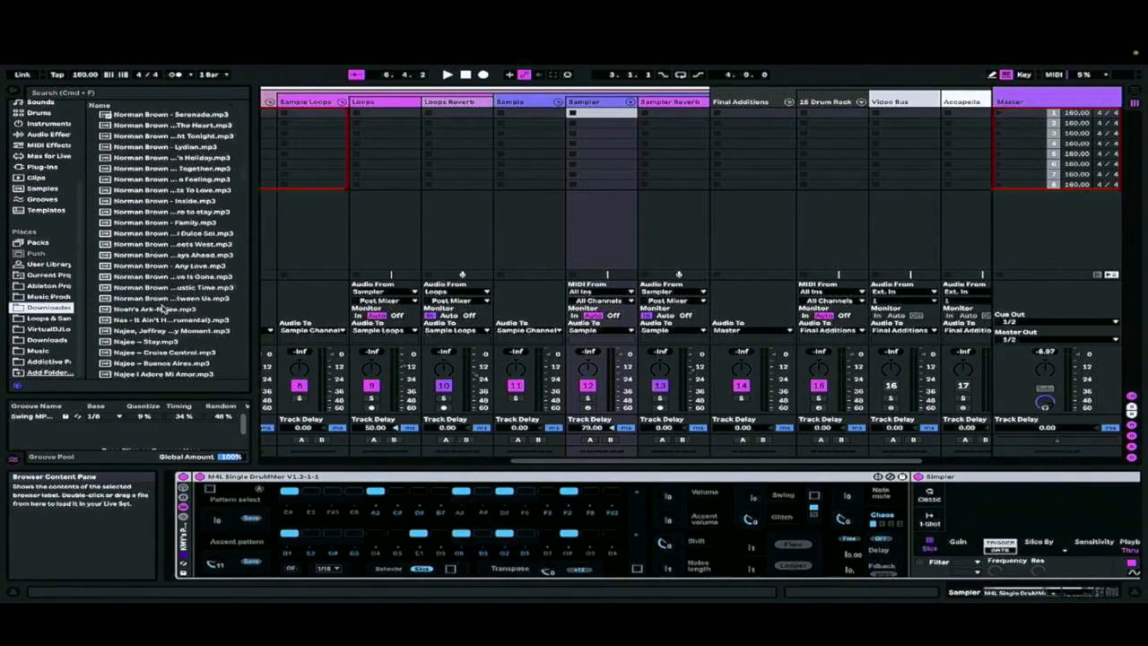
left_click(92, 169)
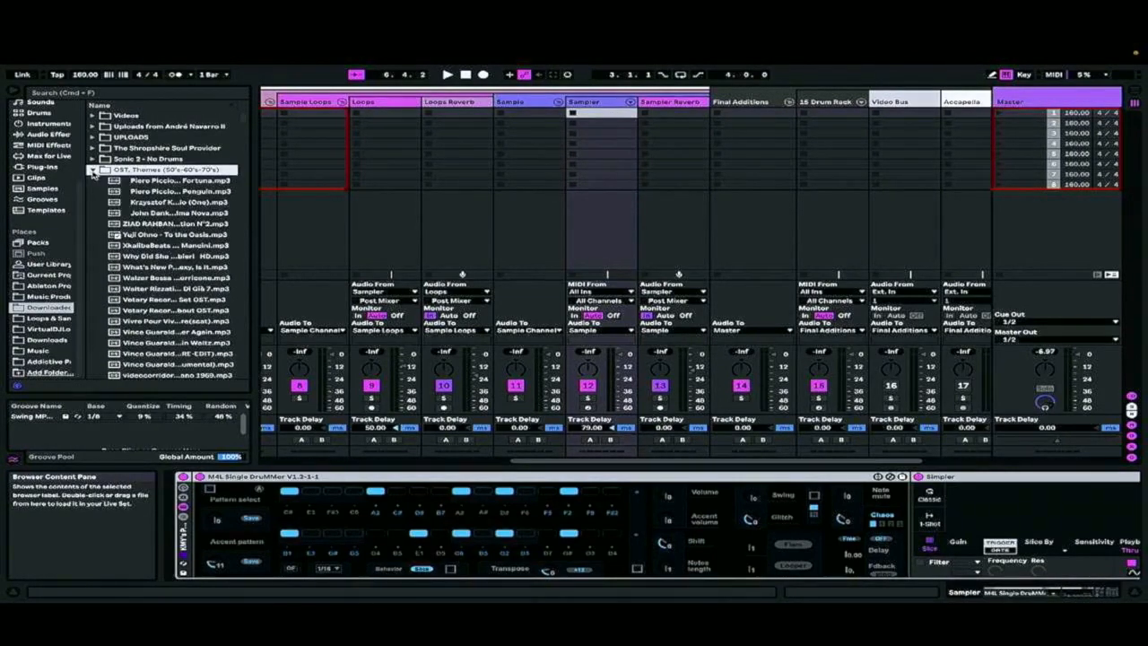
scroll(167, 303, "down", 10)
left_click(167, 299)
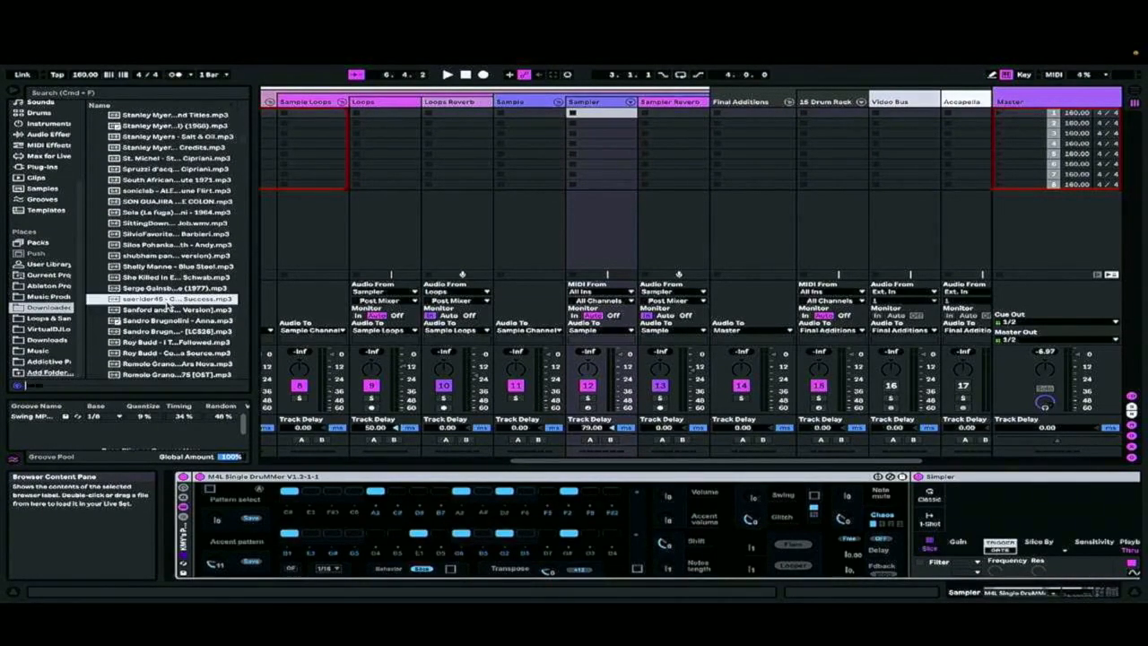
mouse_move(878, 47)
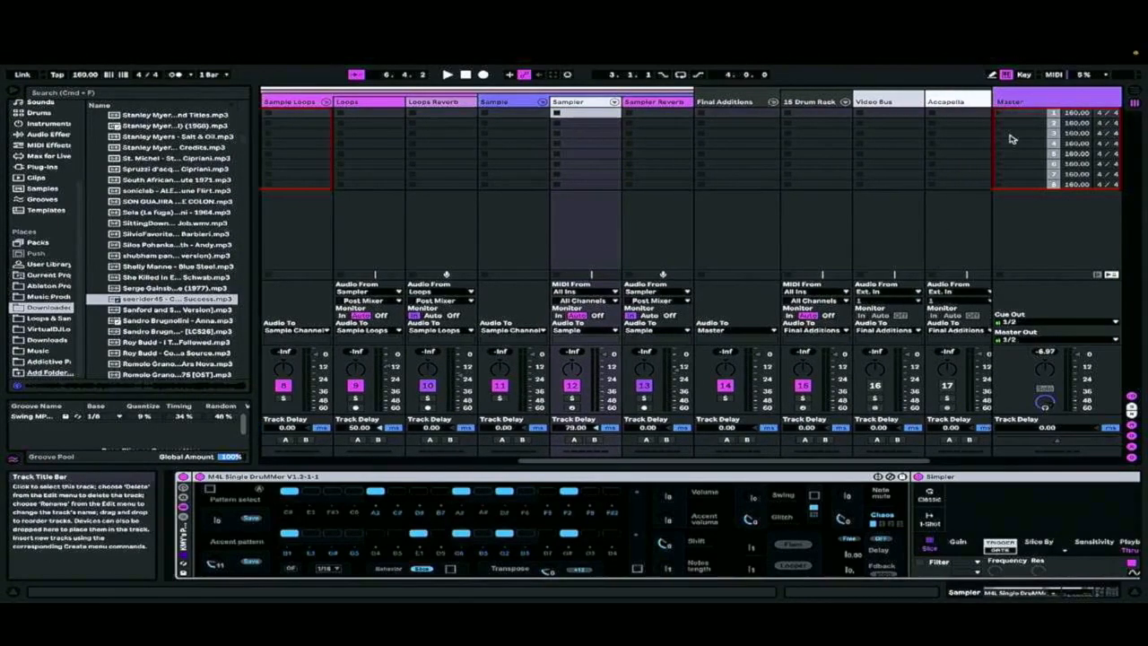
Load the Sandro Brugnolini [LCS26] mp3 into the first slot of the Loops track and enable Warp on the clip
left_click(176, 331)
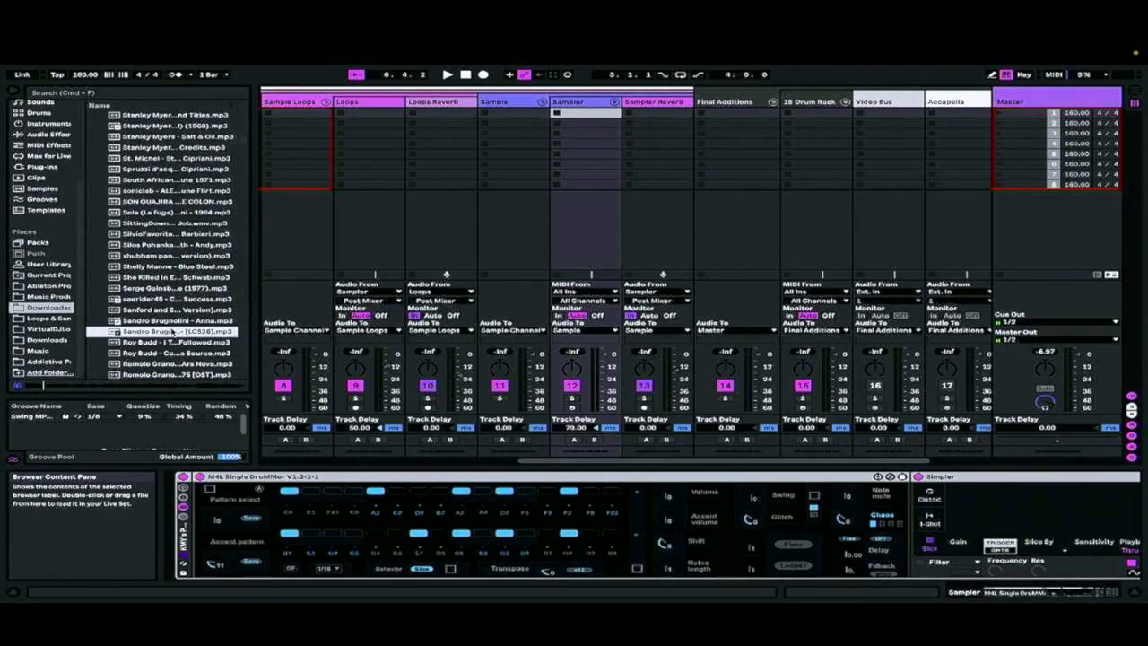
left_click_drag(175, 331, 378, 114)
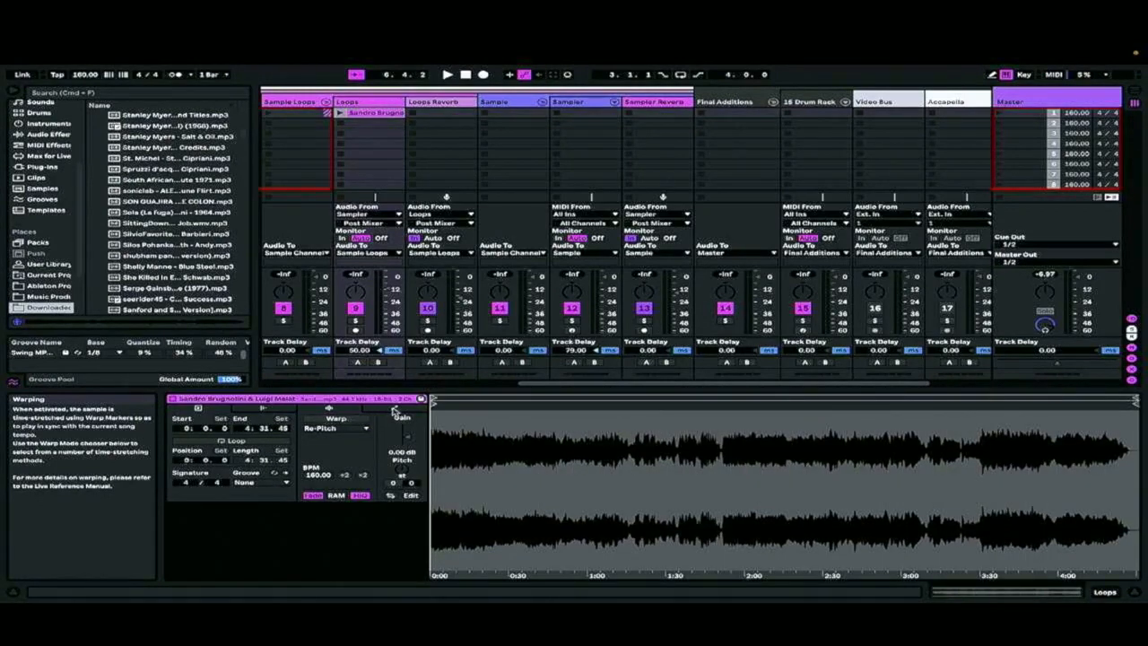
left_click(336, 417)
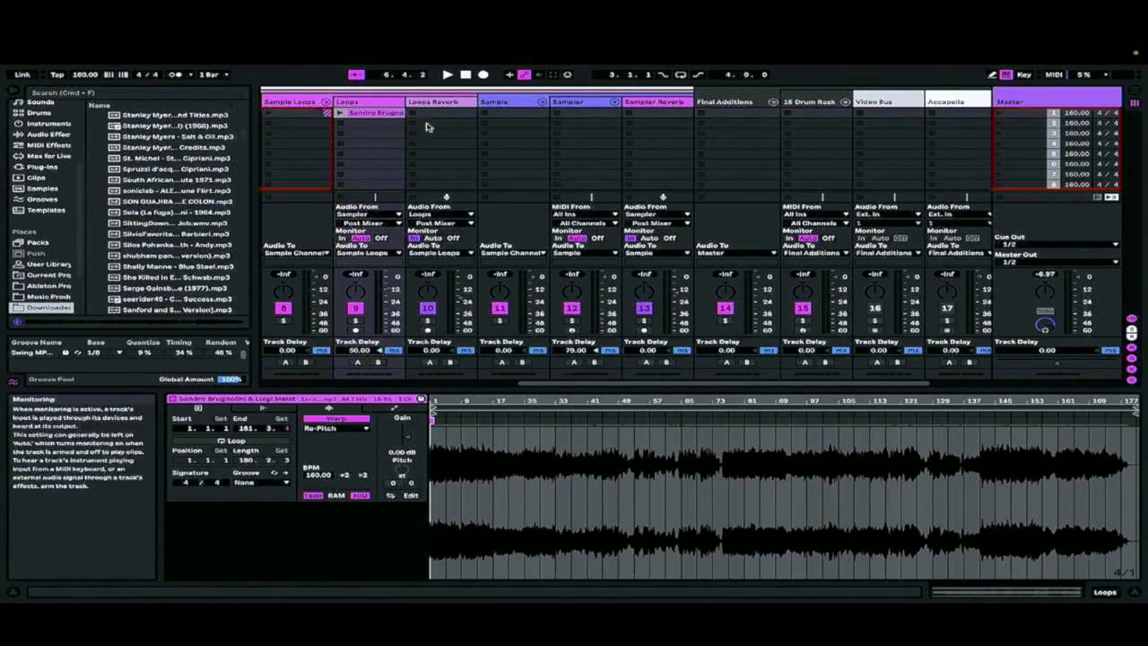
Launch the Sandro Brugnolini clip and solo the Loops track
left_click(448, 75)
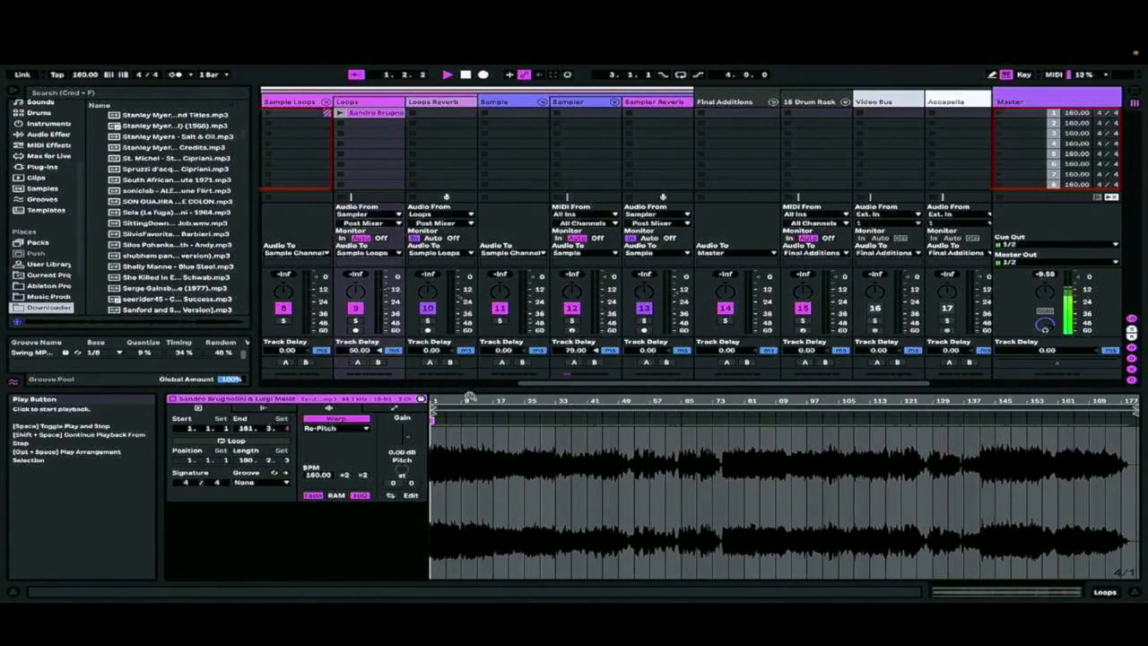
key("space")
left_click(341, 113)
left_click(353, 322)
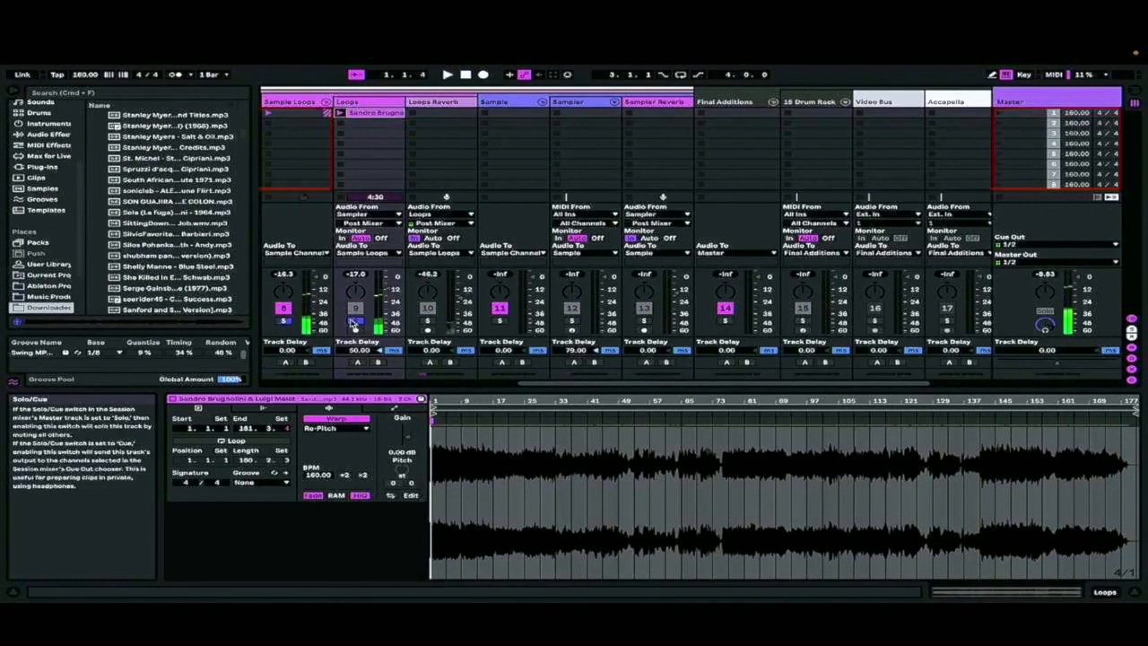
Set the clip's 1.1.1 position at the transient at 0:00:141, where the audio first sounds
left_click_drag(477, 403, 612, 448)
left_click_drag(479, 403, 480, 453)
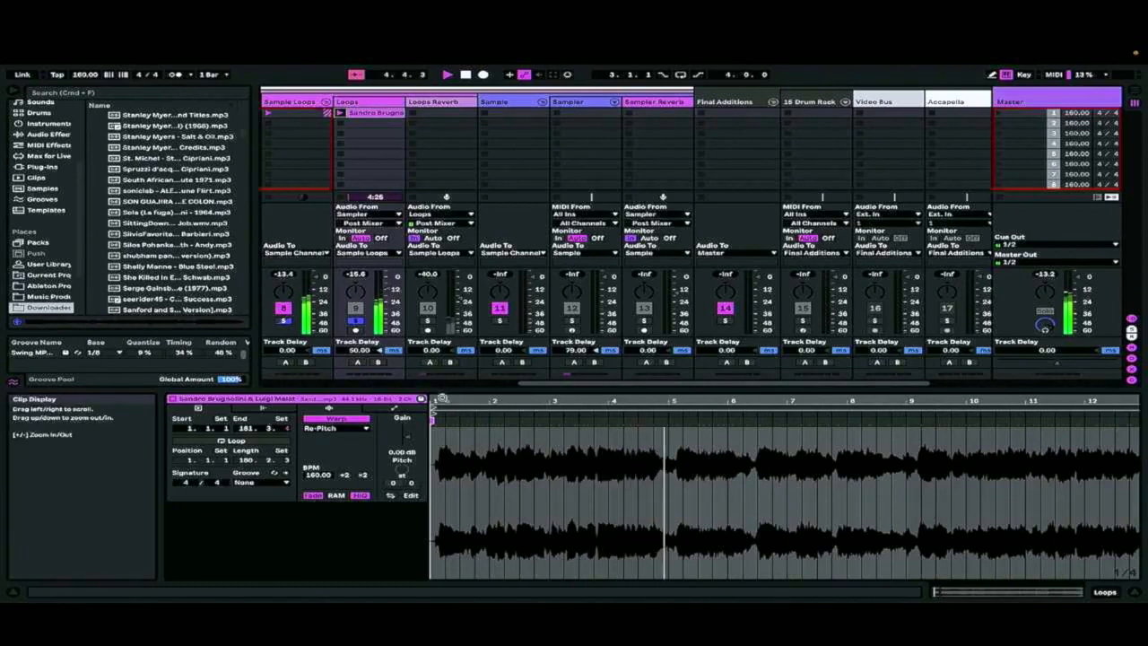
left_click_drag(442, 398, 517, 399)
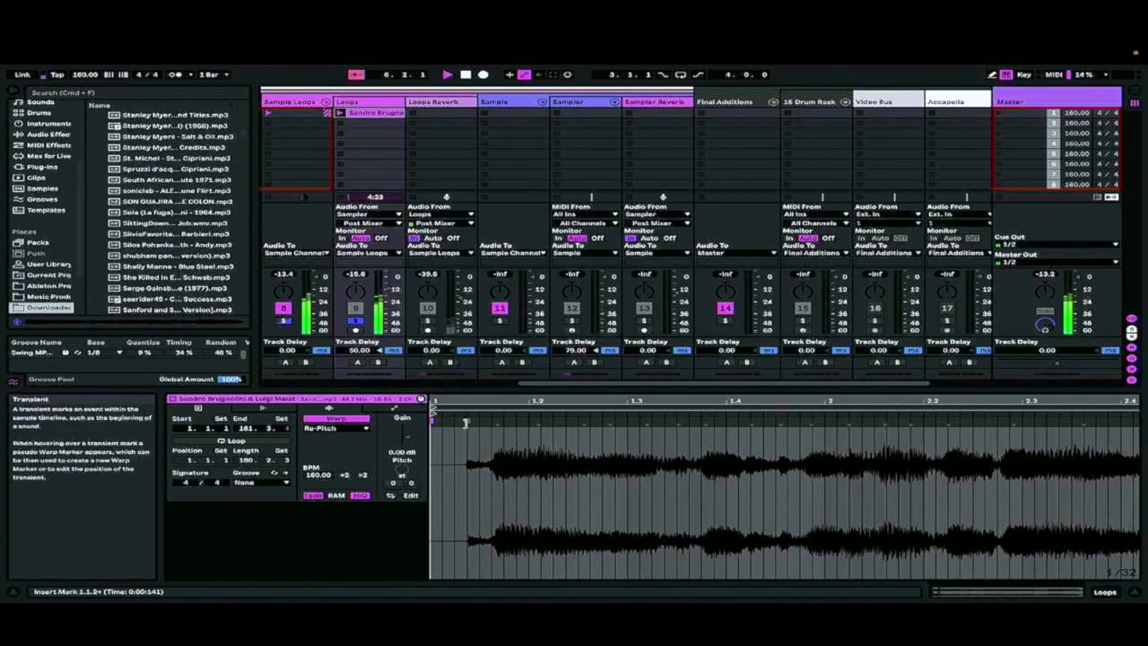
key("space")
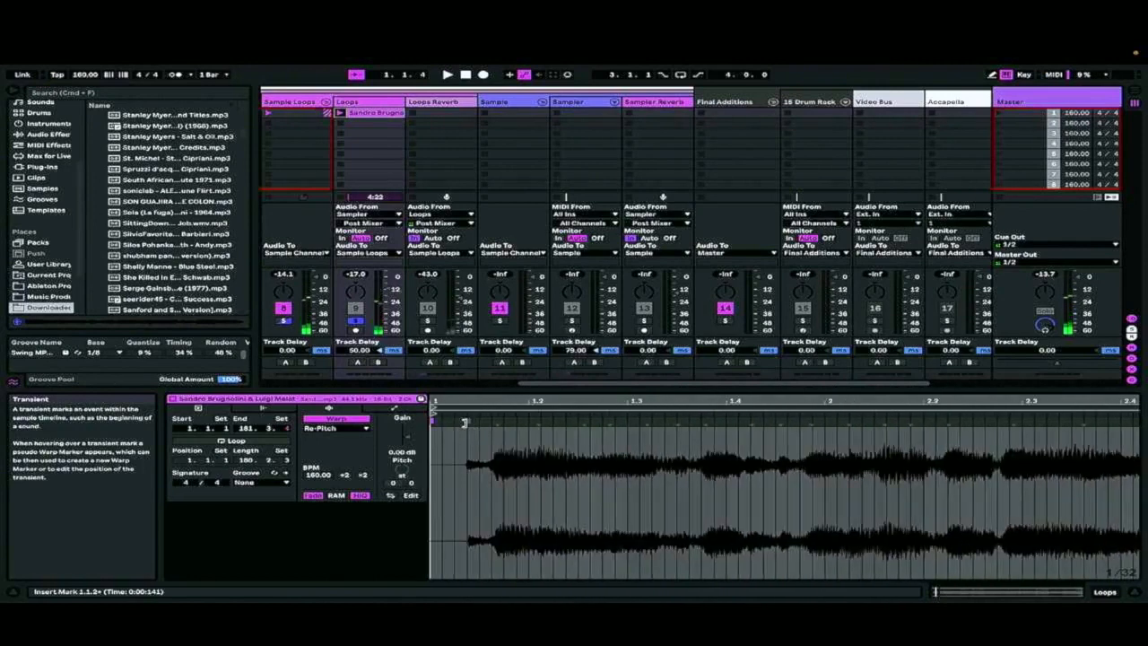
right_click(468, 420)
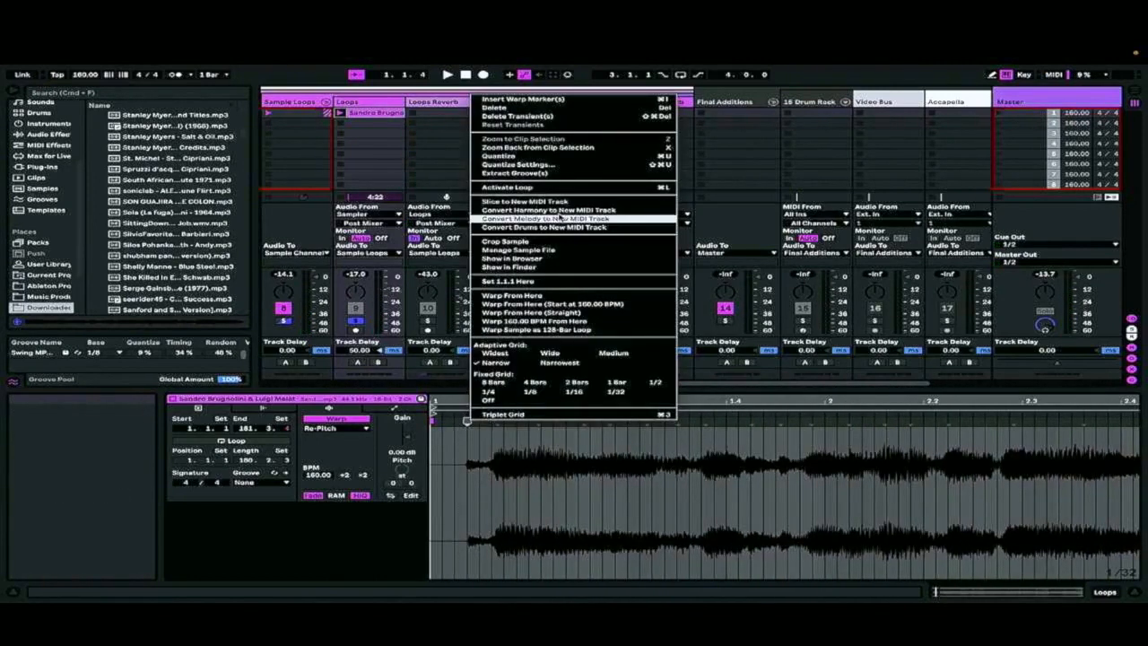
left_click(507, 281)
Play the clip and set its 1.1.1 position at the following transient, at 0:00:257
key("space")
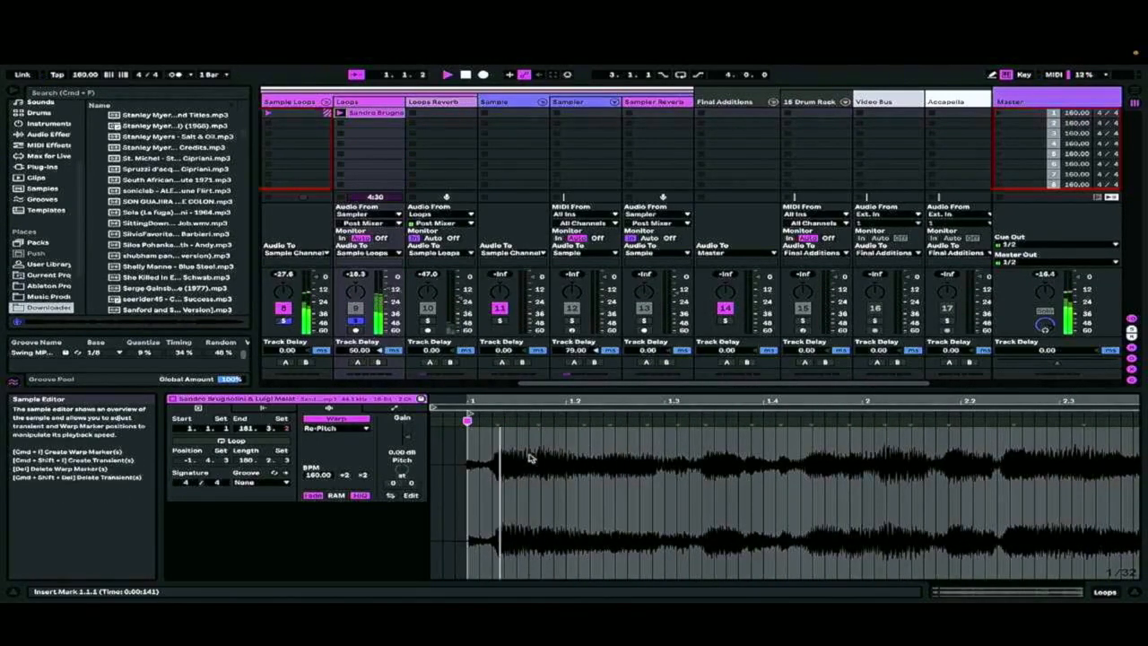
right_click(497, 421)
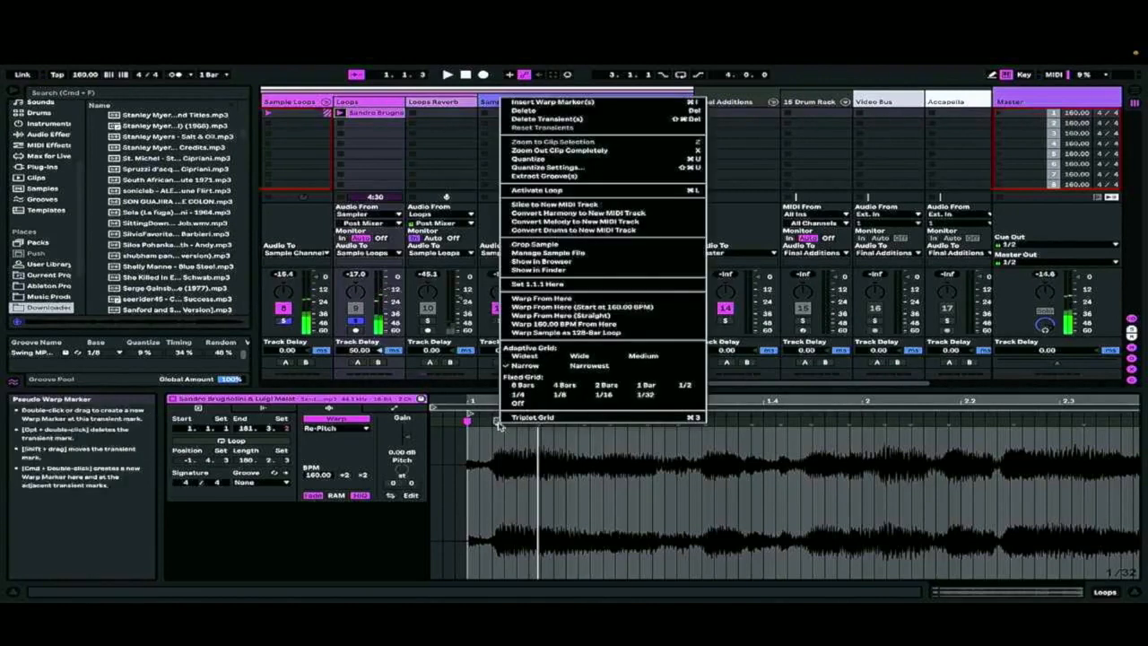
left_click(538, 284)
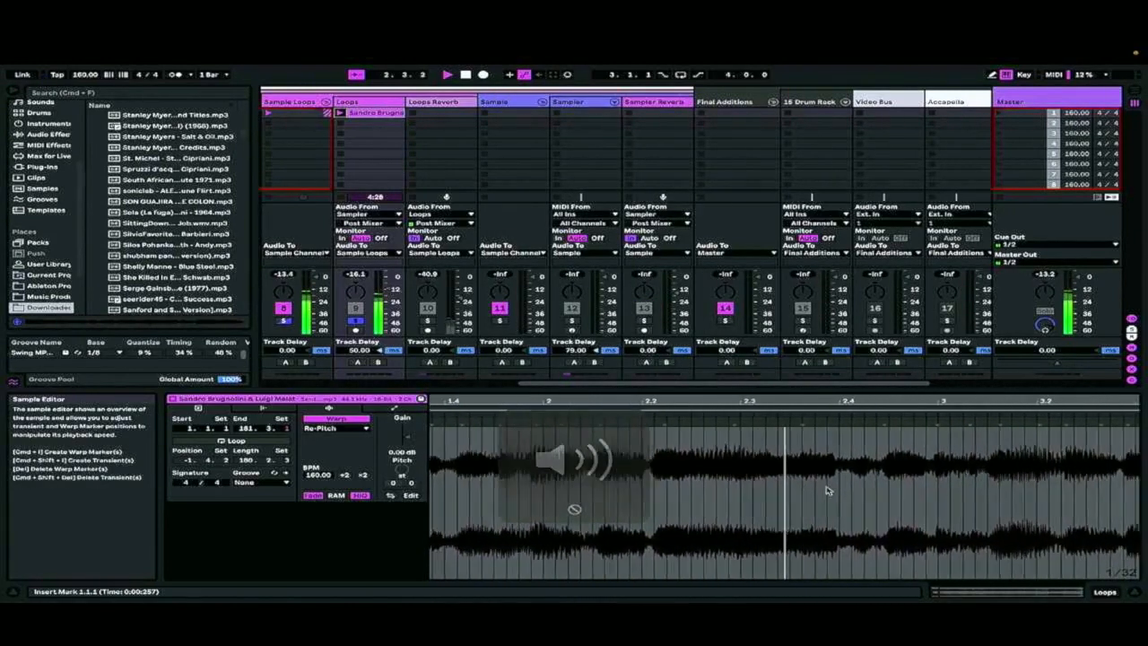
Place a warp marker on the Sandro Brugnolini clip's transient at 0:10:284 and move it to 6.1.1
left_click_drag(915, 403, 818, 363)
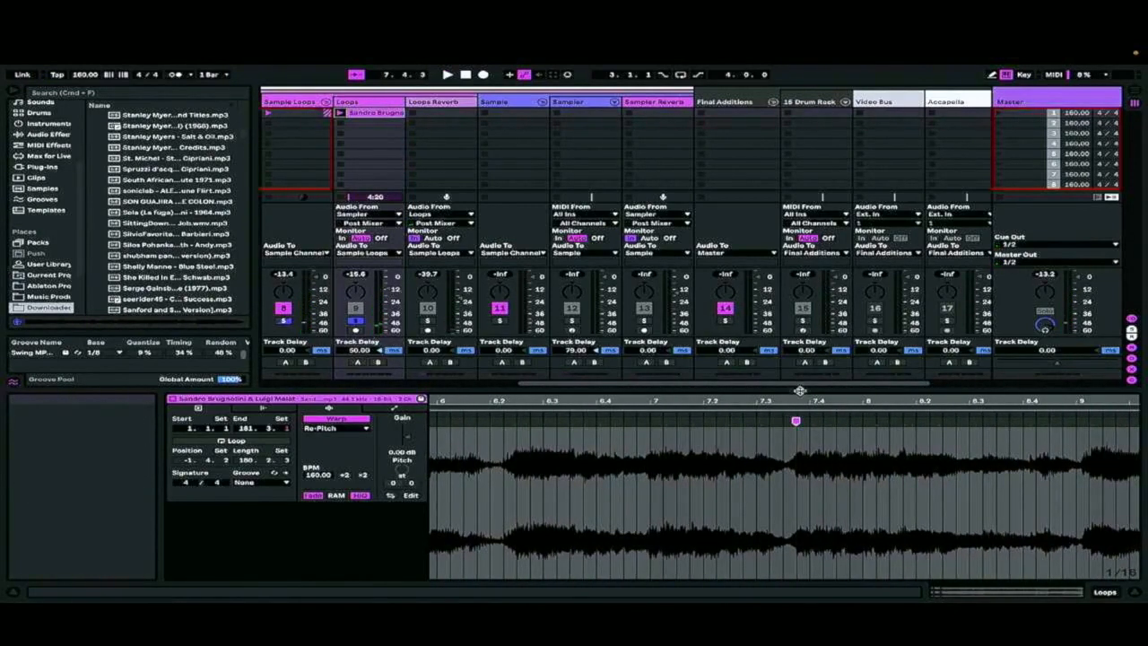
left_click_drag(794, 399, 633, 400)
key("space")
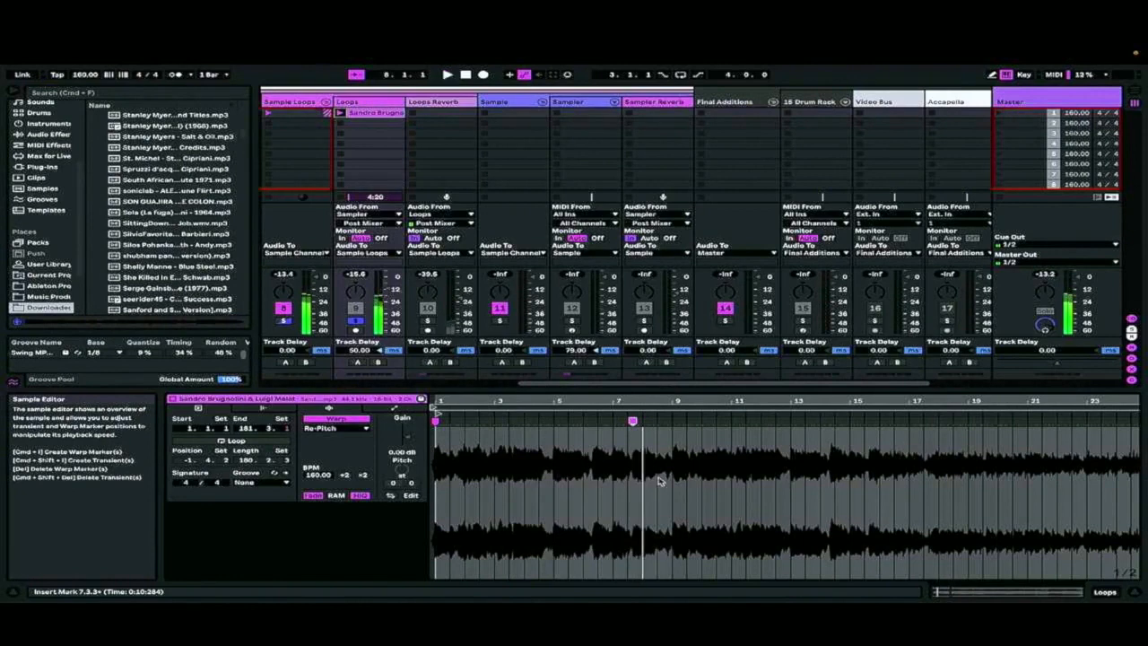
mouse_move(631, 420)
left_mouse_down()
mouse_move(558, 429)
mouse_move(570, 405)
mouse_move(654, 421)
left_mouse_up()
scroll(656, 459, "left", 5)
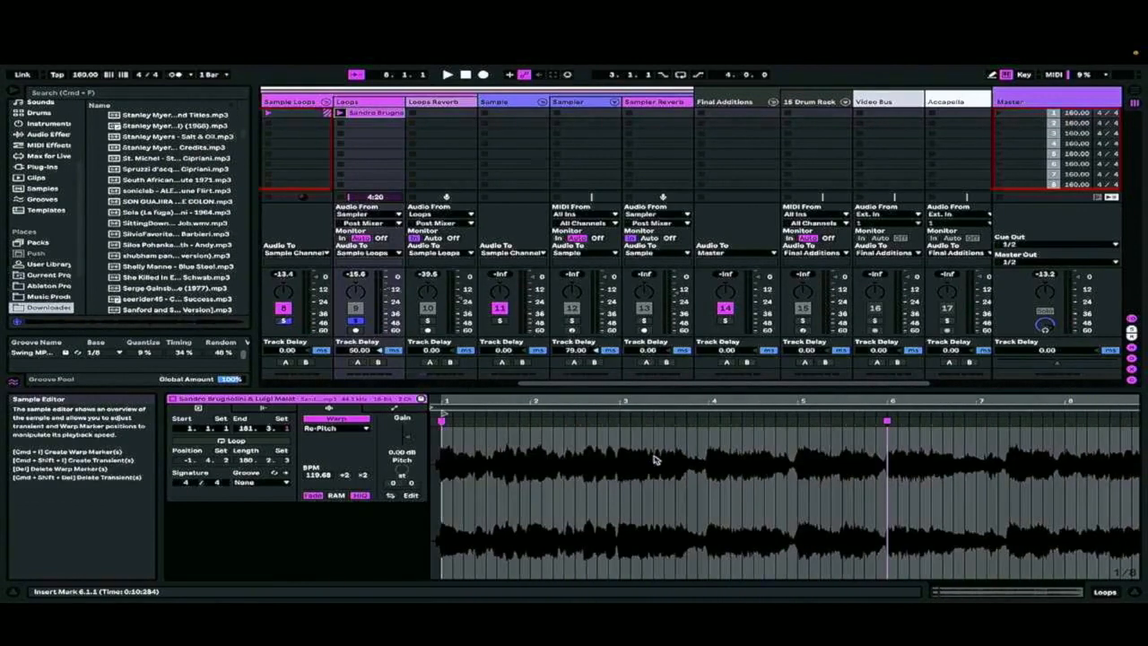
Loop the clip's five bars from 1.1.1 to 6.1.1, start playback and unsolo the Loops track
left_click(441, 421)
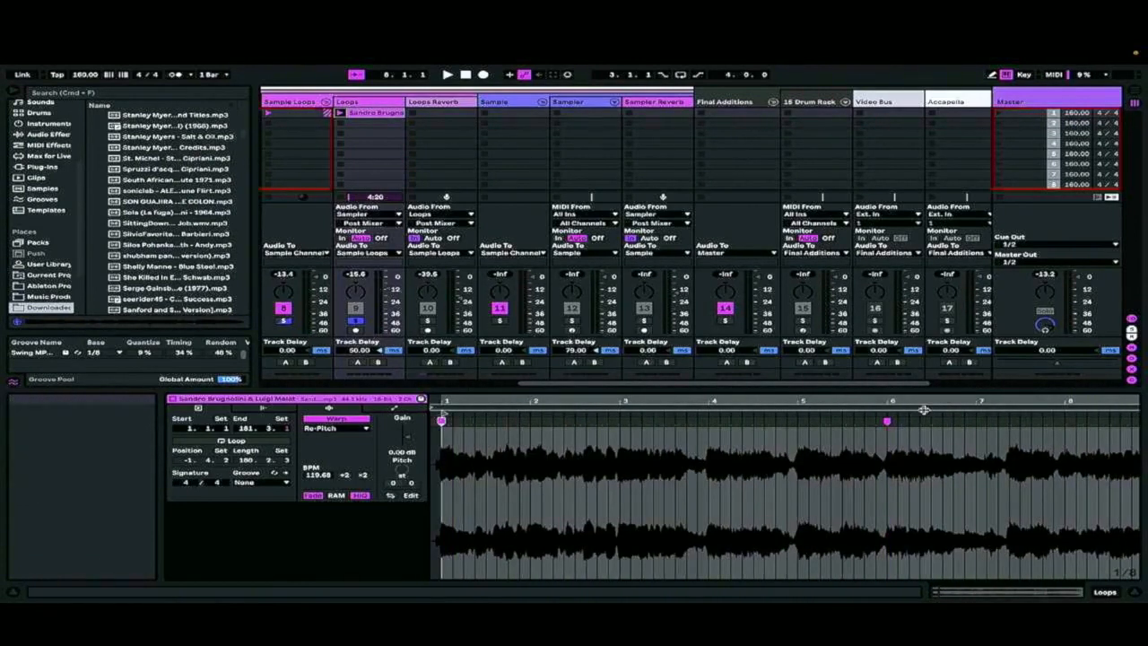
left_click(887, 421, "shift")
key("super+l")
key("space")
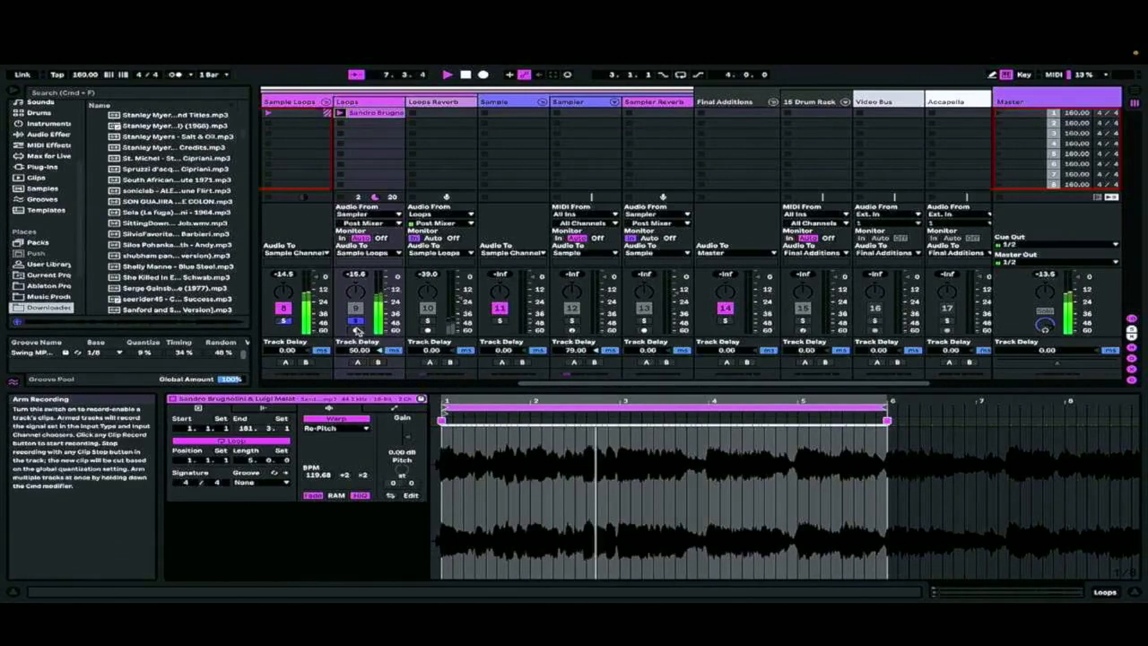
left_click(357, 321)
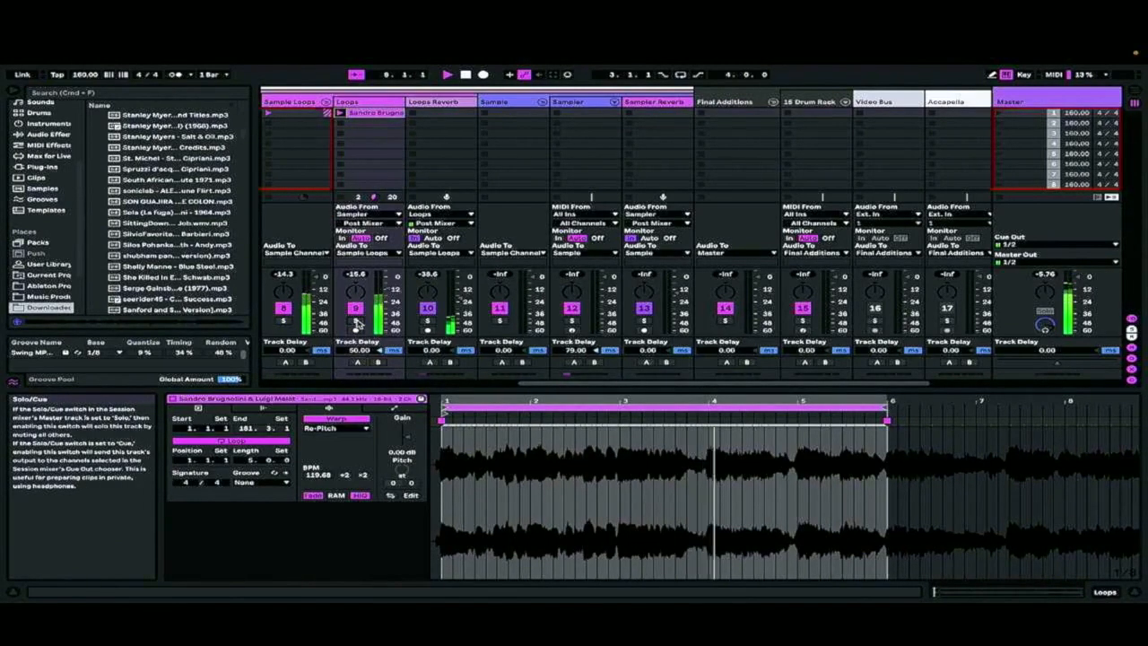
Set the Sample Channel's Duck Buddy input to 5-808 Core Kit and its channel to Bass Drum | Bass Drum 808 | Post FX
scroll(461, 140, "left", 5)
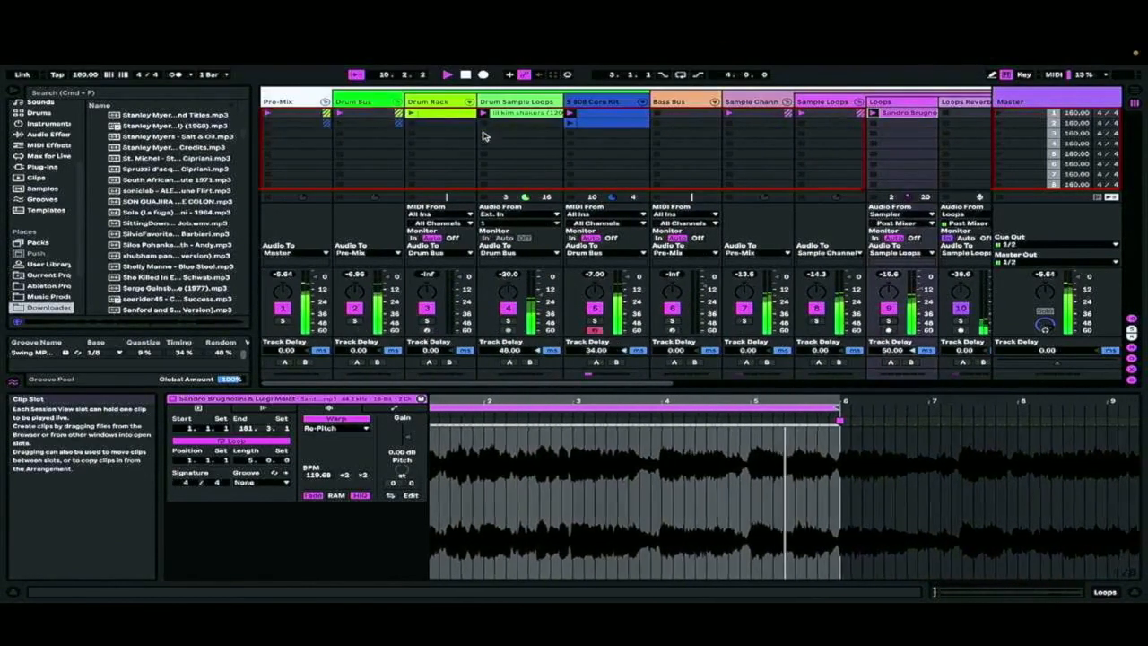
left_click(770, 102)
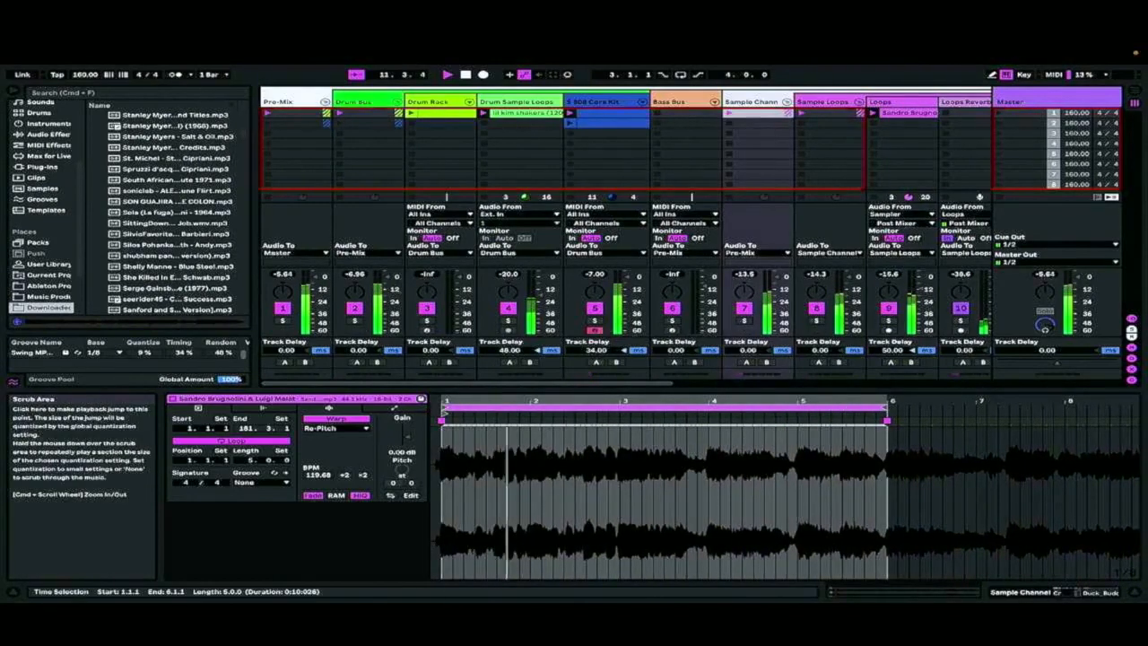
left_click(1055, 593)
left_click(523, 490)
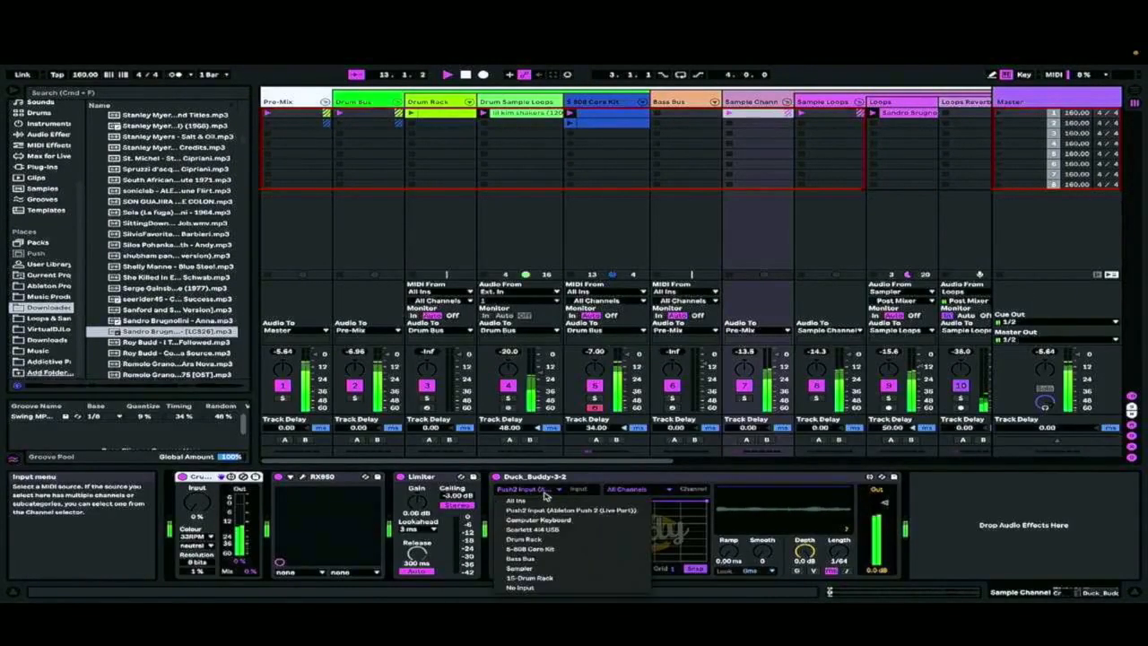
left_click(538, 548)
left_click(660, 492)
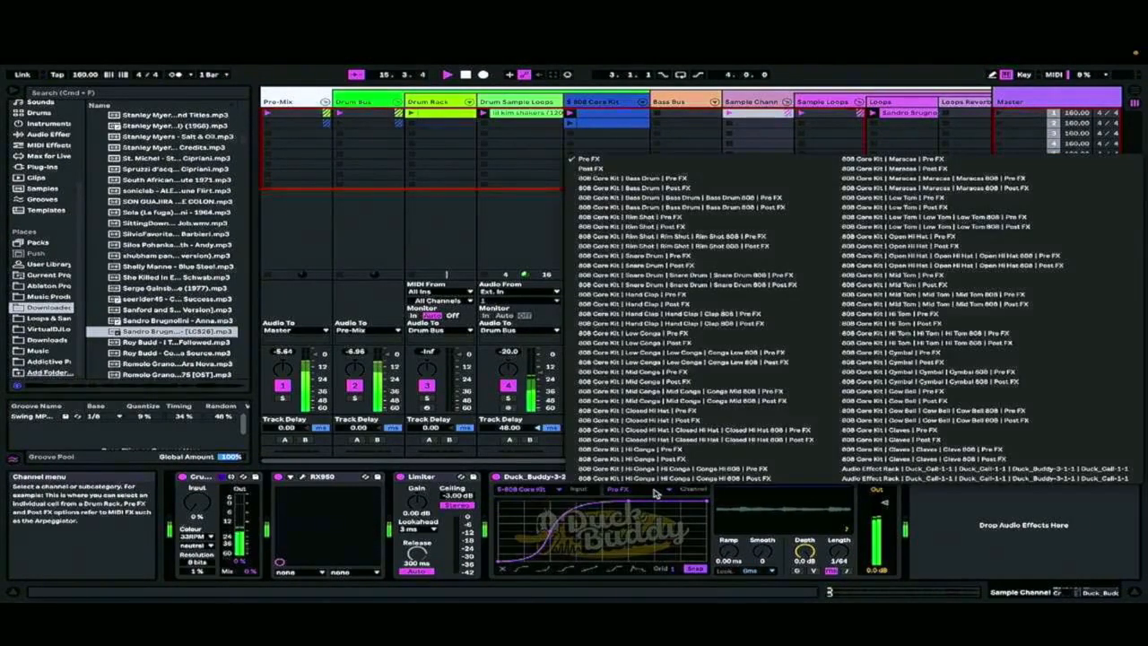
left_click(708, 188)
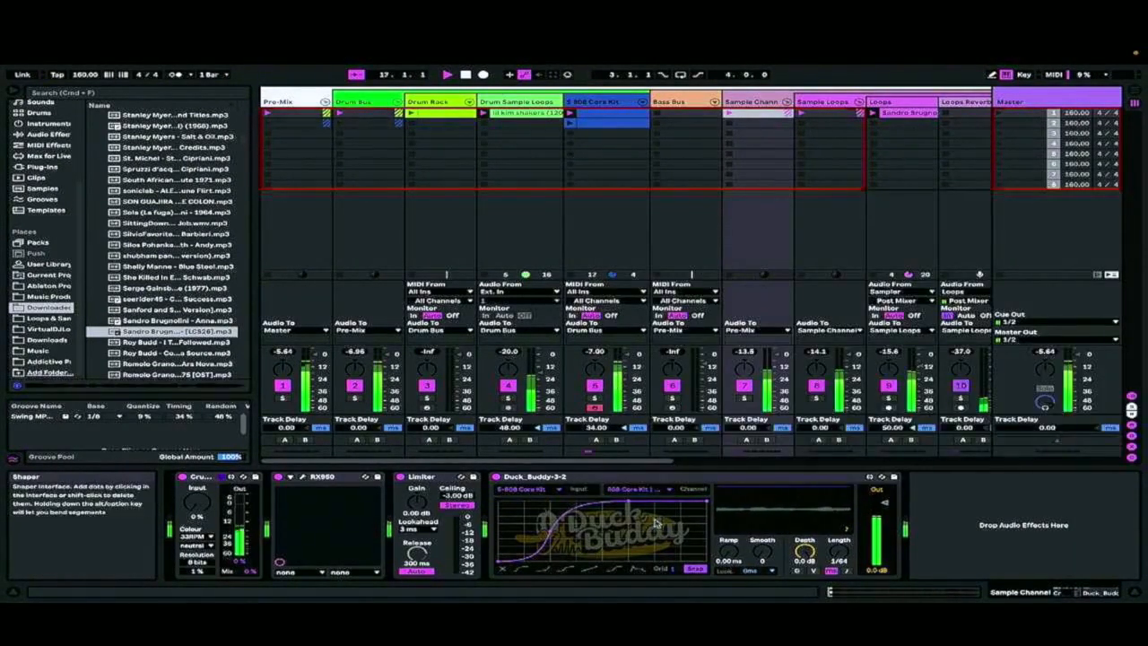
left_click(636, 492)
left_click(731, 212)
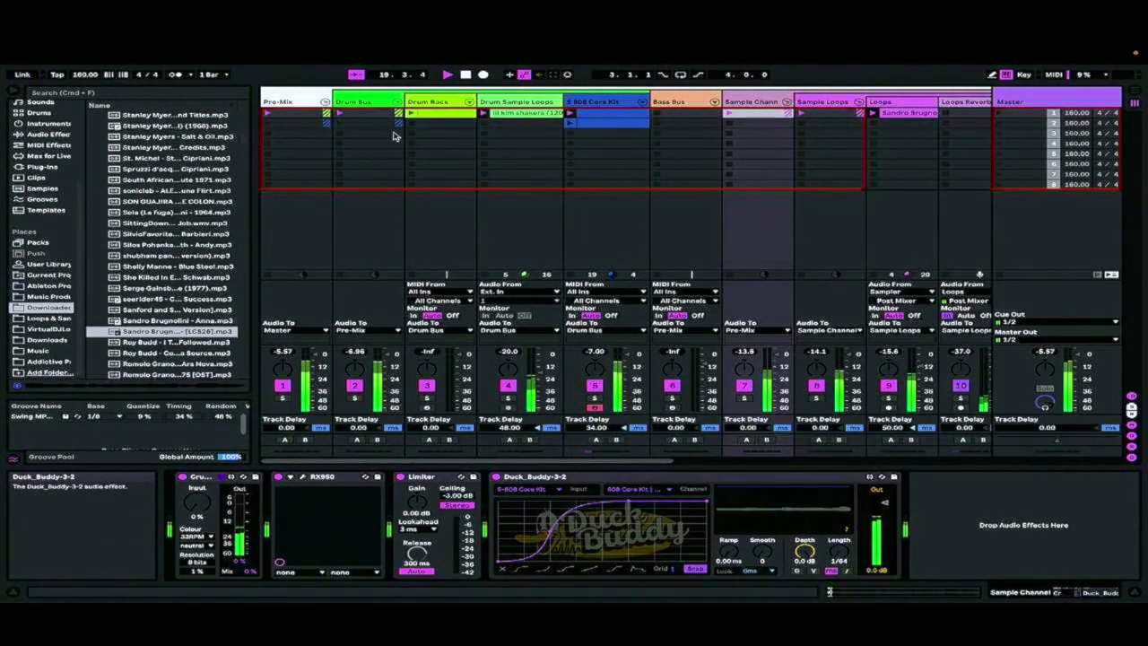
left_click(618, 114)
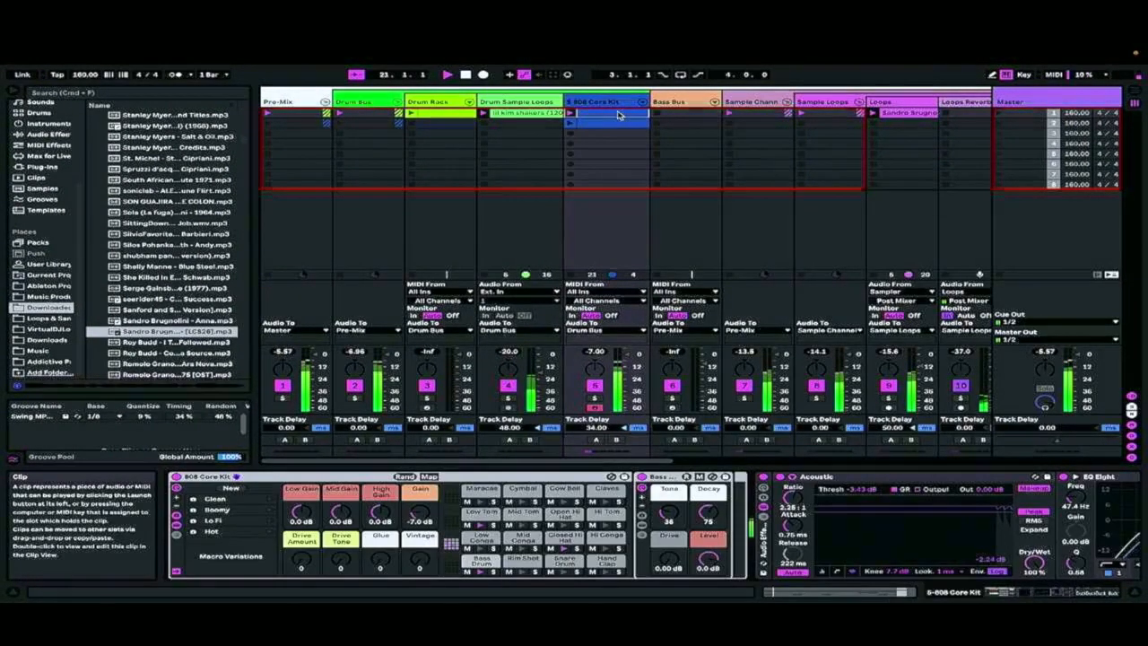
left_click(453, 115)
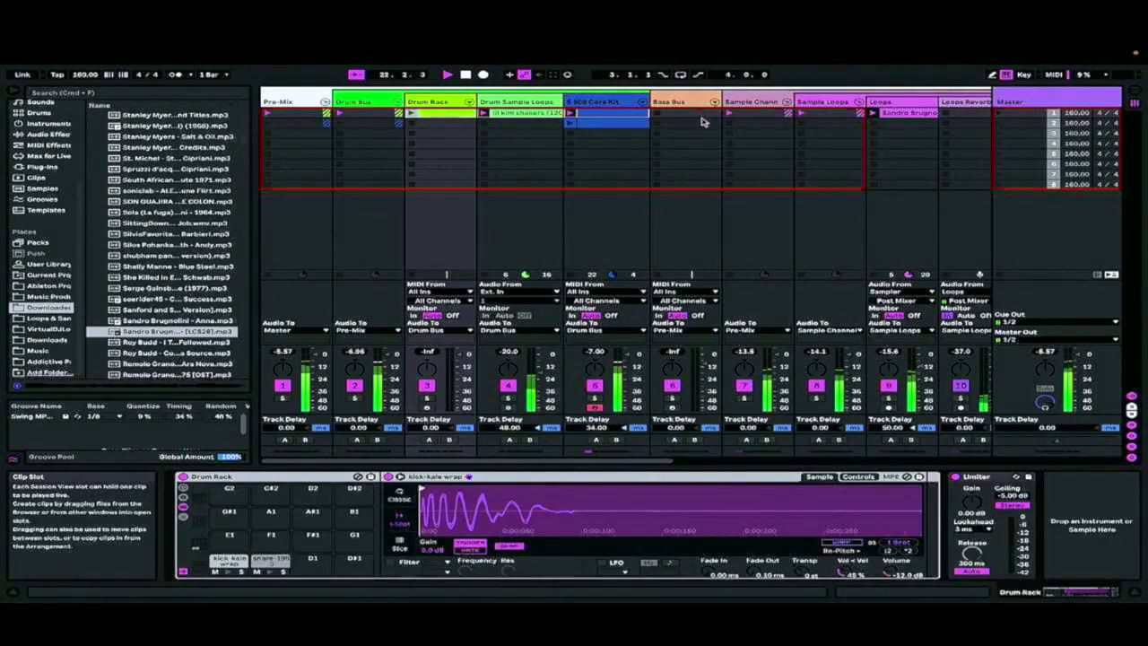
left_click(642, 114)
Set the Sandro Brugnolini clip's warp mode to Complex and raise its gain to about 1.31 dB
double_click(935, 115)
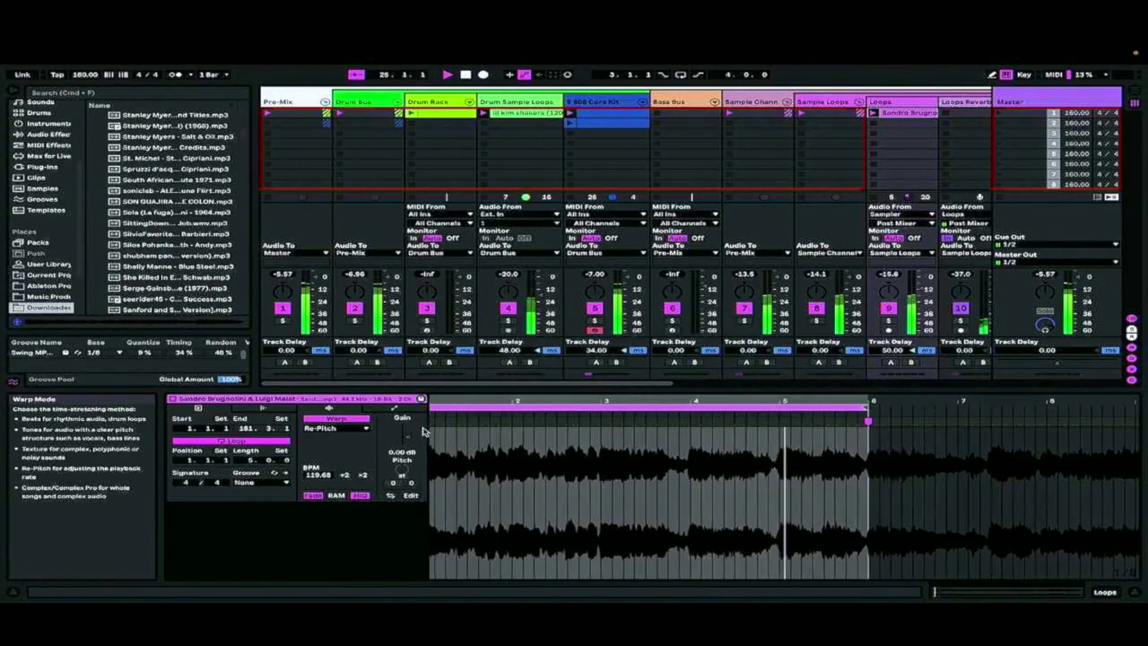
left_click(341, 428)
left_click(365, 429)
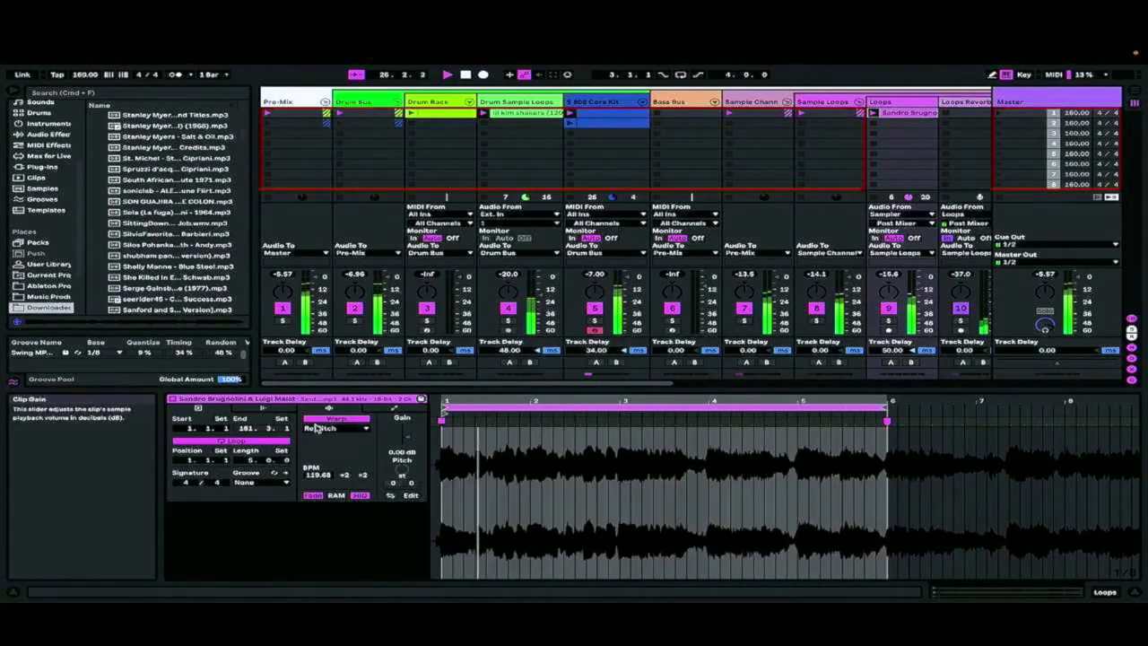
left_click(320, 428)
left_click(320, 471)
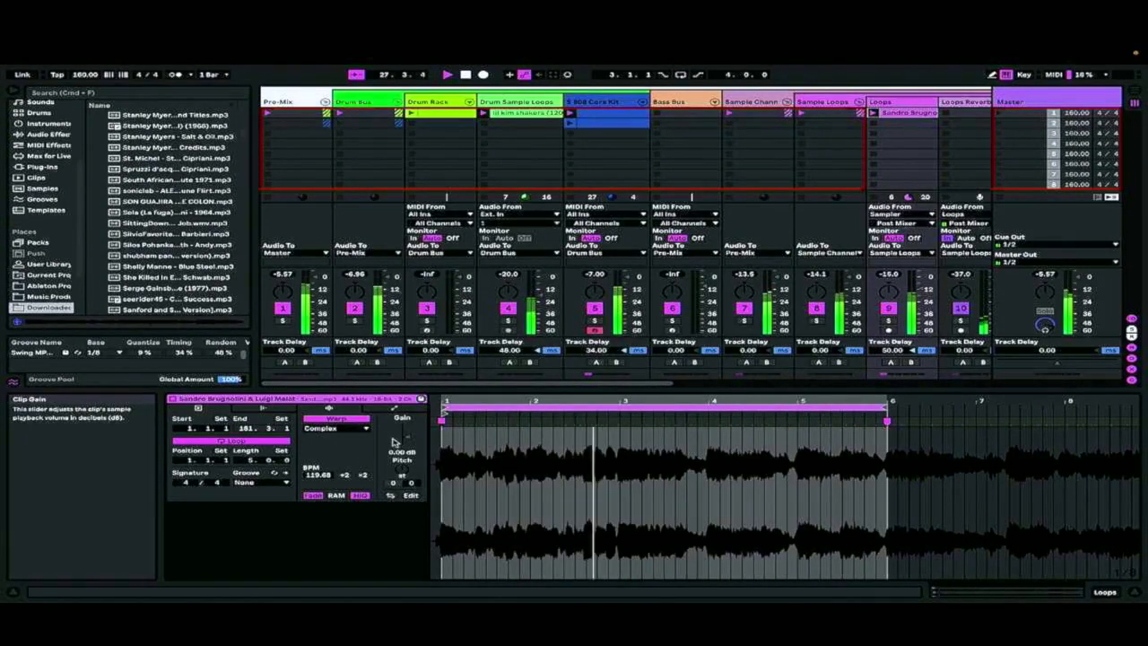
left_click_drag(405, 439, 405, 429)
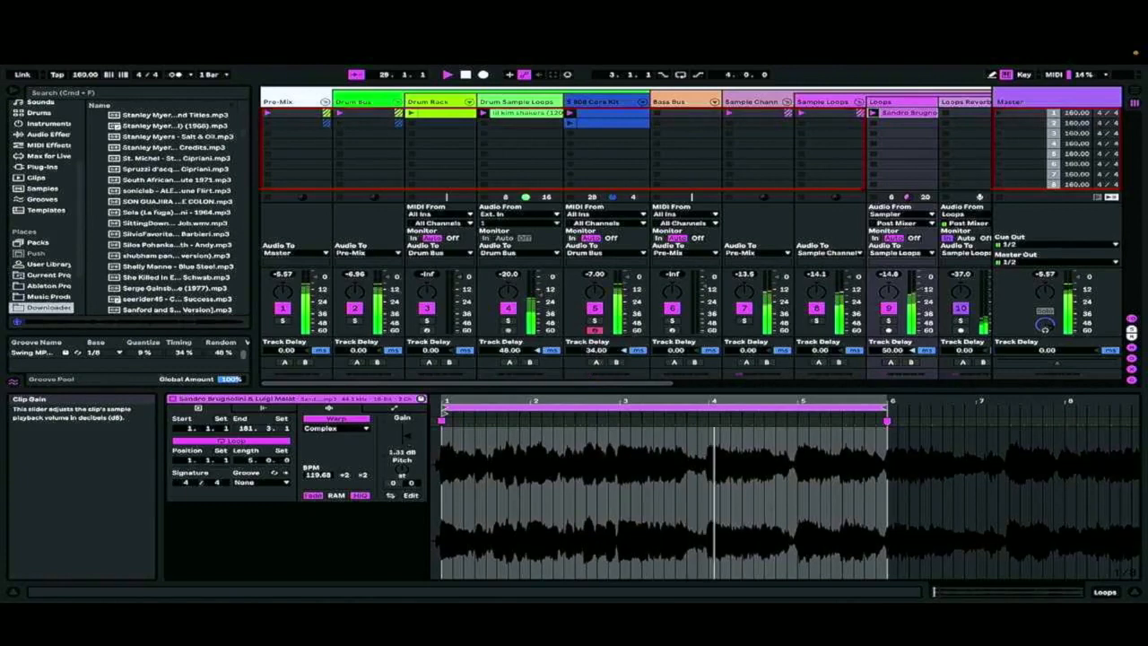
Launch the second 808 Core Kit clip and open the first clip's notes
left_click(572, 125)
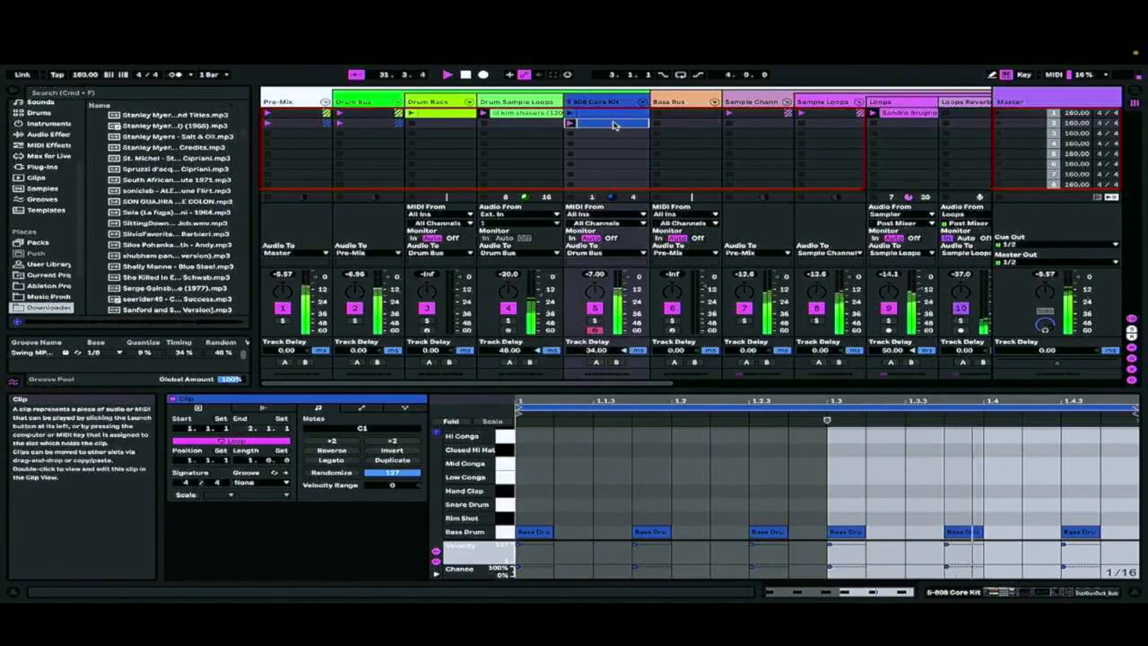
left_click(604, 116)
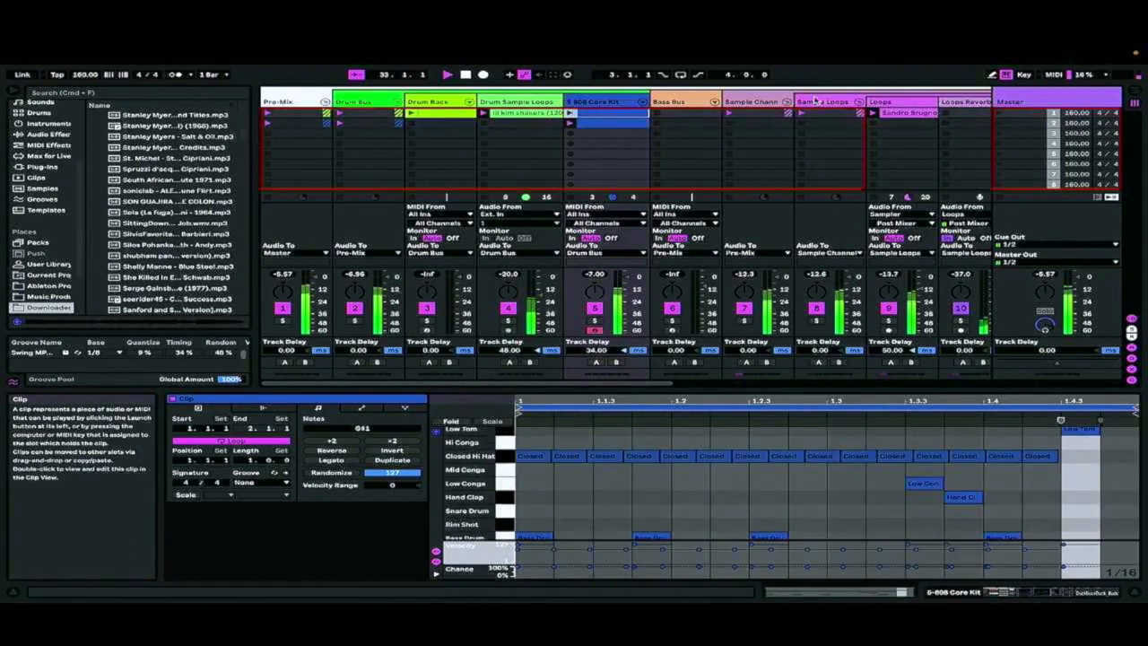
Switch the Sample Channel's Duck Buddy trigger channel to 808 Core Kit | Bass Drum | Post FX, with 5-808 Core Kit as input
left_click(751, 102)
left_click(1074, 591)
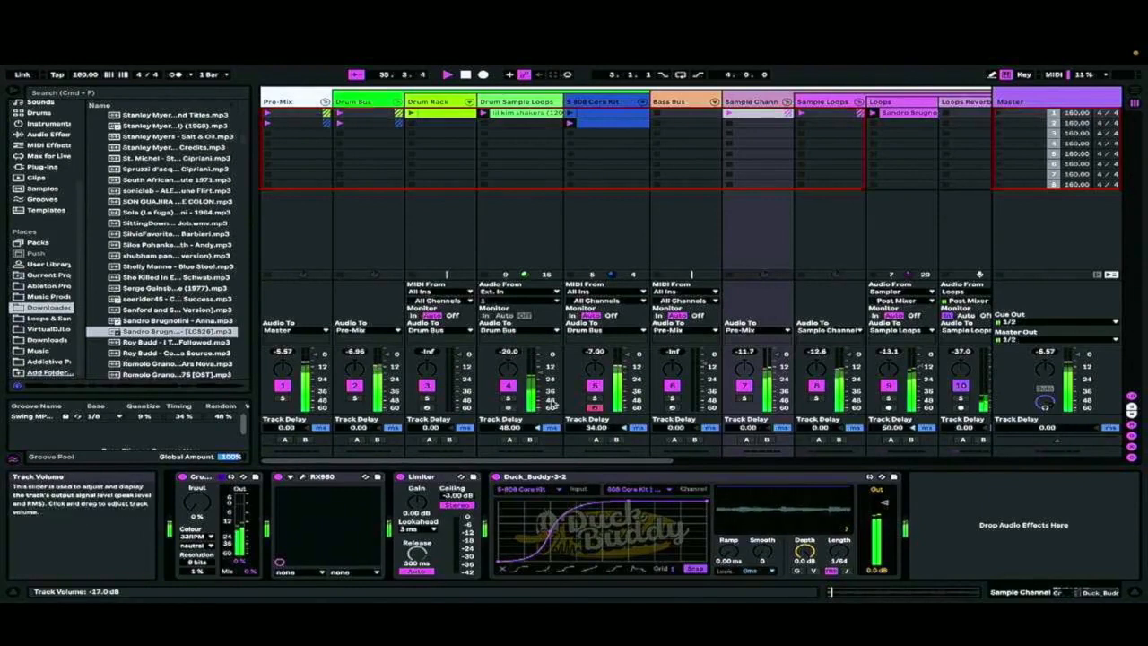
left_click(548, 490)
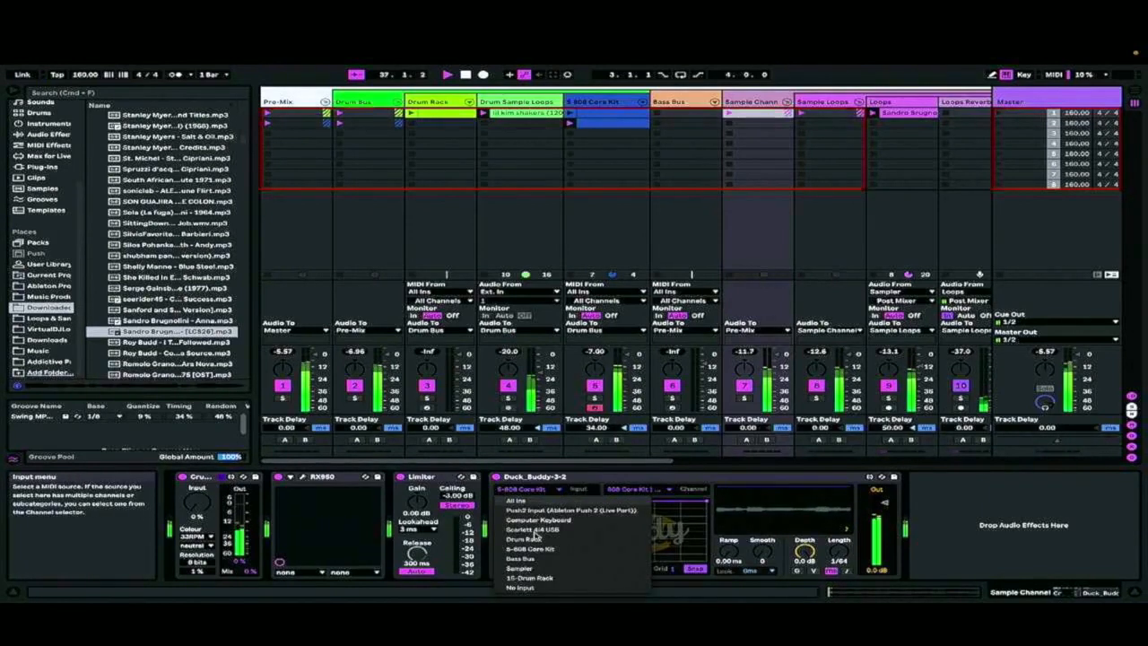
left_click(574, 550)
left_click(639, 489)
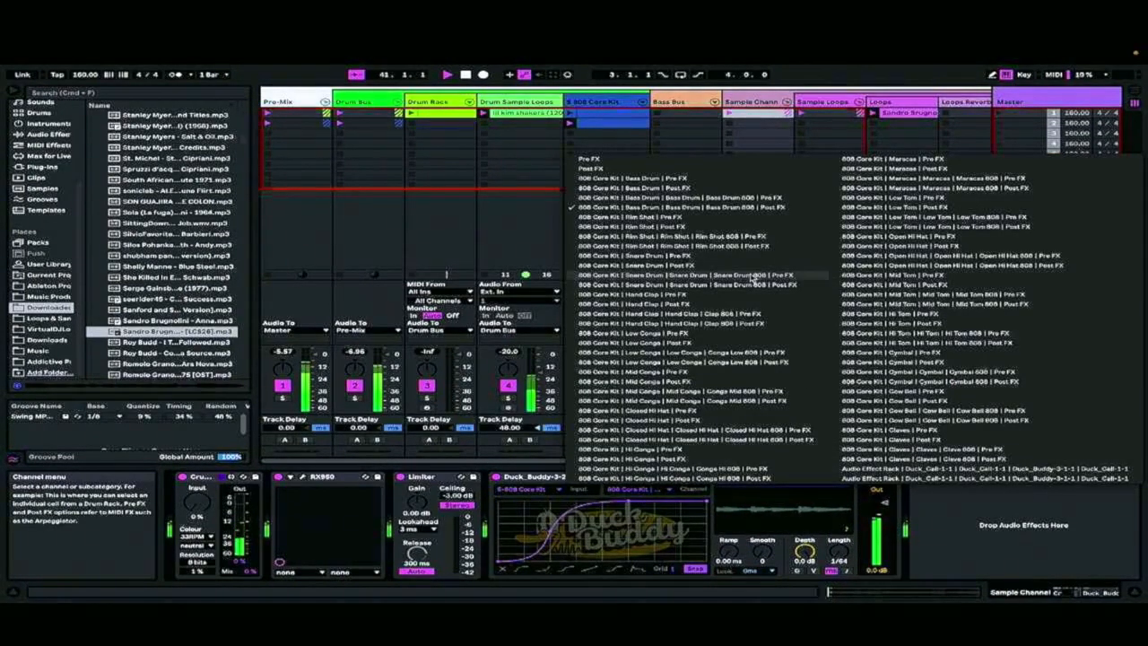
left_click(701, 190)
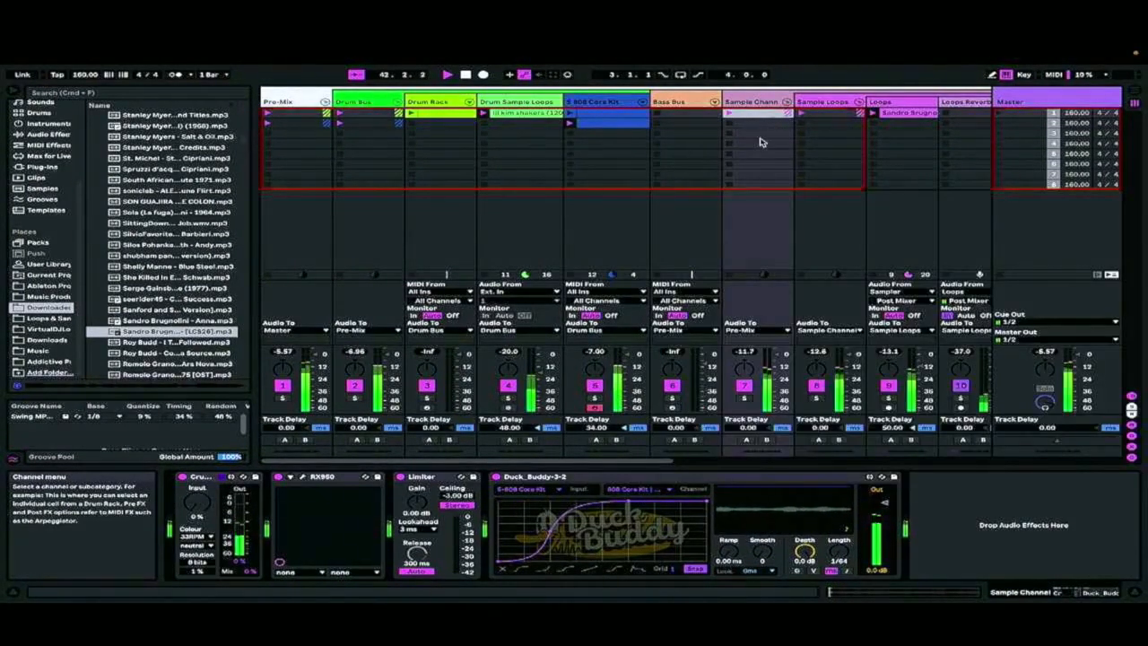
Duplicate the second 808 Core Kit clip into the track's third slot
double_click(604, 130)
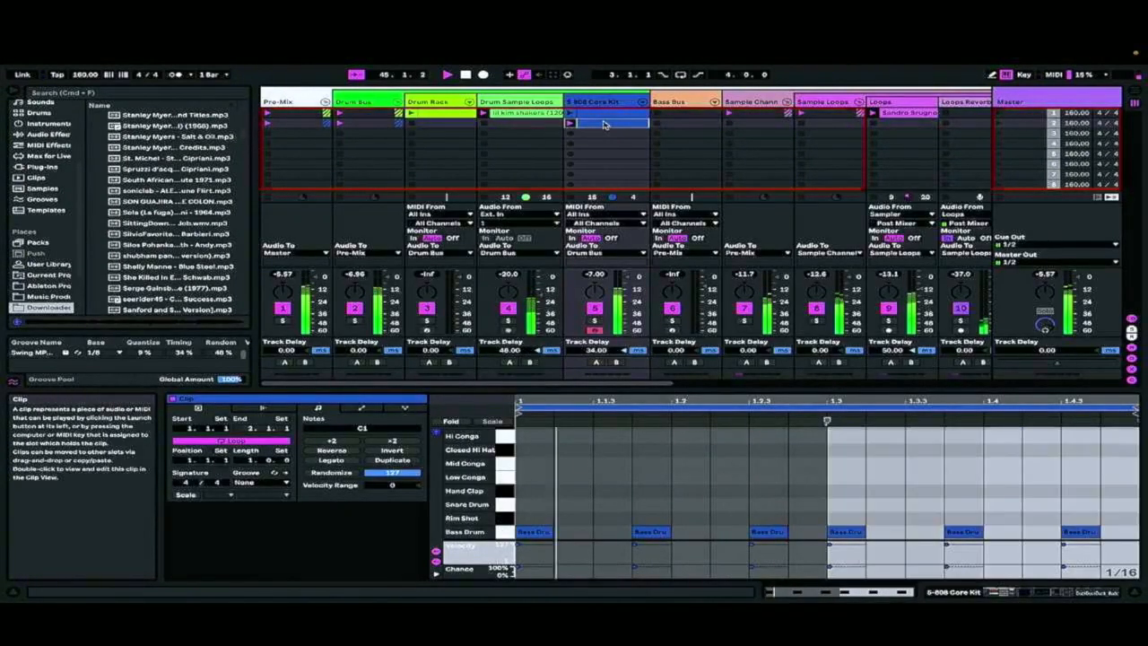
right_click(617, 125)
left_click(640, 147)
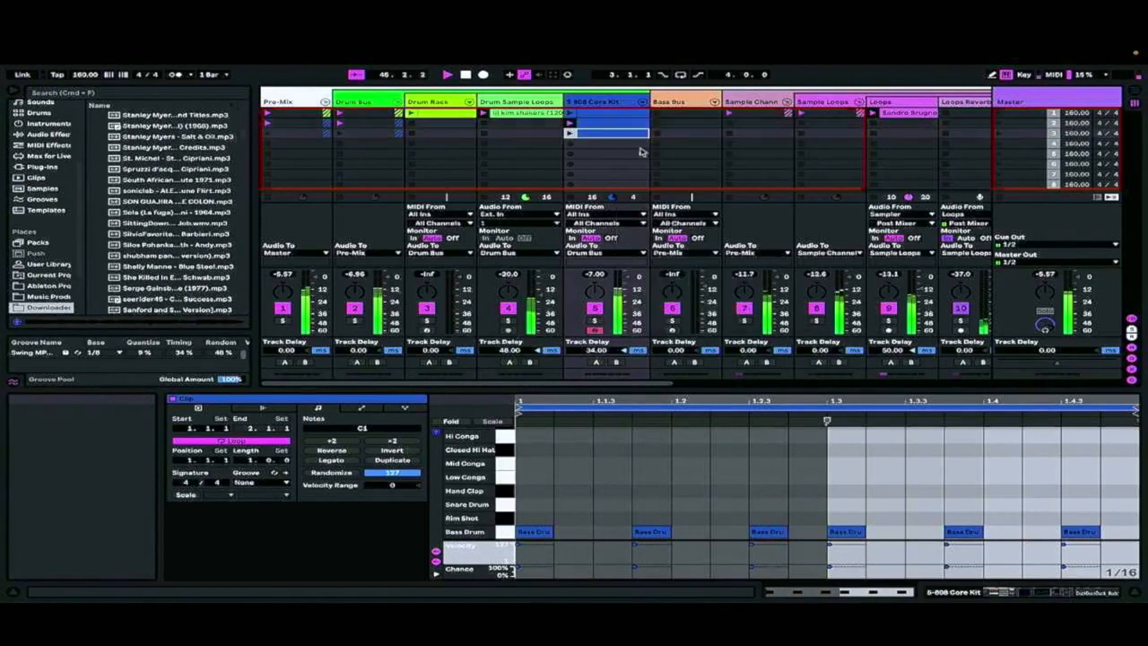
Move the duplicated clip's bass drum note at 1.3.1 to the Snare Drum row and launch the clip
left_click(819, 477)
left_click(852, 533)
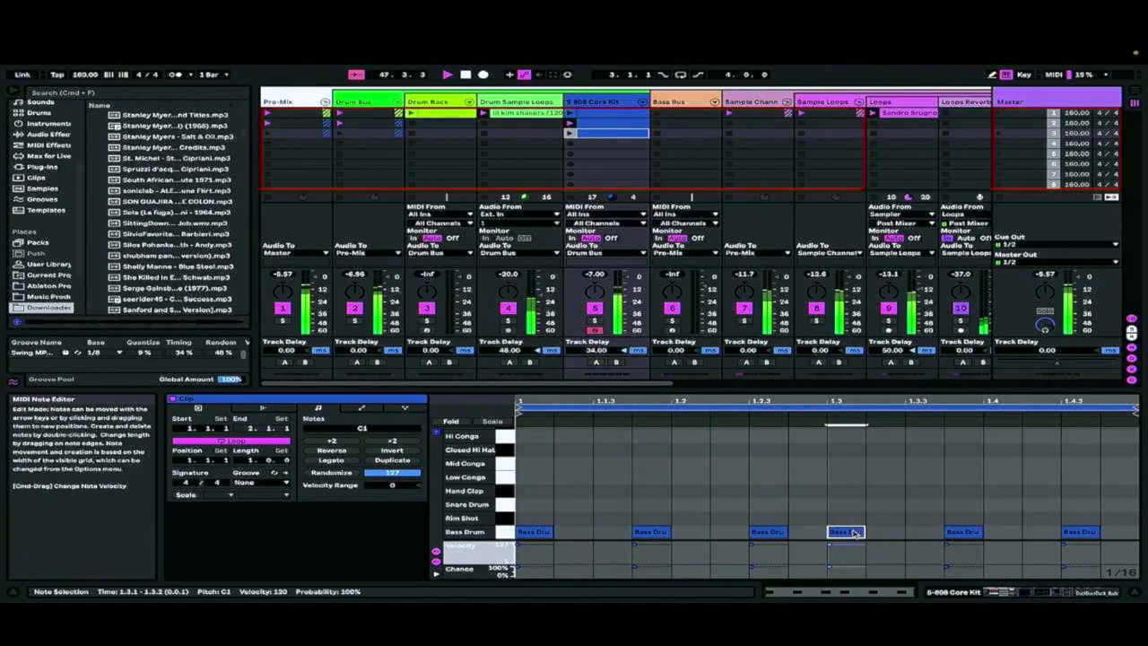
key("Up")
key("Up")
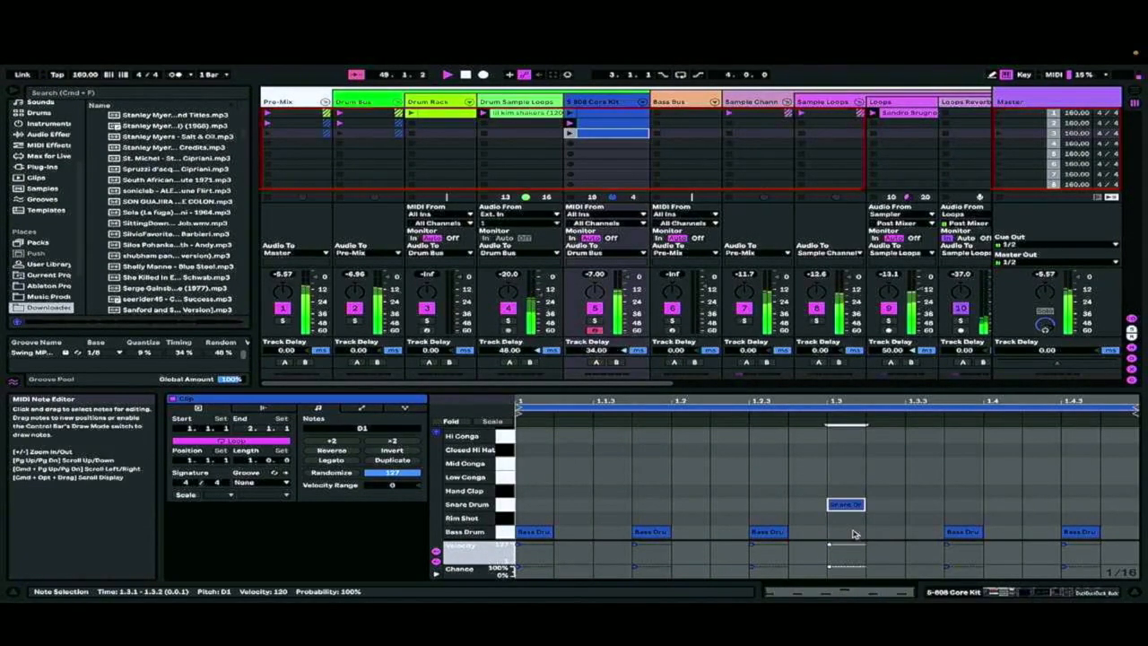
left_click(570, 134)
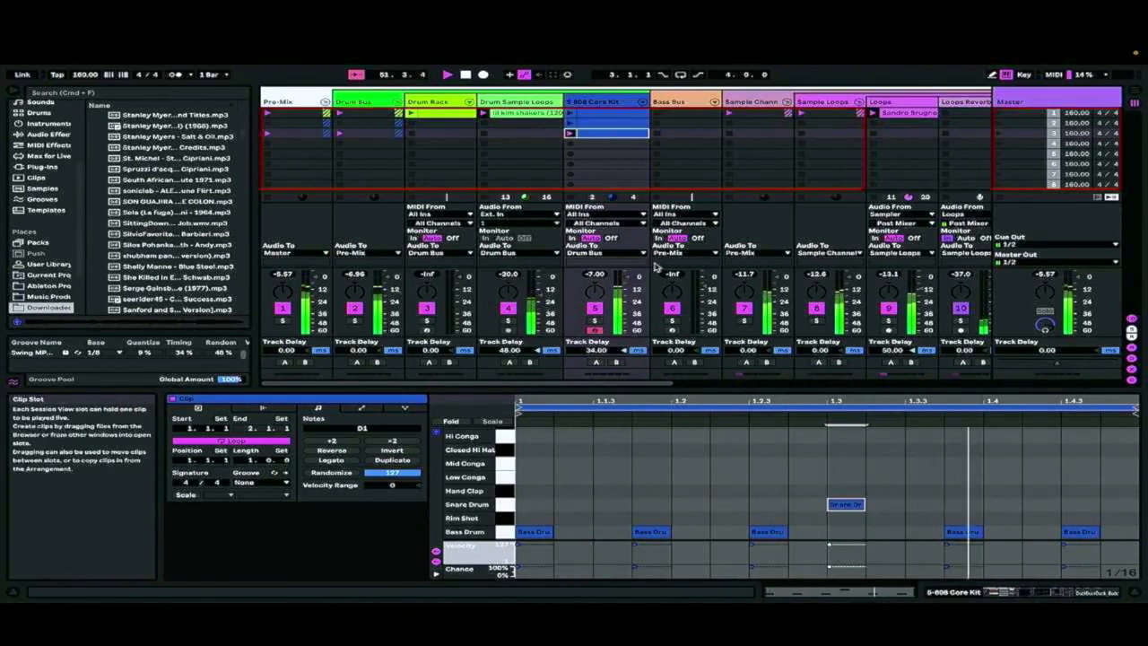
key("Right")
key("Right")
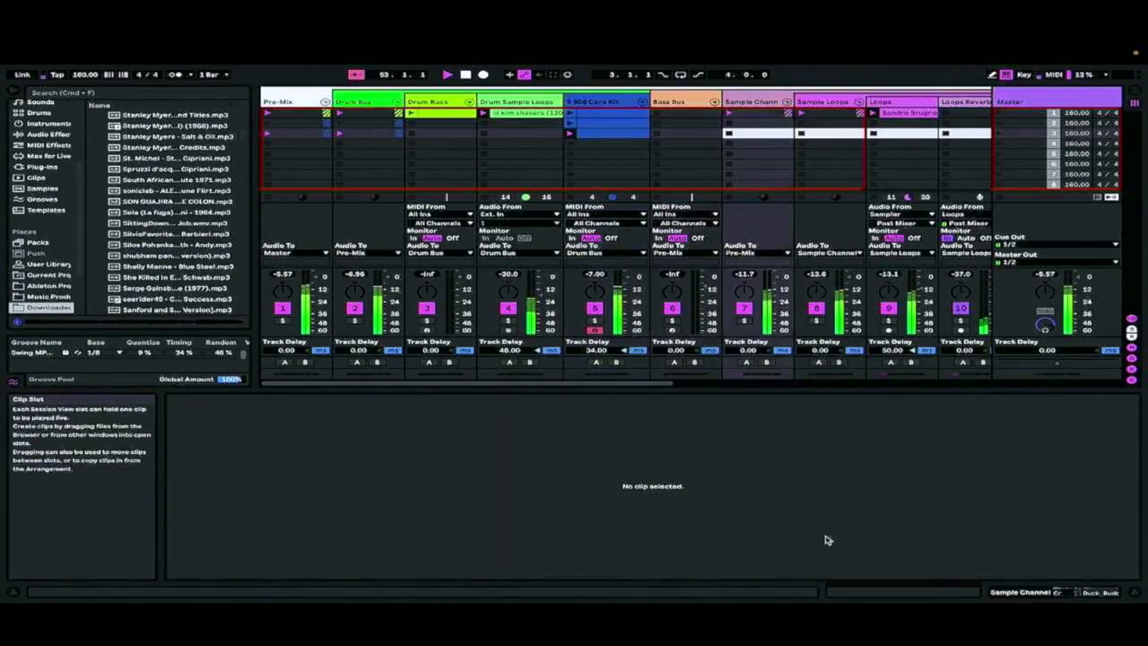
key("Left")
key("Left")
key("Left")
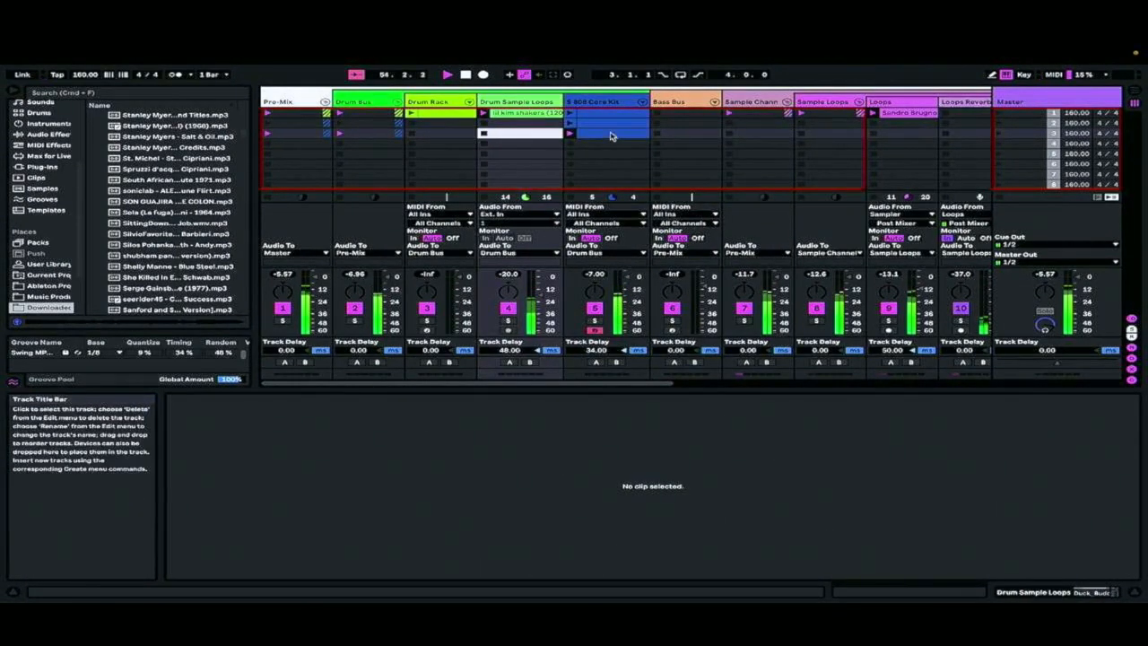
Shift the third clip's snare note one sixteenth later to 1.3.2, auditioning the pattern with the snare at 1.3.1 as well
key("Right")
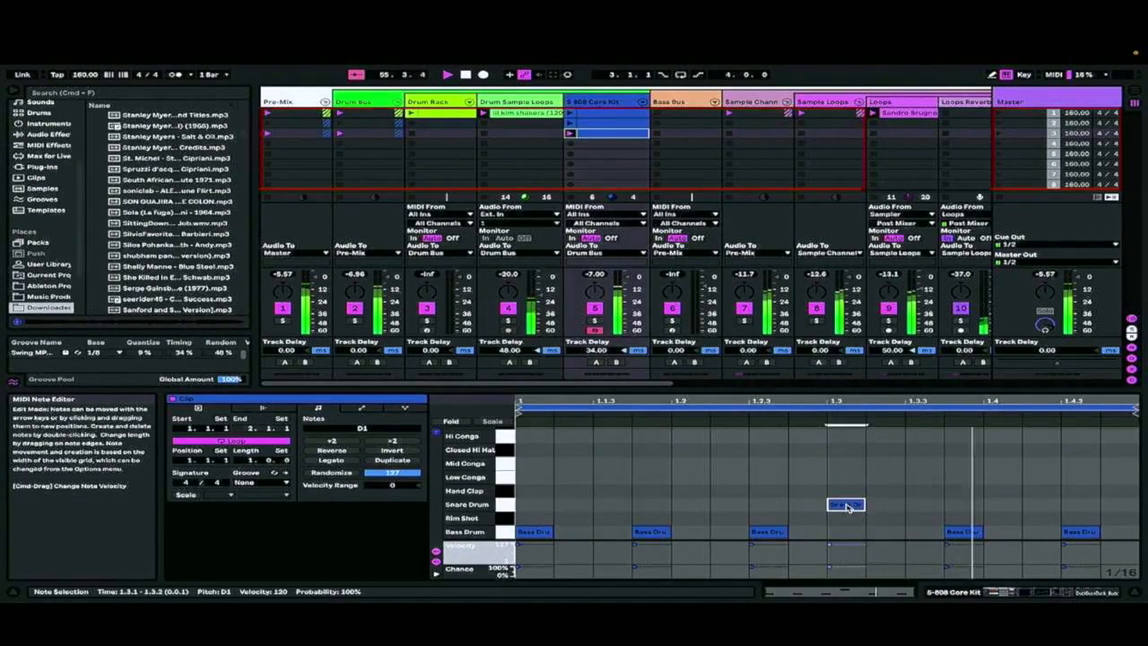
key("Right")
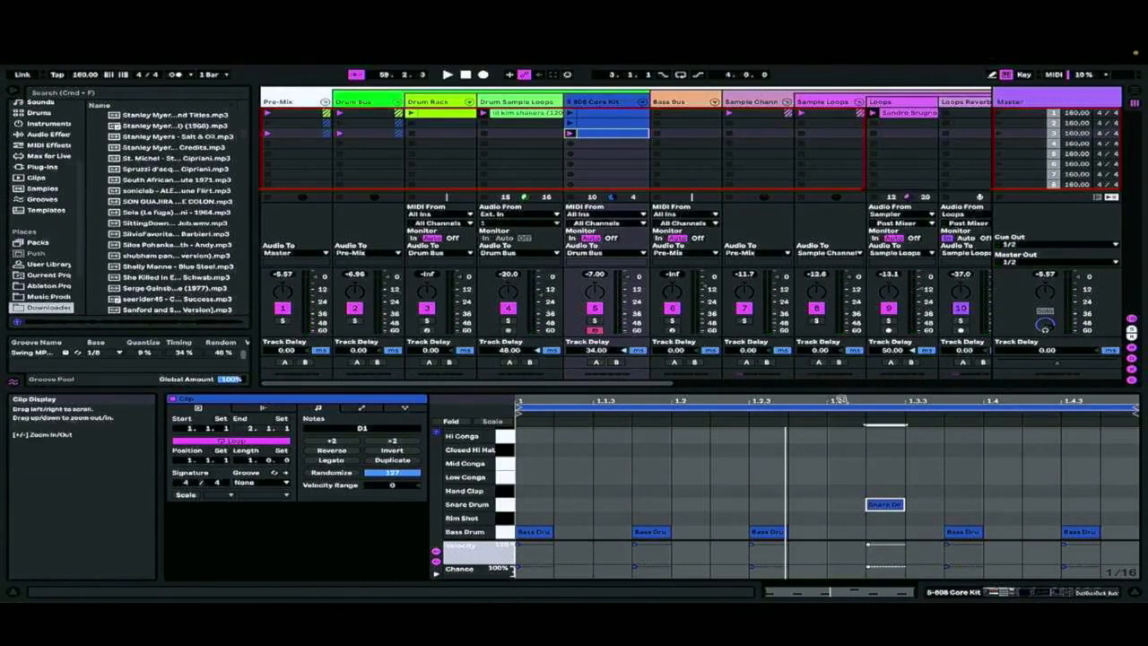
key("Left")
key("space")
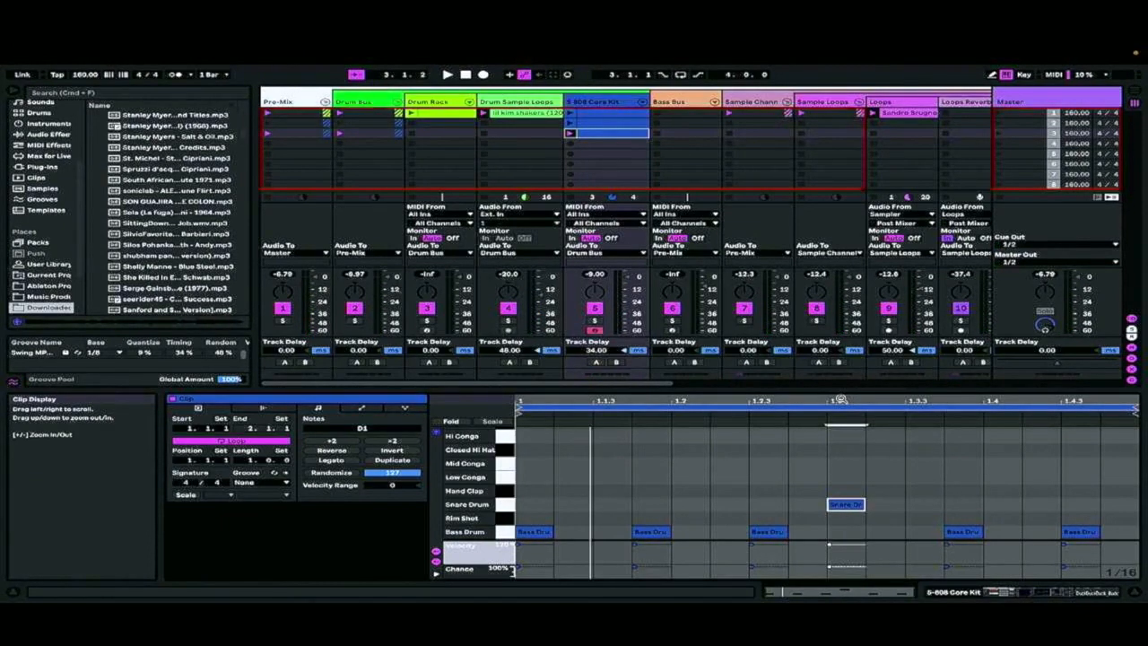
key("Right")
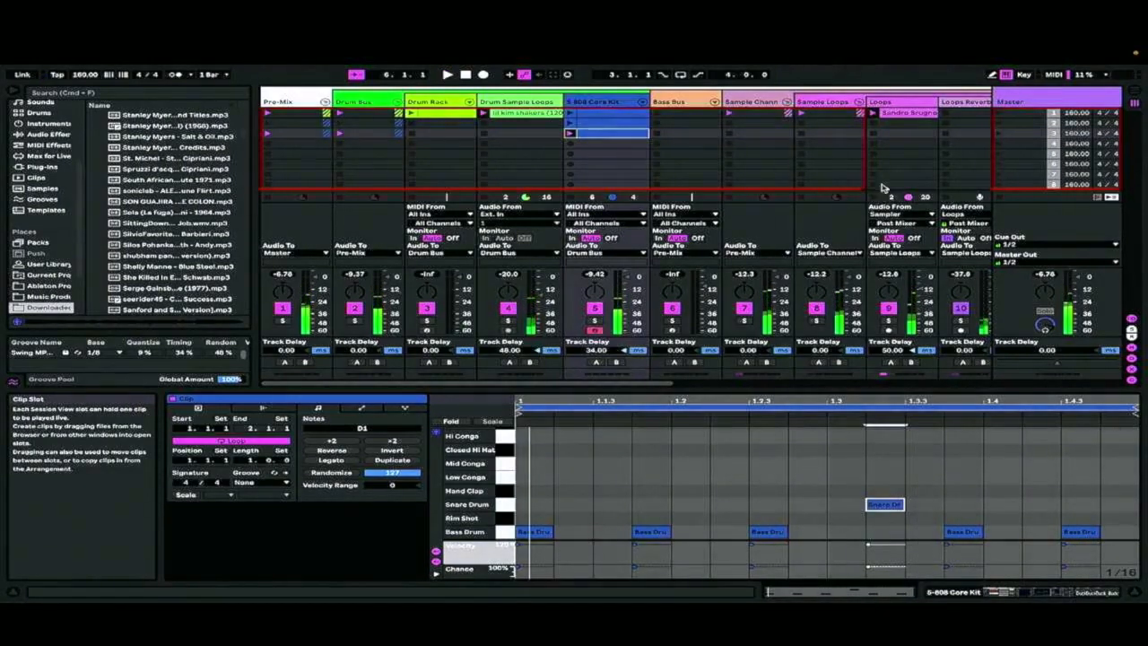
Launch the second 808 Core Kit clip and remove its bass drum note at 1.3.1
left_click(570, 128)
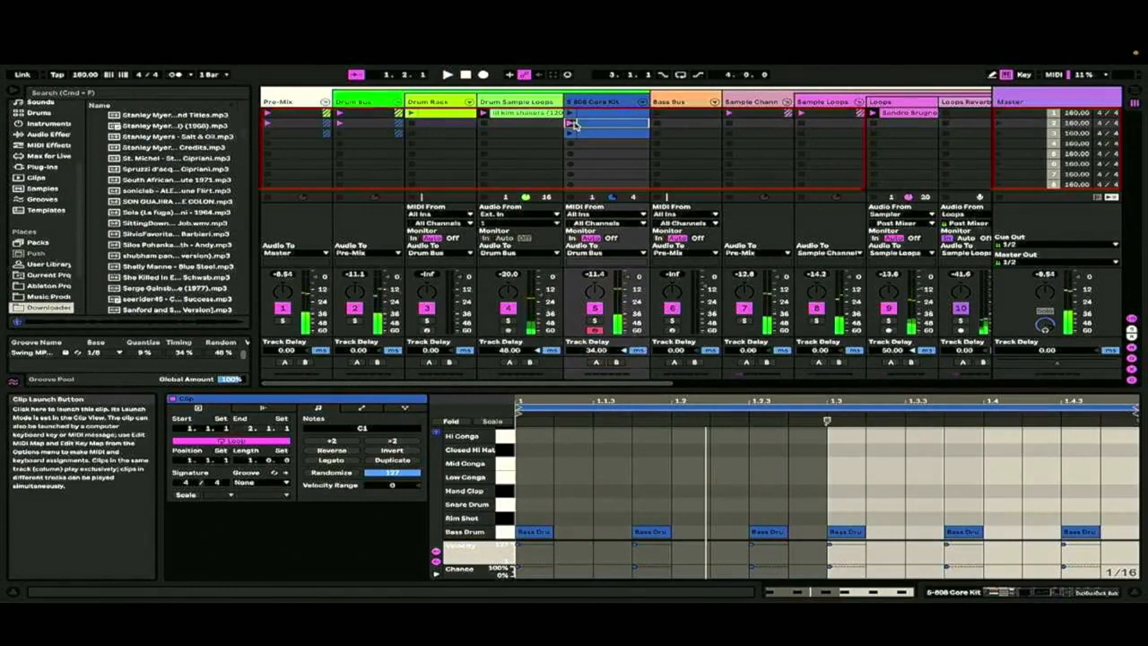
double_click(600, 125)
left_click(850, 529)
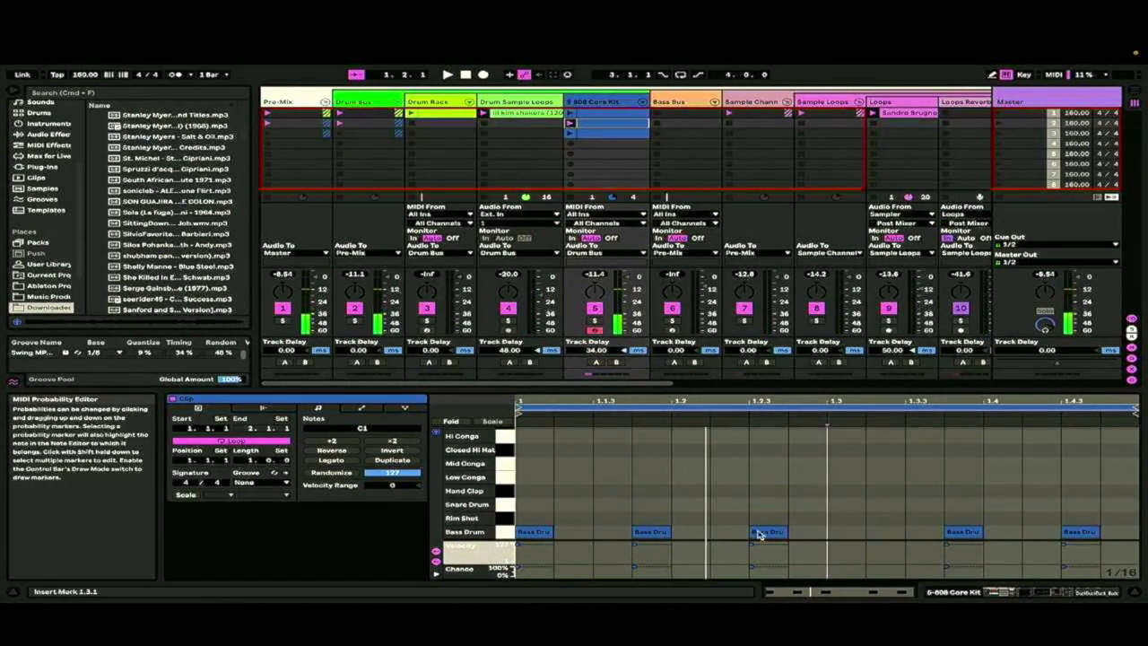
Start playback and delete the clip in the 808 Core Kit track's first slot
left_click(641, 535)
key("Delete")
key("space")
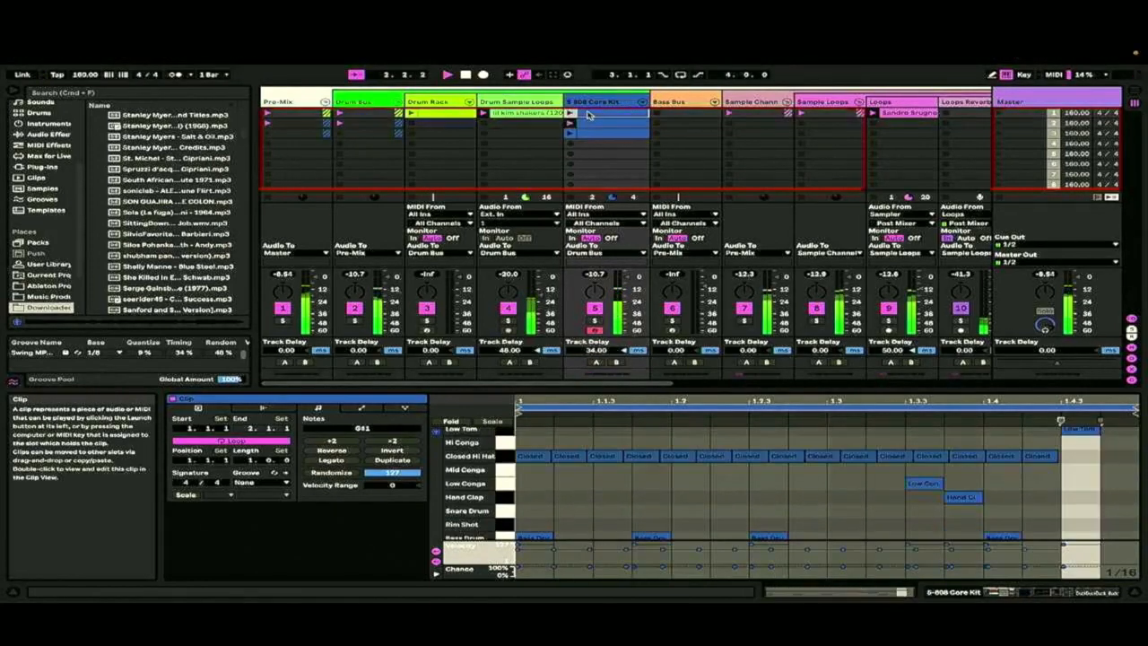
left_click(833, 115)
scroll(825, 115, "right", 5)
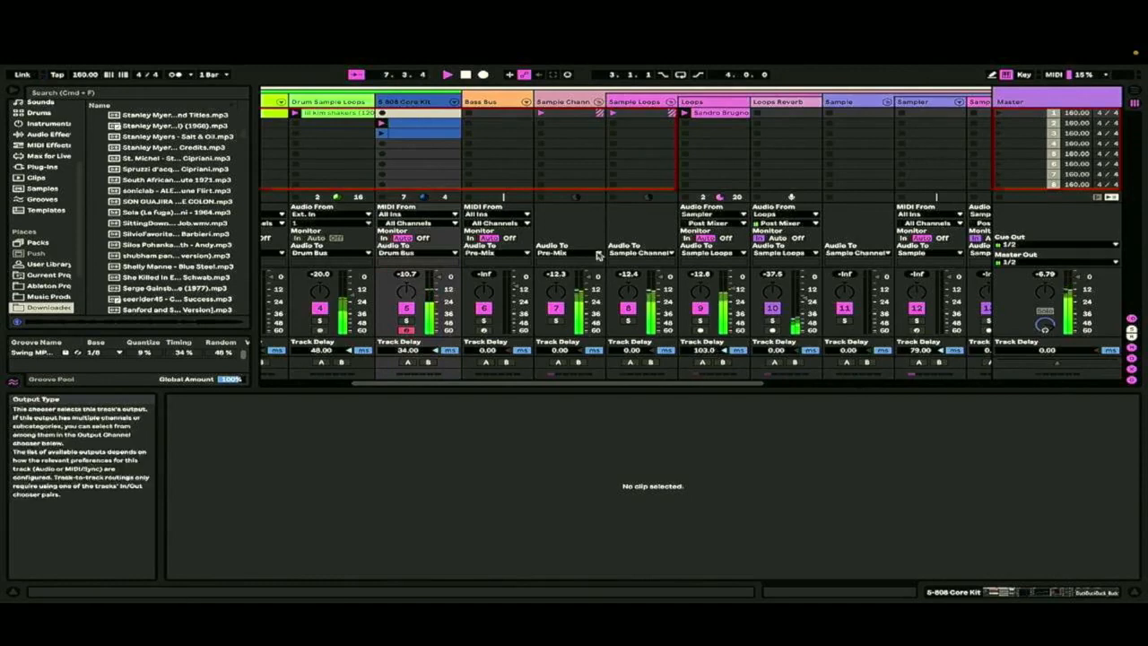
scroll(460, 139, "left", 5)
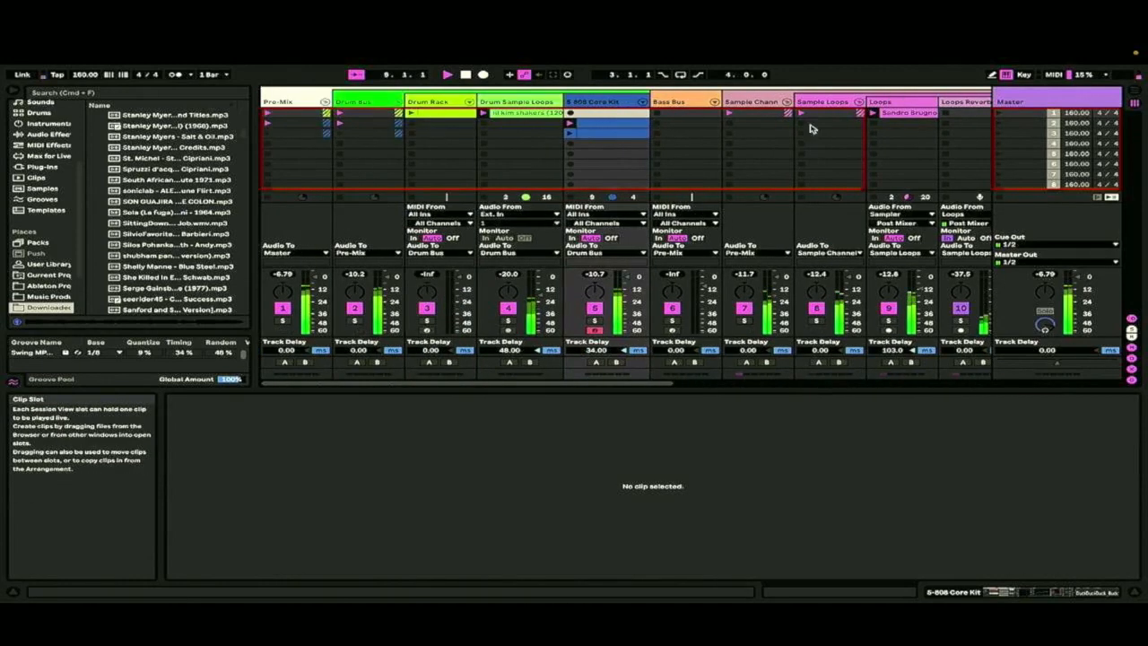
Inspect the Sample Channel, Drum Bus and Loops tracks, including the Loops track's device chain
left_click(757, 102)
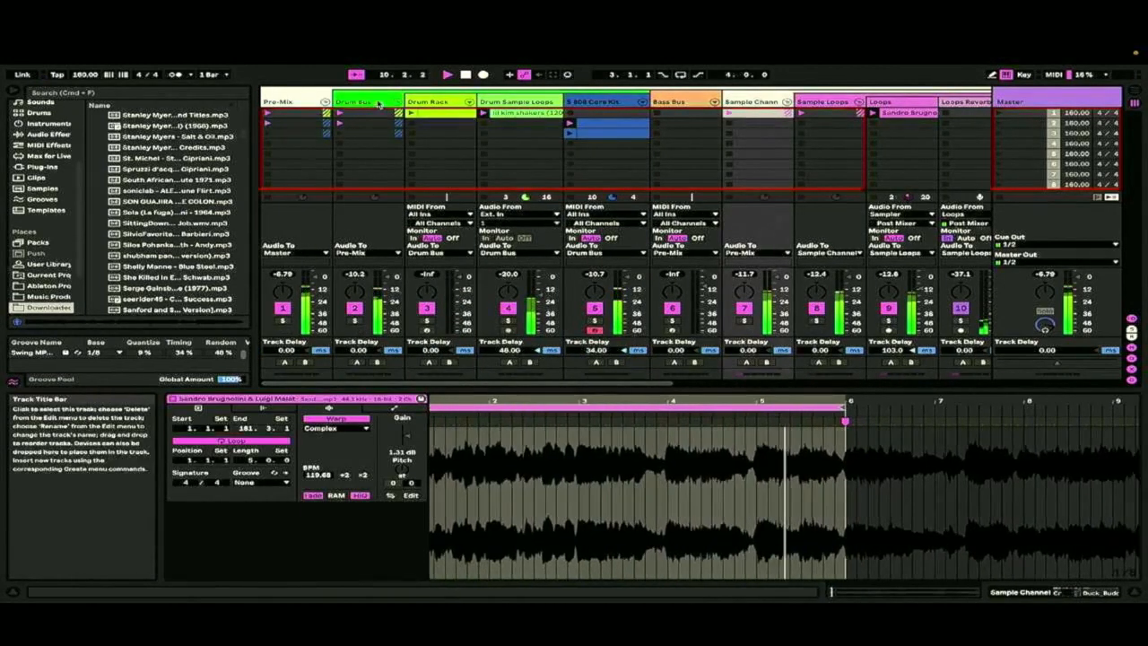
left_click(378, 104)
scroll(889, 210, "right", 5)
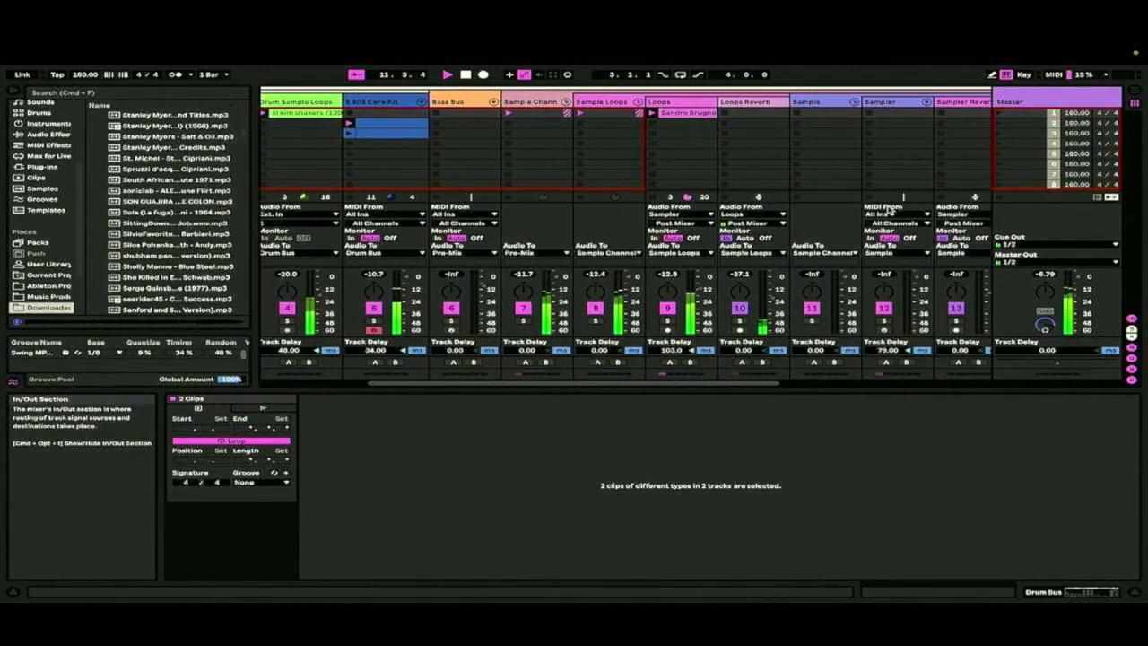
left_click(611, 103)
left_click(674, 103)
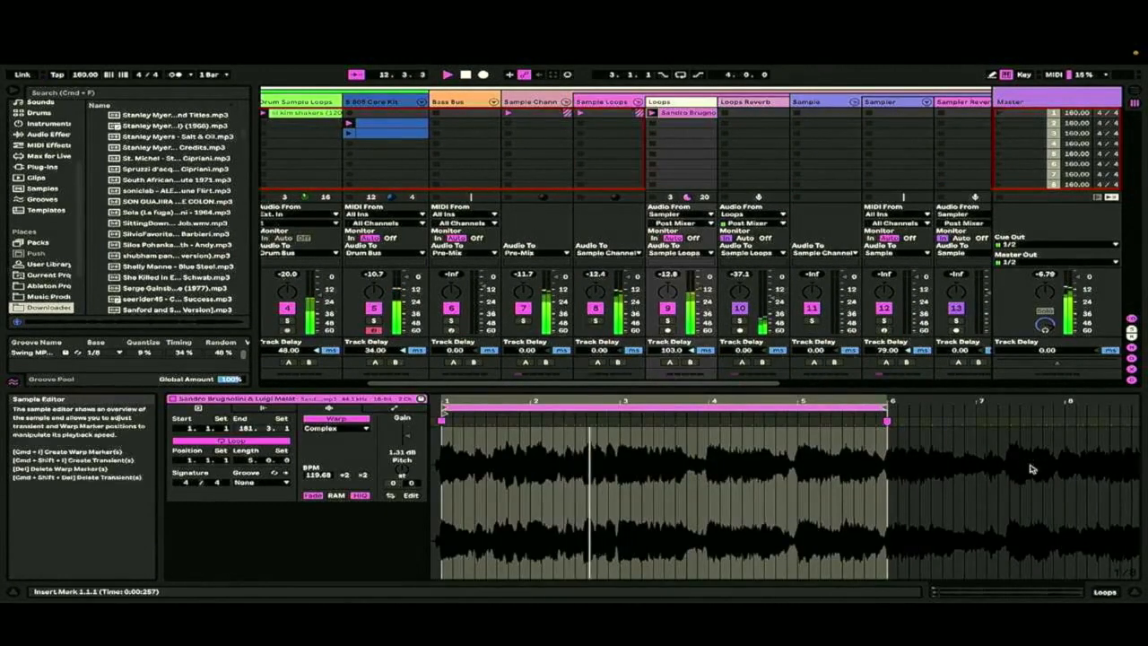
left_click(1103, 592)
scroll(657, 115, "left", 5)
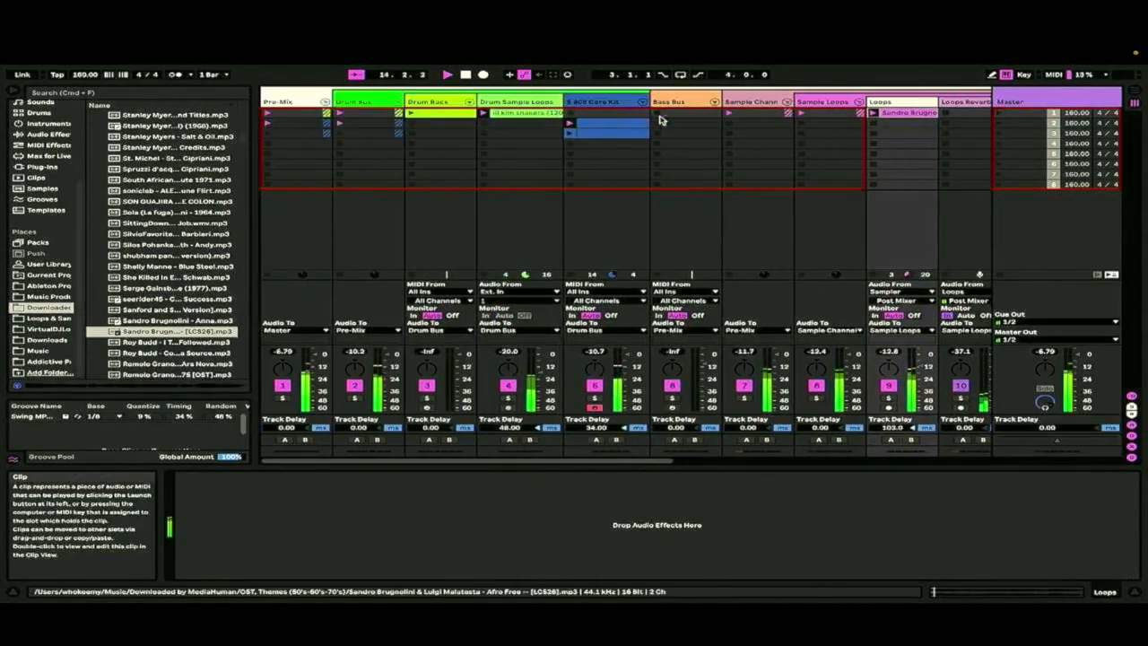
Stop playback, cue the second 808 Core Kit clip and start recording into the arrangement
left_click(572, 134)
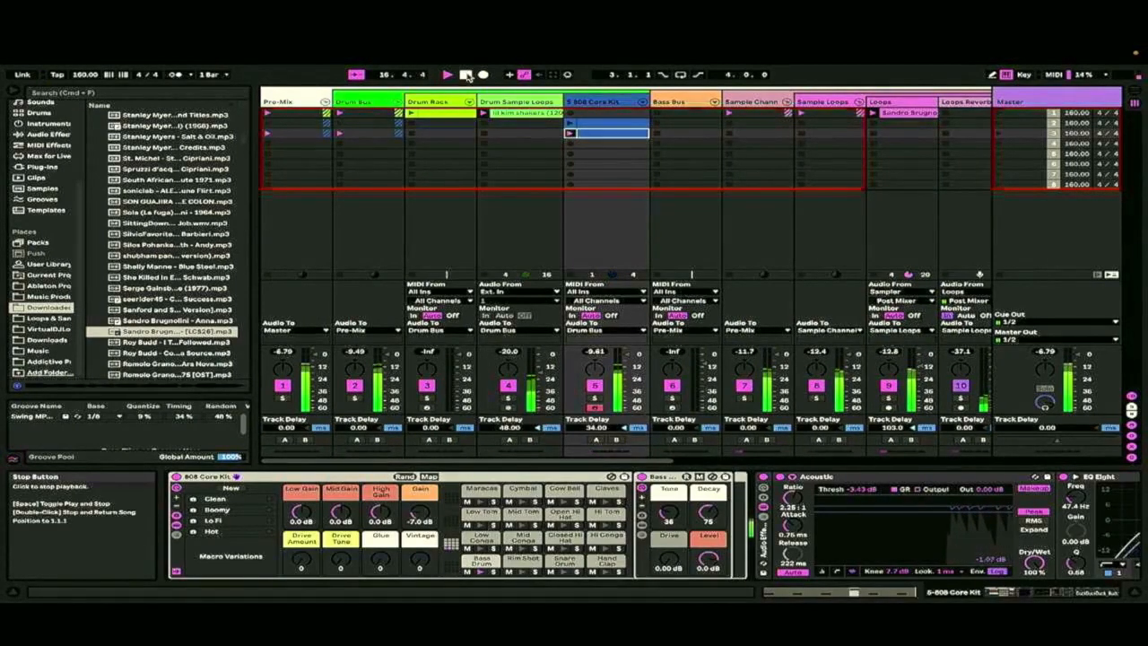
left_click(467, 76)
left_click(571, 124)
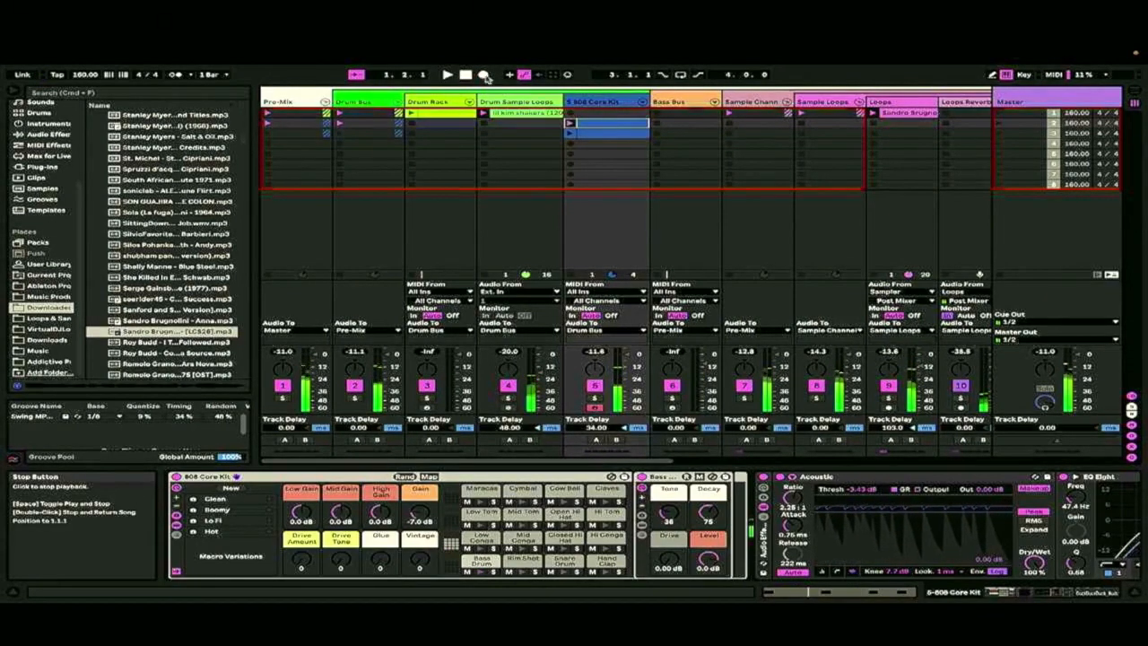
left_click(485, 76)
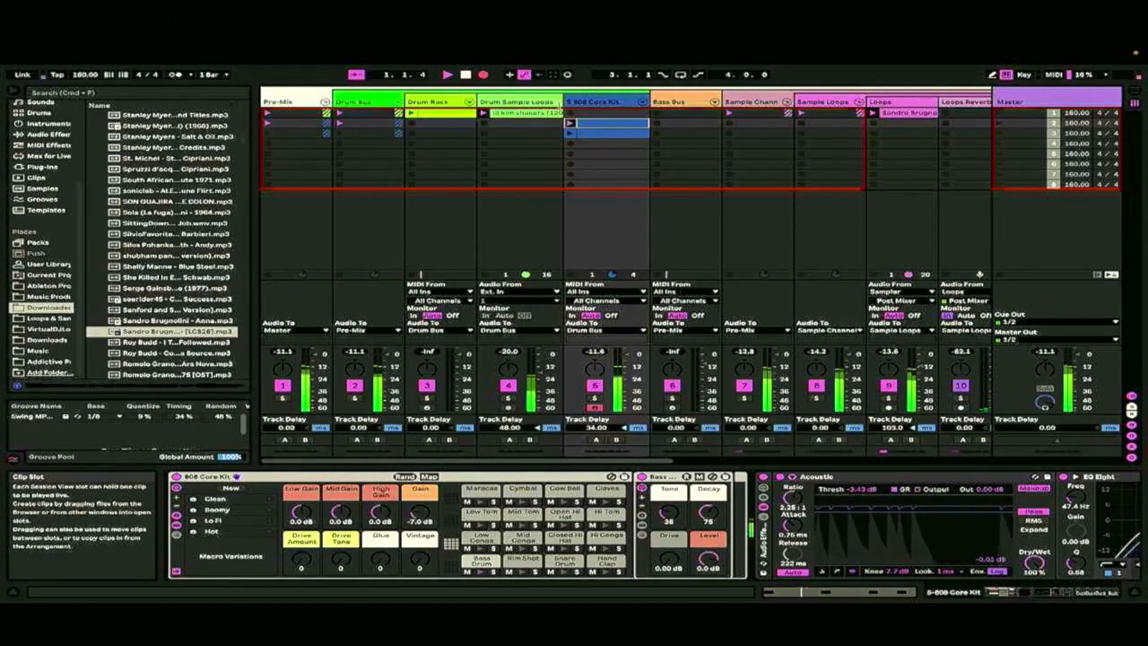
Colour the third 808 Core Kit clip light purple and duplicate it into the fourth slot
right_click(585, 133)
left_click(710, 282)
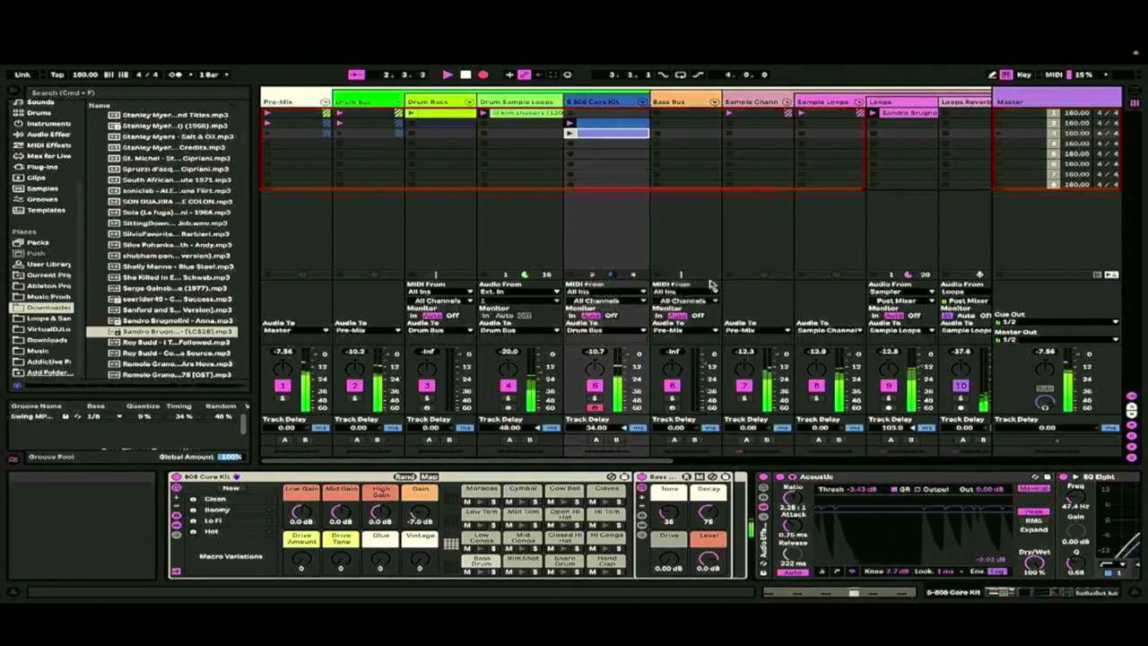
right_click(593, 134)
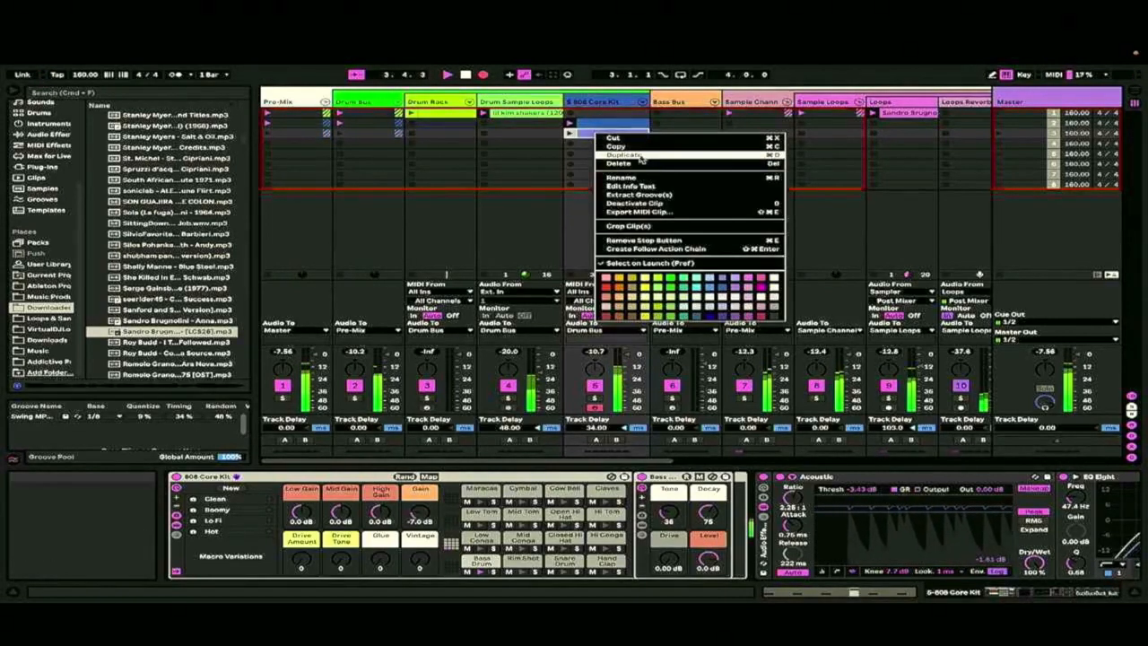
left_click(641, 157)
Add a snare drum note at 1.4.2 to the fourth 808 Core Kit clip and colour the clip turquoise
double_click(638, 145)
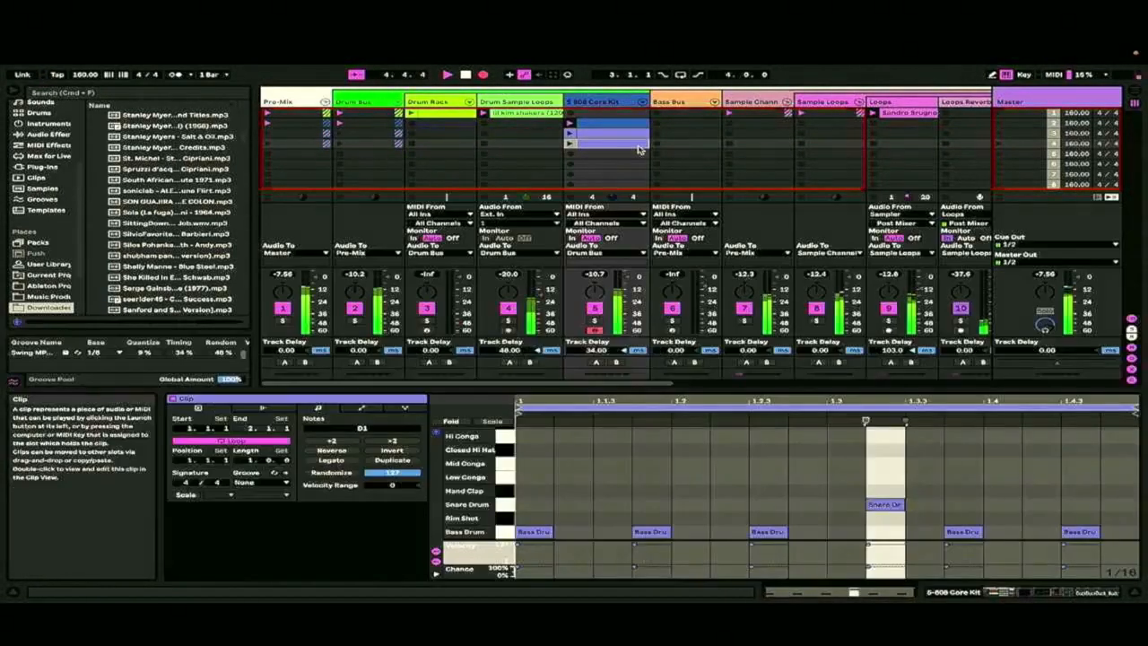
double_click(1055, 507)
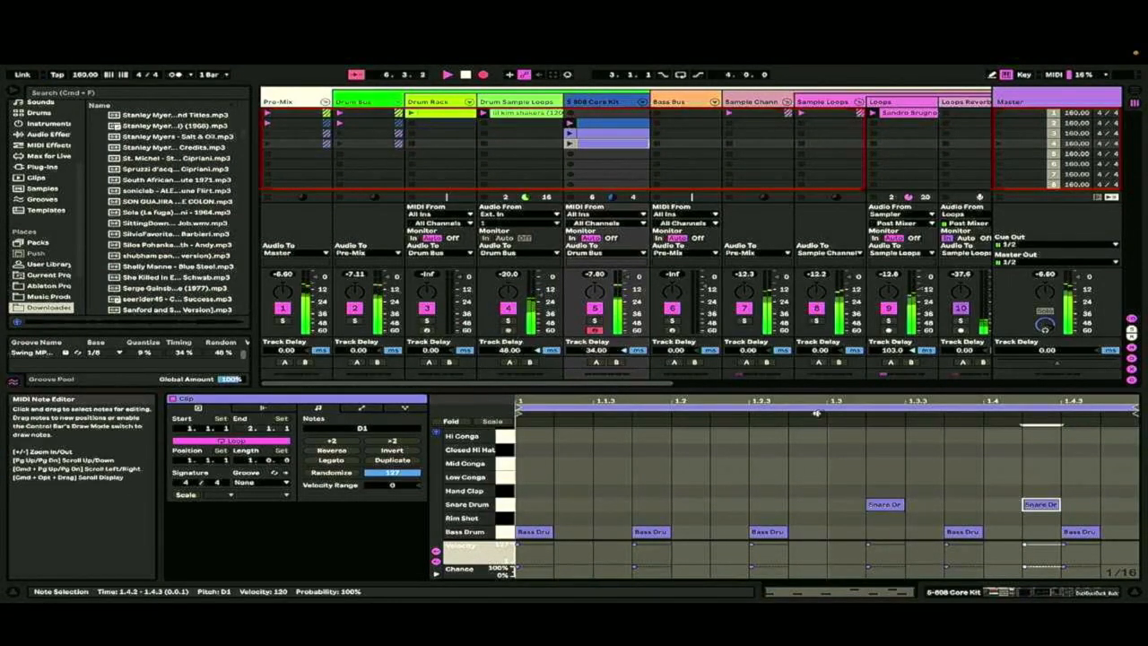
right_click(604, 146)
left_click(601, 143)
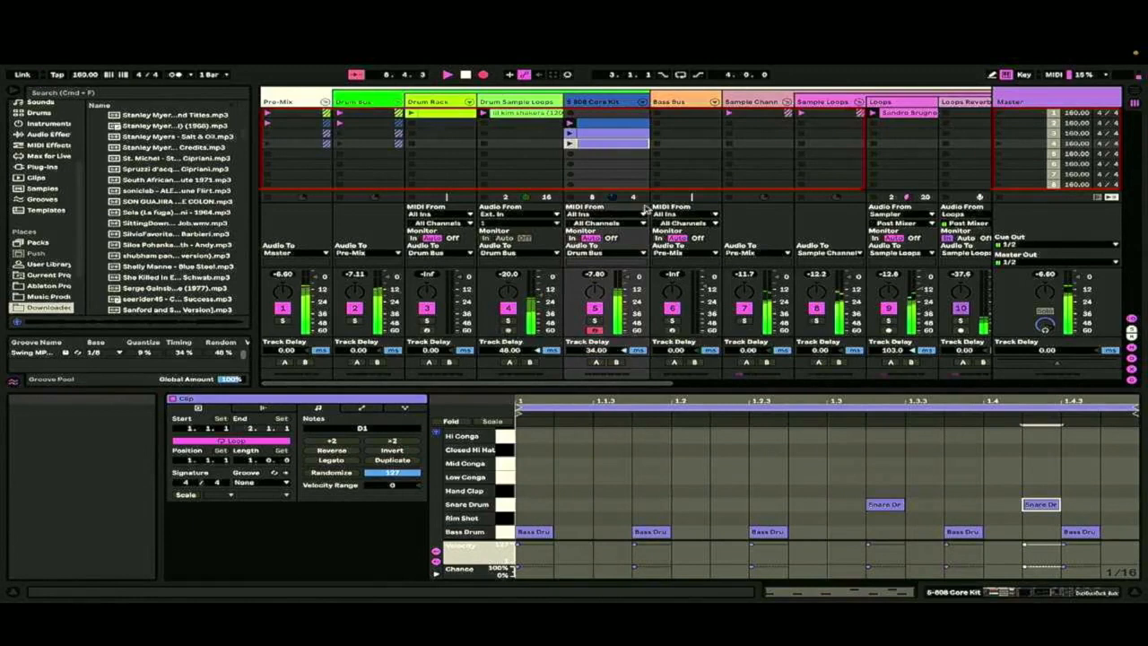
right_click(602, 143)
left_click(708, 292)
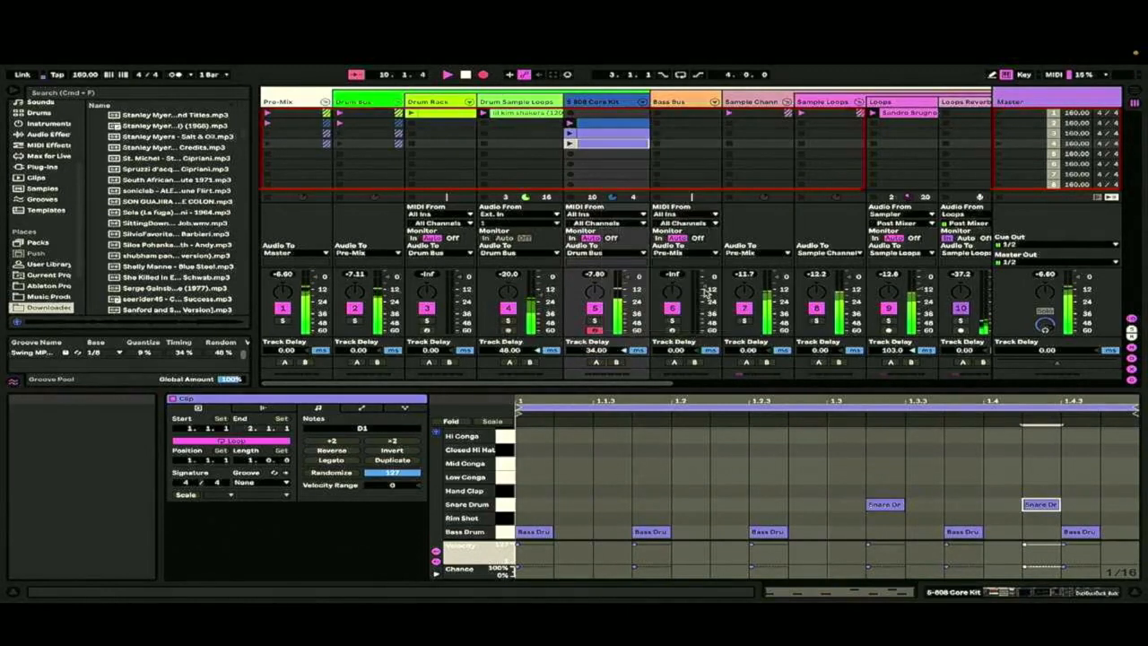
right_click(603, 147)
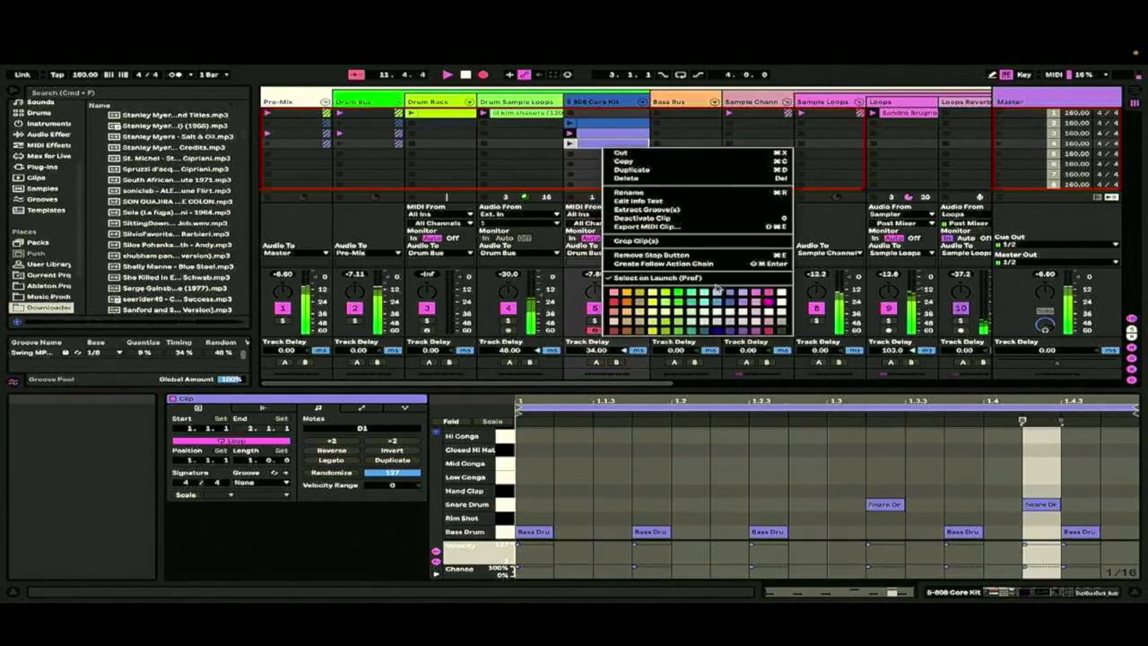
left_click(709, 296)
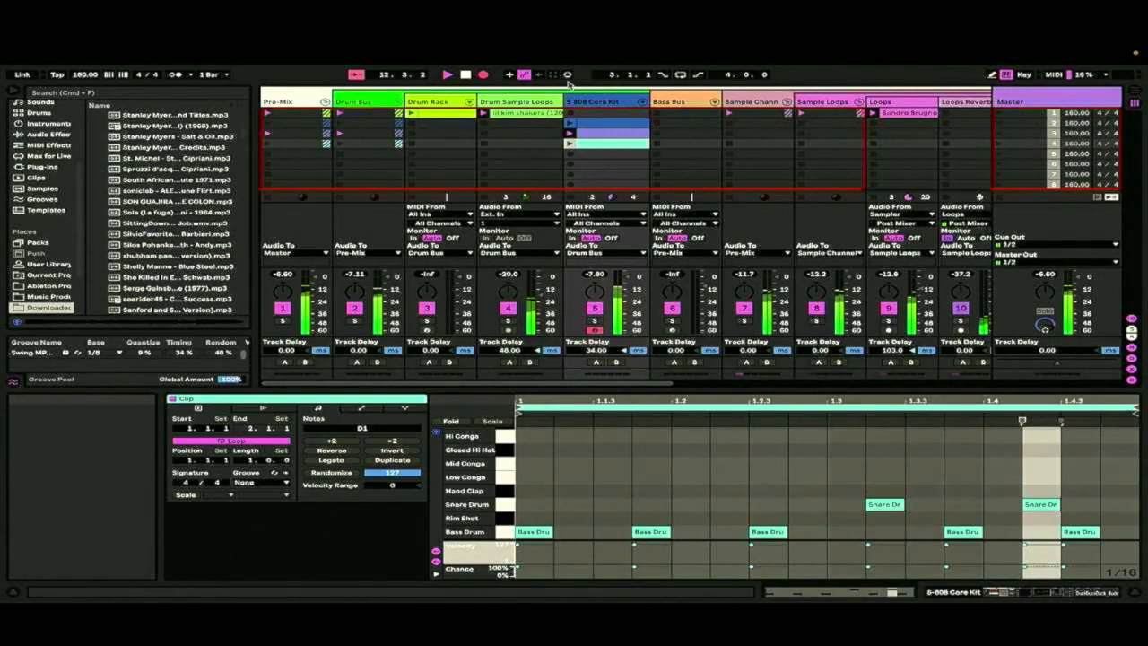
Duplicate the Drum Sample Loops track together with its shaker clip
right_click(505, 103)
left_click(529, 123)
scroll(135, 207, "down", 10)
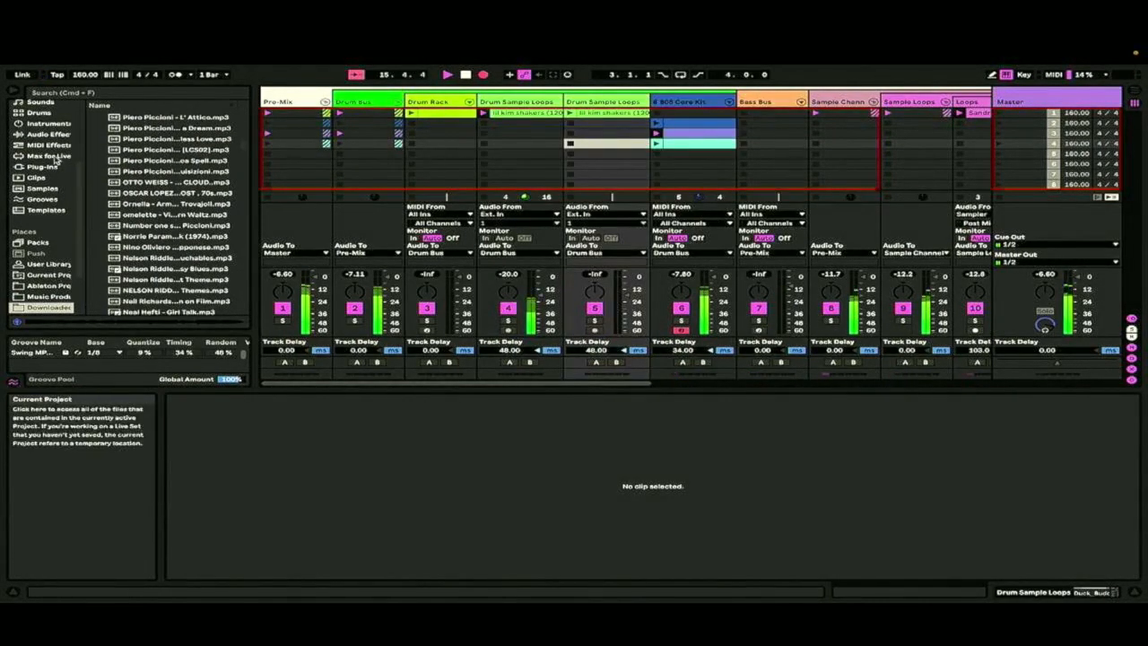
Alternate between the fourth and third 808 Core Kit clips while recording
left_click(661, 143)
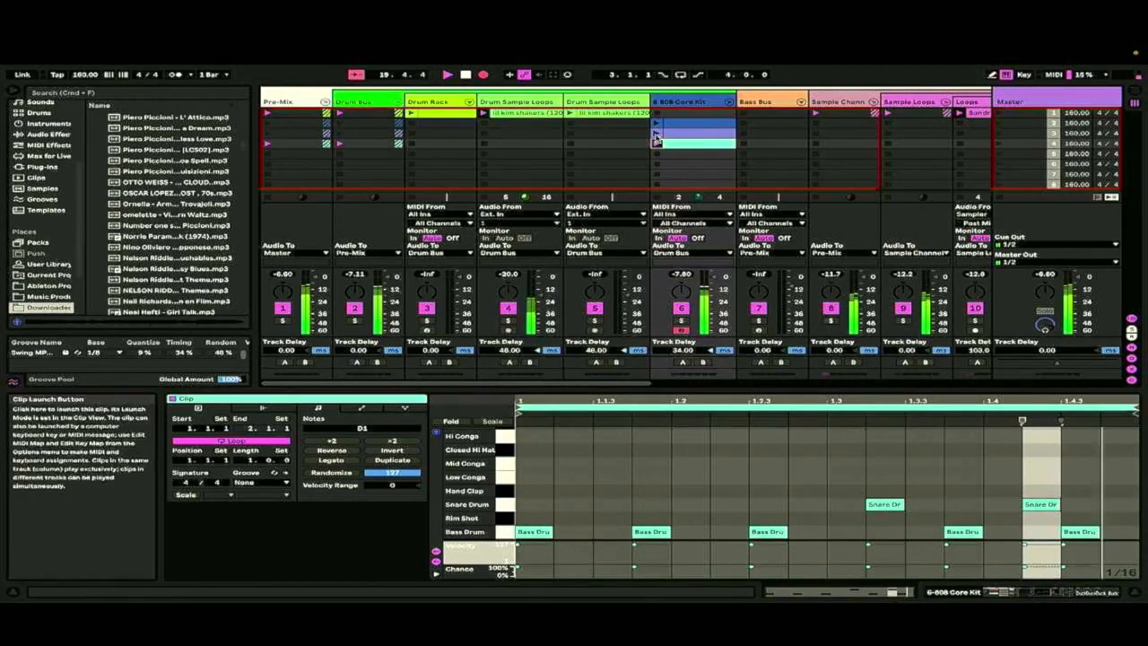
left_click(695, 133)
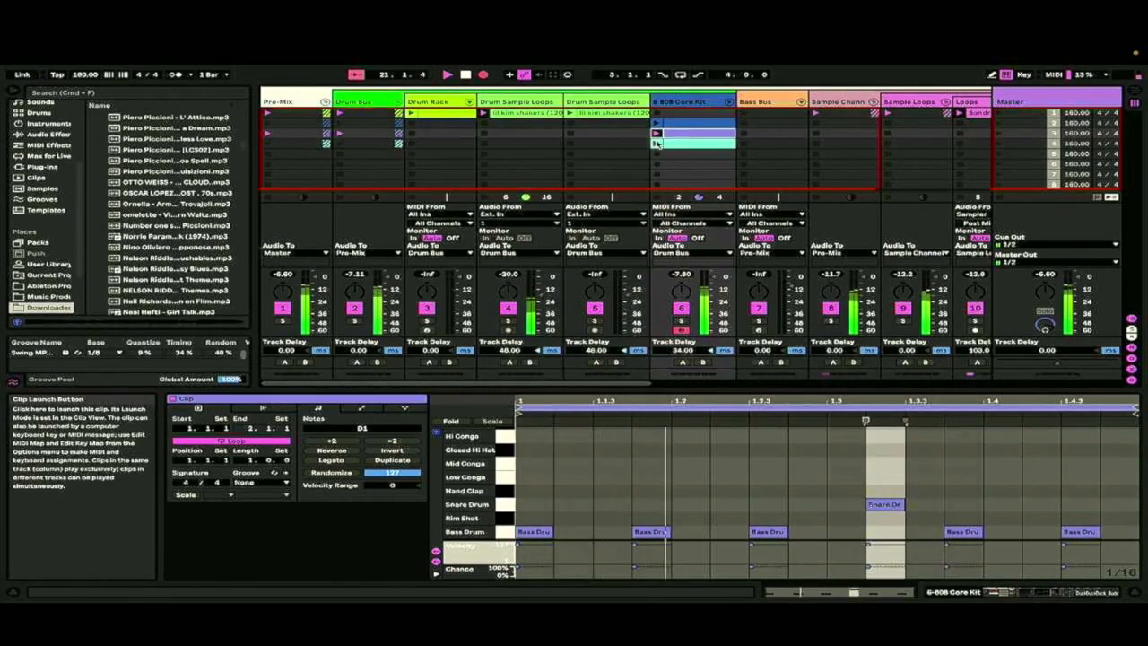
left_click(658, 142)
left_click(656, 142)
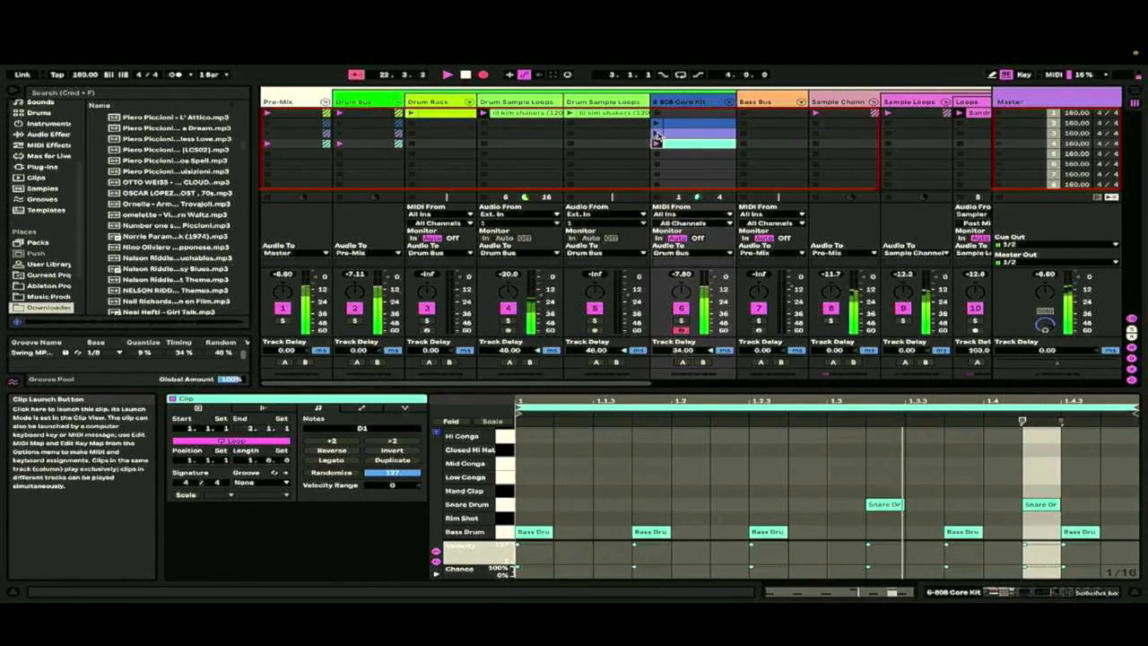
Duplicate the Sandro Brugnolini clip into the Loops track's second slot and move the copy's five-bar loop to start at 6.1.1
scroll(494, 114, "right", 6)
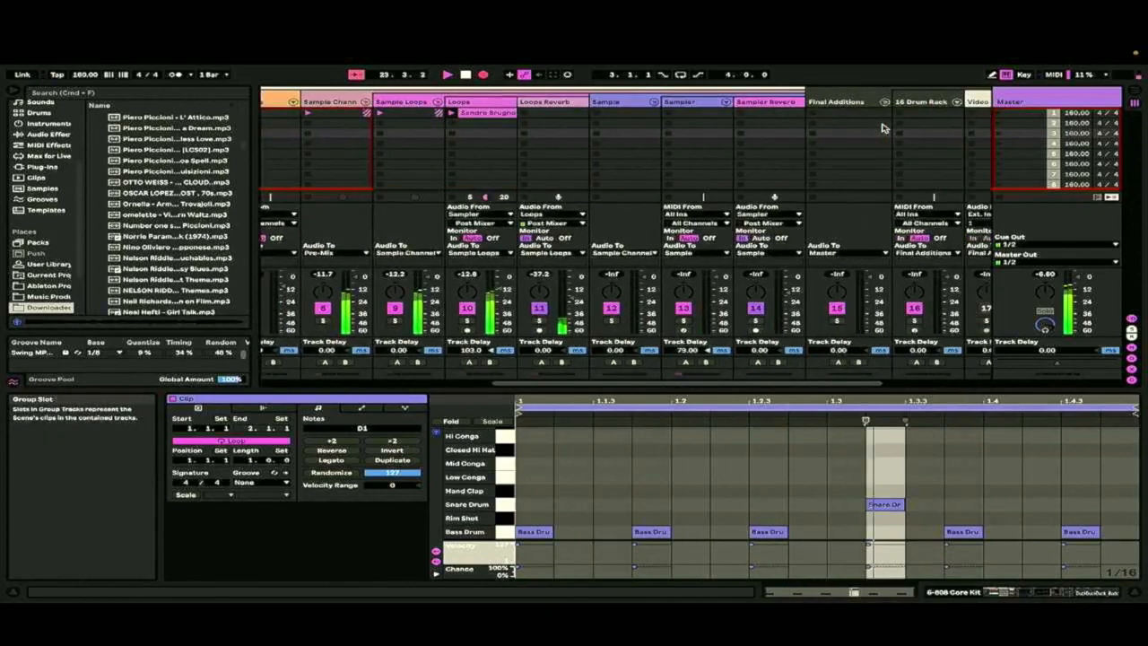
left_click(493, 113)
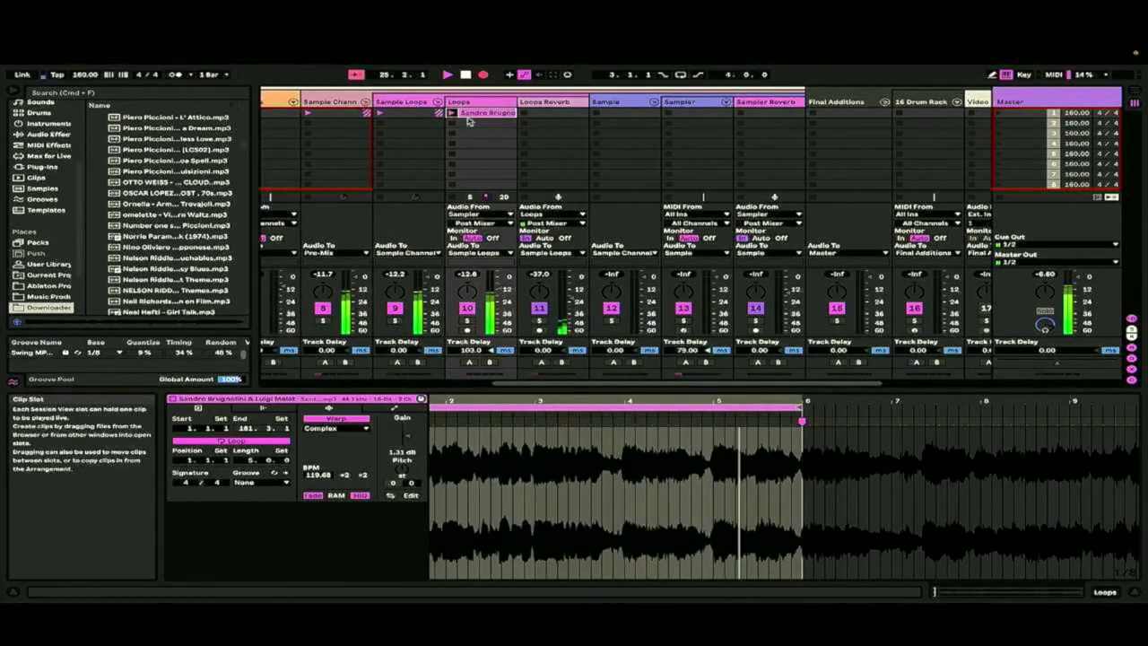
right_click(468, 121)
left_click(509, 141)
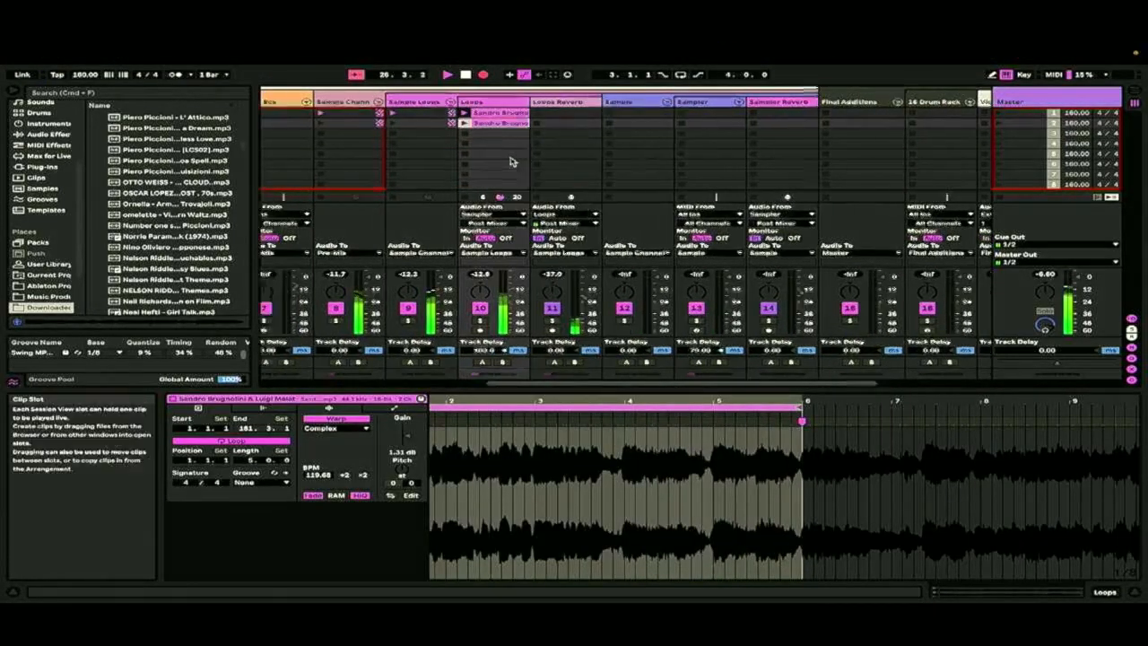
scroll(511, 161, "left", 4)
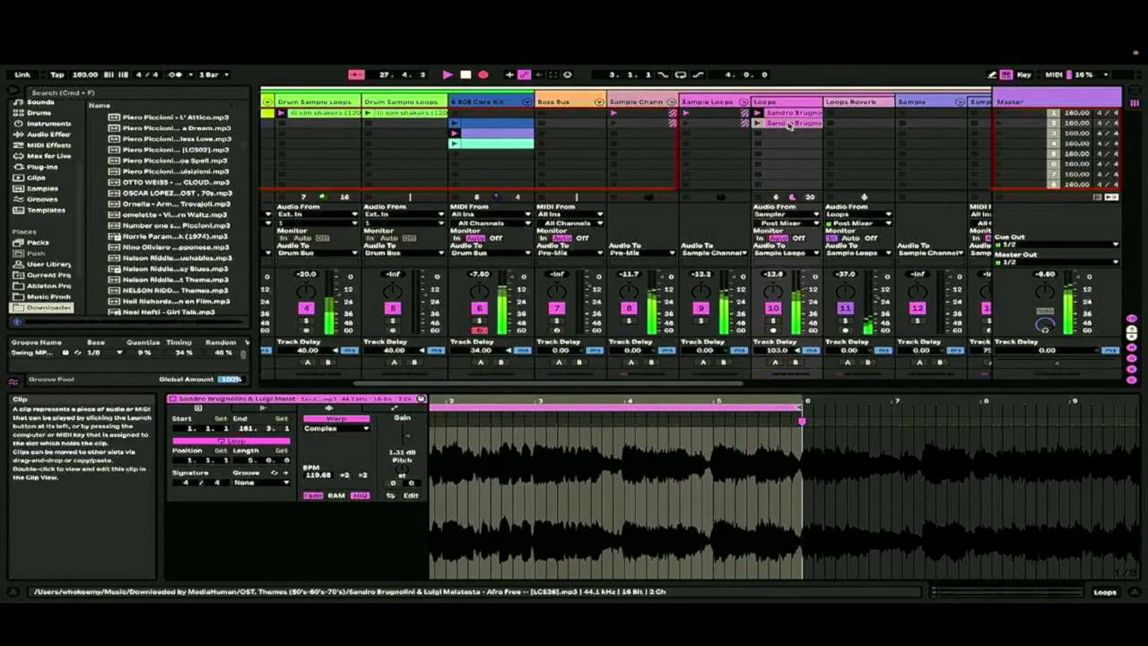
left_click_drag(710, 399, 507, 408)
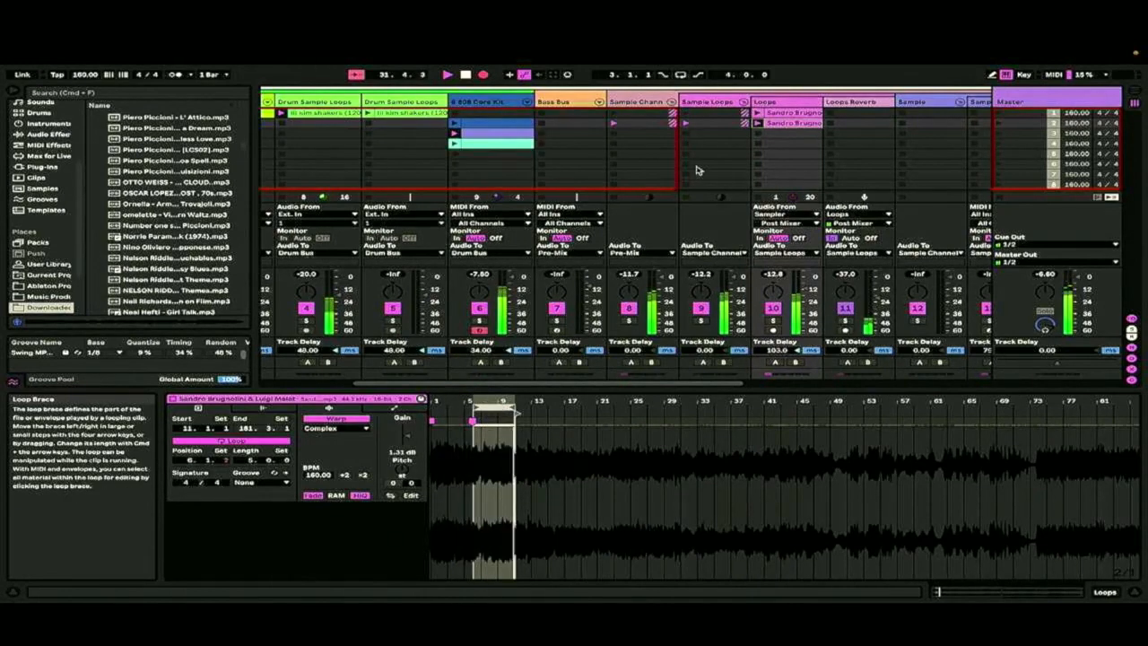
Finish the recording on the fourth 808 Core Kit clip and switch to the "How did I do?" slide in Keynote
left_click(465, 147)
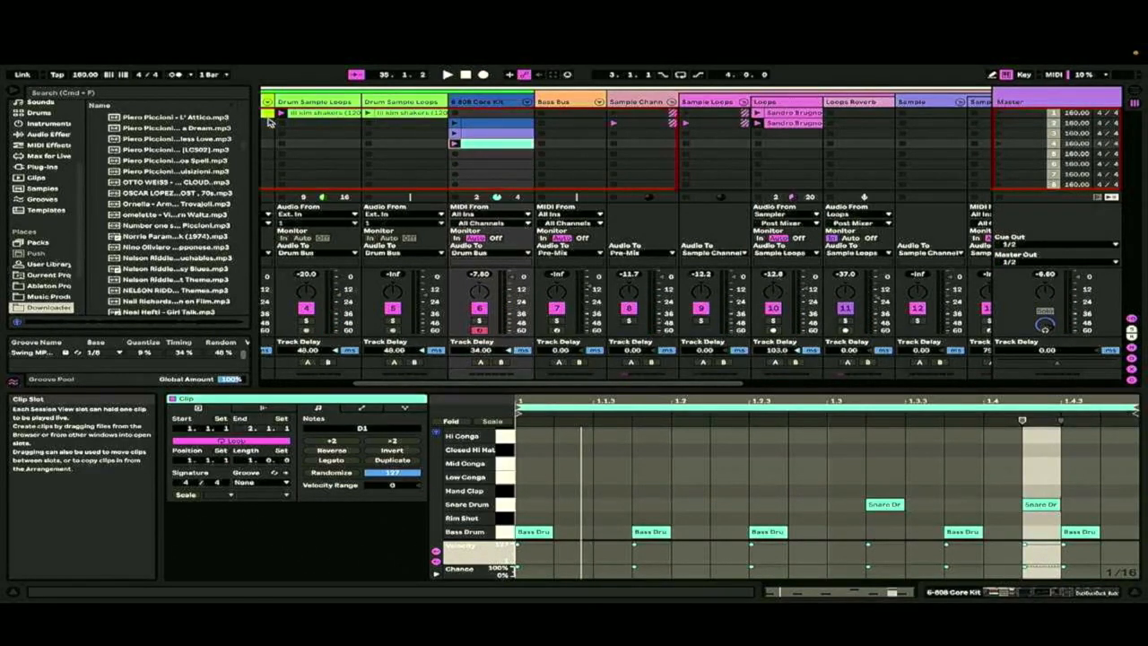
mouse_move(718, 48)
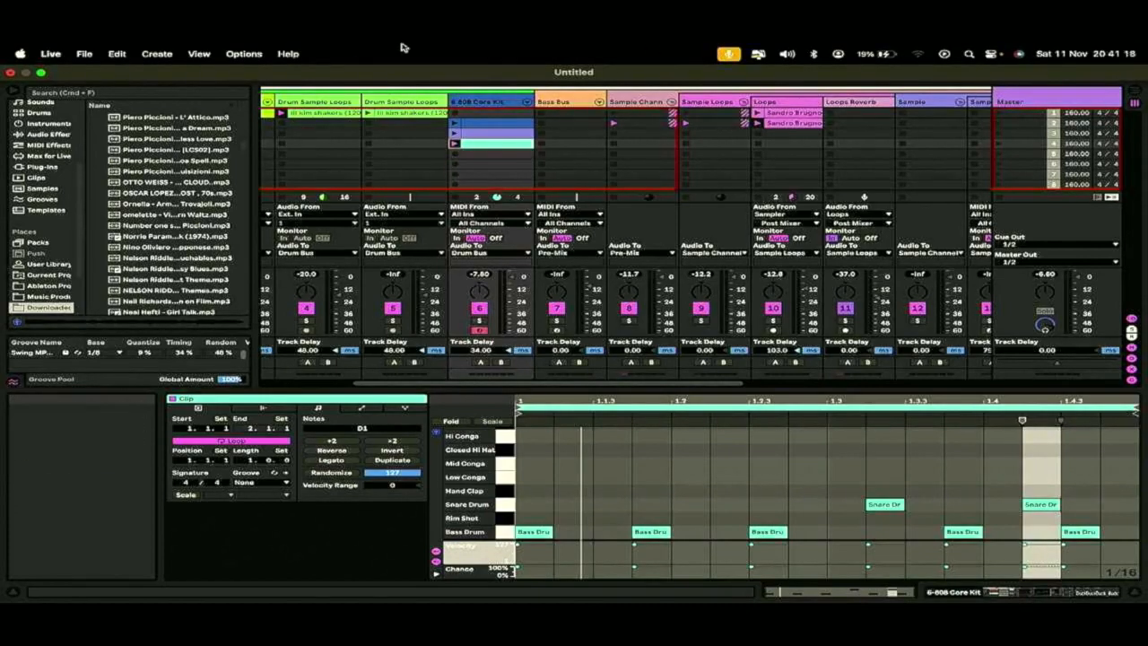
key("ctrl+Left")
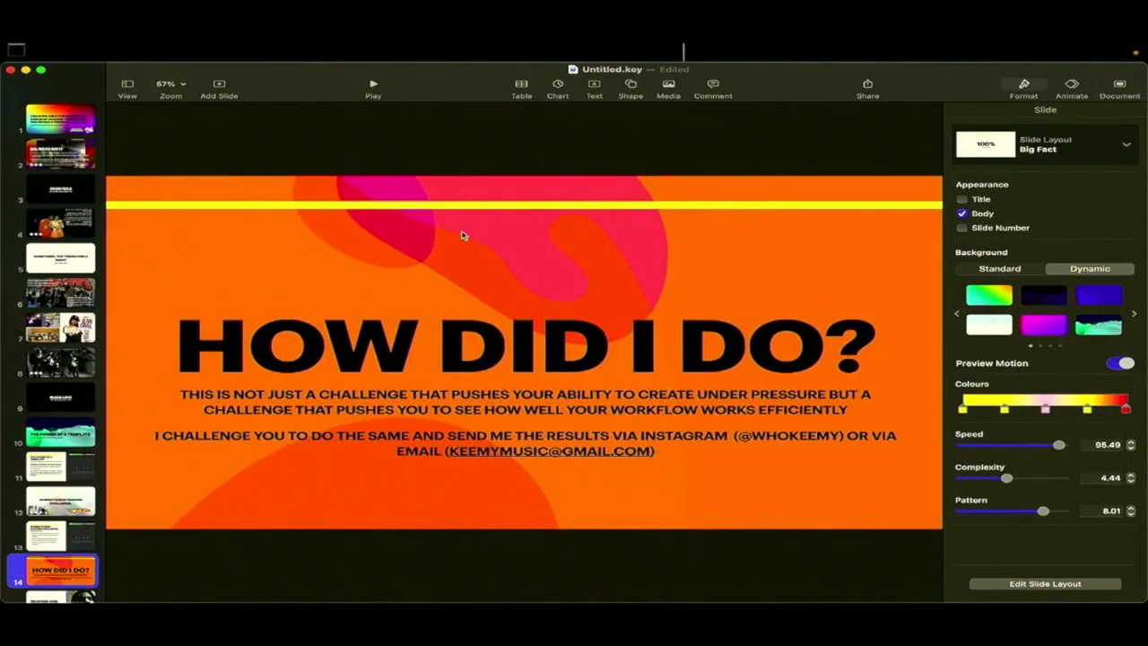
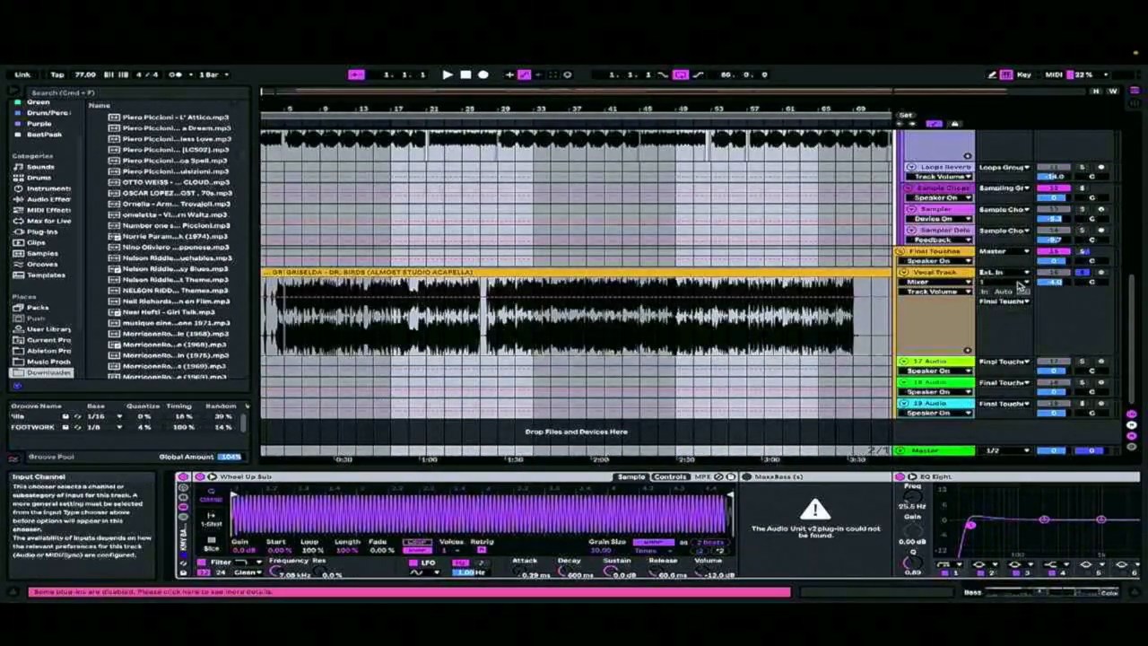
Switch to VirtualDJ and browse the Livestream iTunes, Video Game OST's and SoulSeek Downloads folders for a track
key("ctrl+Up")
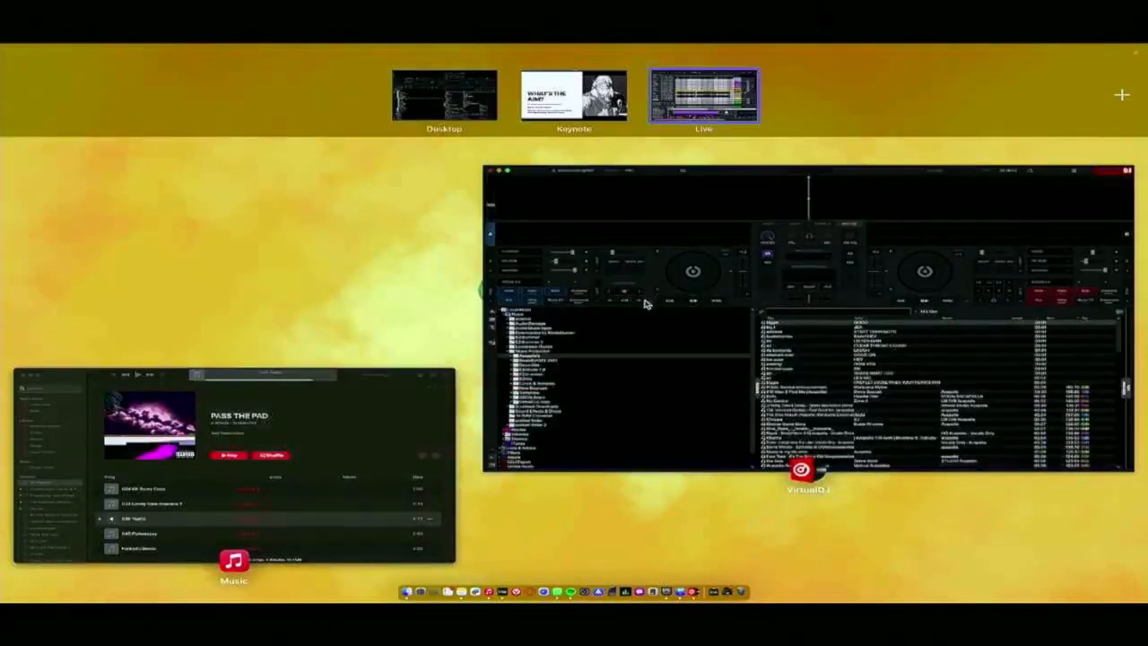
left_click(635, 301)
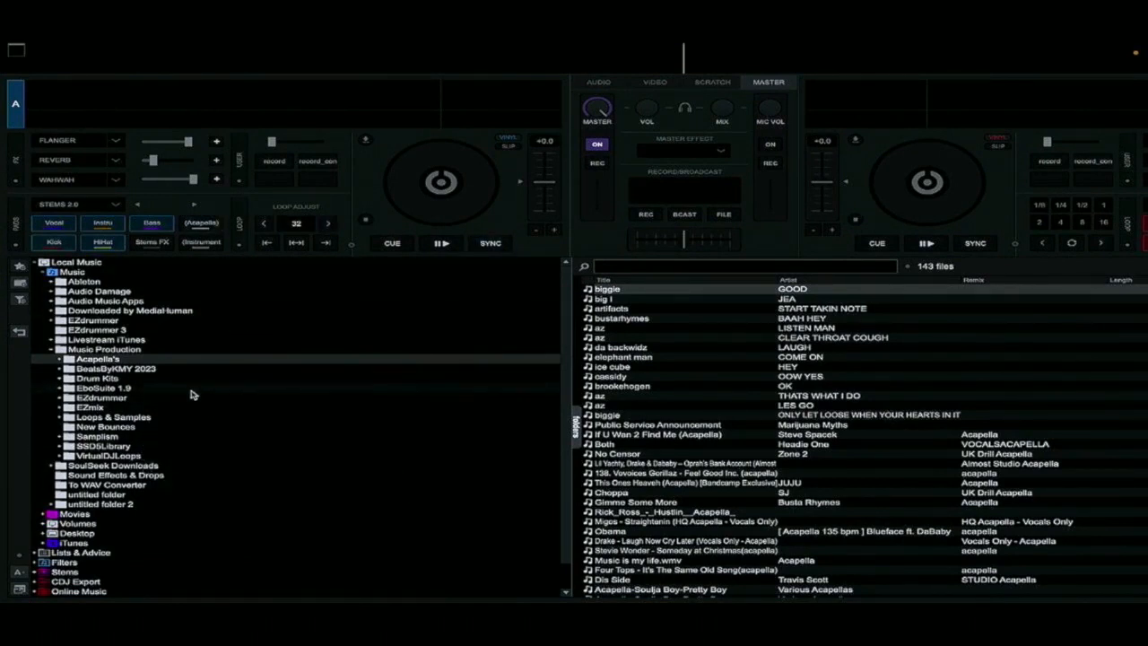
scroll(191, 394, "down", 1)
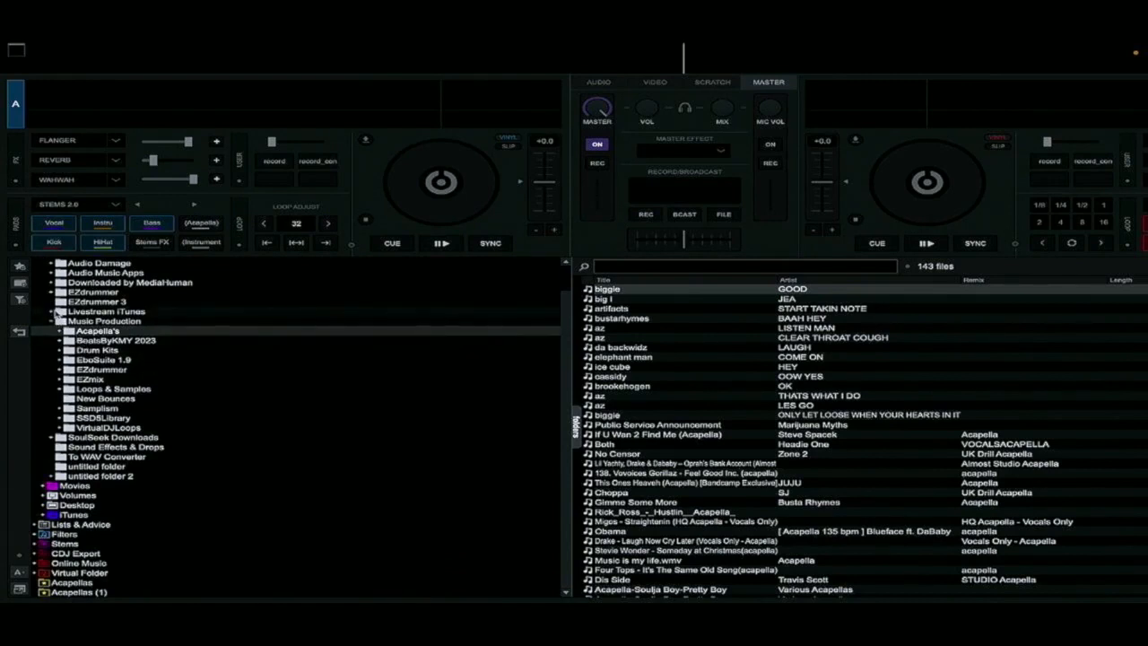
left_click(55, 312)
left_click(52, 311)
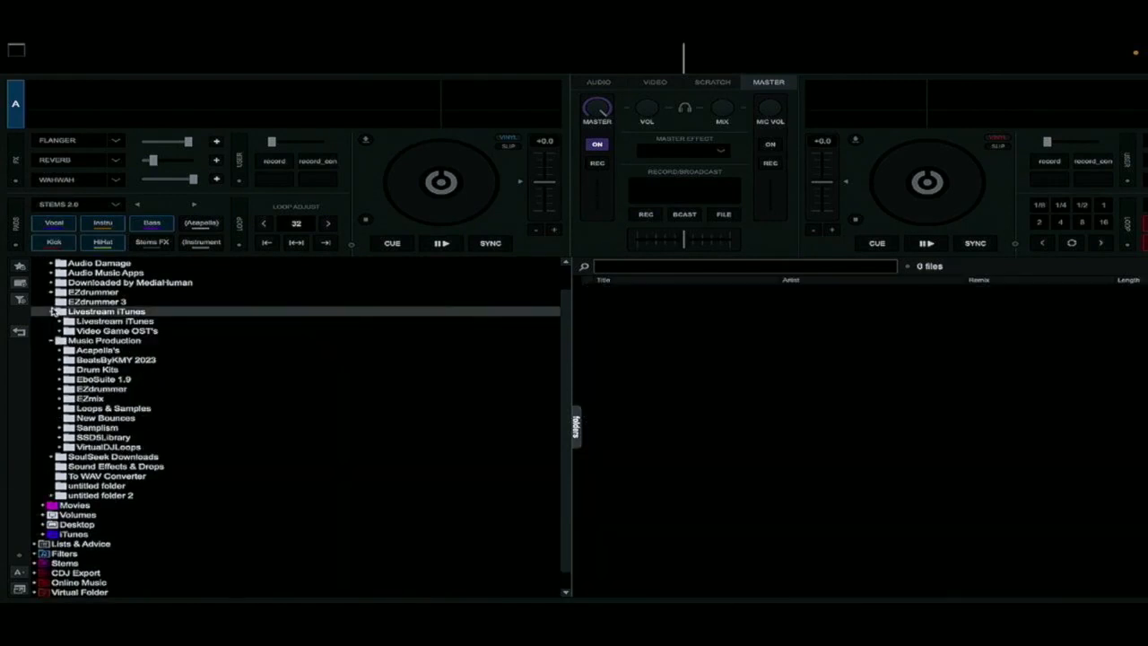
left_click(61, 331)
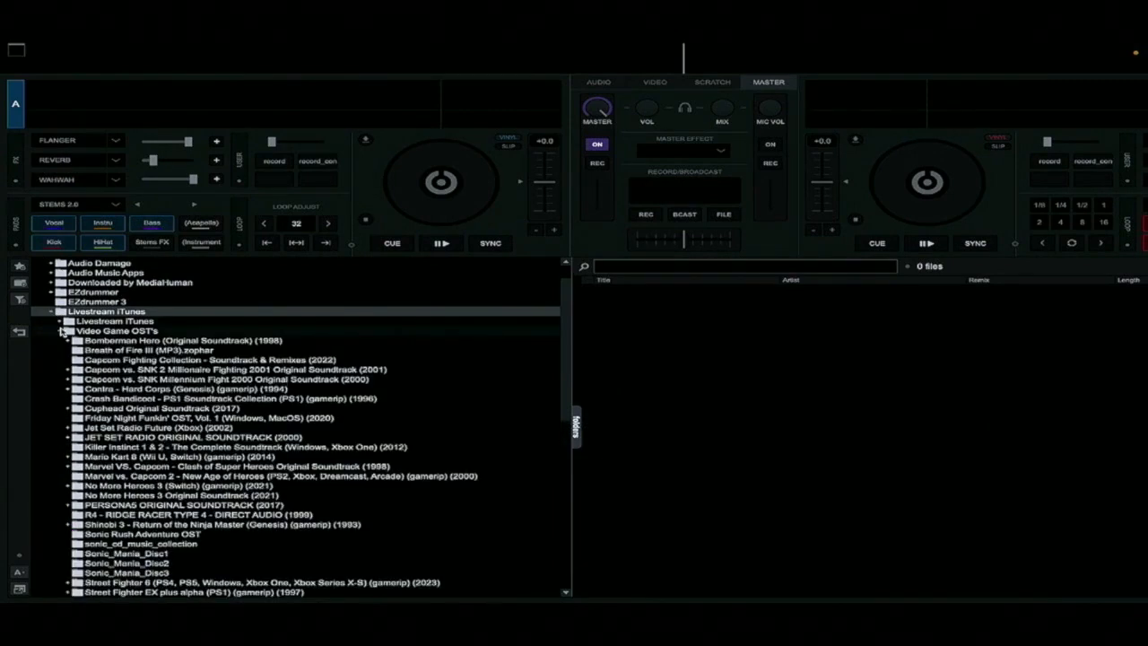
left_click(61, 331)
scroll(59, 371, "down", 2)
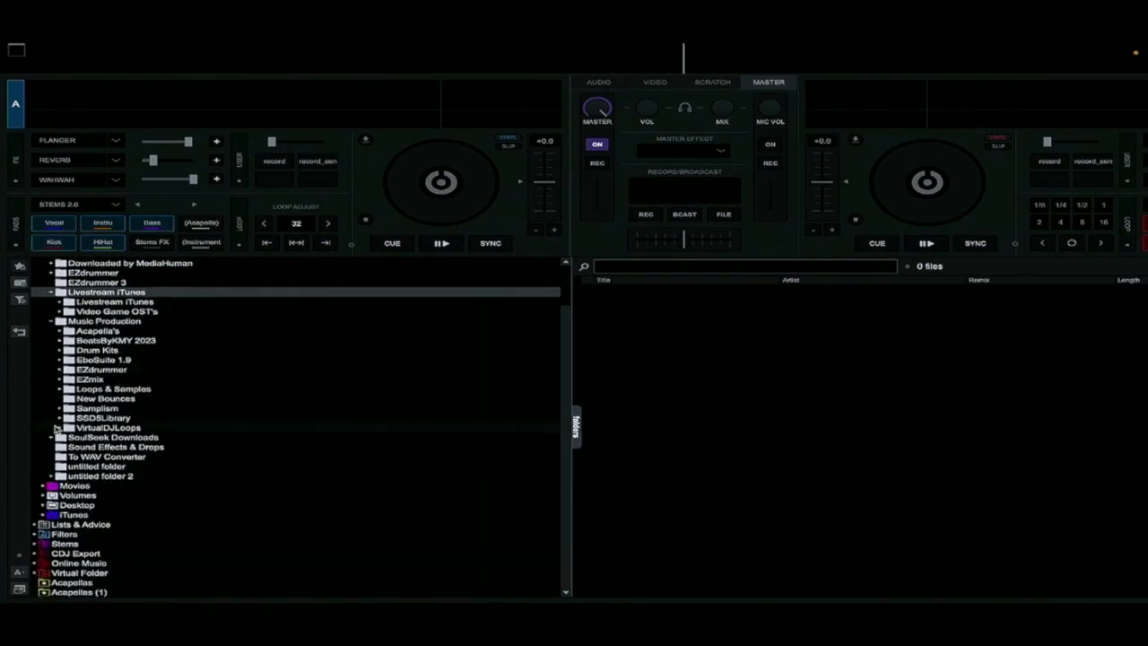
left_click(51, 438)
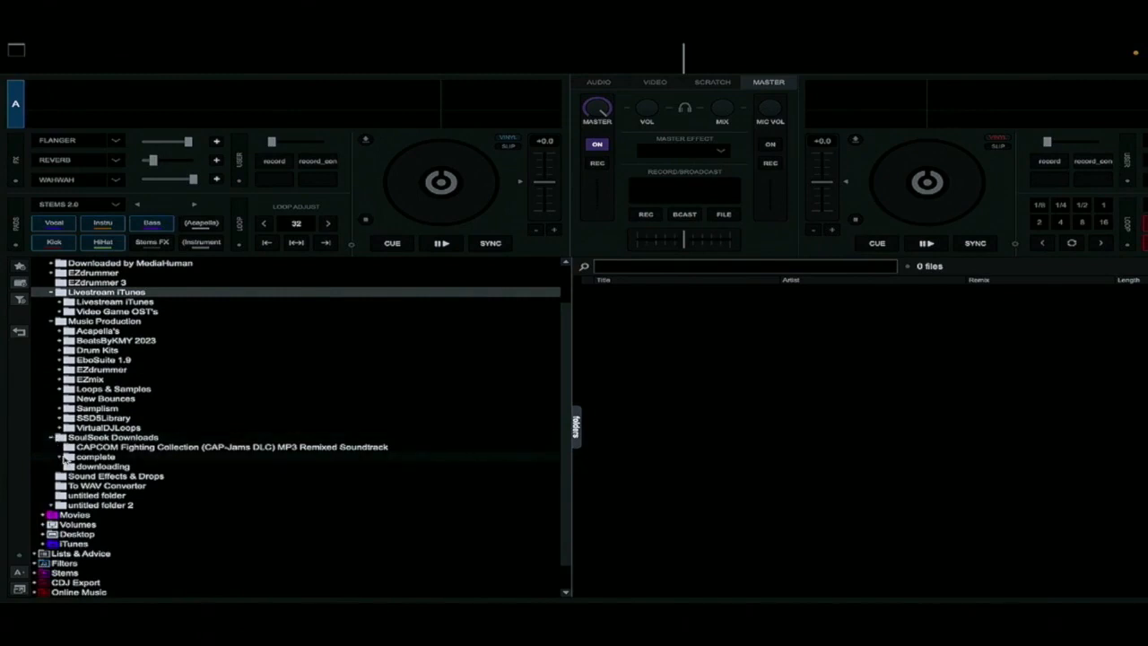
Browse the Downloaded by MediaHuman folder and its uploads and Videos subfolders for a track
scroll(66, 363, "up", 3)
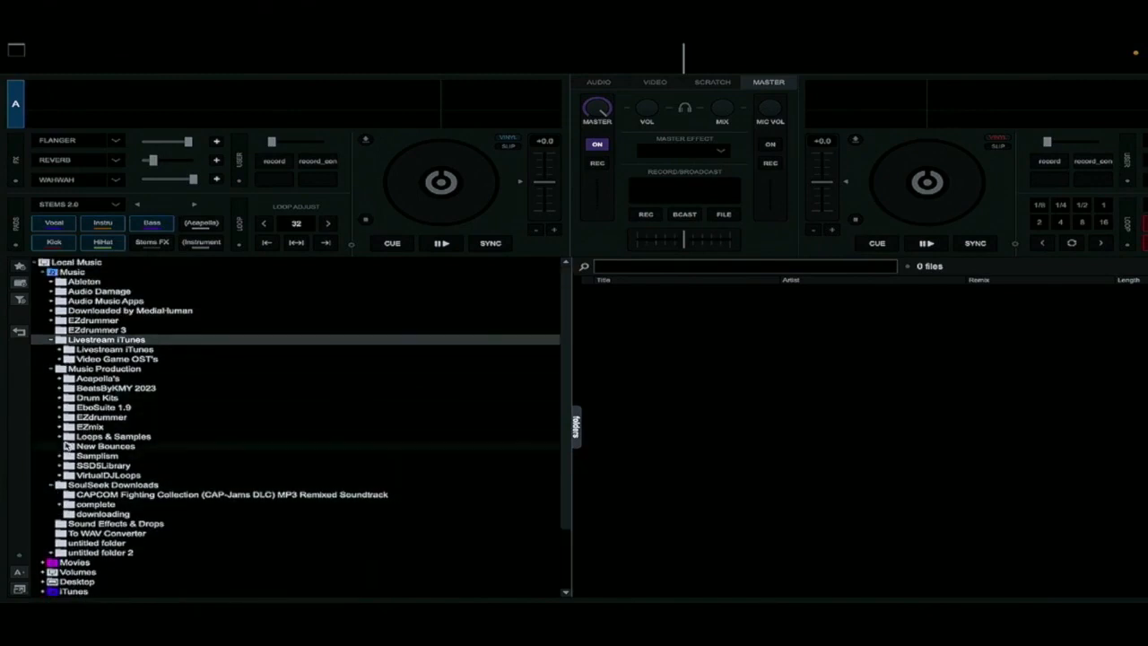
left_click(52, 311)
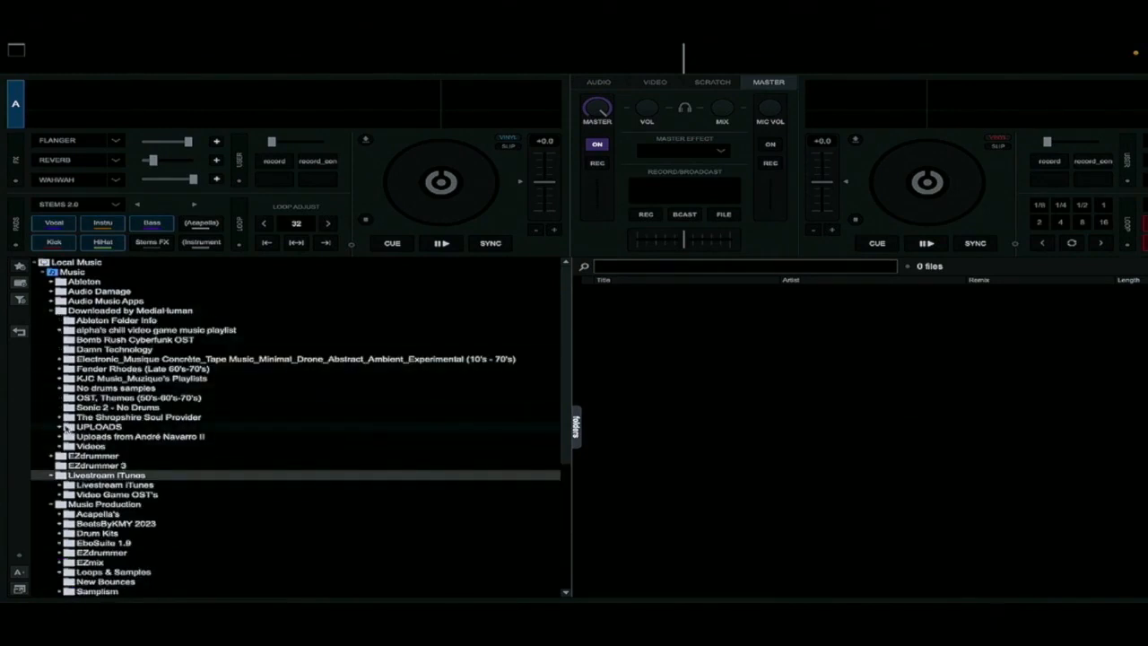
left_click(59, 436)
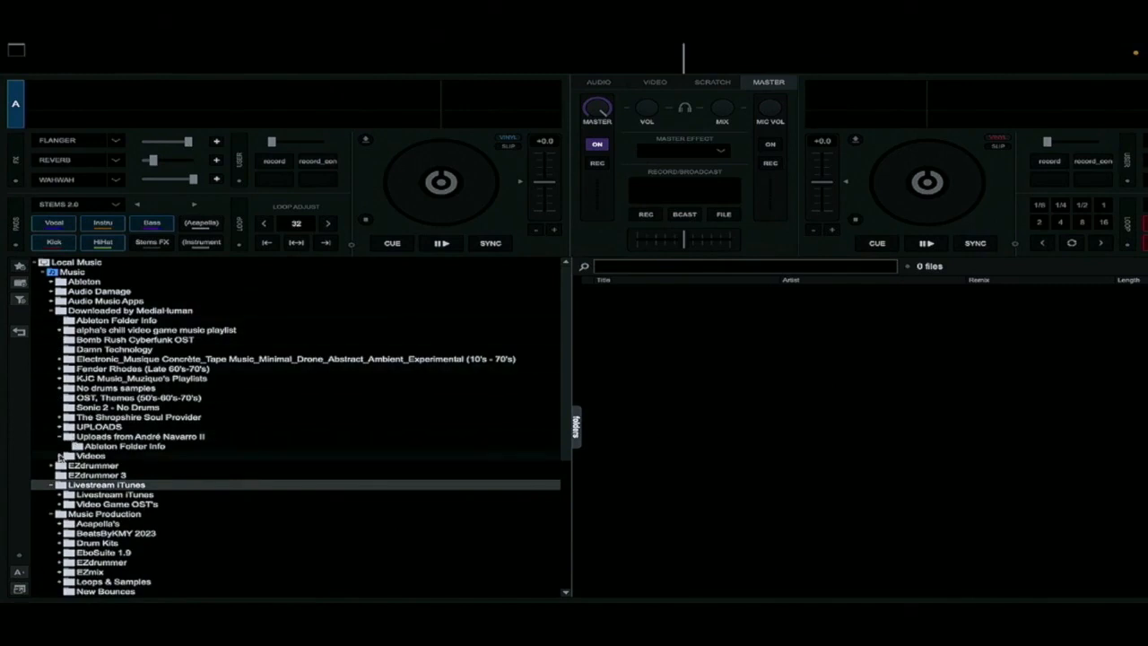
left_click(60, 456)
scroll(72, 479, "down", 2)
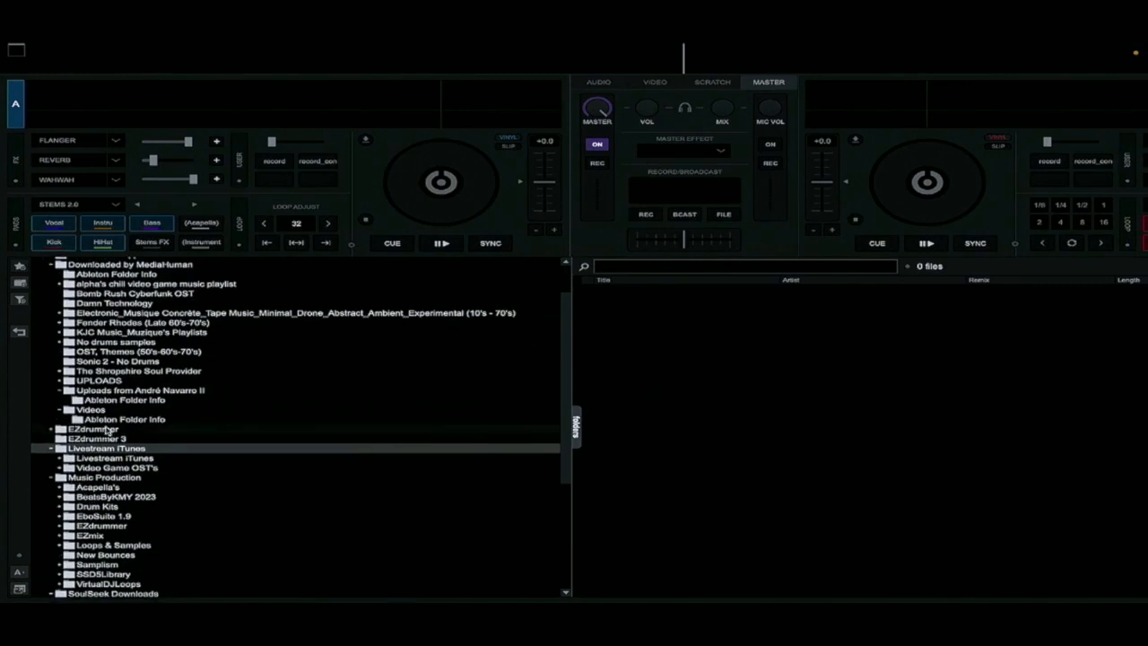
scroll(106, 429, "up", 2)
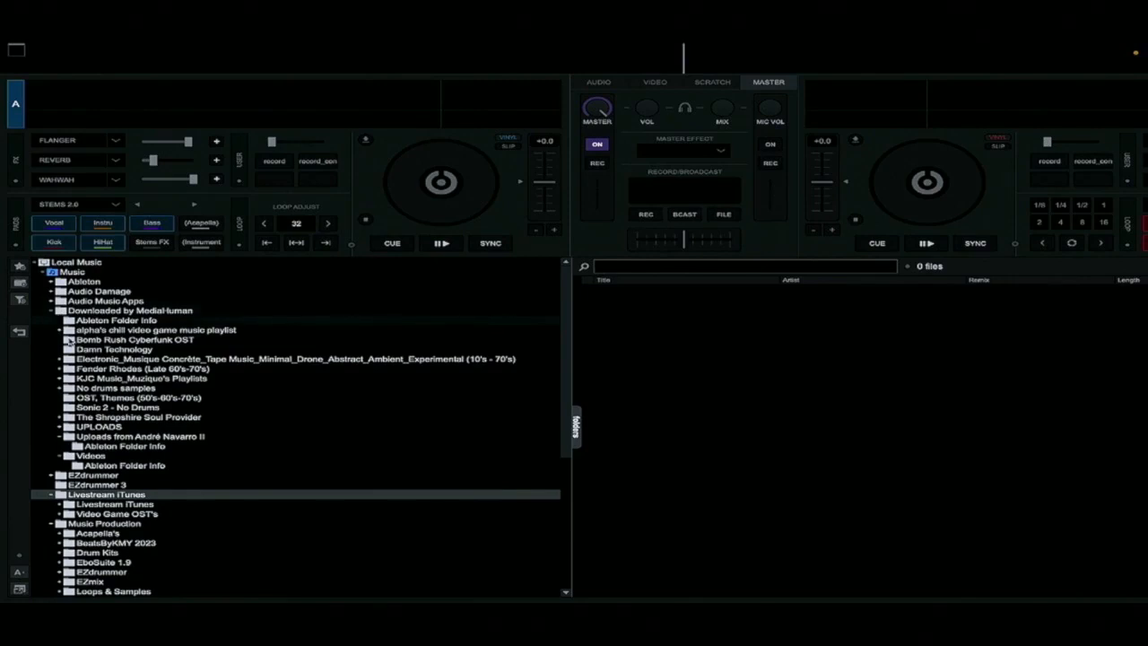
Load JACK DA FUNK from the Bomb Rush Cyberfunk OST folder onto deck A and start it
left_click(90, 340)
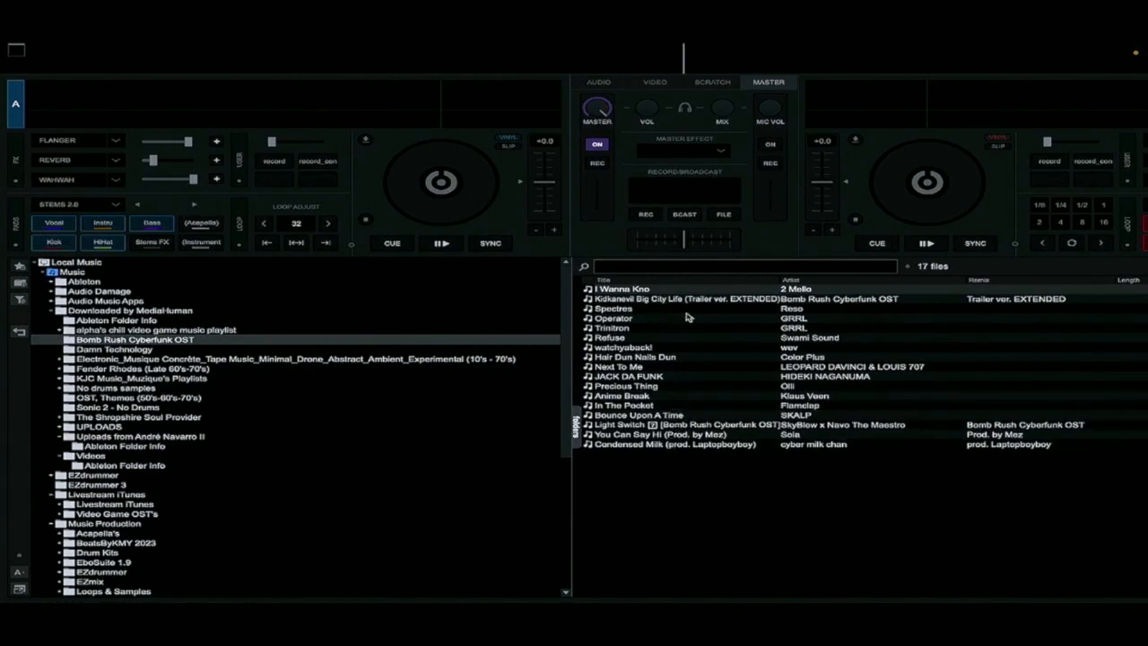
left_click_drag(655, 378, 354, 109)
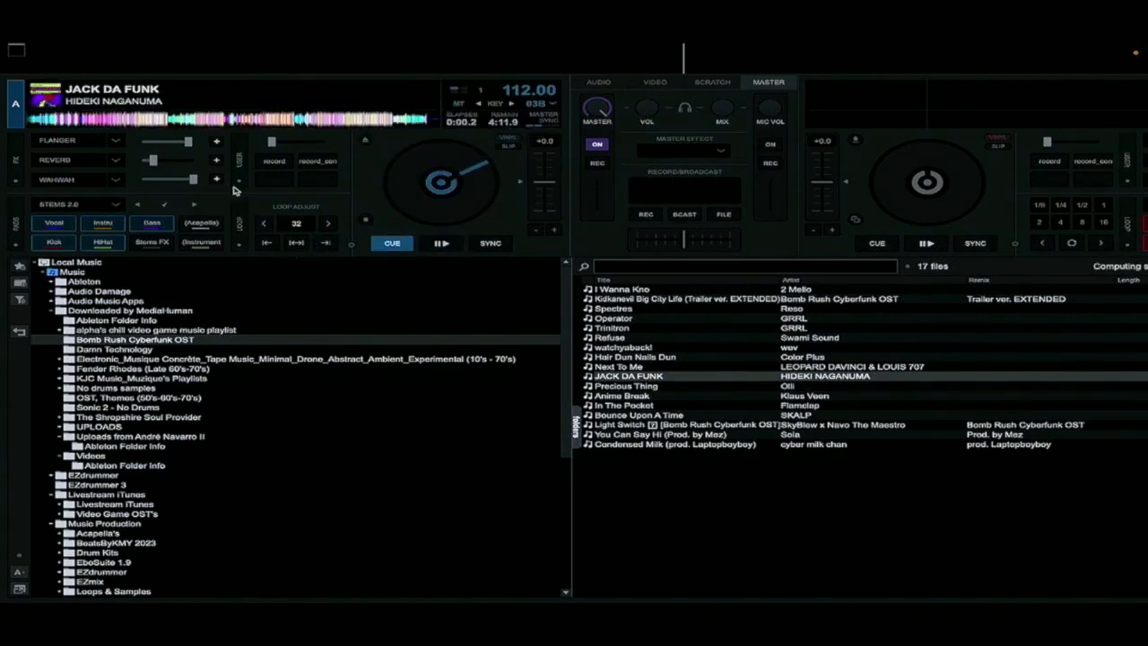
left_click(440, 244)
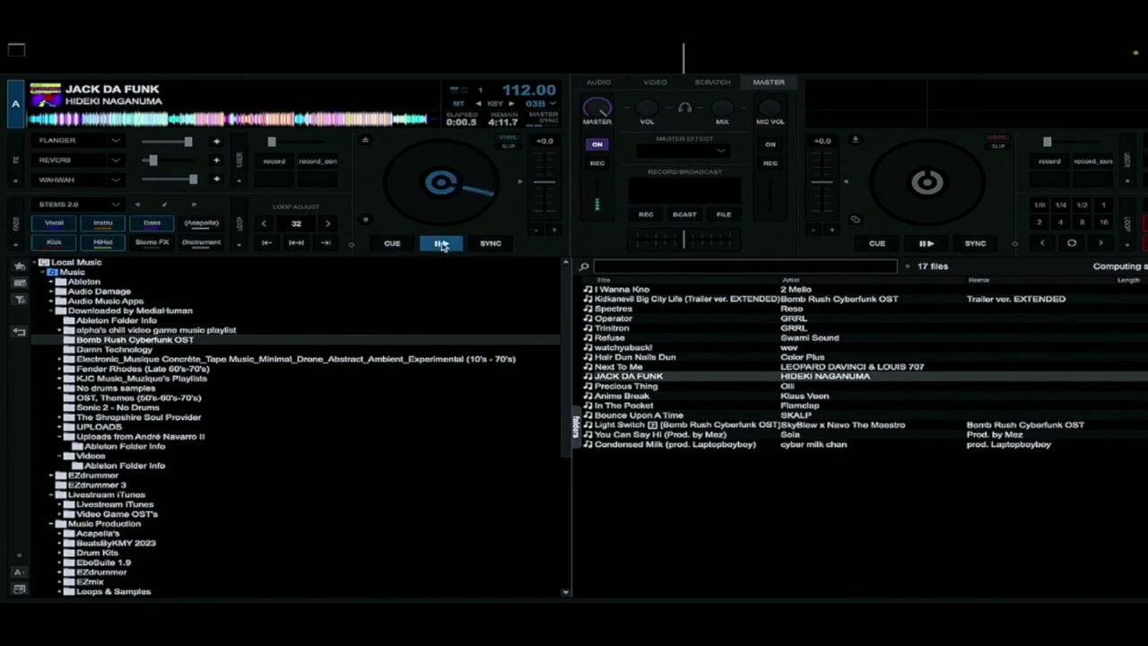
Show the audio mixer and route the master and headphones outputs to Scarlett 4i4 USB in the audio settings
left_click(603, 82)
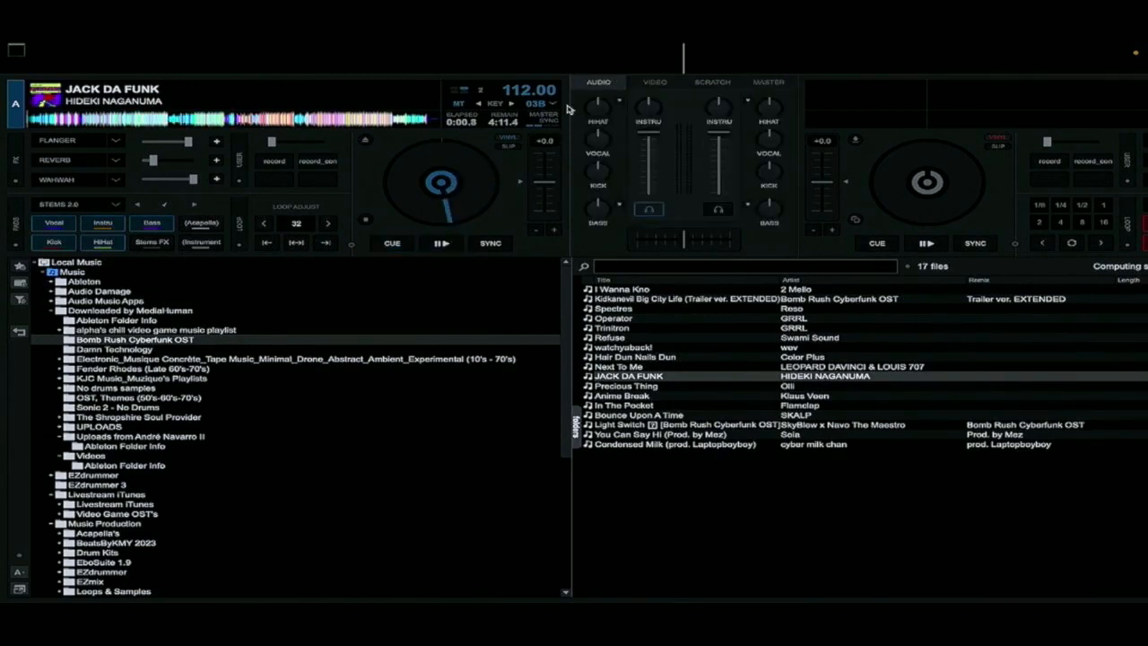
left_click(64, 53)
left_click(62, 76)
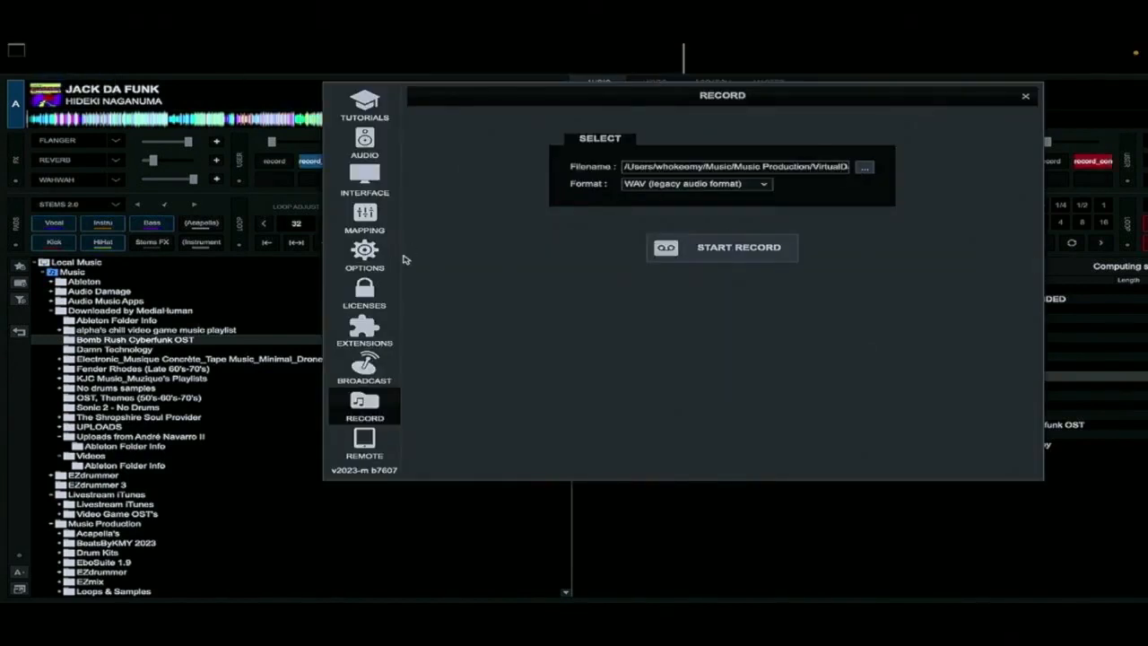
left_click(365, 144)
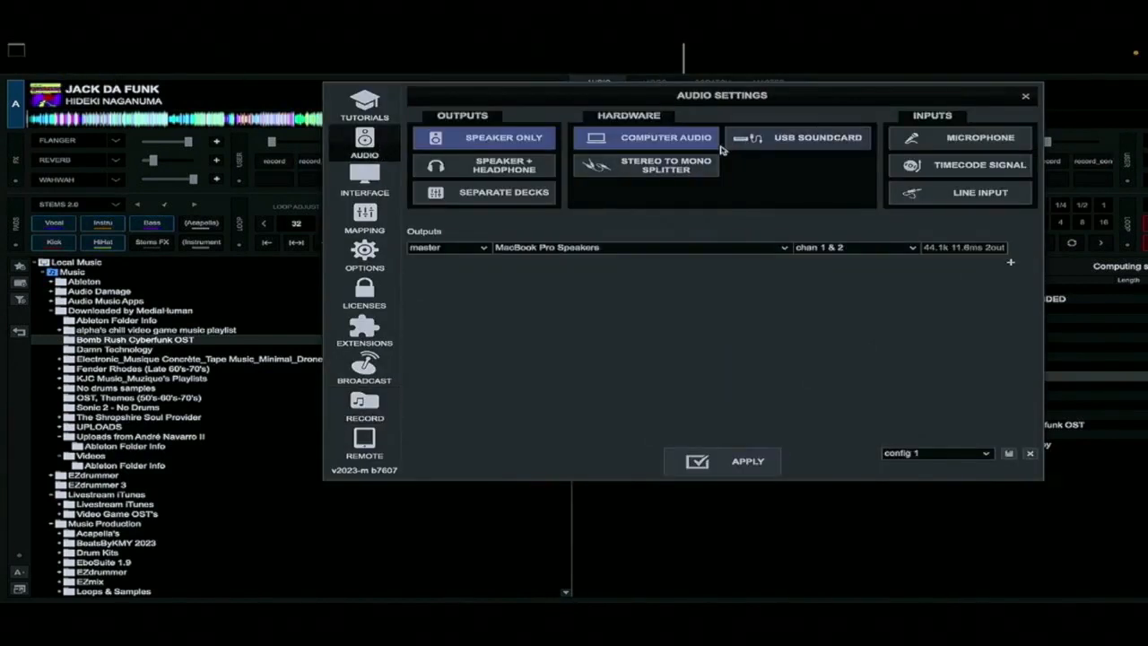
left_click(803, 140)
left_click(776, 250)
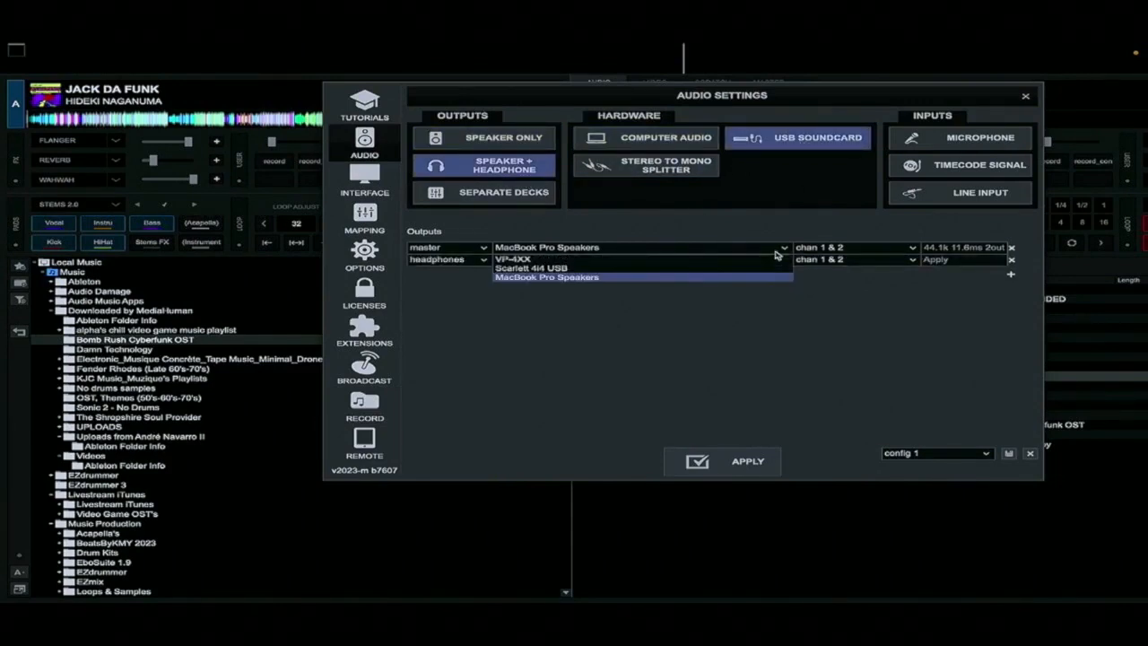
left_click(679, 267)
left_click(705, 464)
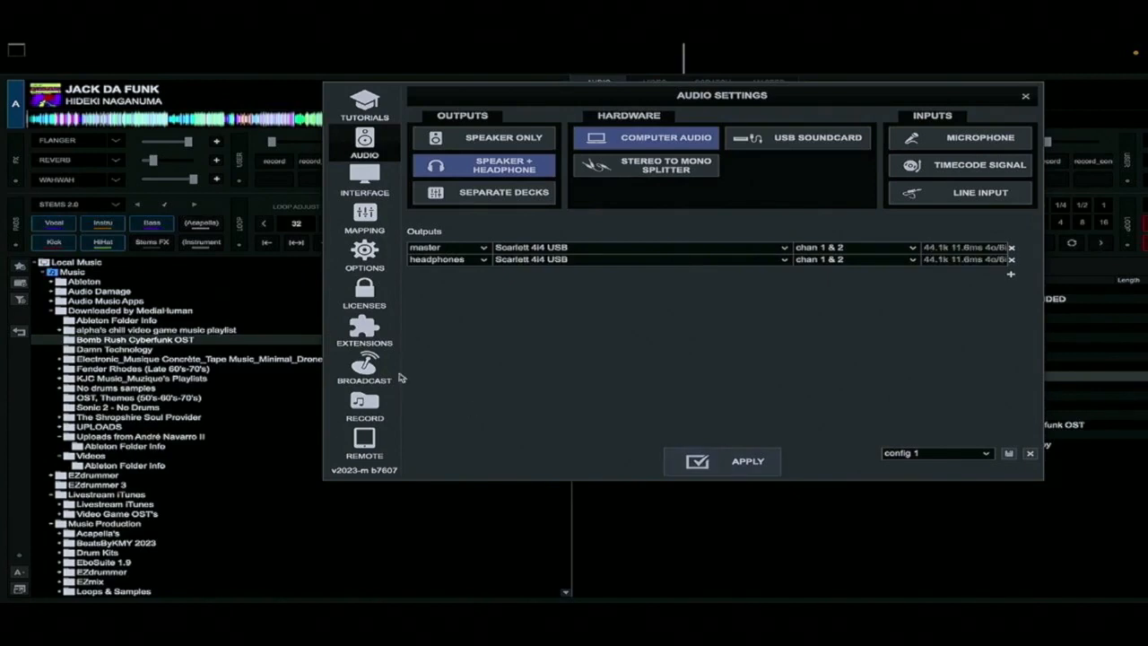
left_click(262, 273)
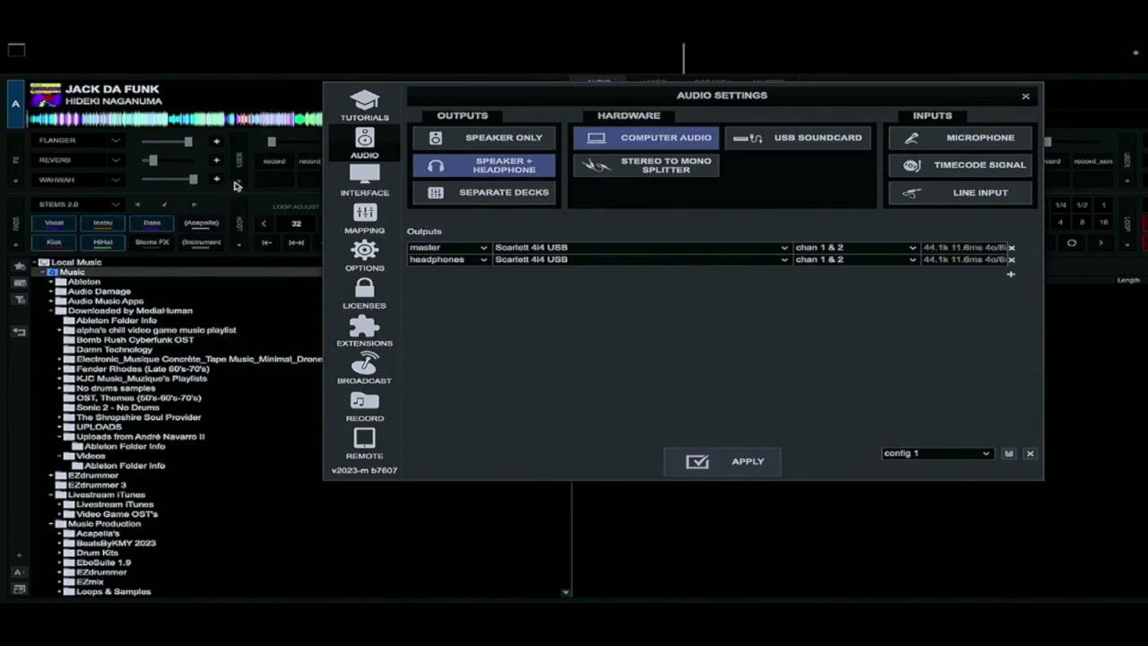
left_click(1025, 95)
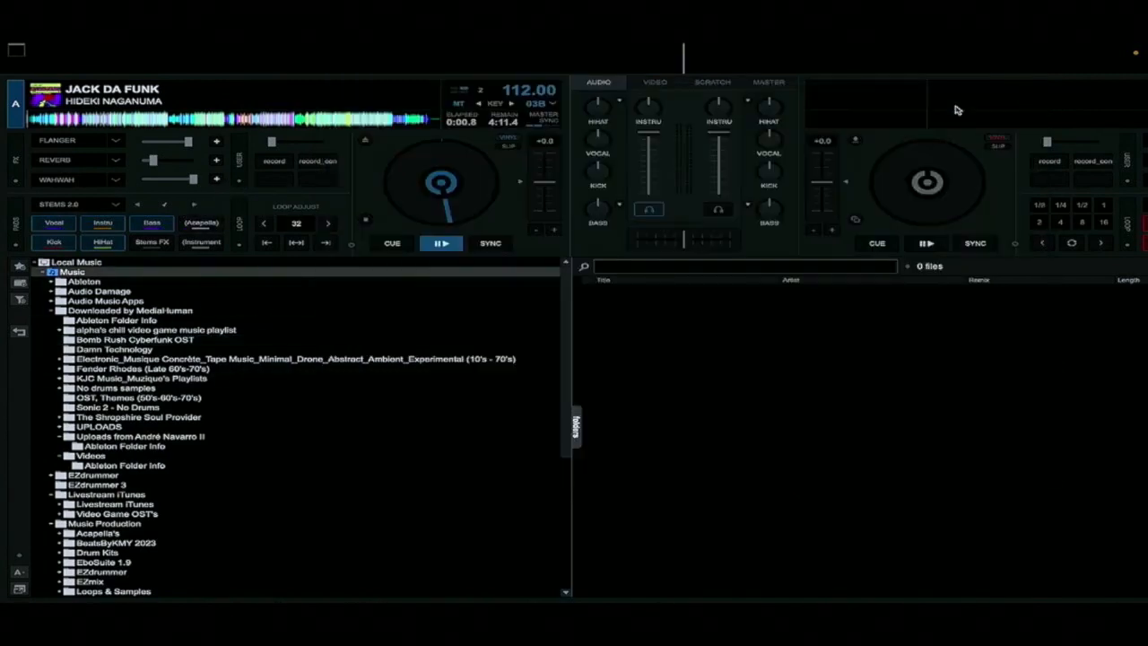
Play JACK DA FUNK on deck A and lower the volume faders of both decks
left_click(441, 244)
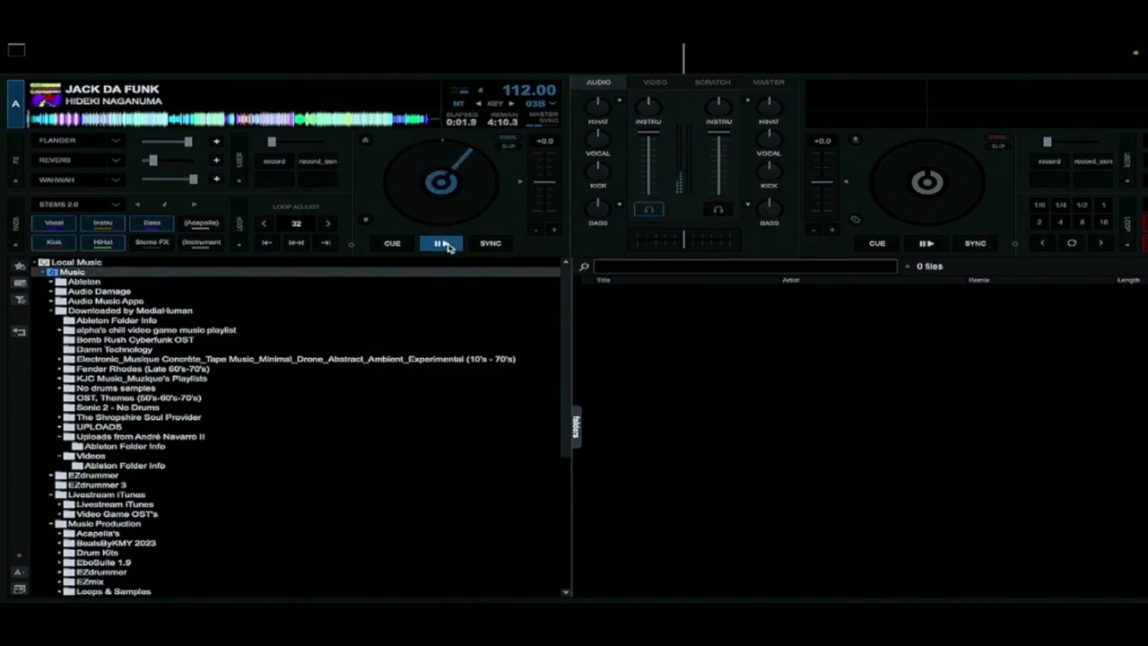
left_click(443, 245)
left_click_drag(649, 134, 653, 164)
left_click(442, 245)
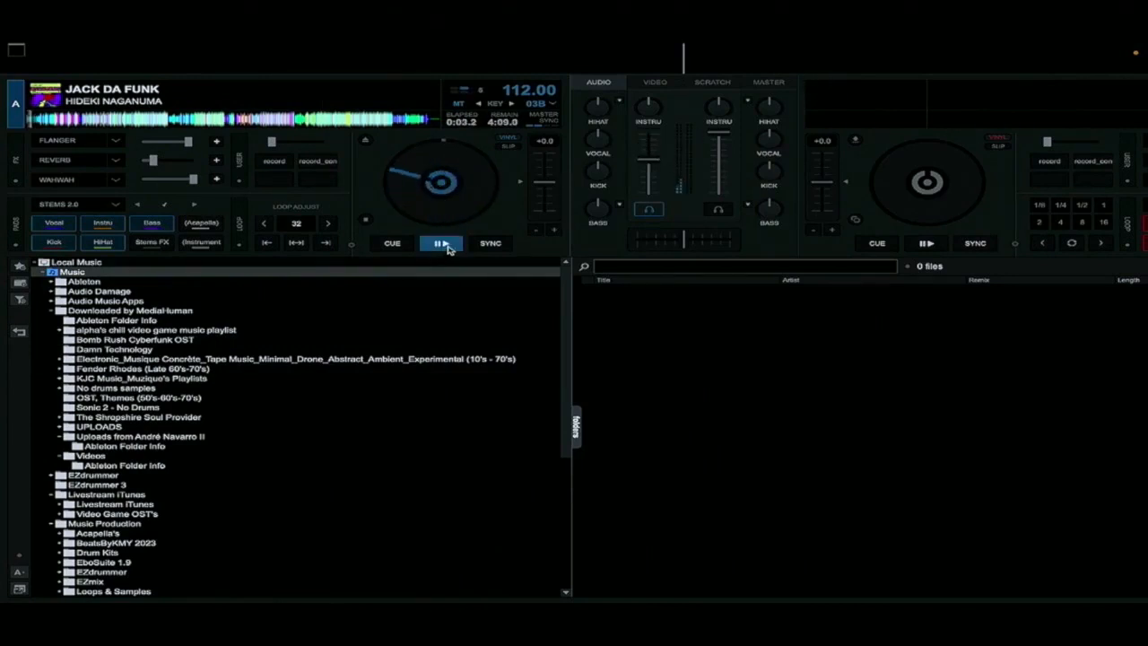
left_click_drag(724, 138, 719, 181)
left_click_drag(650, 158, 640, 193)
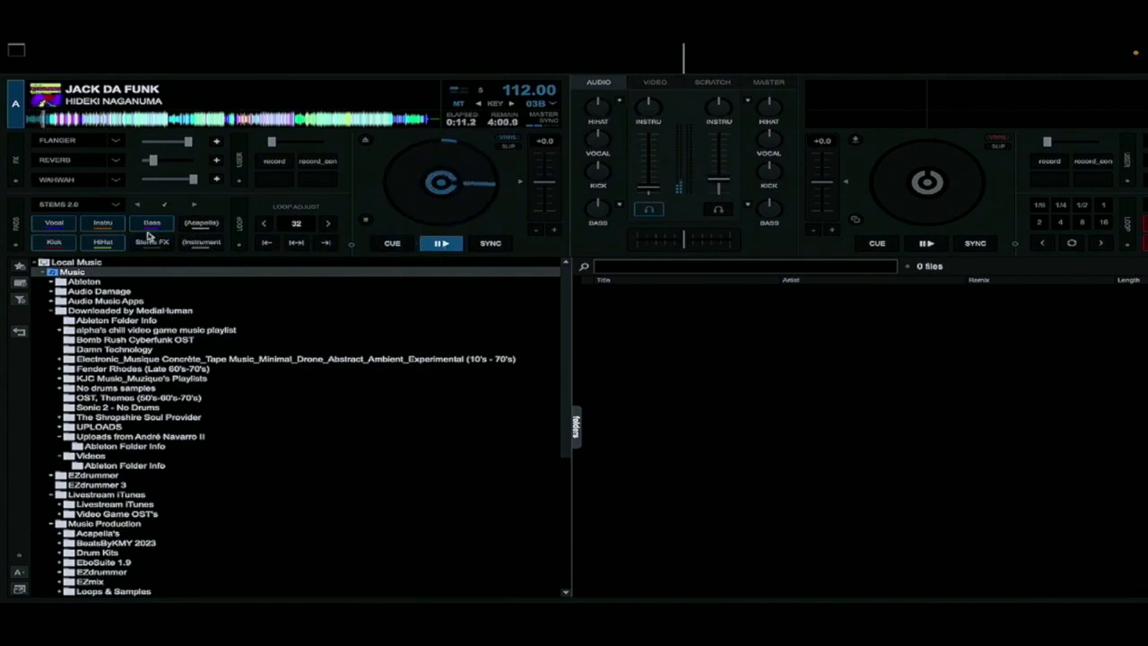
Mute the Kick stem on deck A, pausing and resuming the track to hear it without the kick
left_click(67, 245)
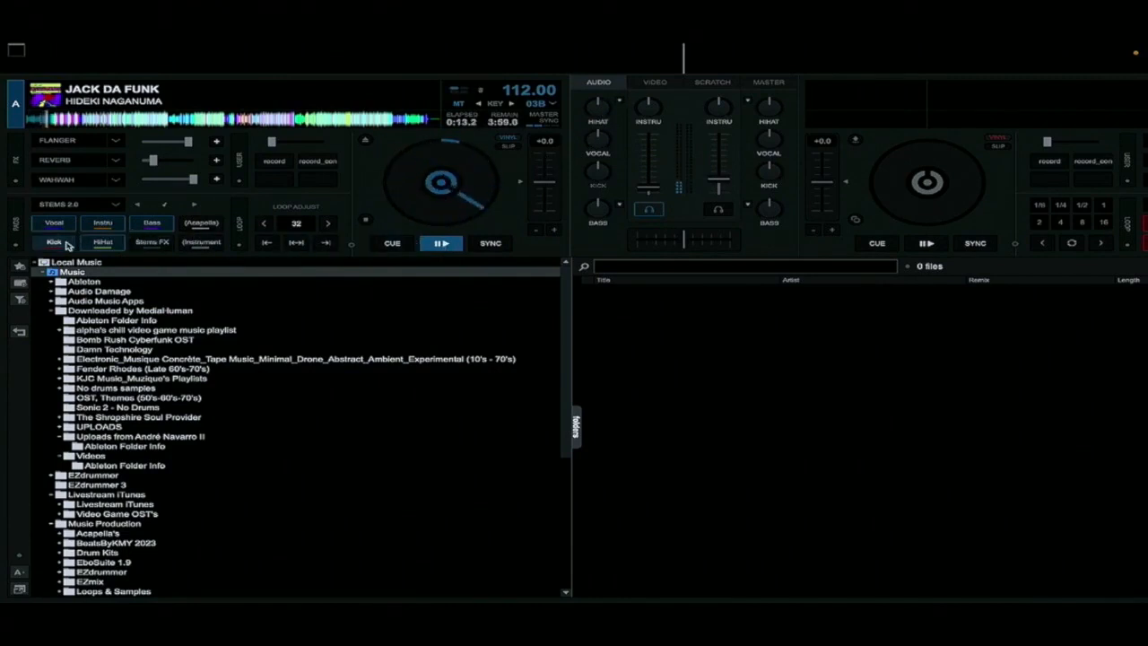
left_click(441, 245)
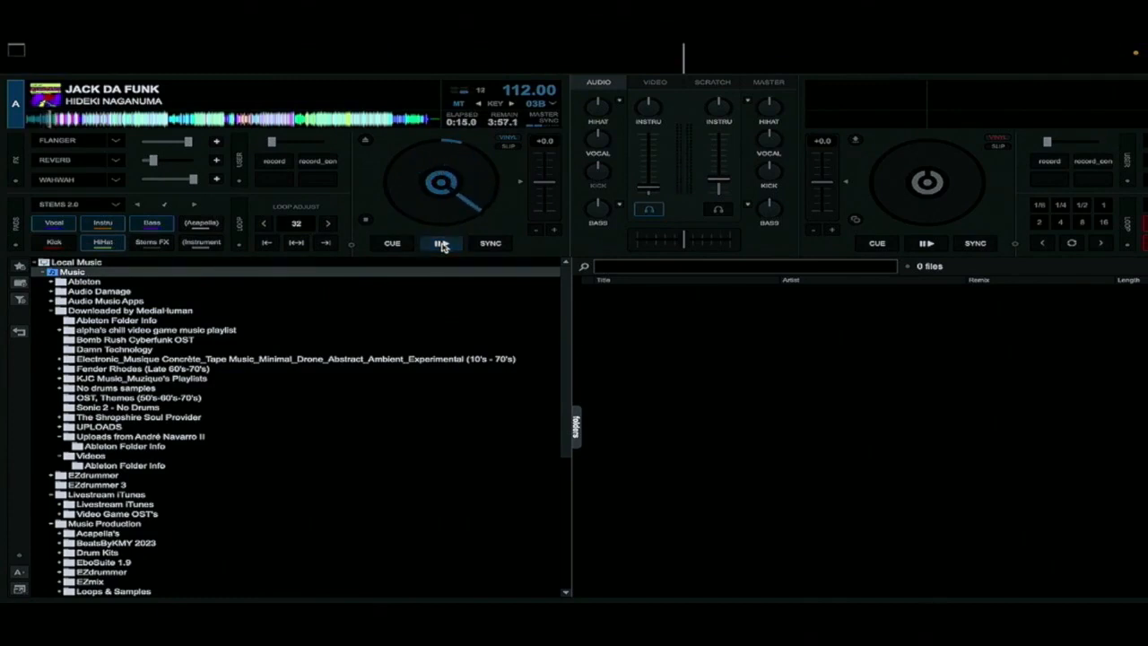
left_click(440, 245)
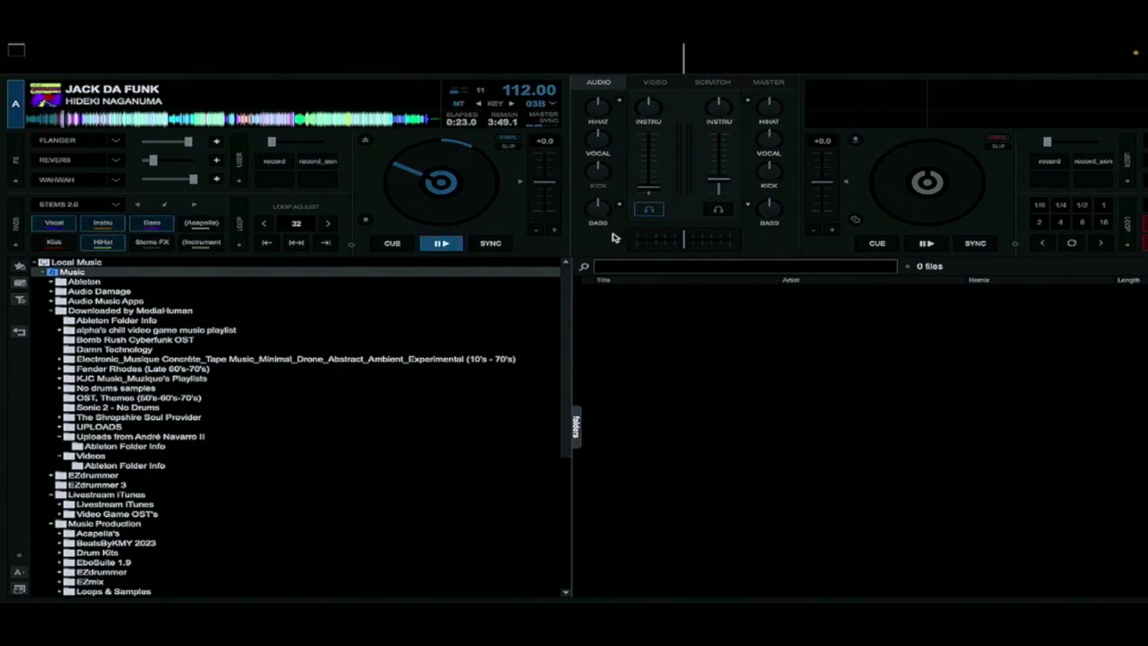
left_click(448, 244)
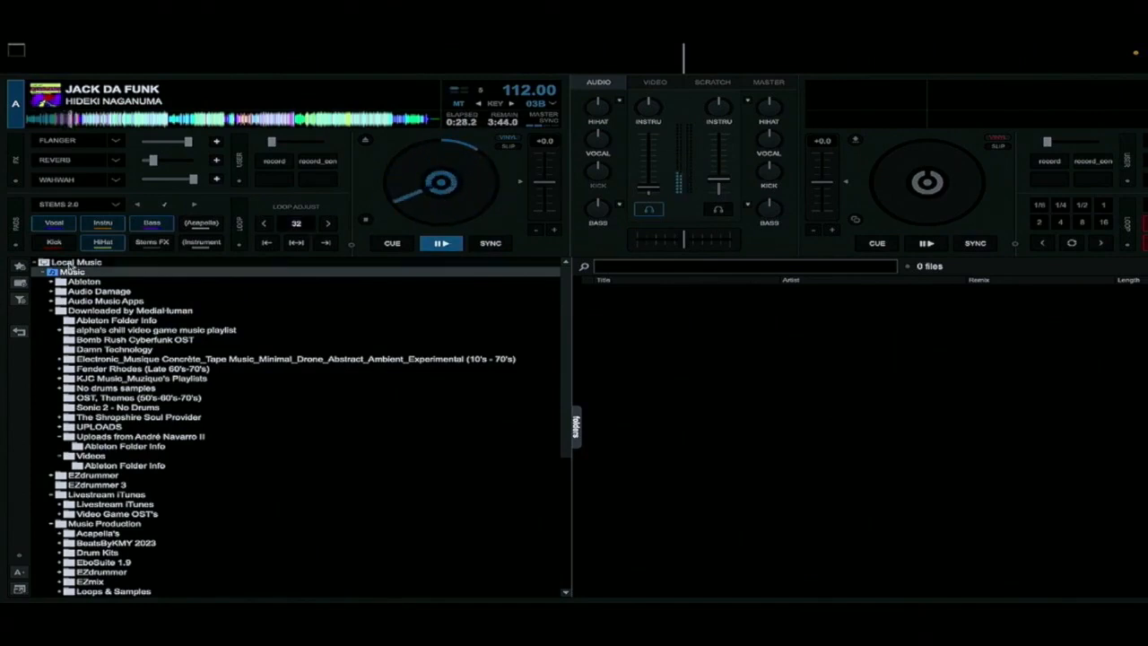
Mute the HiHat stem and audition the acapella and instrumental versions on deck A, finishing by pausing the track
left_click(103, 243)
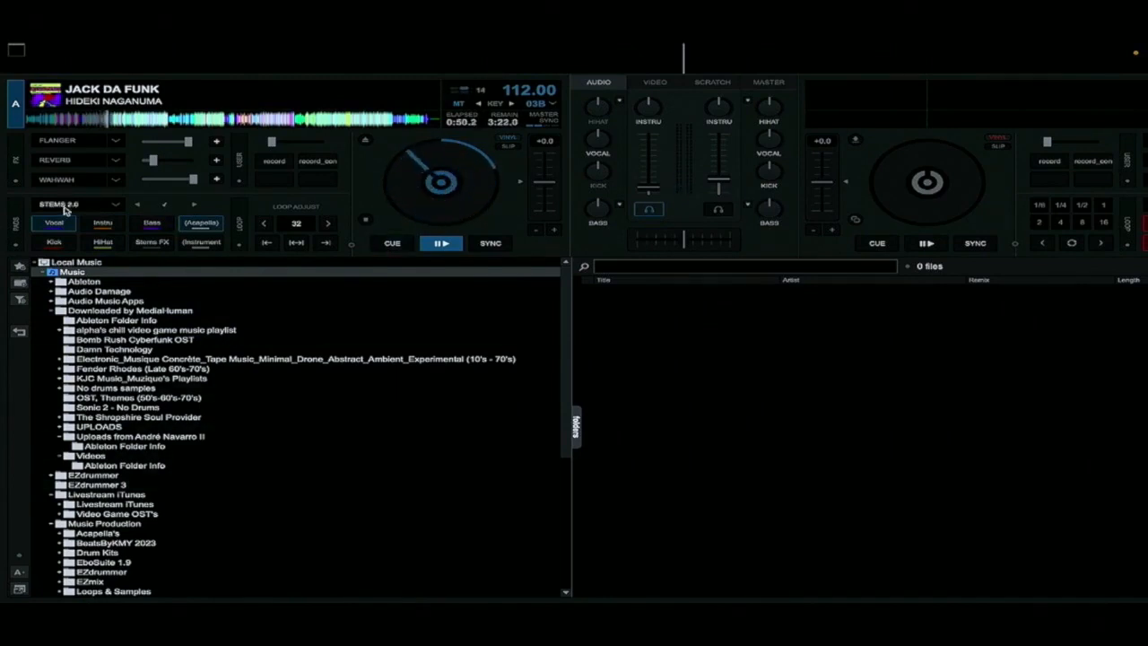
left_click(201, 242)
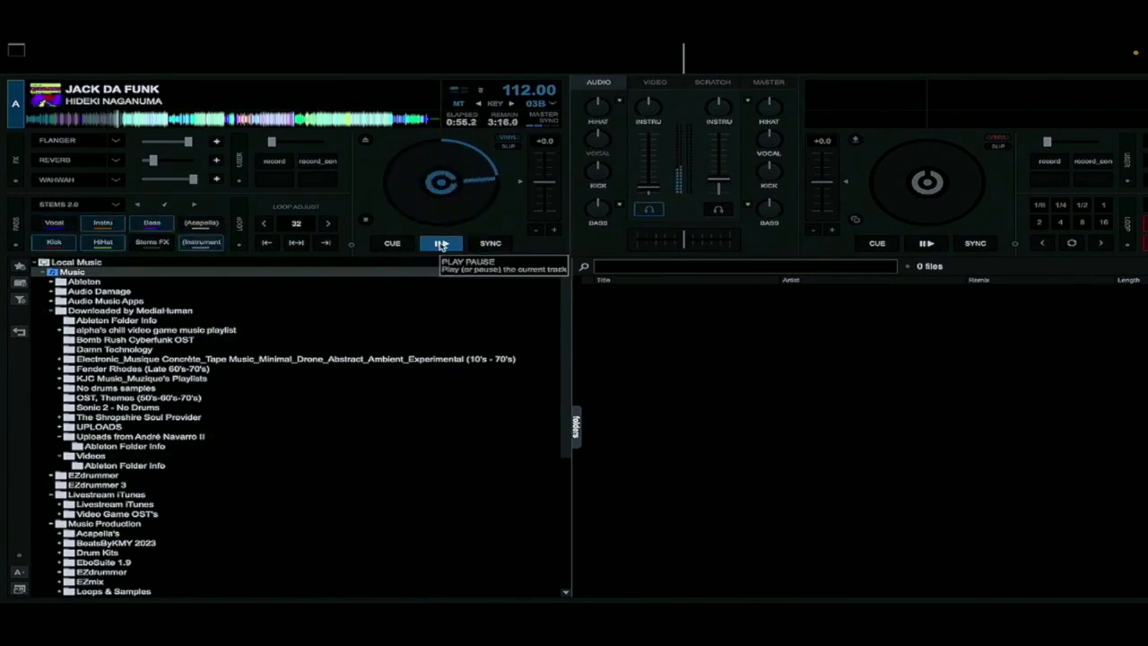
left_click(441, 245)
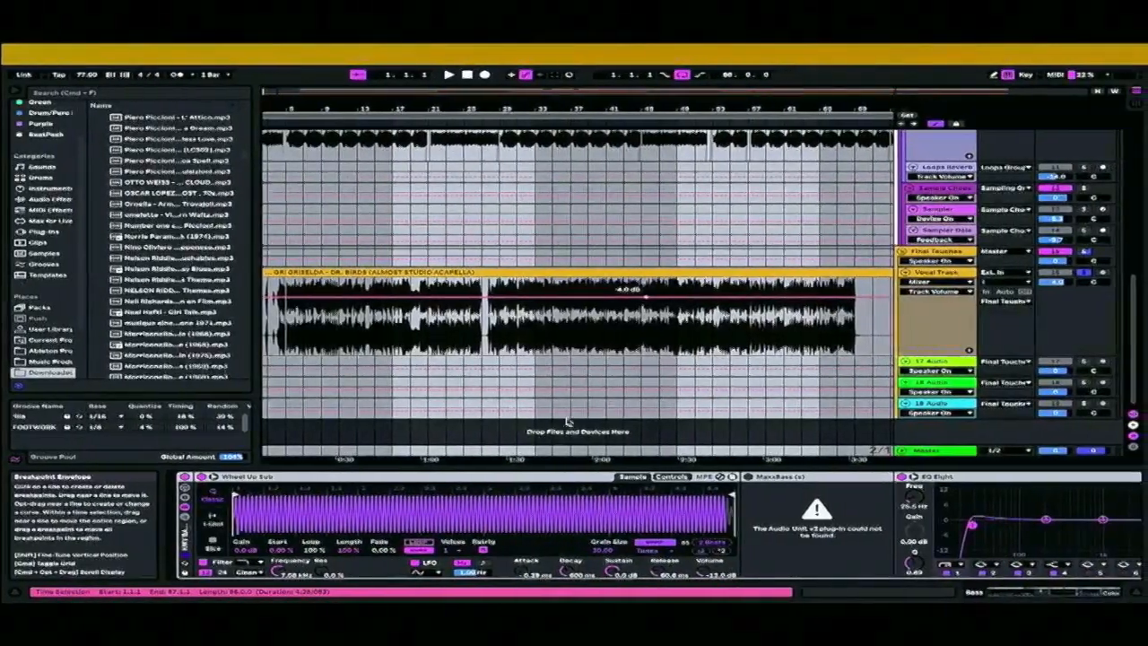
Switch back to Live and play the 77 BPM arrangement while looking over its drum, bass and sampling tracks
key("space")
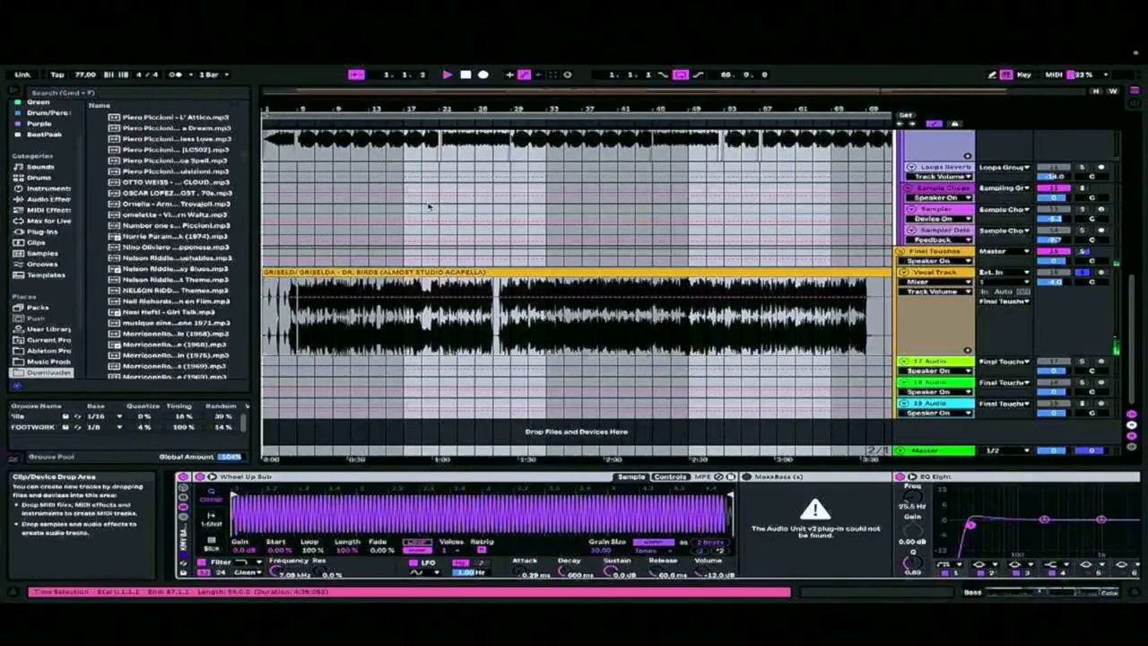
scroll(879, 300, "up", 10)
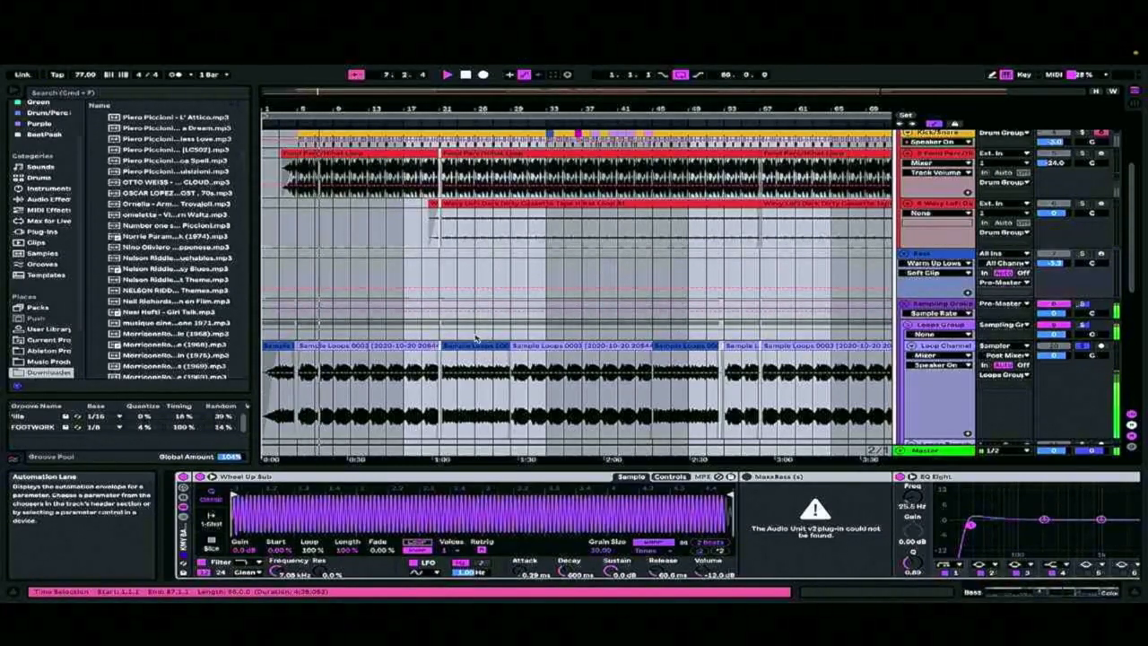
scroll(475, 337, "up", 2)
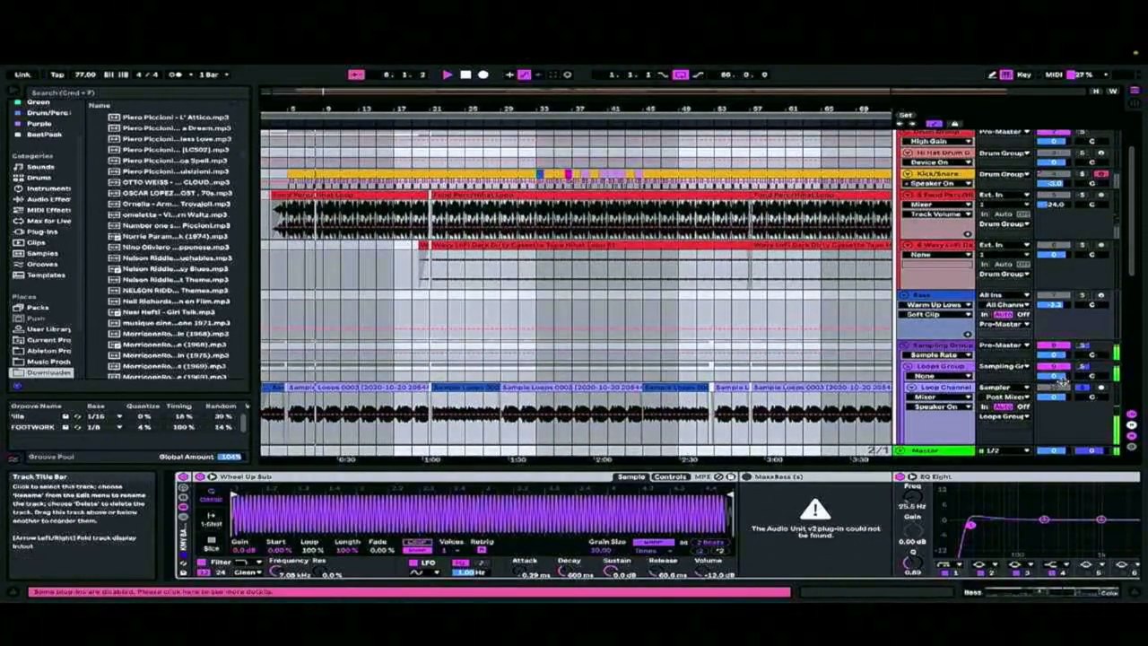
Zoom in around bar 21 during playback and examine the effects chain on the Drum Group, including its Mojo V4 device
scroll(1085, 224, "up", 2)
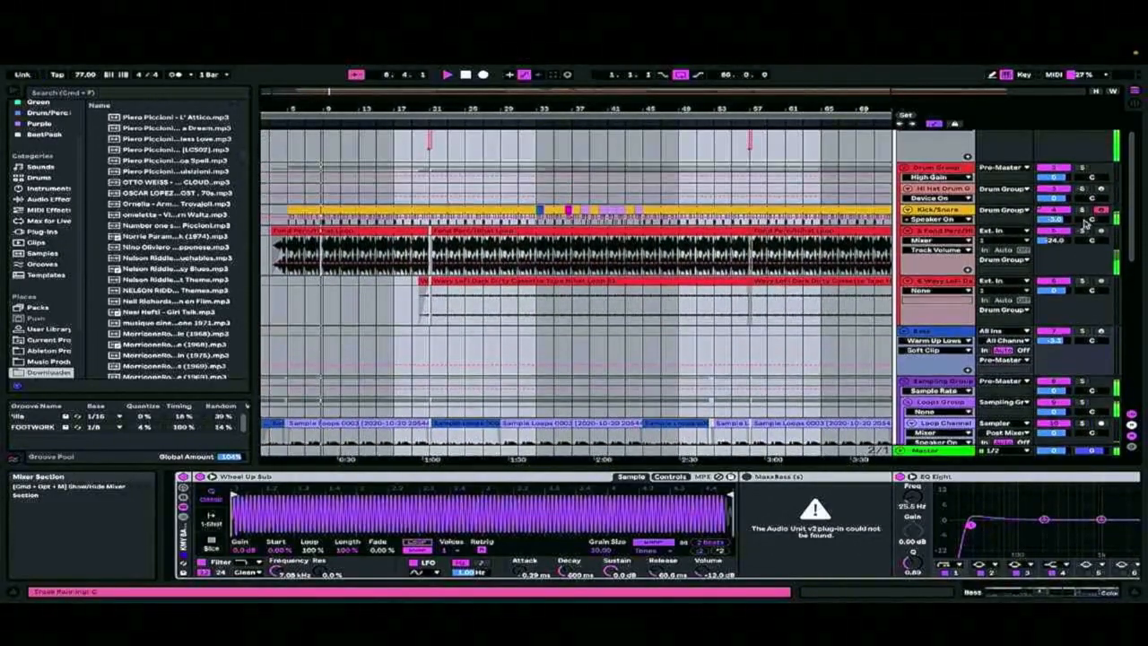
scroll(605, 362, "up", 2)
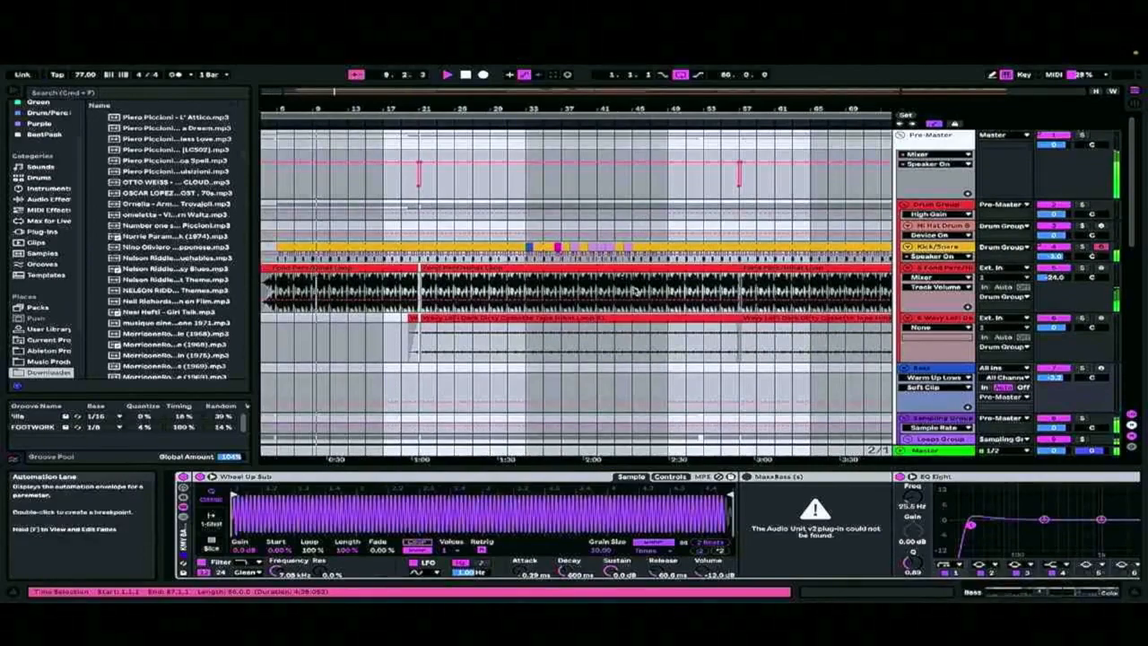
left_click_drag(428, 109, 655, 166)
scroll(591, 325, "down", 1)
left_click(946, 201)
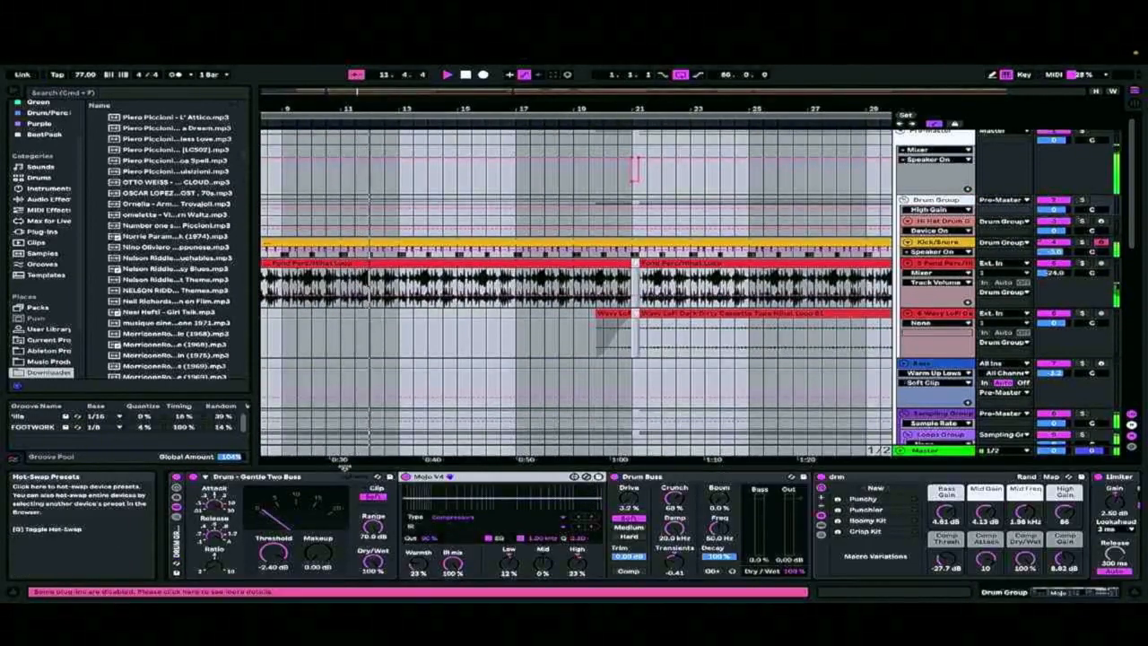
left_click(586, 477)
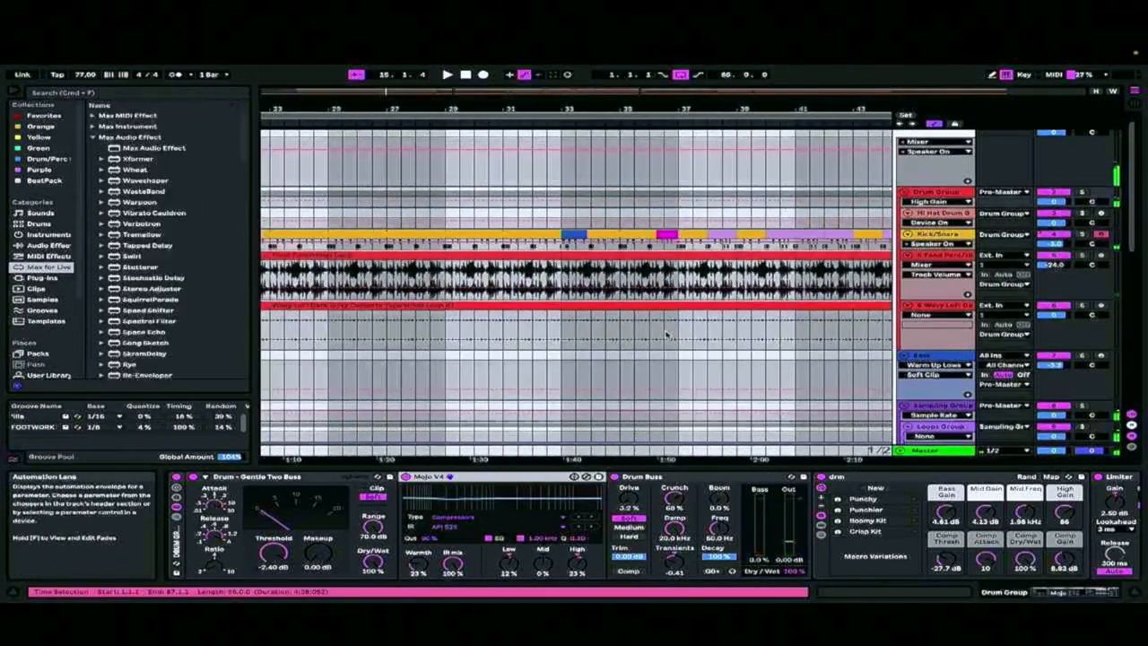
Select four bars of the GRISELDA acapella on the Vocal Track from bar 21, loop that range and play it
scroll(470, 260, "down", 5)
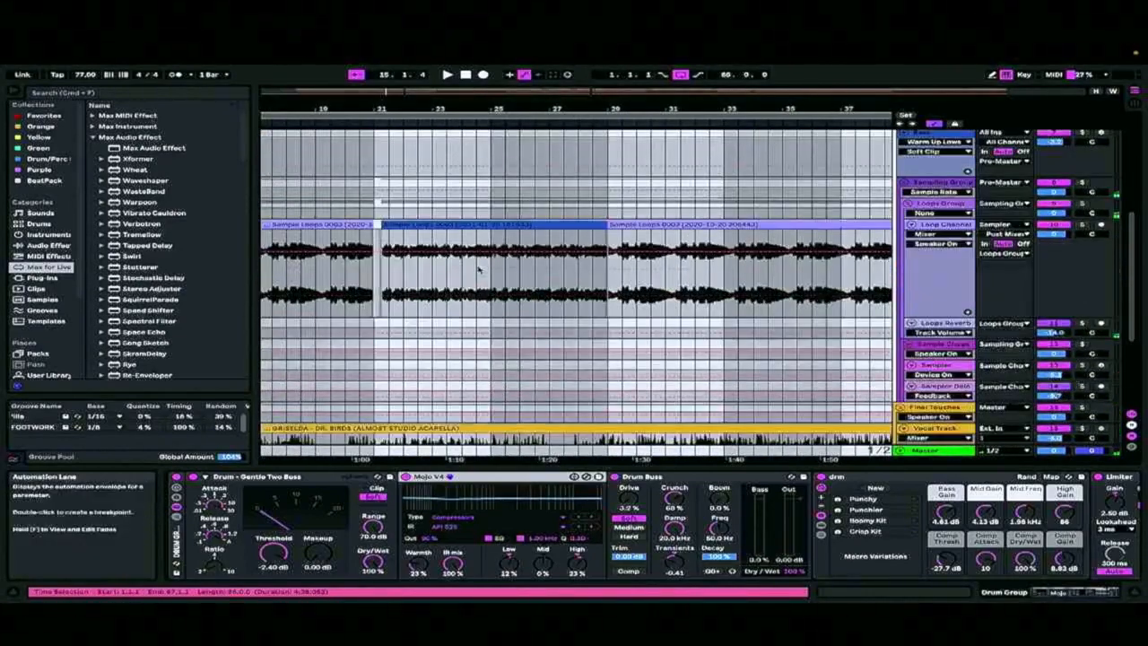
scroll(393, 154, "down", 3)
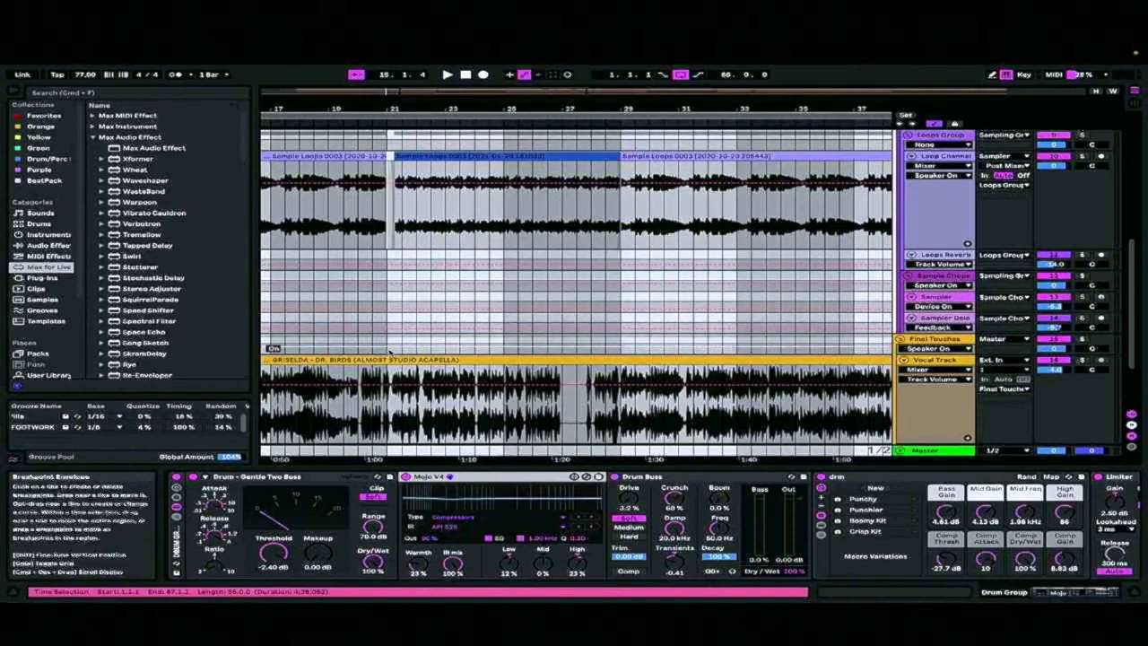
left_click(397, 453)
left_click_drag(392, 413, 508, 405)
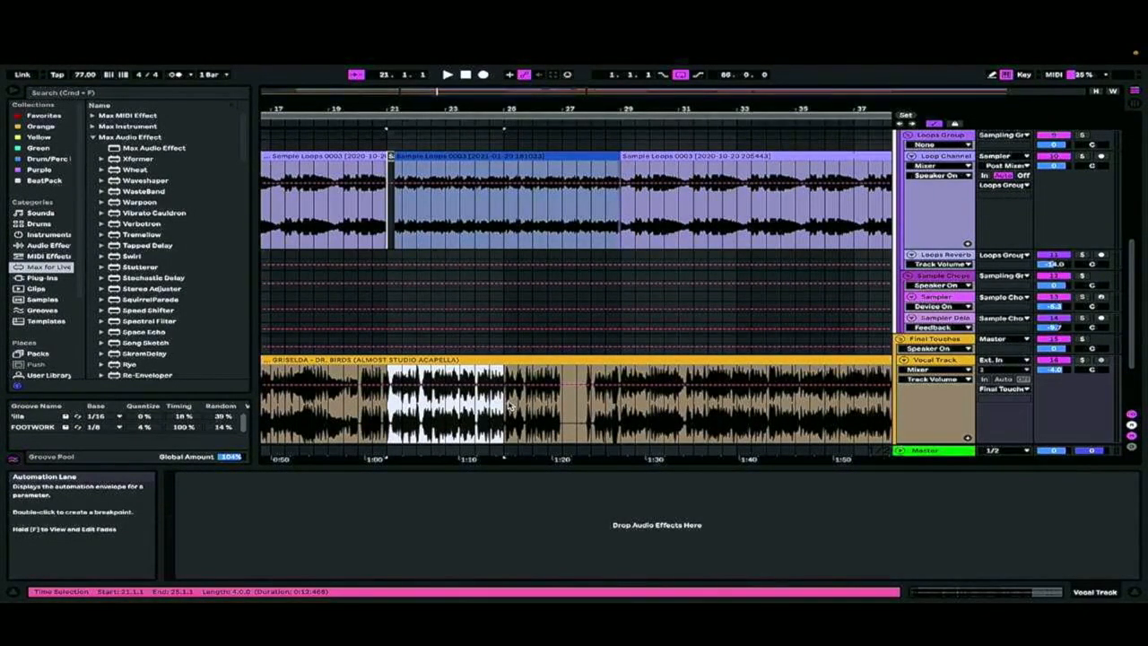
key("super+l")
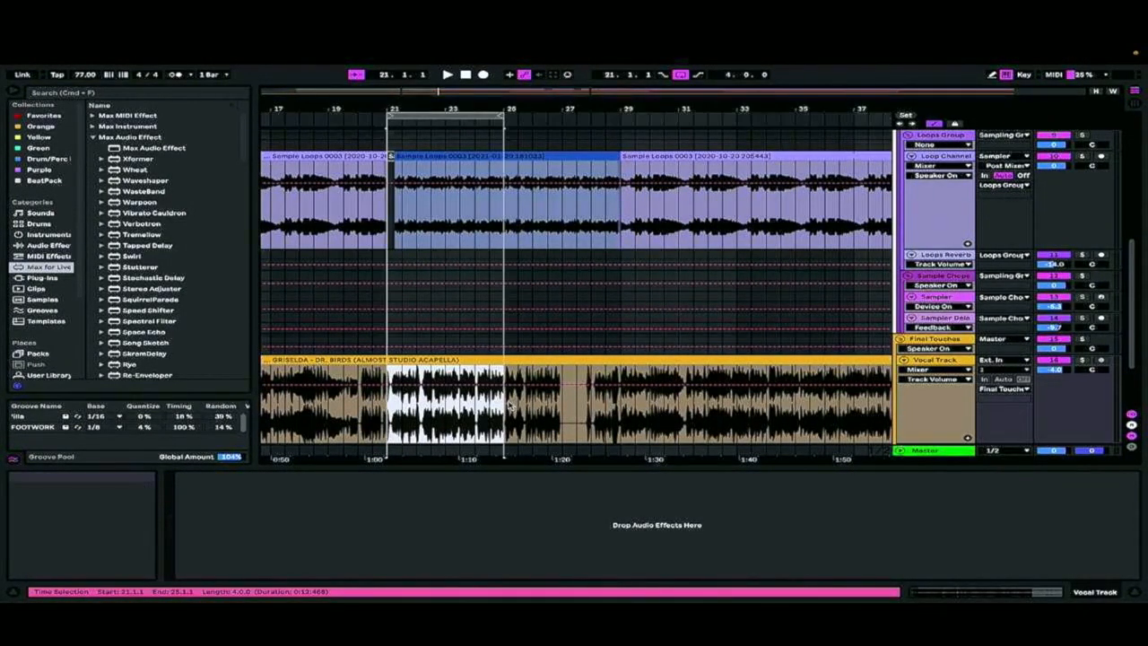
key("space")
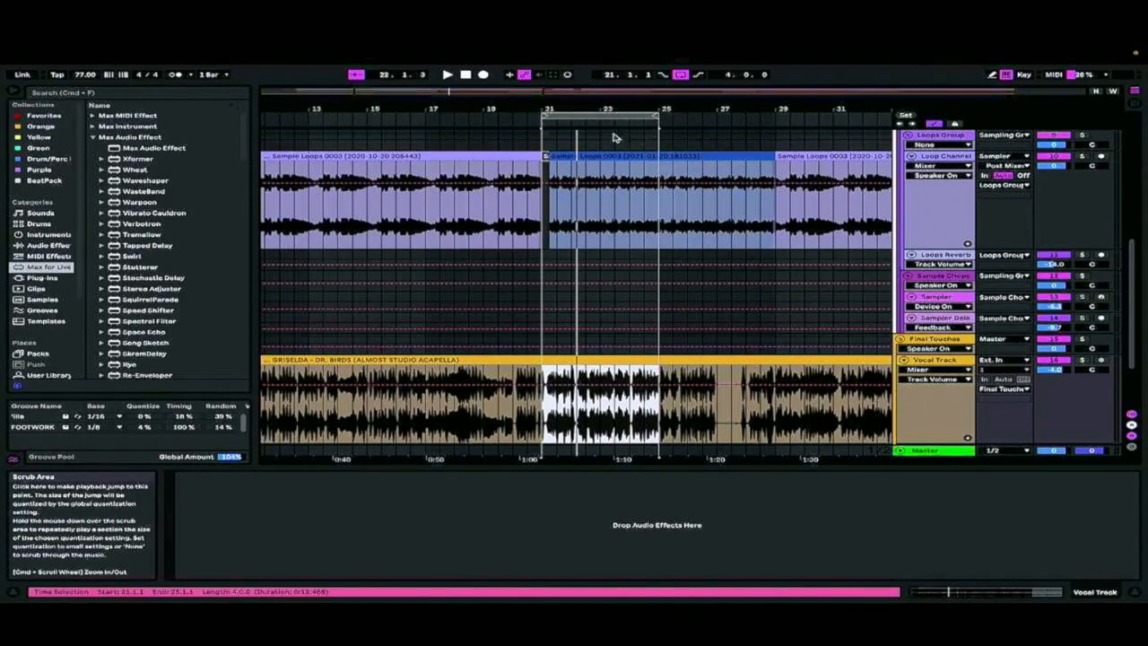
Replay the looped section from bar 21 and mute the Loop Channel track to hear the section without it
left_click(542, 121)
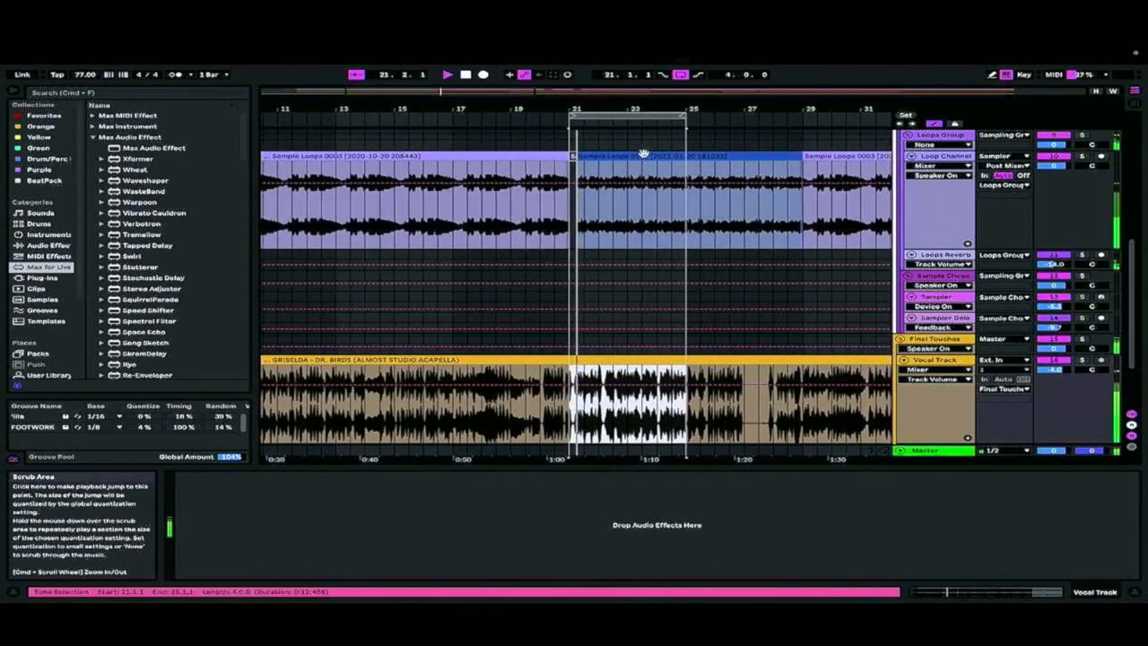
mouse_move(583, 56)
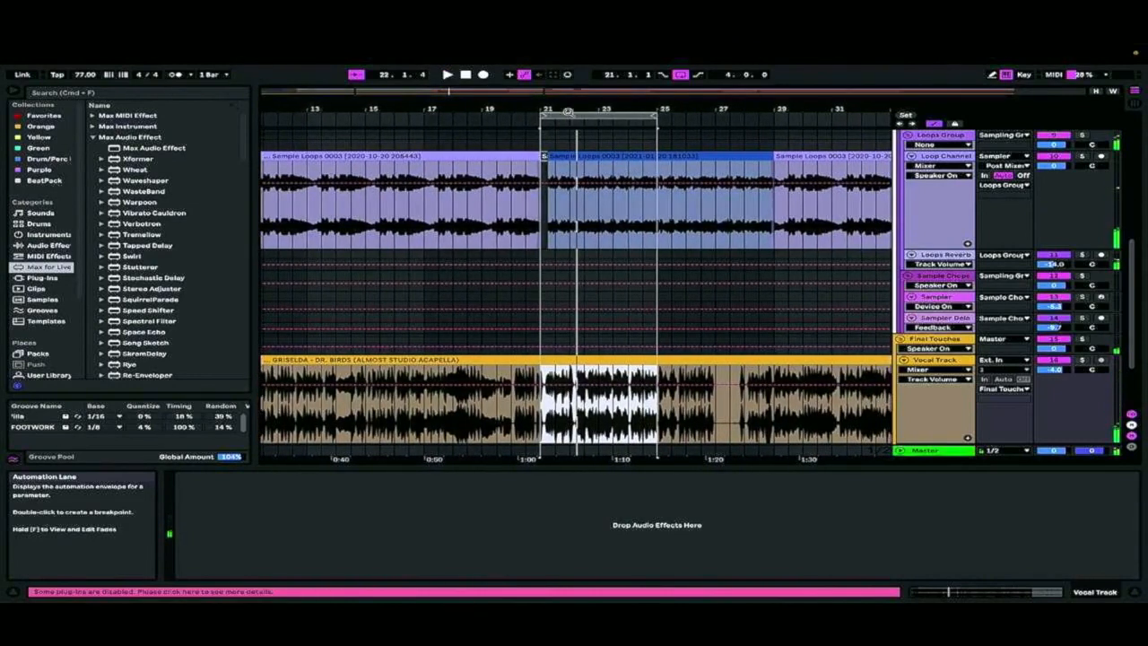
left_click(557, 121)
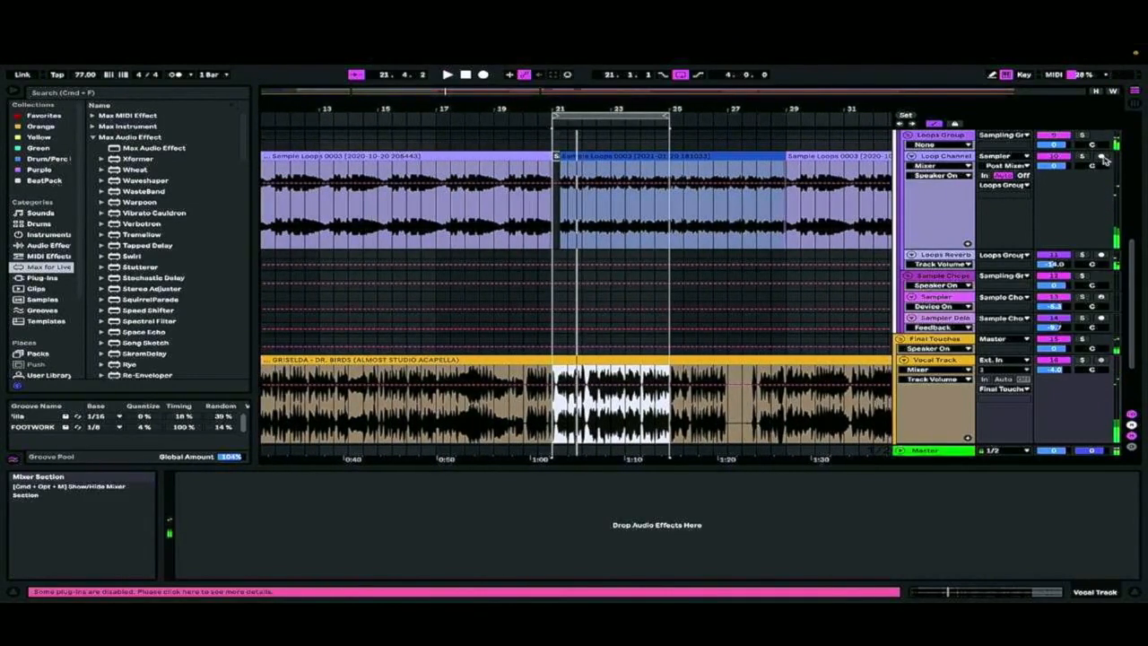
left_click(1055, 157)
key("space")
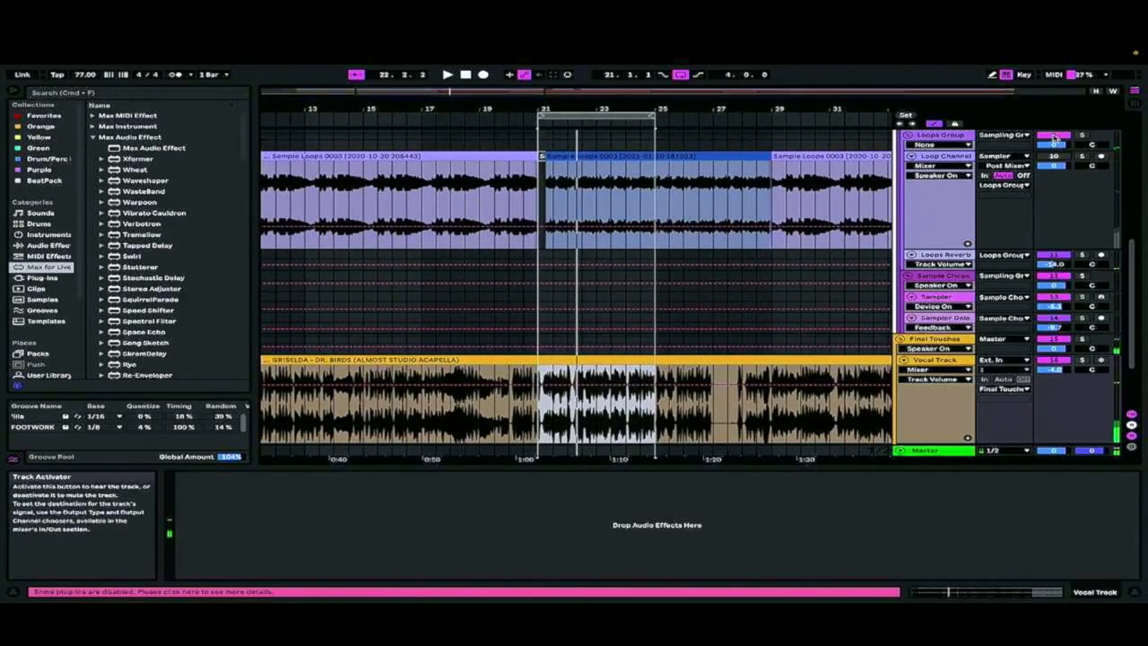
Play the arrangement from just before bar 33, where the Kick/Snare pattern changes, and stop playback
scroll(812, 236, "down", 3)
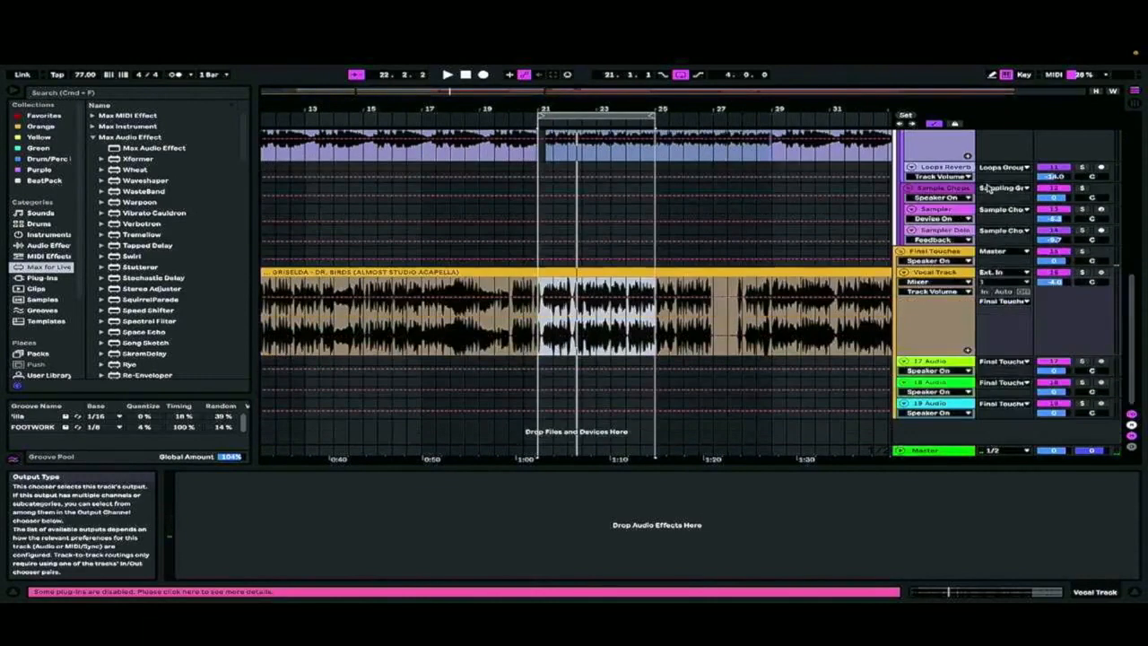
scroll(814, 239, "right", 5)
scroll(812, 239, "up", 6)
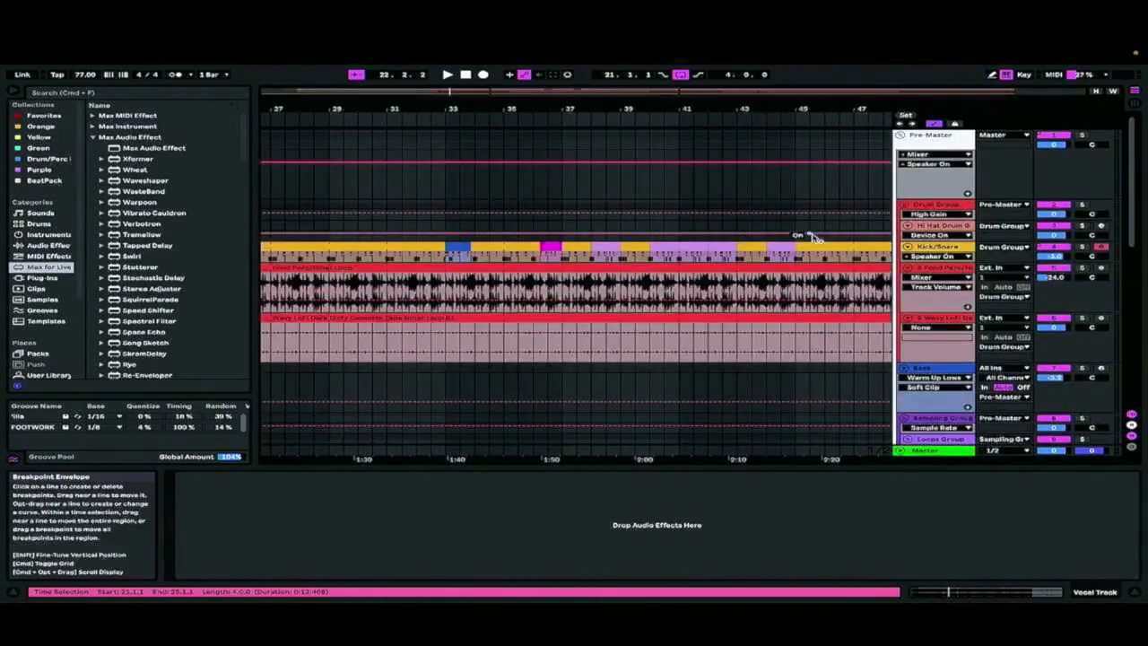
left_click(433, 115)
key("space")
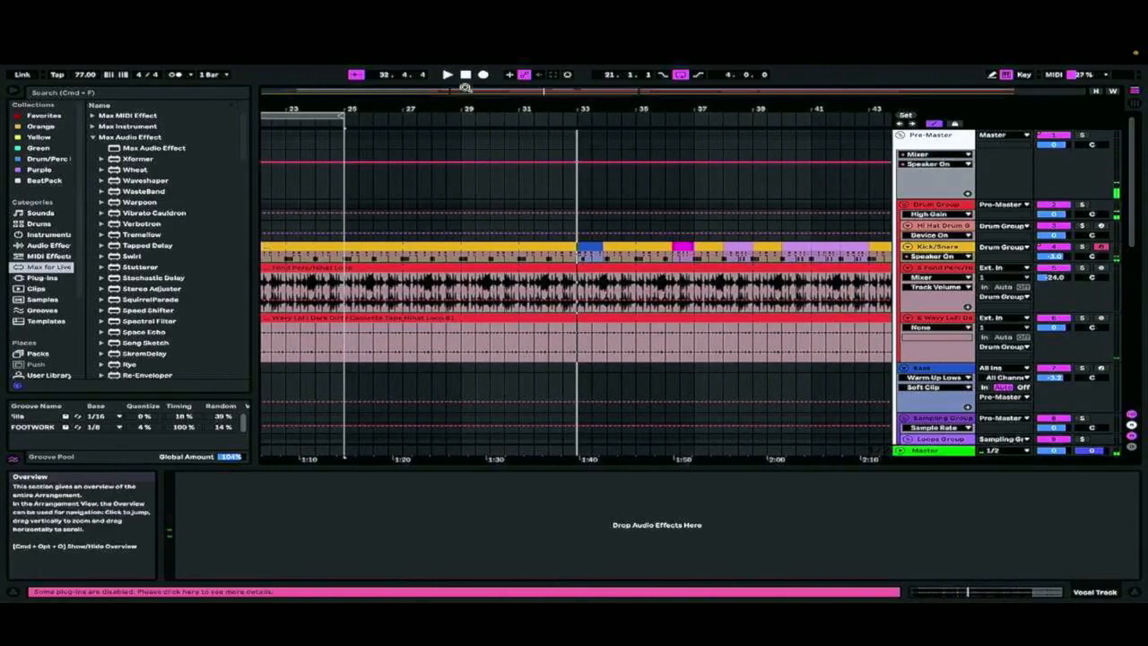
mouse_move(545, 48)
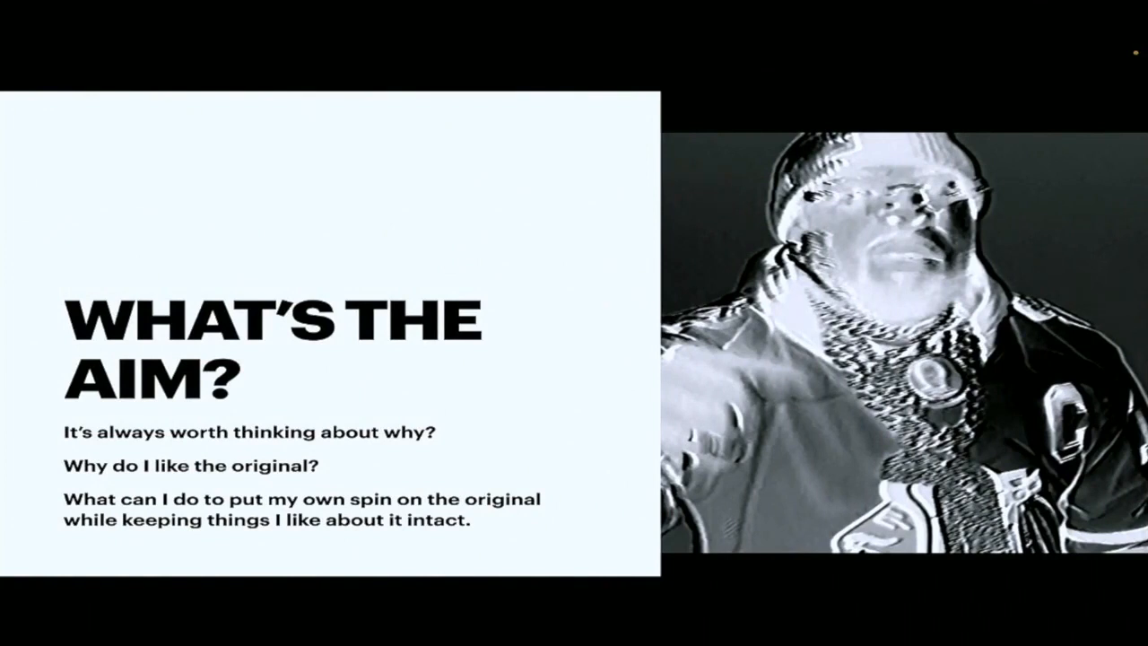
left_click(500, 235)
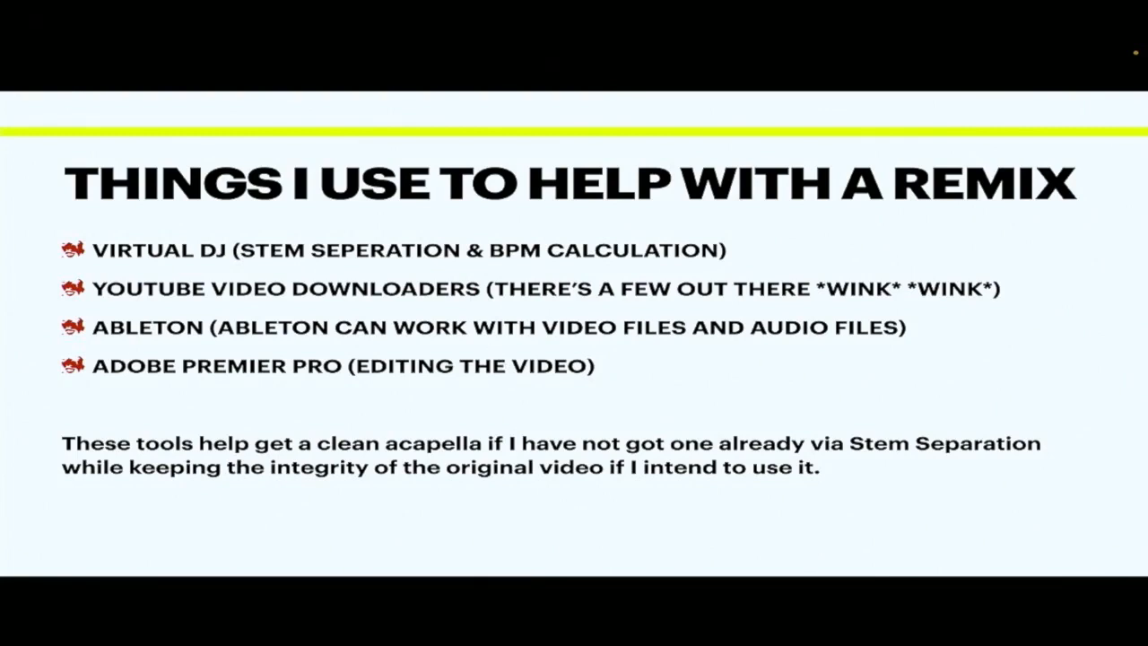
key("Right")
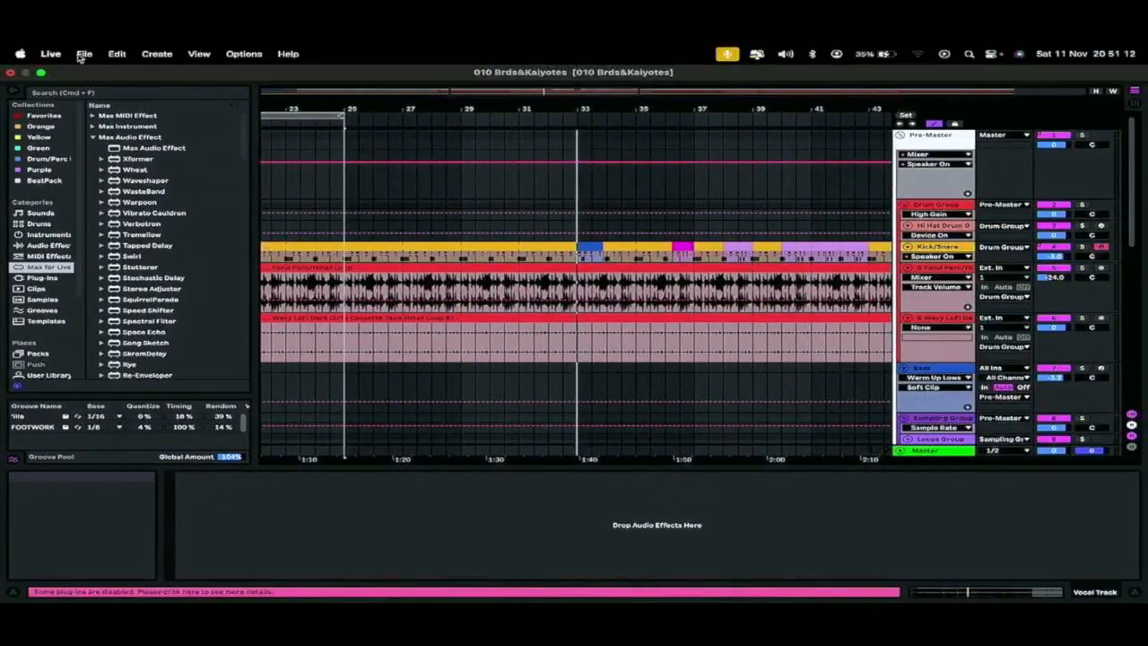
Switch back to Live and create a new Live Set from the template
left_click(85, 54)
left_click(100, 75)
left_click(465, 349)
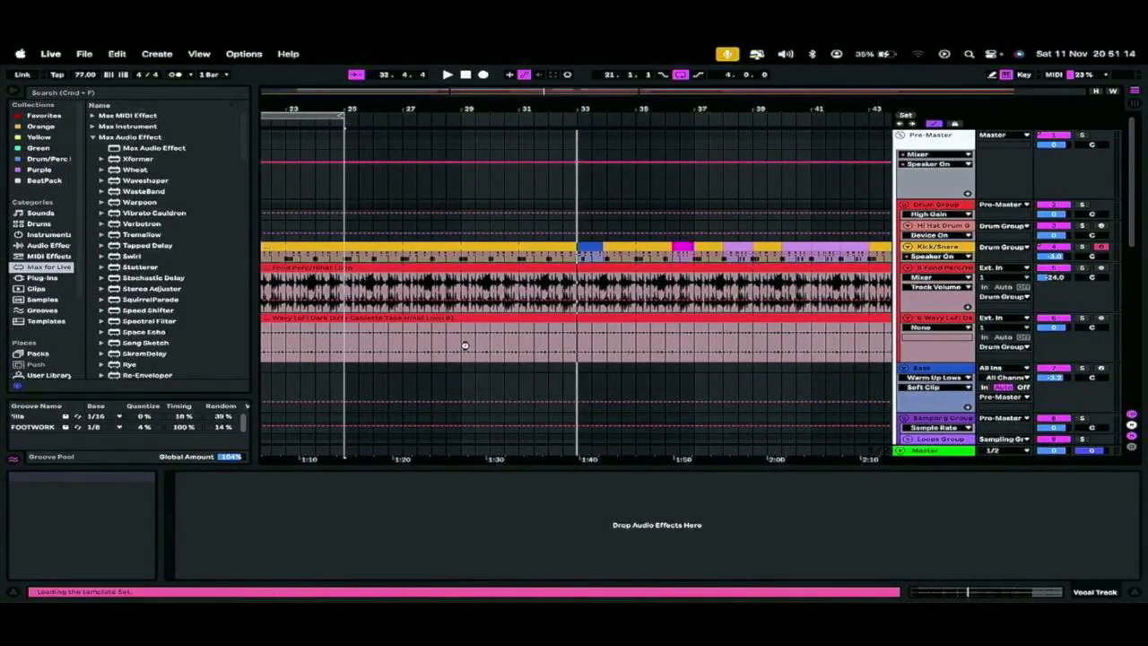
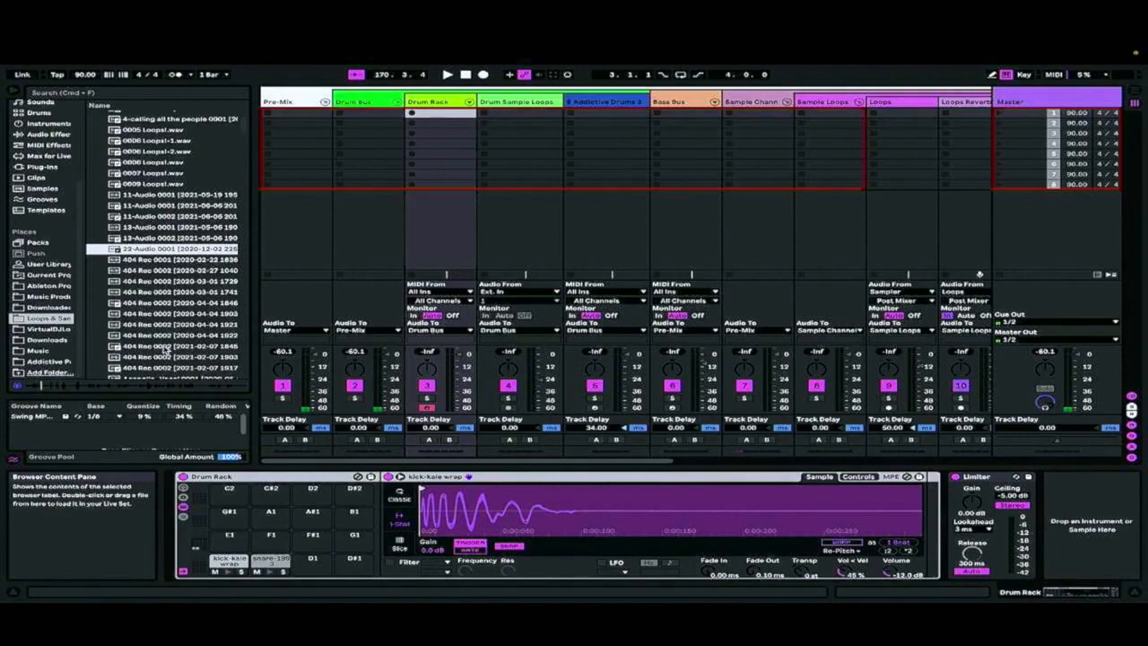
Look through the Recorded samples in the Loops & Samples folder and preview one of the Loops recordings
scroll(136, 292, "down", 10)
left_click(158, 301)
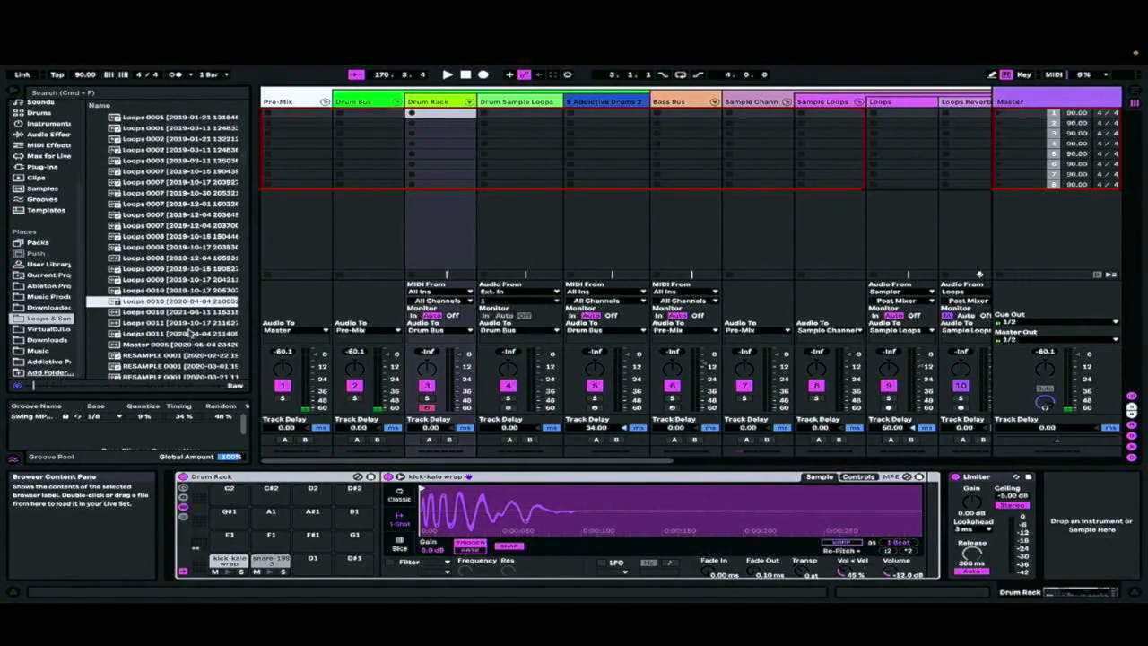
scroll(162, 269, "up", 5)
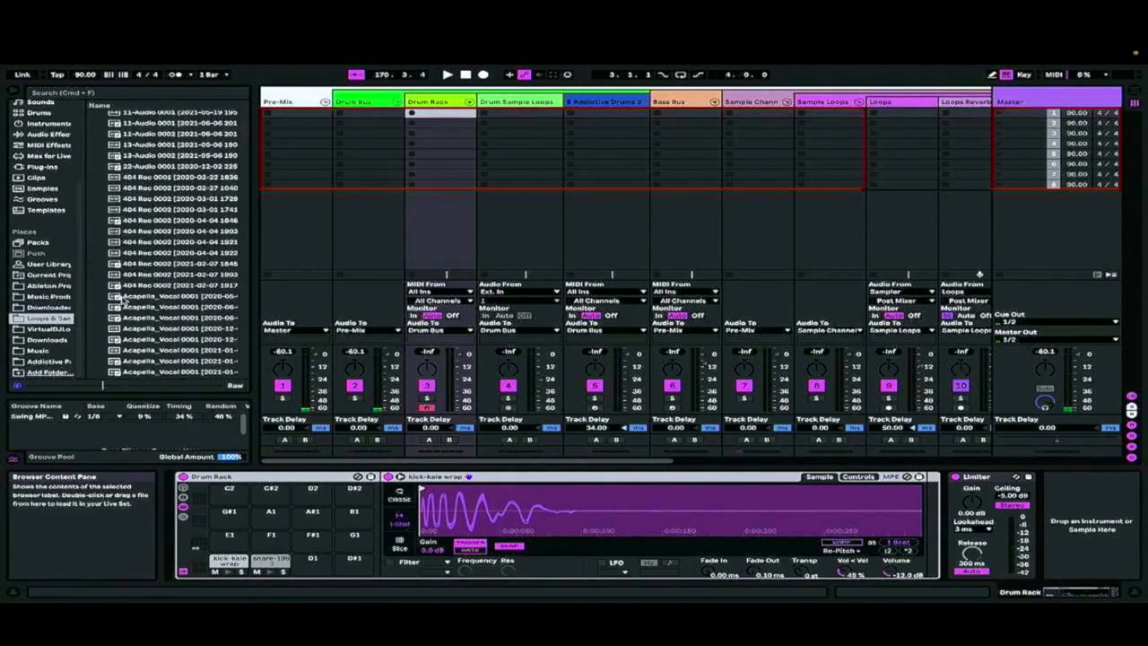
left_click(45, 308)
left_click(47, 318)
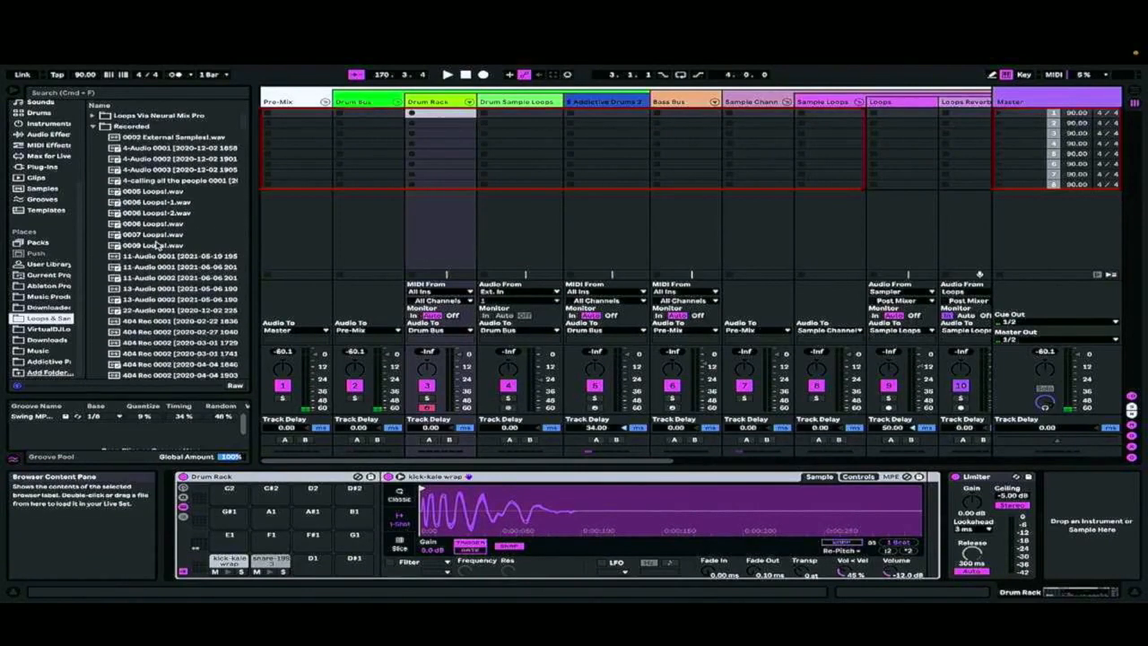
Expand the Loops Via Neural Mix Pro folder and audition several stems, including the Gran Turismo 4 Original Game files
left_click(94, 116)
left_click(176, 225)
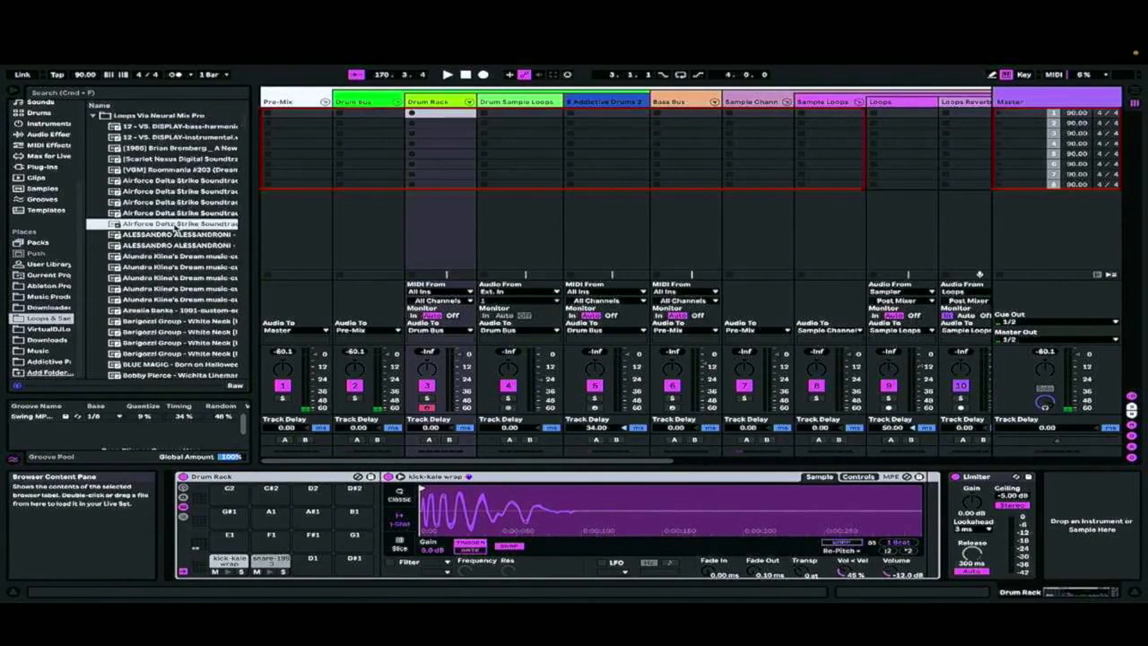
left_click(176, 299)
left_click(187, 353)
scroll(184, 352, "down", 8)
left_click(177, 353)
left_click(194, 343)
scroll(197, 358, "down", 7)
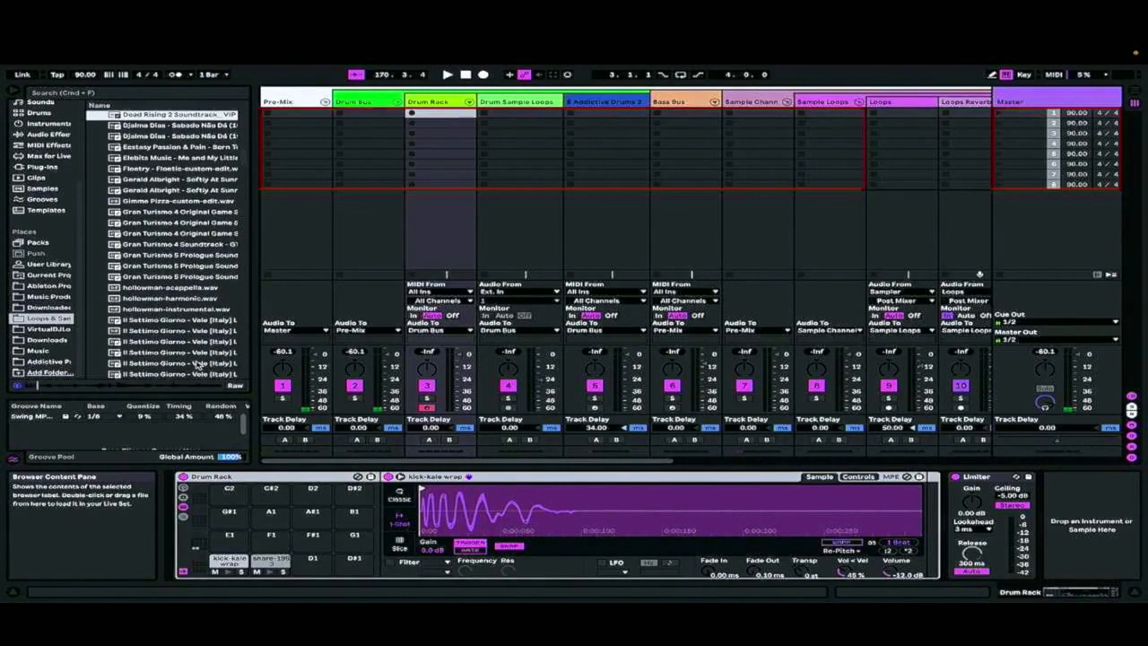
scroll(179, 265, "up", 4)
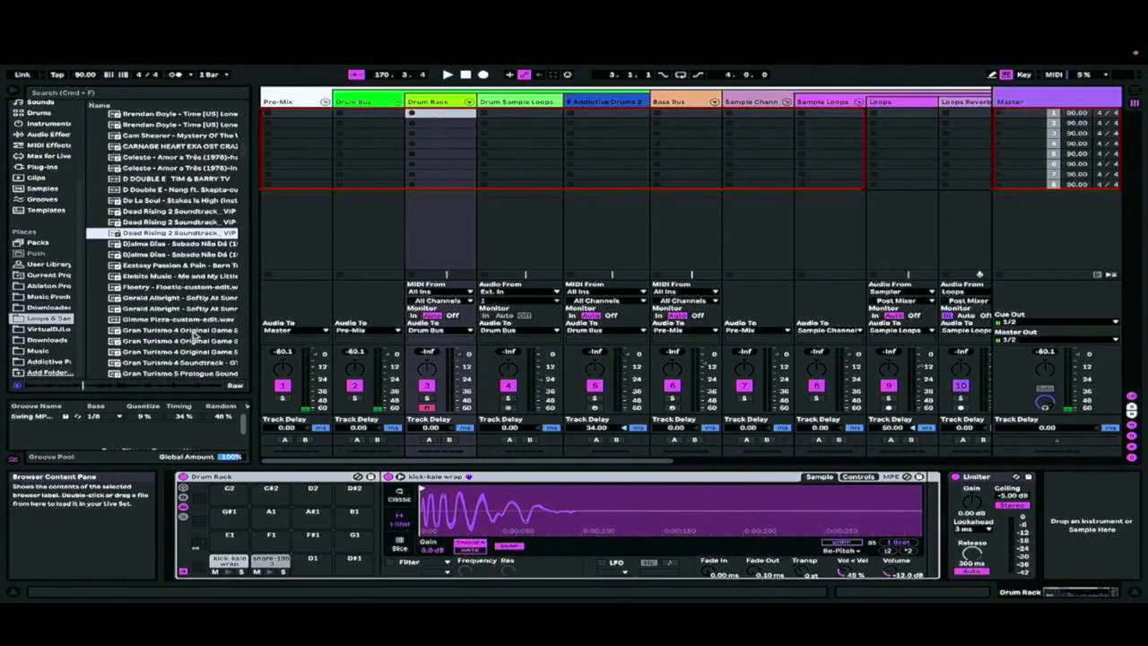
left_click(194, 330)
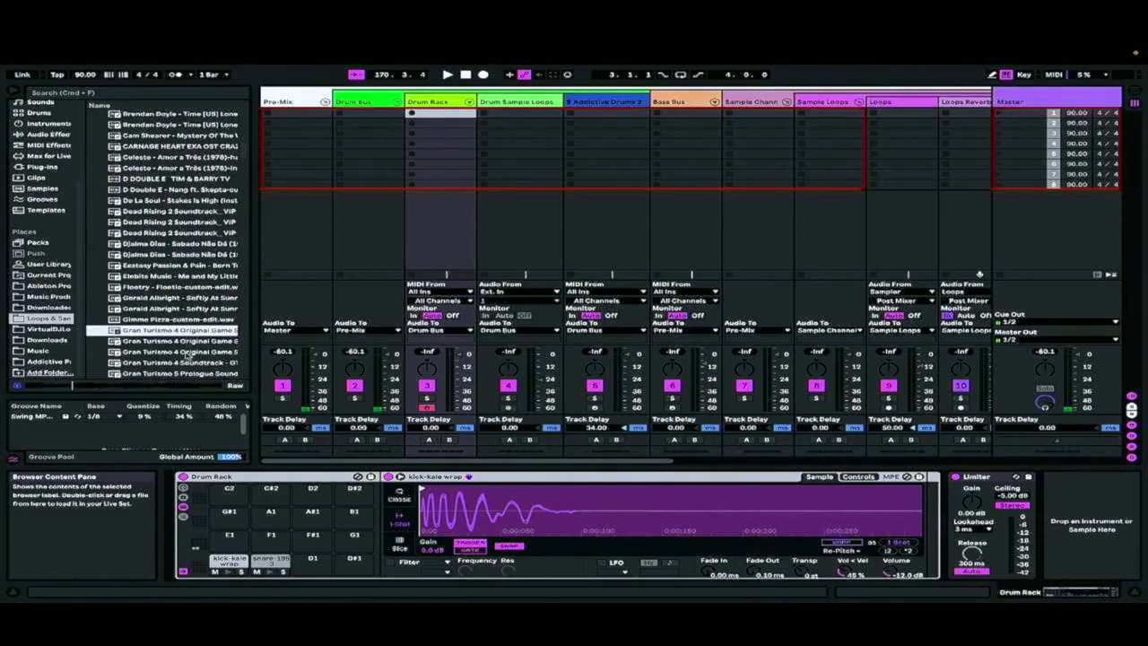
left_click(186, 351)
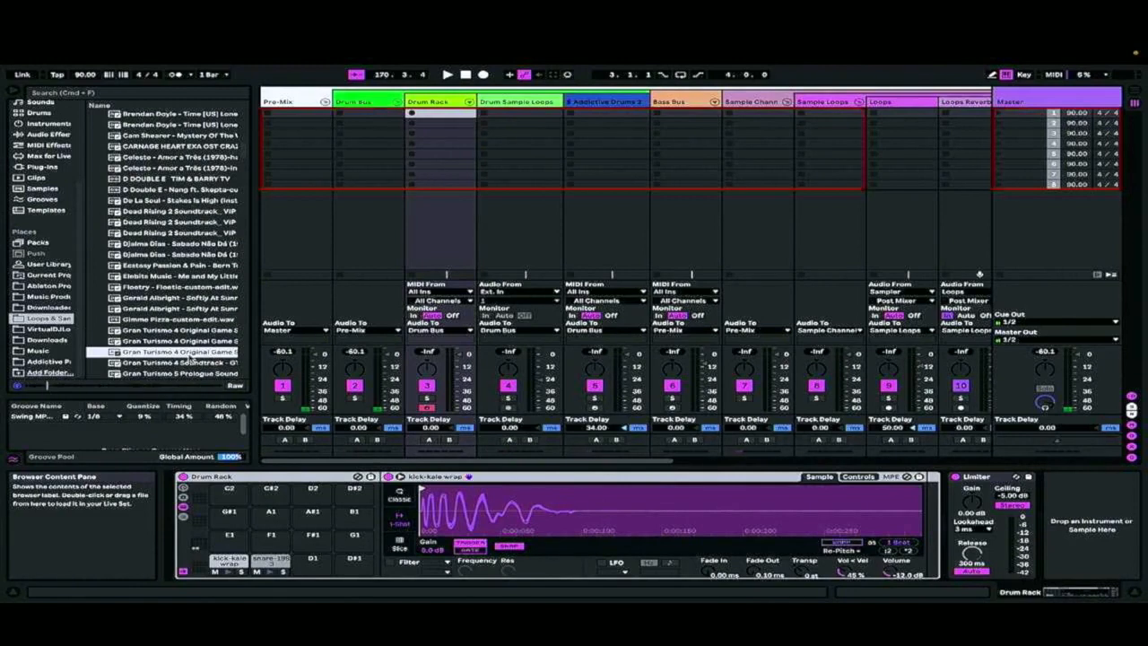
Load the third Gran Turismo 4 Original Game file into the Loops track's first slot, play it and double its warp BPM
left_click_drag(190, 355, 886, 115)
left_click(874, 114)
double_click(899, 115)
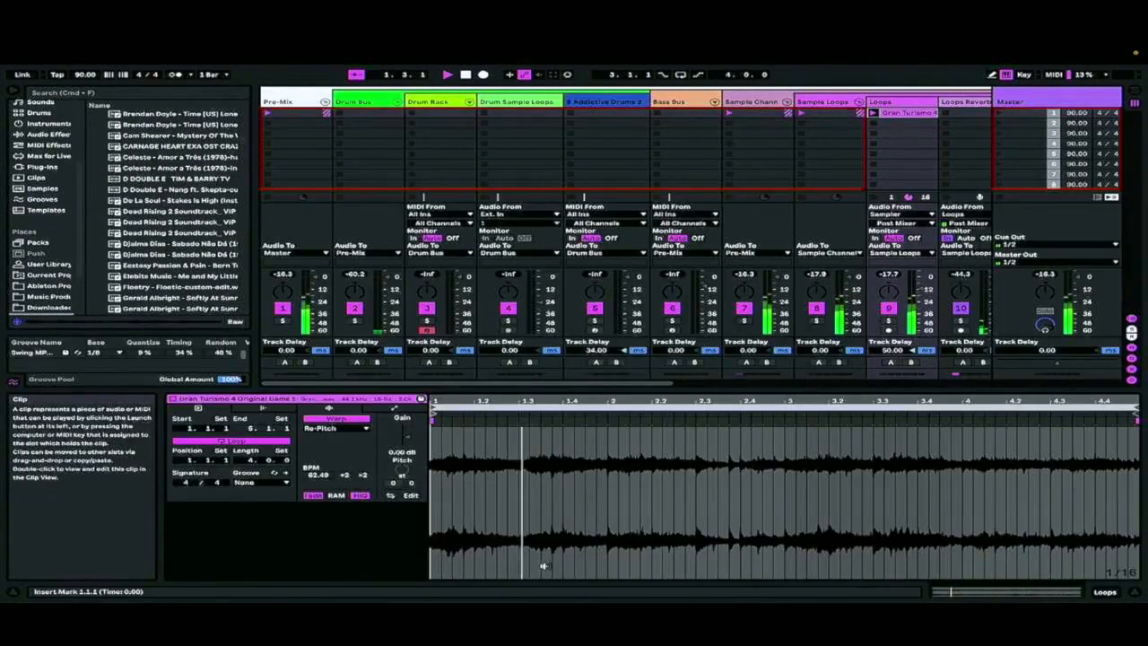
left_click(359, 475)
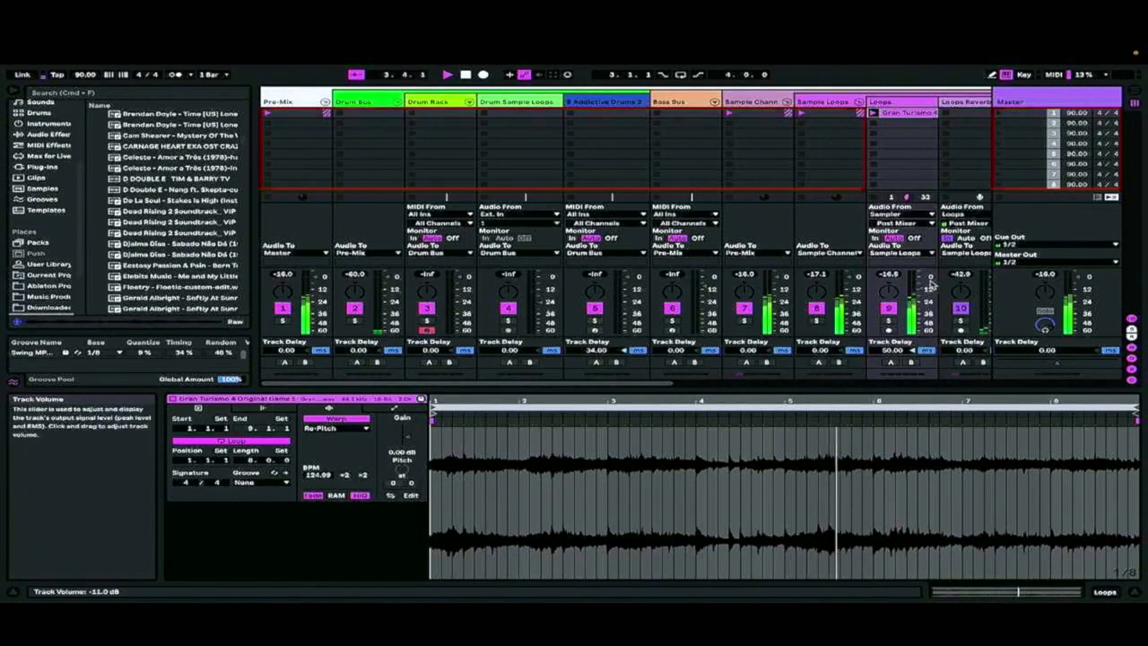
Create an empty MIDI clip in the Drum Rack track's first slot, show the track's devices and restart playback
left_click(460, 115)
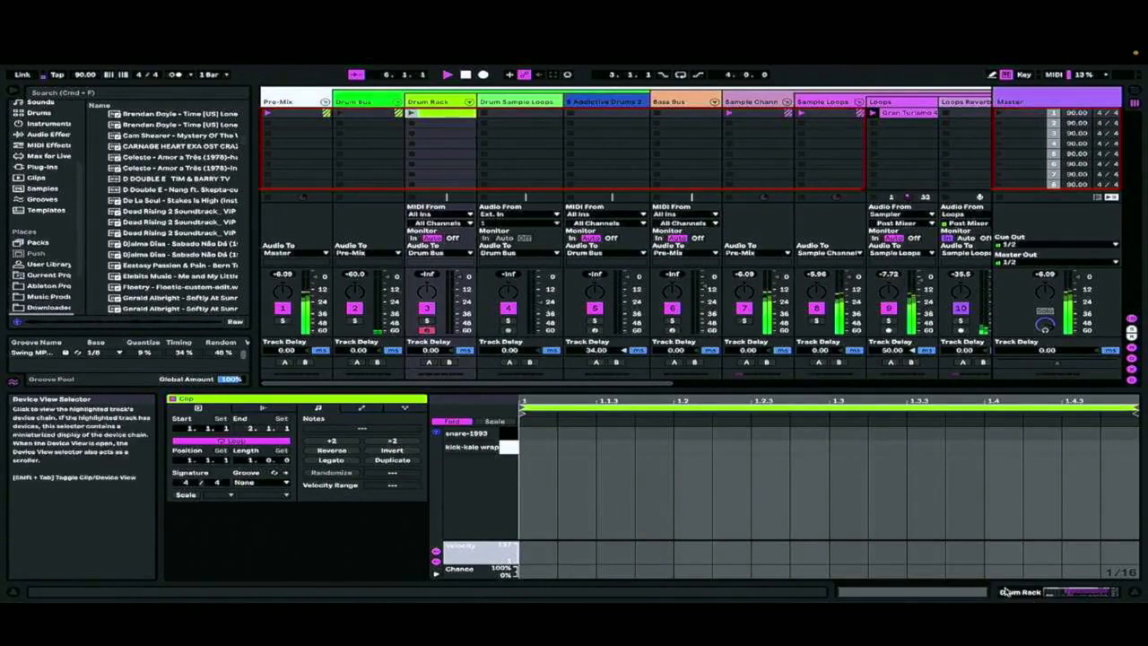
left_click(1085, 589)
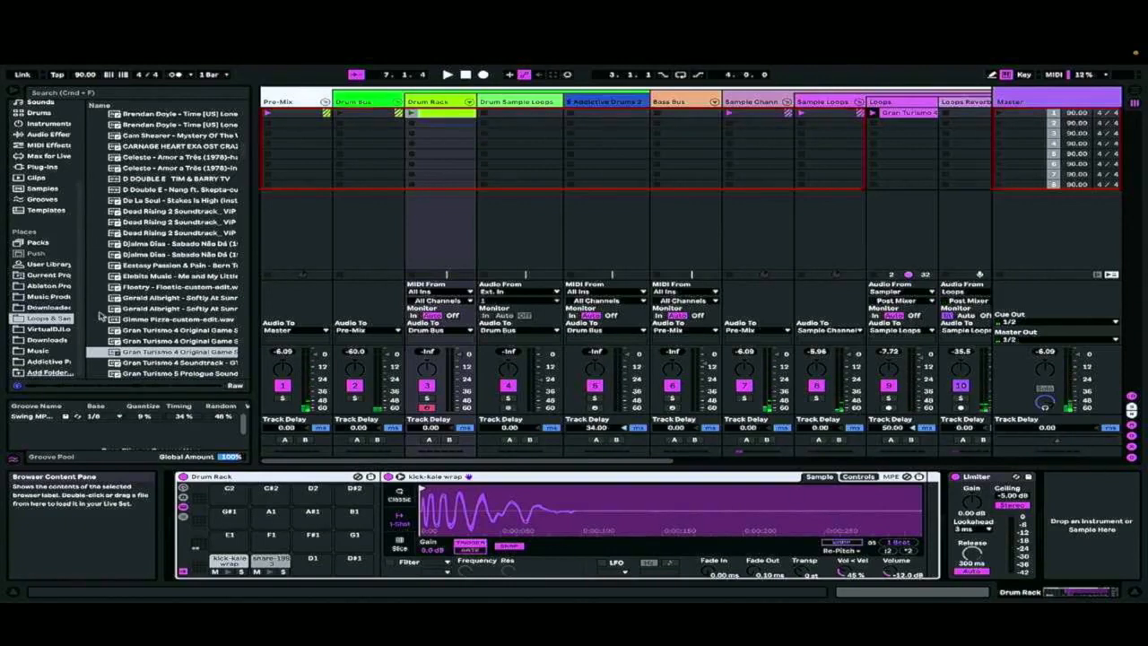
left_click(59, 146)
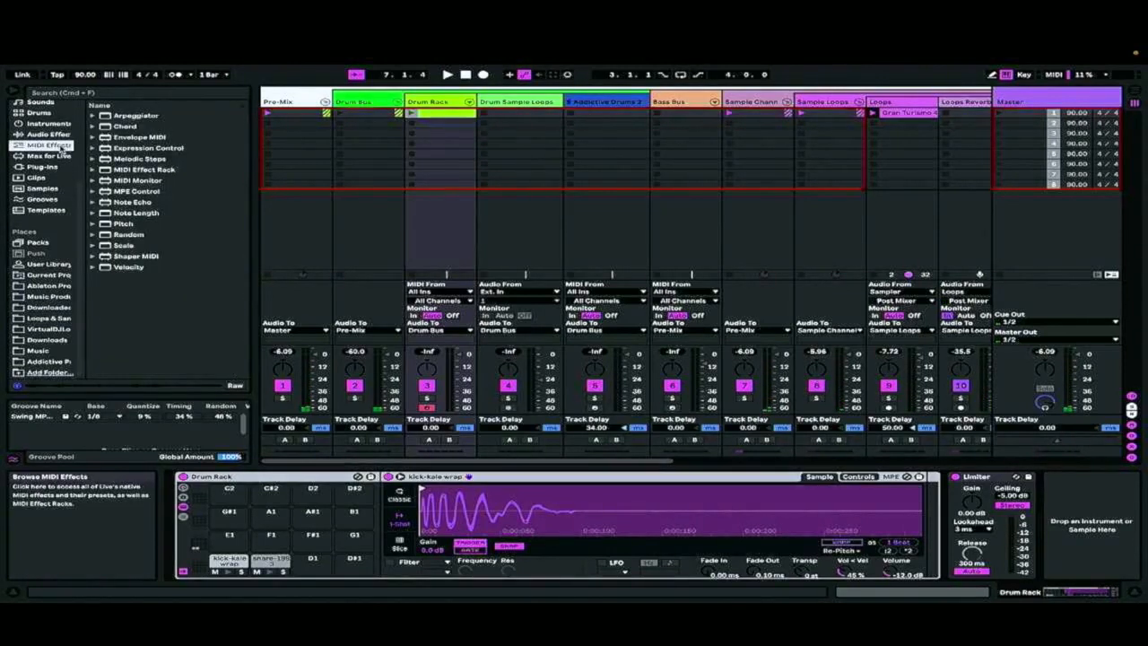
left_click(59, 287)
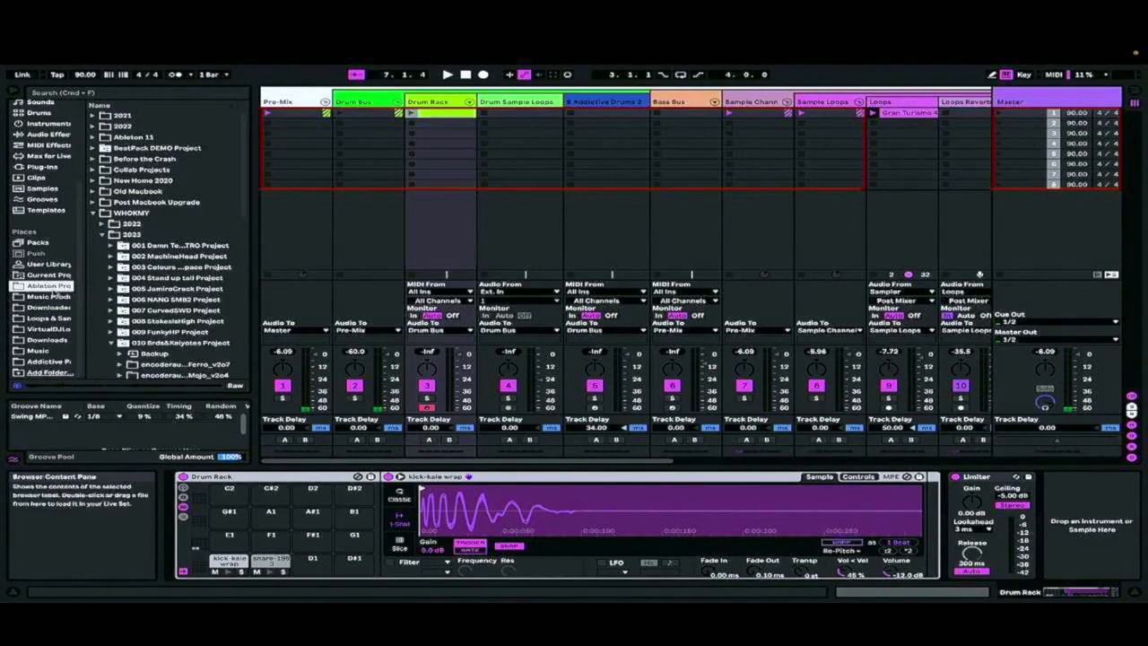
key("space")
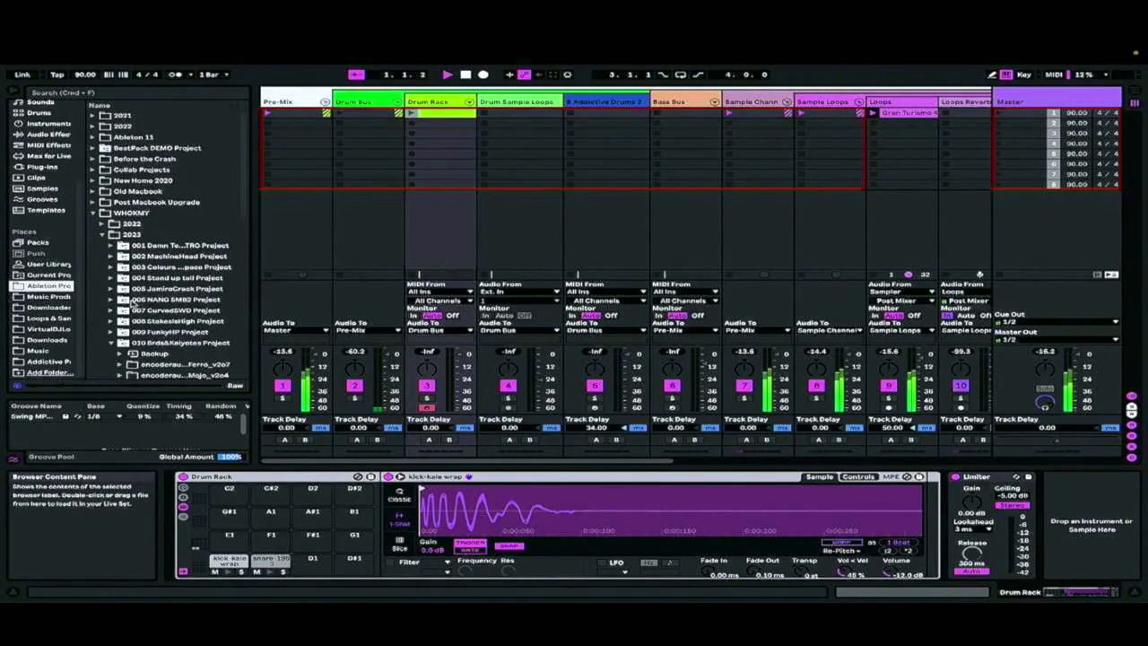
Load Dynas Hihat1.wav from the DECAP DRUMS hi-hats in the Orange collection onto the Drum Rack's D1 pad
left_click(43, 113)
scroll(65, 162, "up", 3)
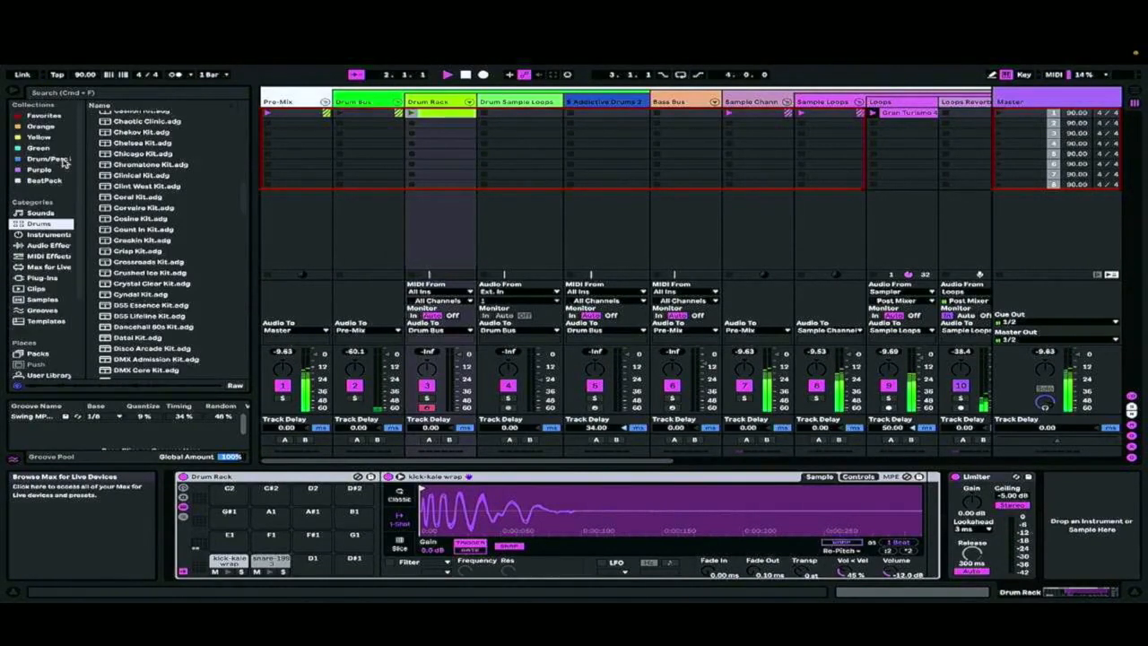
left_click(40, 126)
left_click(190, 215)
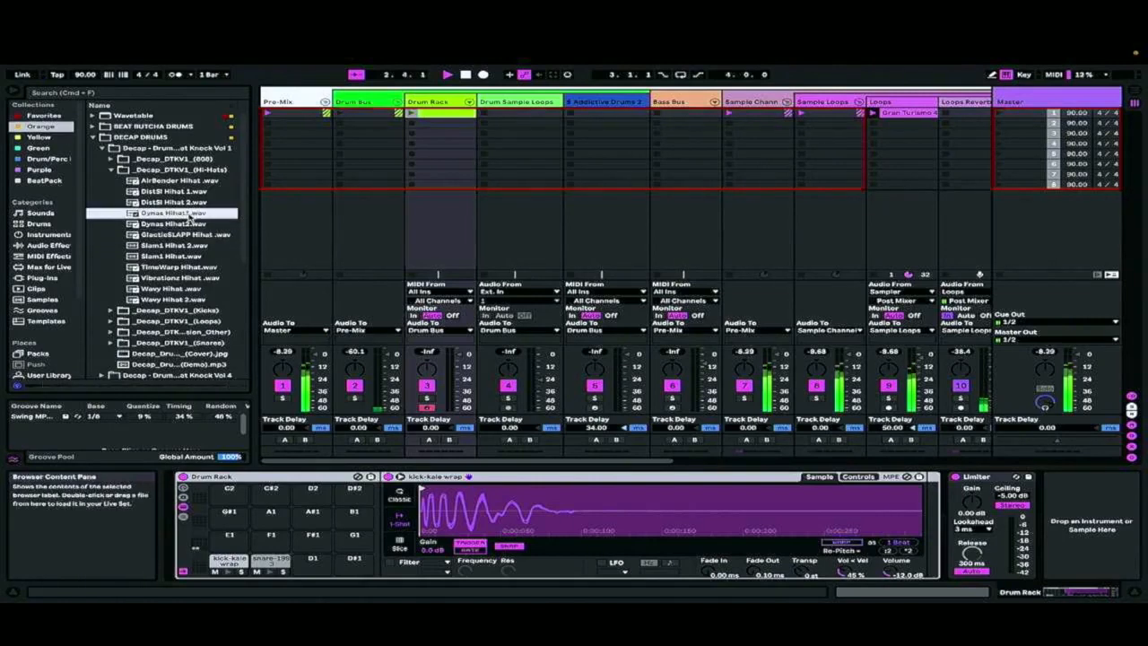
left_click_drag(185, 218, 312, 559)
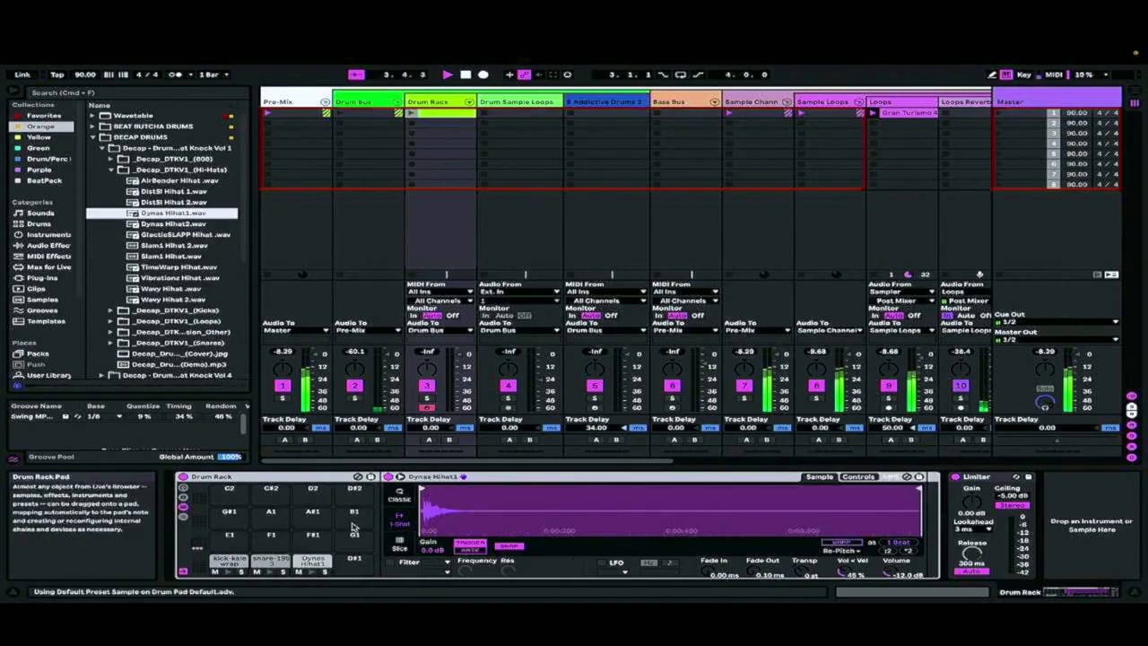
Place Dynas Hihat1 notes on every eighth of the one-bar Drum Rack clip and nudge them all slightly later
double_click(463, 114)
left_click(562, 433)
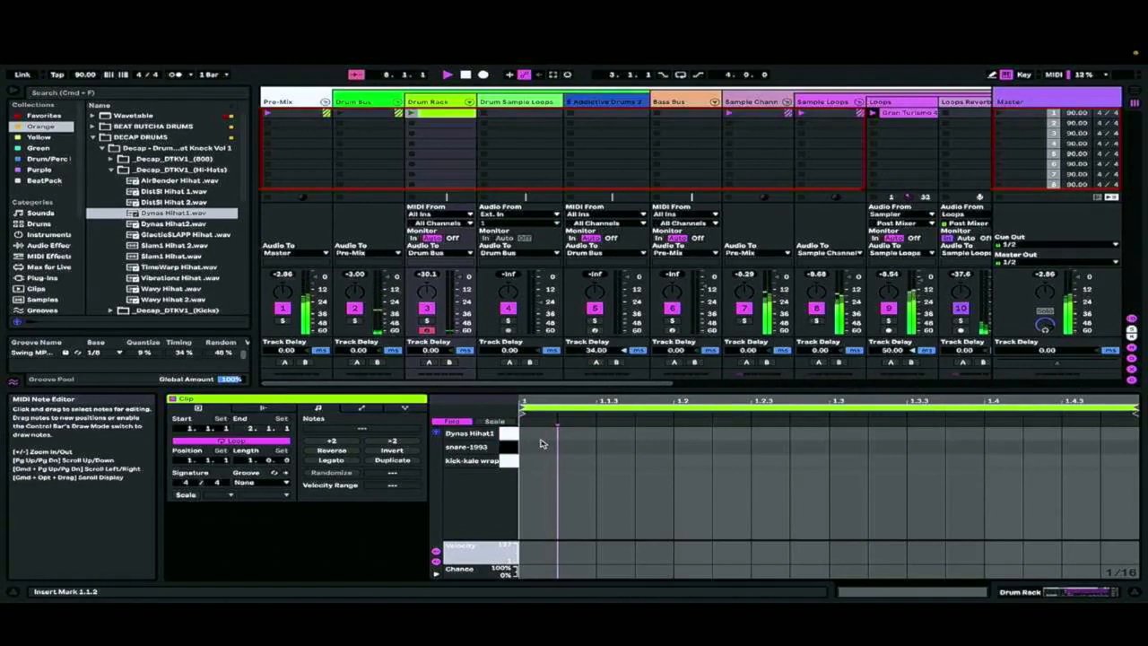
double_click(541, 437)
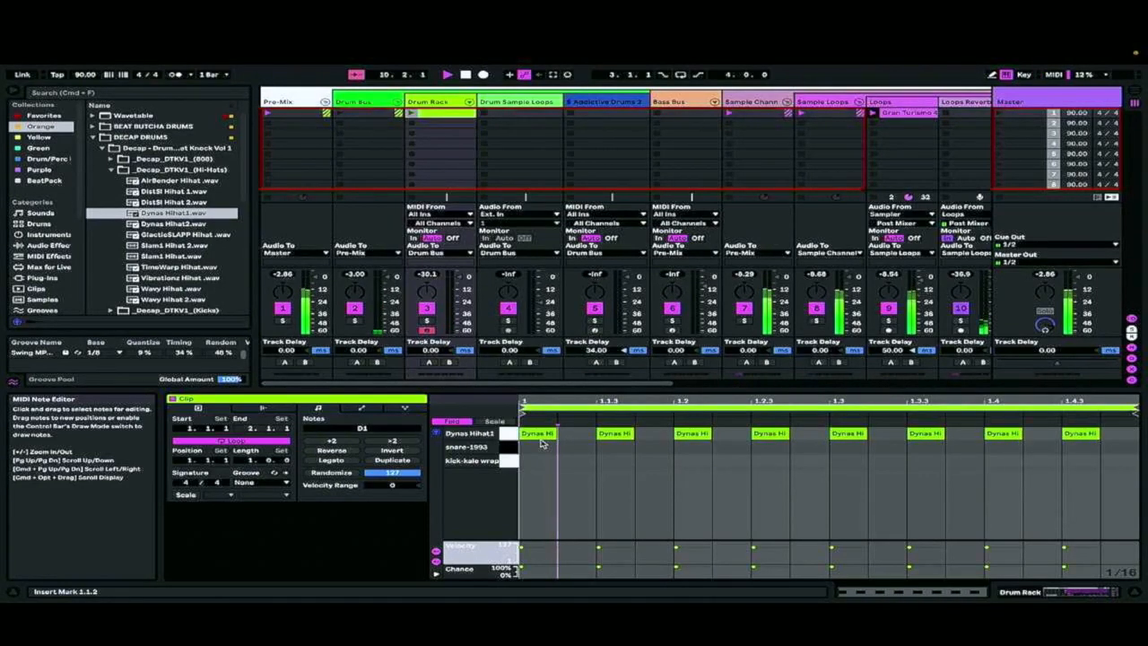
left_click(509, 434)
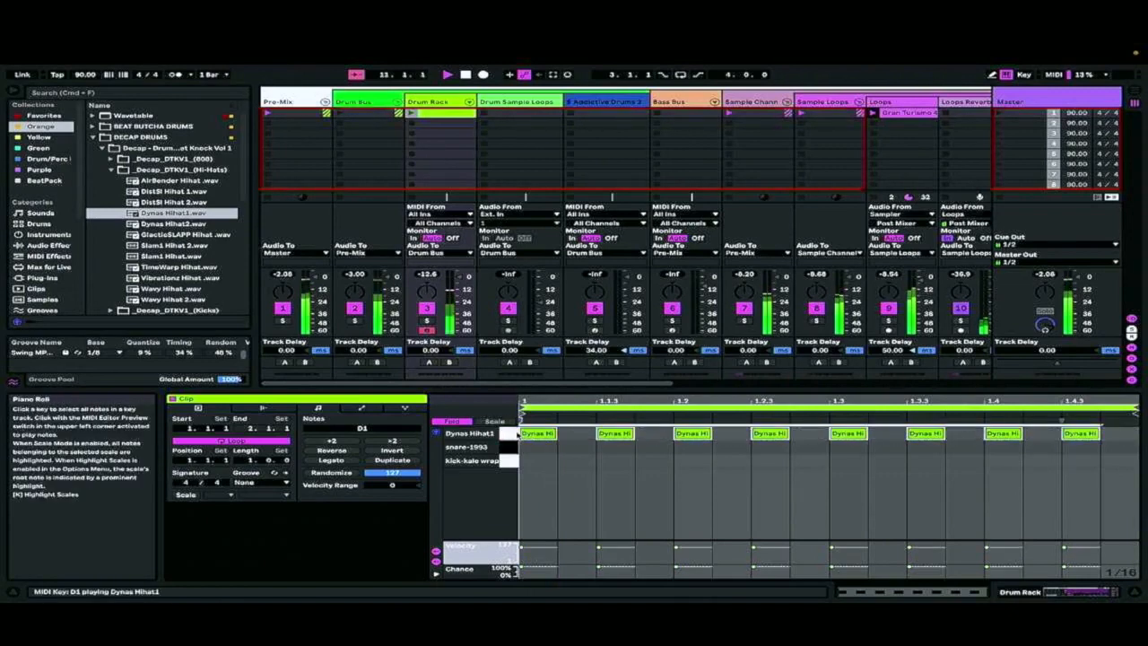
key("super+Right")
key("super+Right")
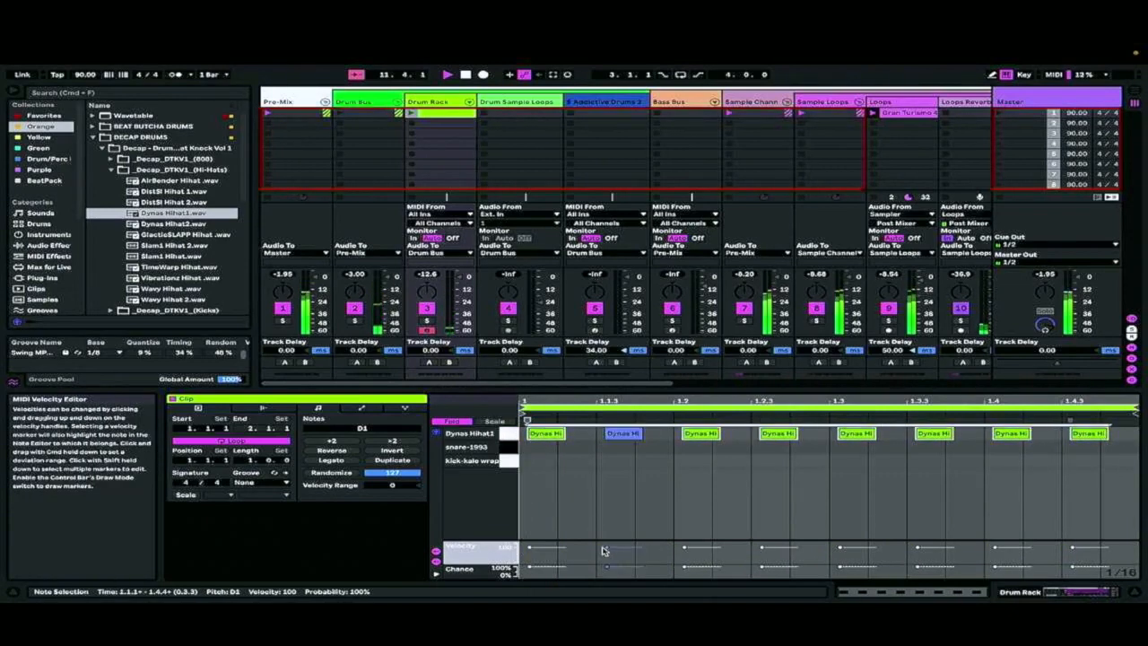
Show the hi-hat clip's envelopes, raise Dynas Hihat1's Fade In on the notes near 1.2.3, 1.3.3 and 1.4.3, and stop playback
left_click(760, 470)
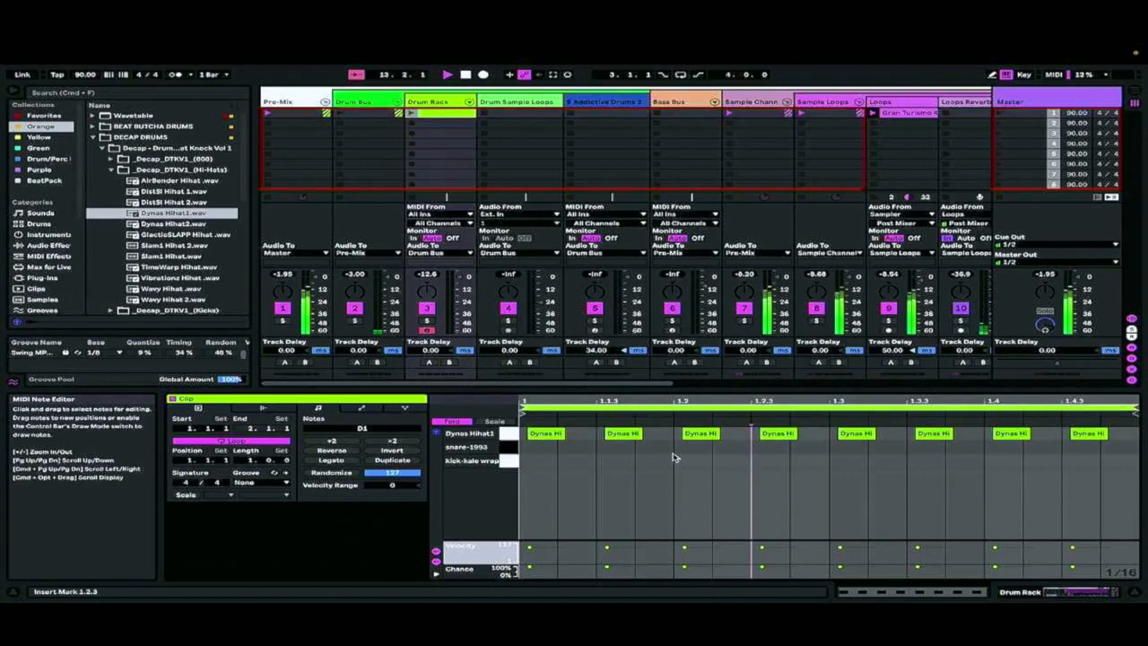
key("alt+2")
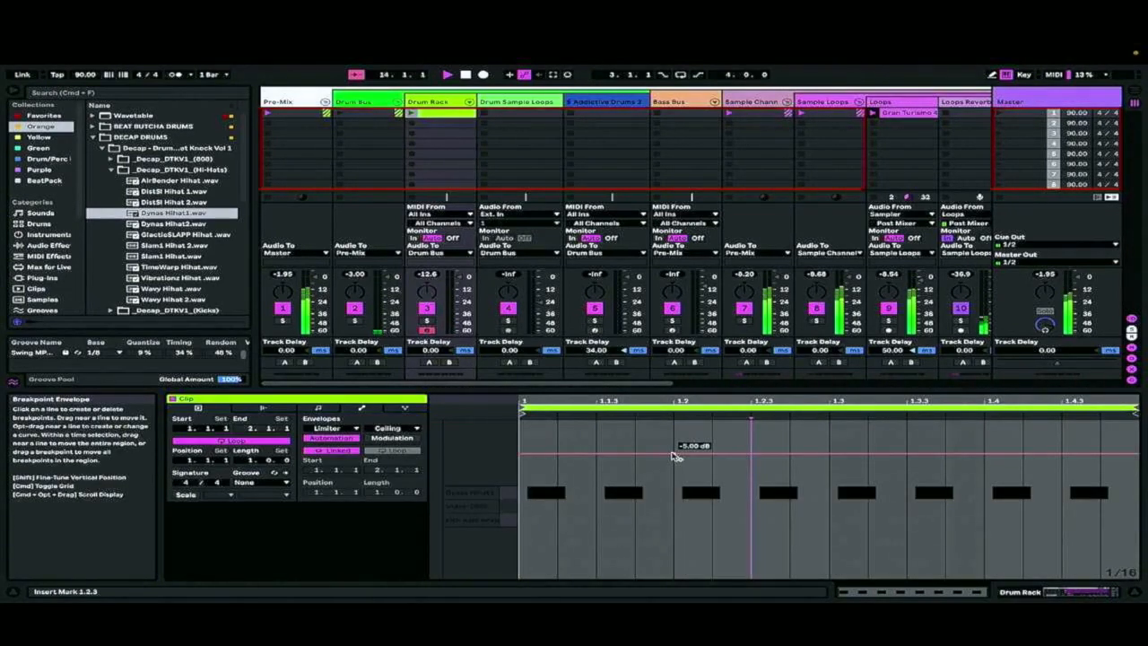
key("Left")
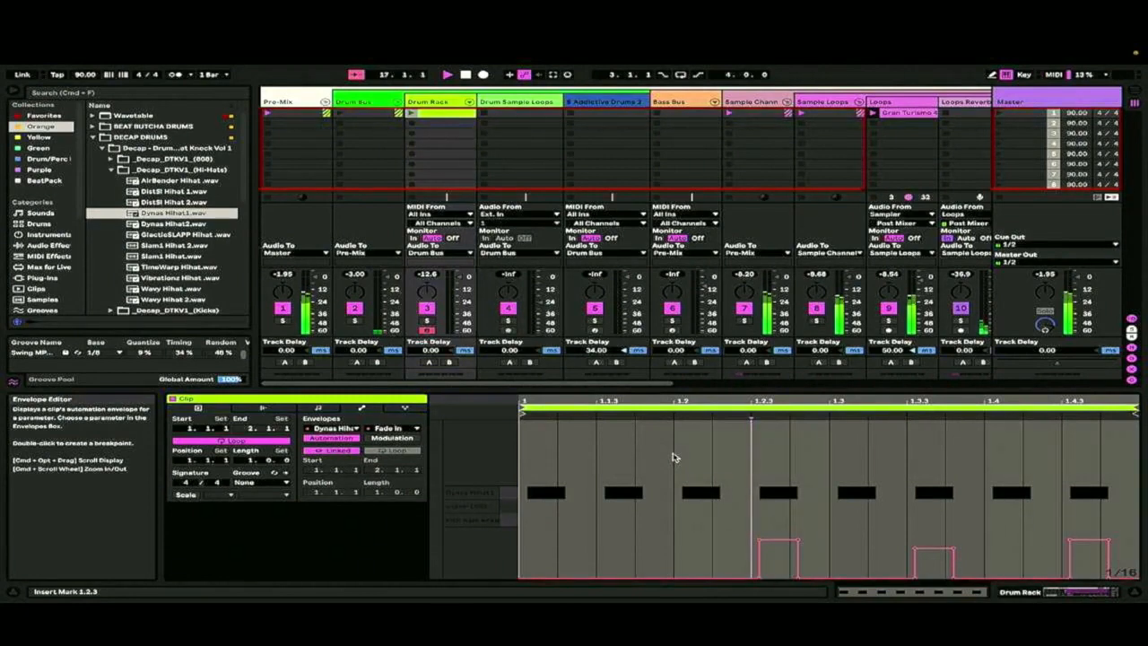
key("space")
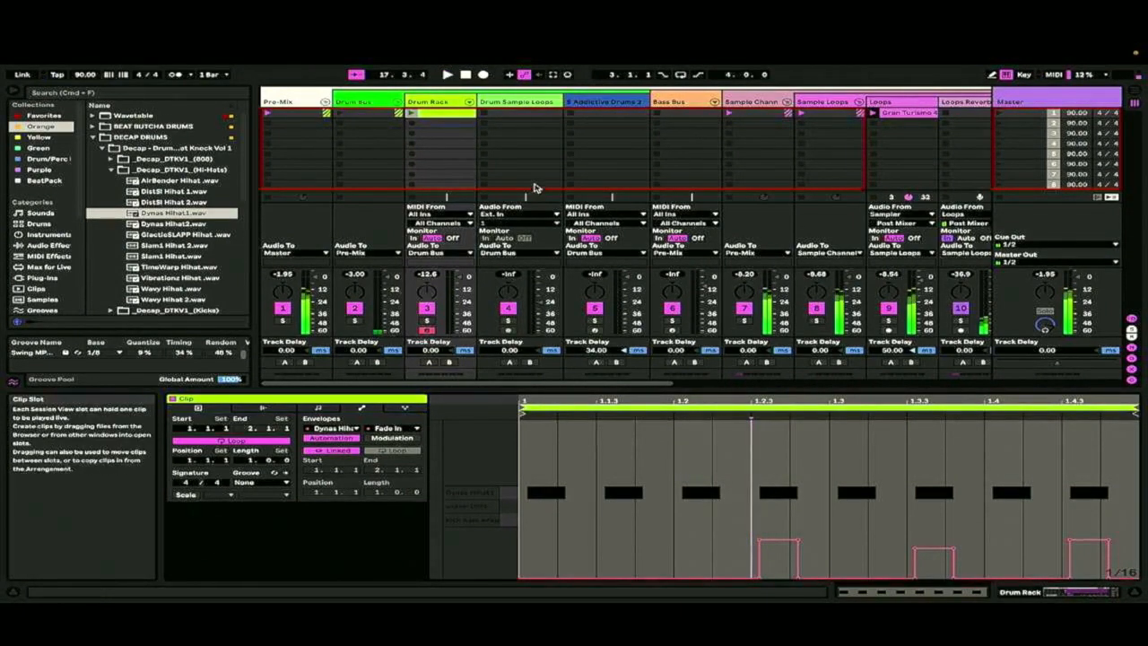
Launch the Drum Rack clip, stretch all its hi-hat notes to half tempo and shift them to start around 1.1.3
left_click(412, 113)
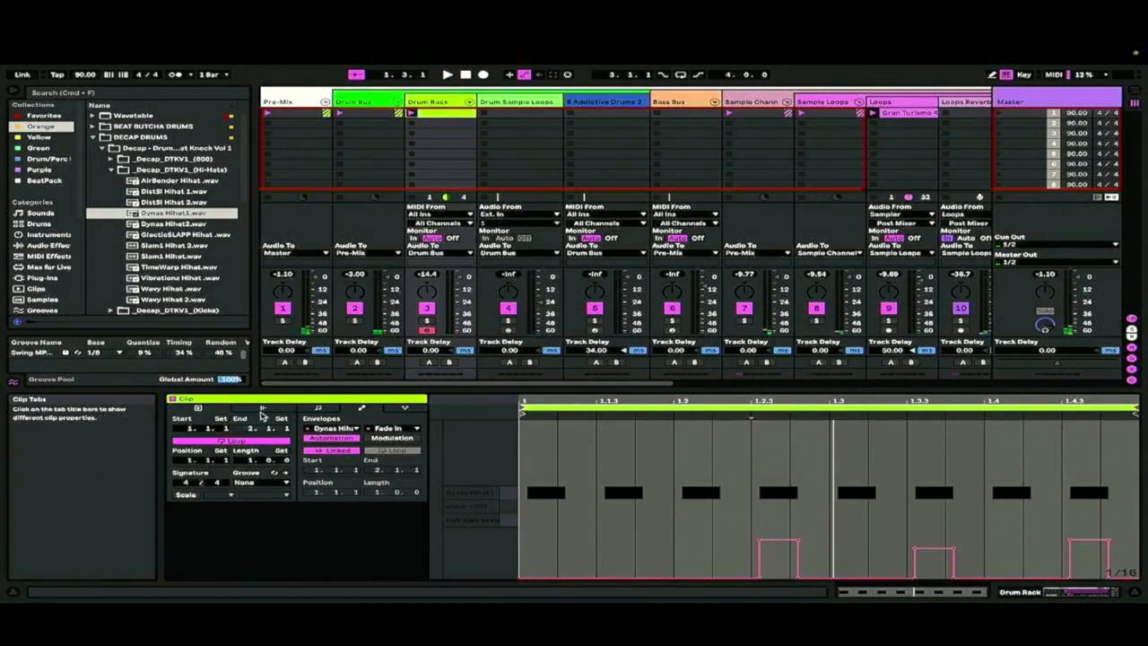
left_click(316, 410)
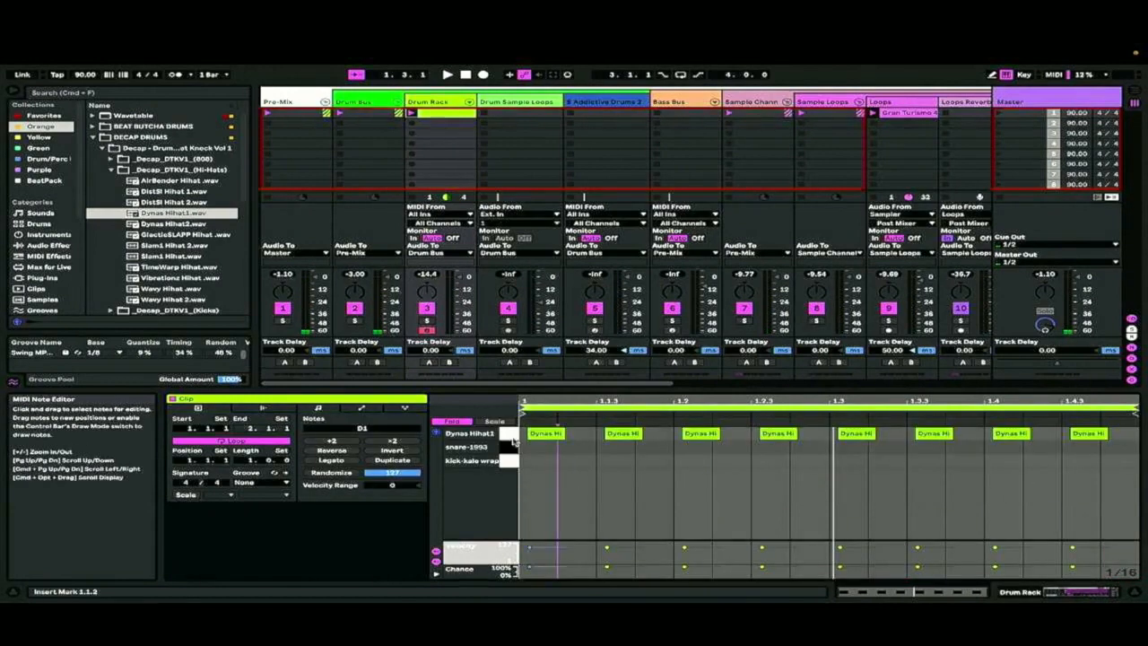
left_click(505, 437)
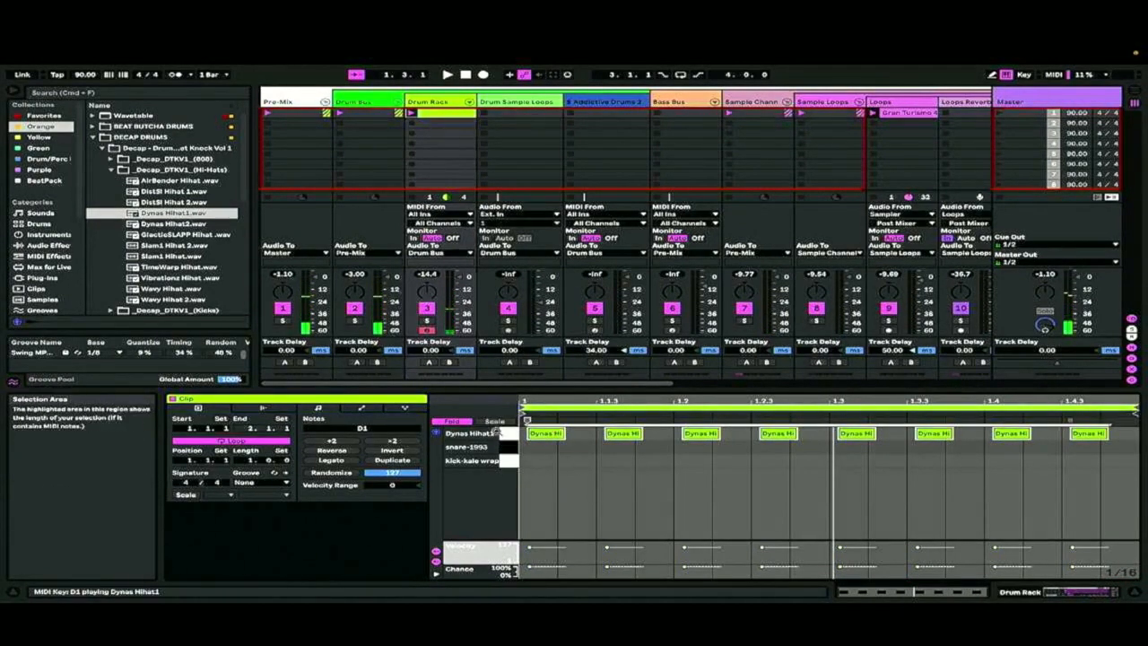
left_click(392, 440)
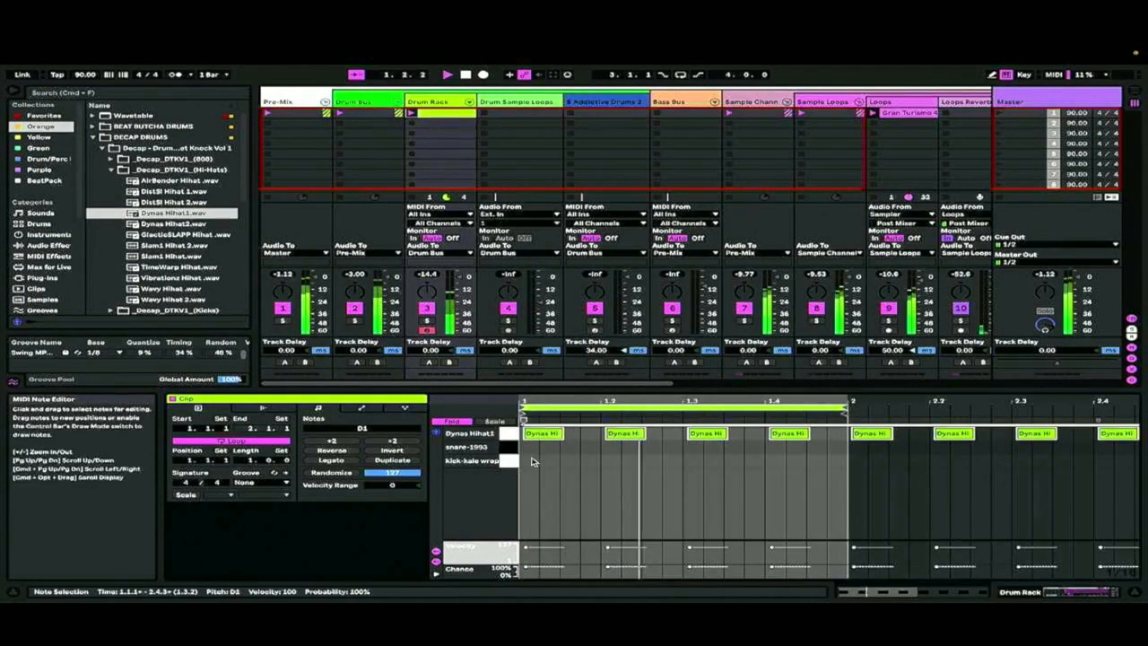
left_click_drag(543, 433, 583, 433)
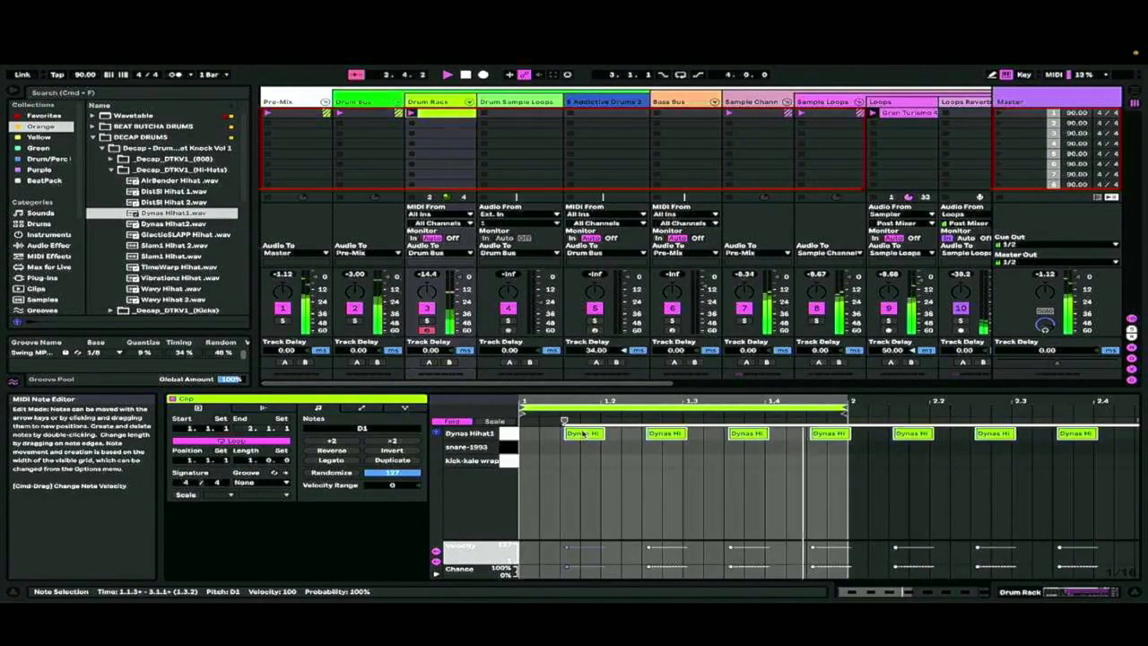
Lower the velocity of all the hi-hat notes to 48, restart playback and stretch the notes to half tempo again
left_click(584, 433)
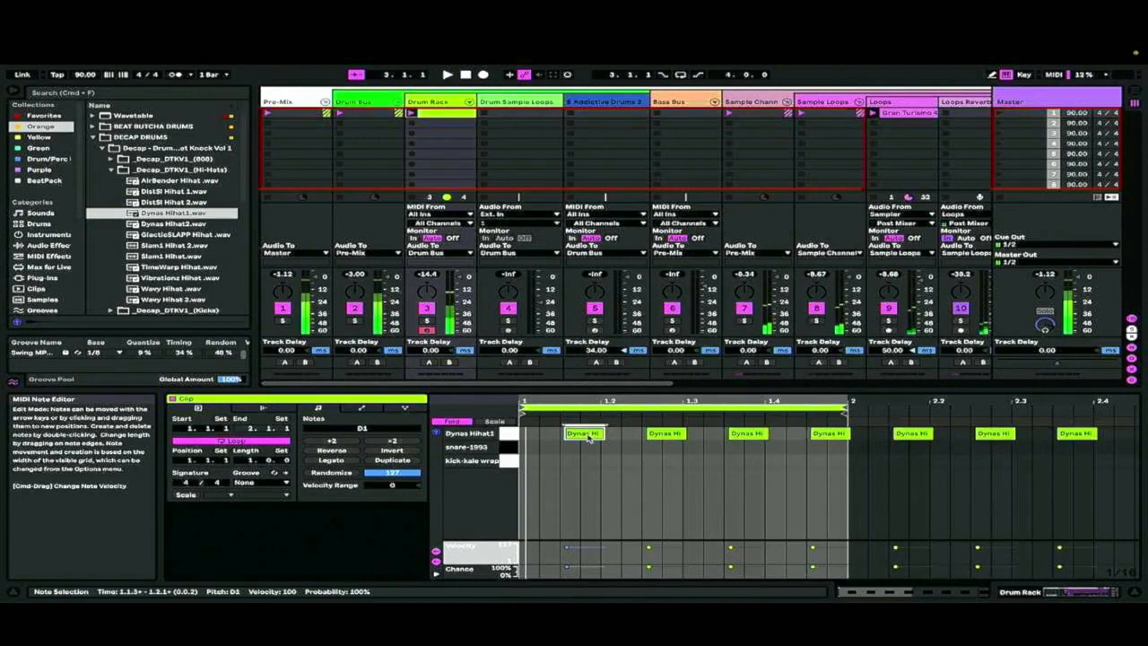
left_click(514, 434)
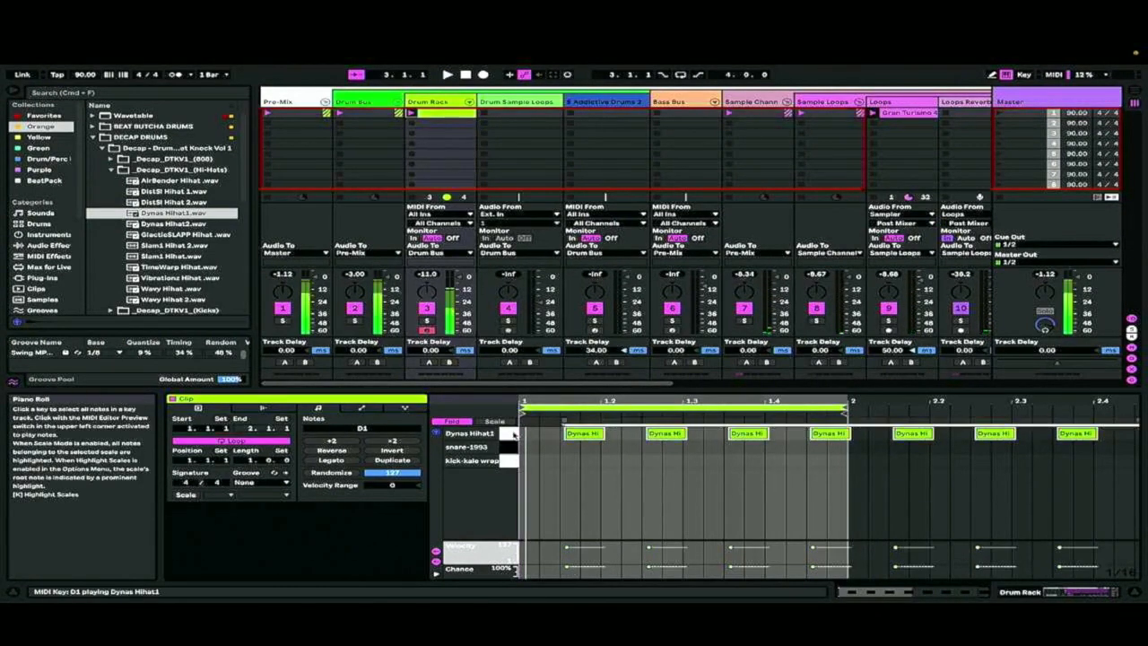
left_click_drag(567, 547, 567, 556)
key("space")
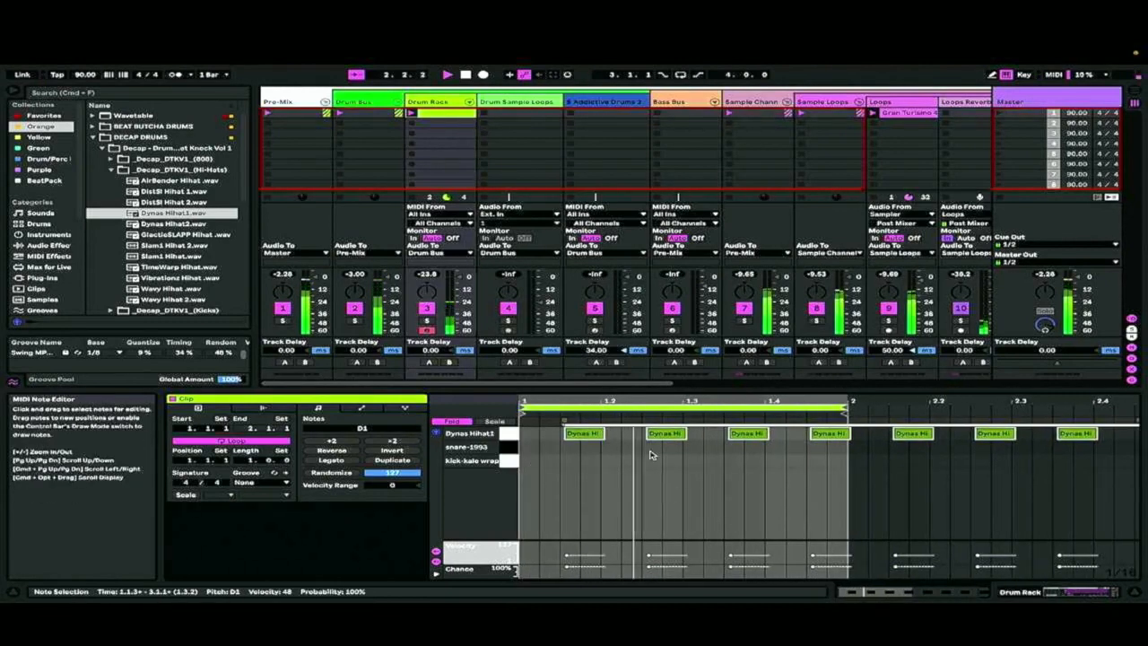
left_click(390, 442)
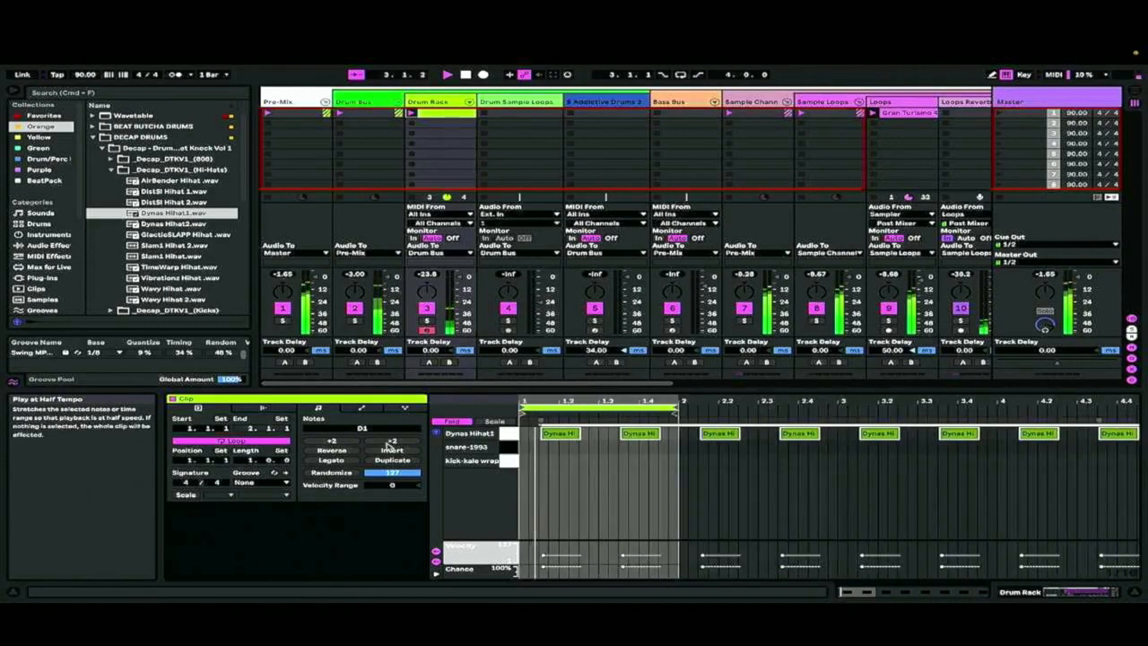
Shift all the Dynas Hihat1 notes to start at 1.2.1 and add a kick-kale wrap note at 1.1.1
left_click_drag(570, 434, 583, 435)
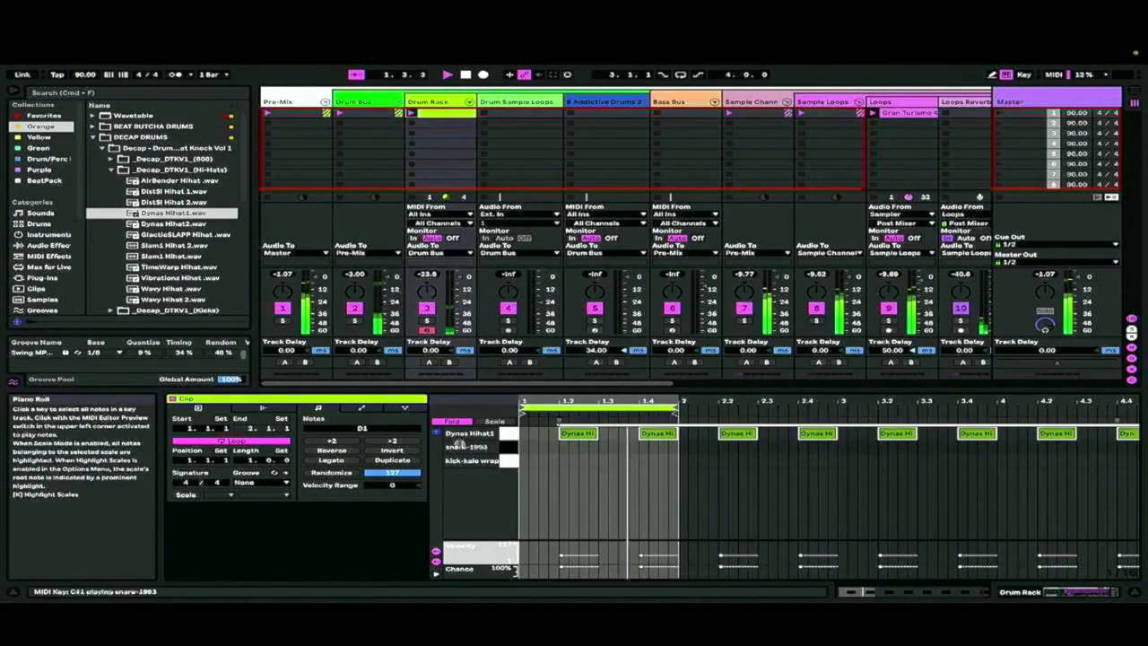
double_click(524, 460)
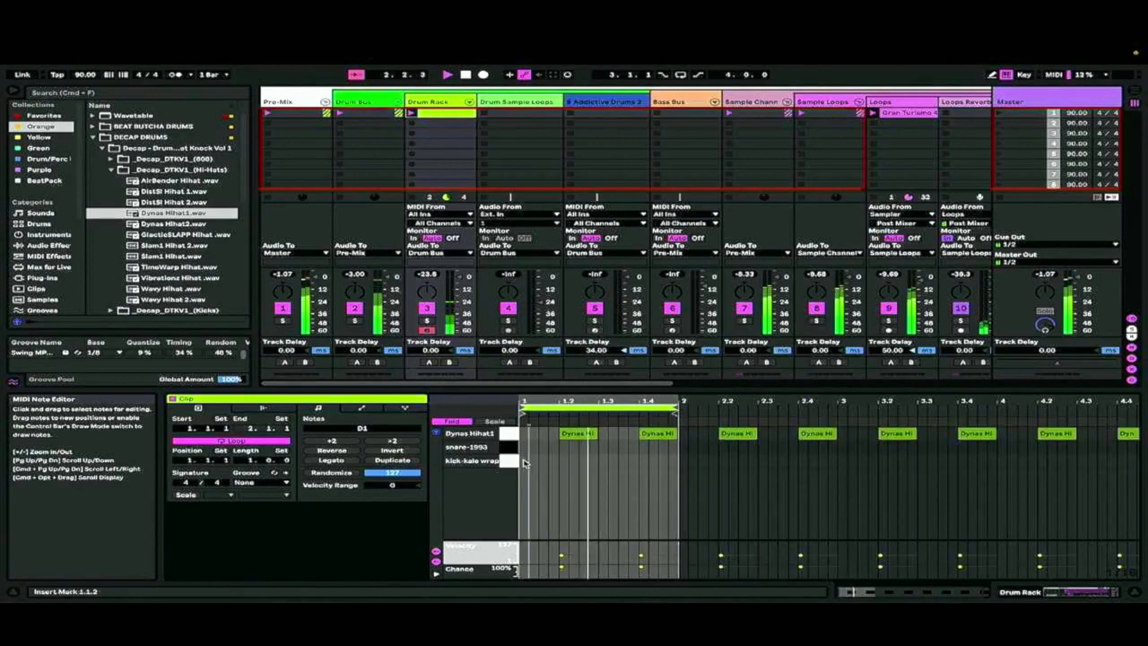
Lower the 1.1.1 kick's velocity slightly and raise the velocities of the hi-hats at 1.2.1 and 1.4.1
left_click_drag(523, 543, 524, 549)
left_click(561, 555)
left_click_drag(641, 555, 641, 551)
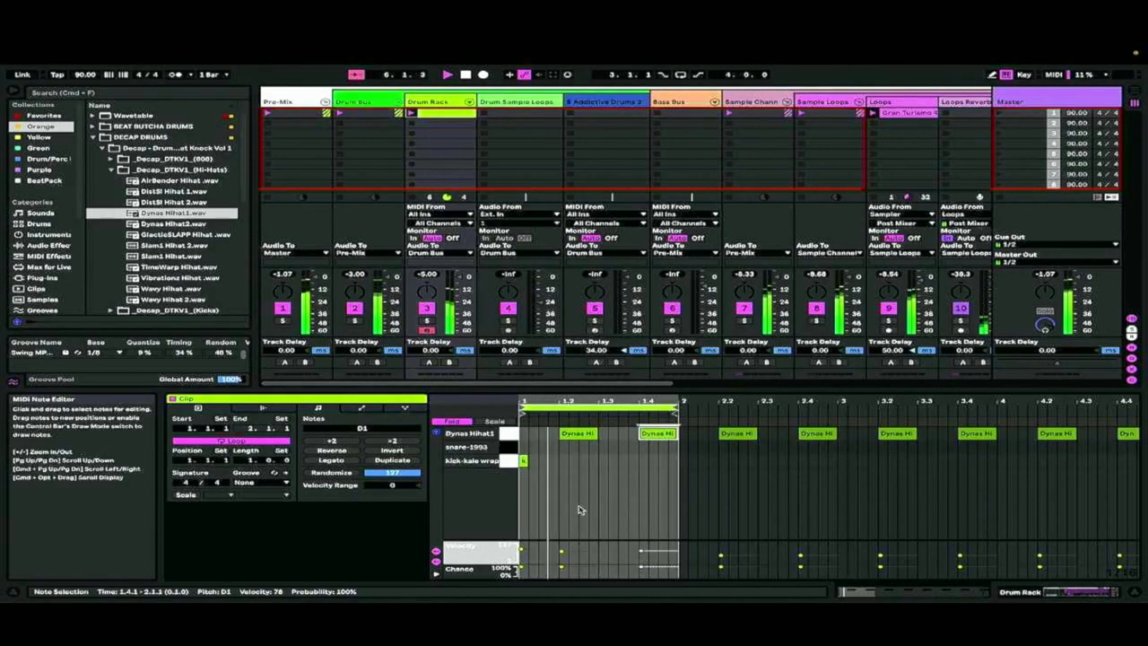
Duplicate the Drum Rack clip into the second slot
right_click(454, 114)
left_click(499, 140)
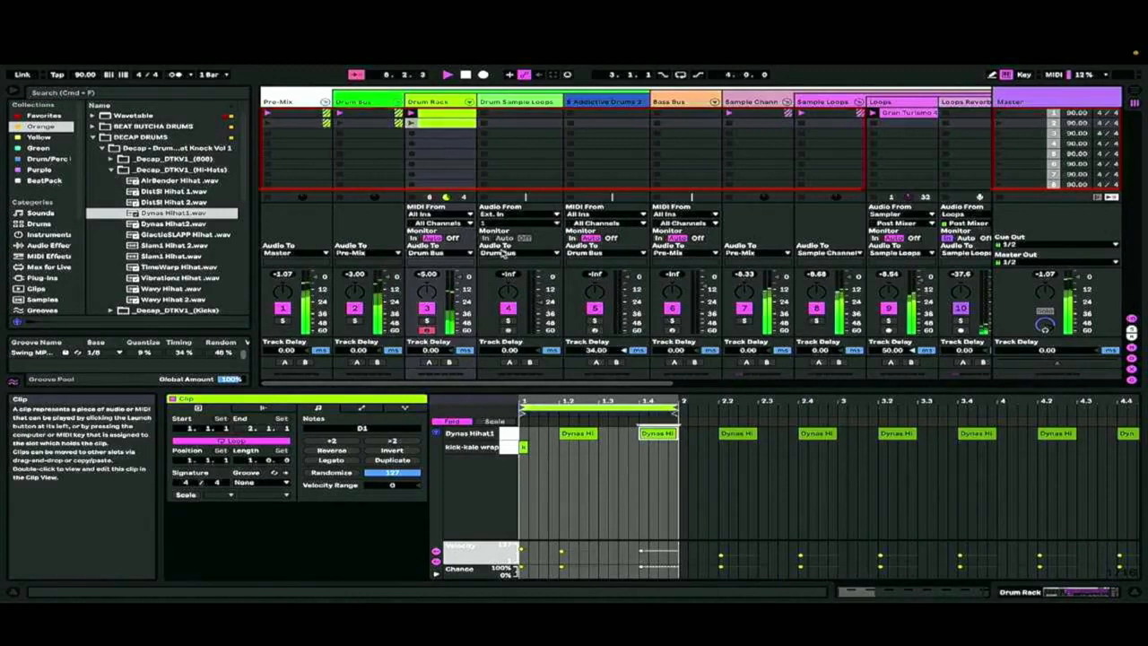
double_click(542, 446)
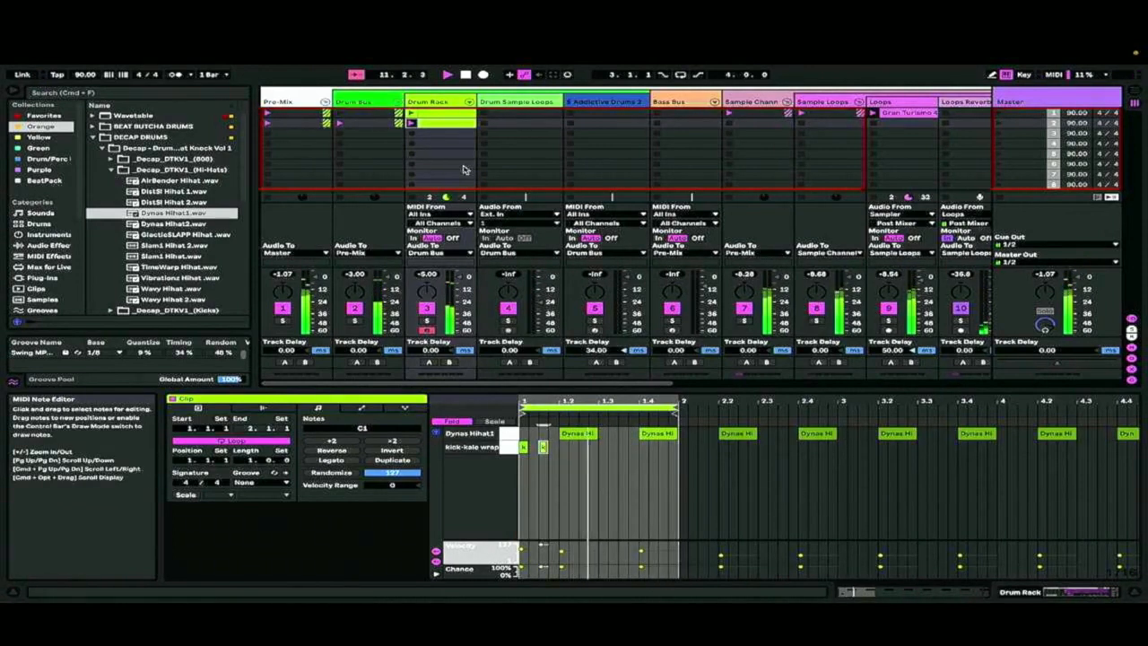
right_click(456, 118)
left_click(475, 155)
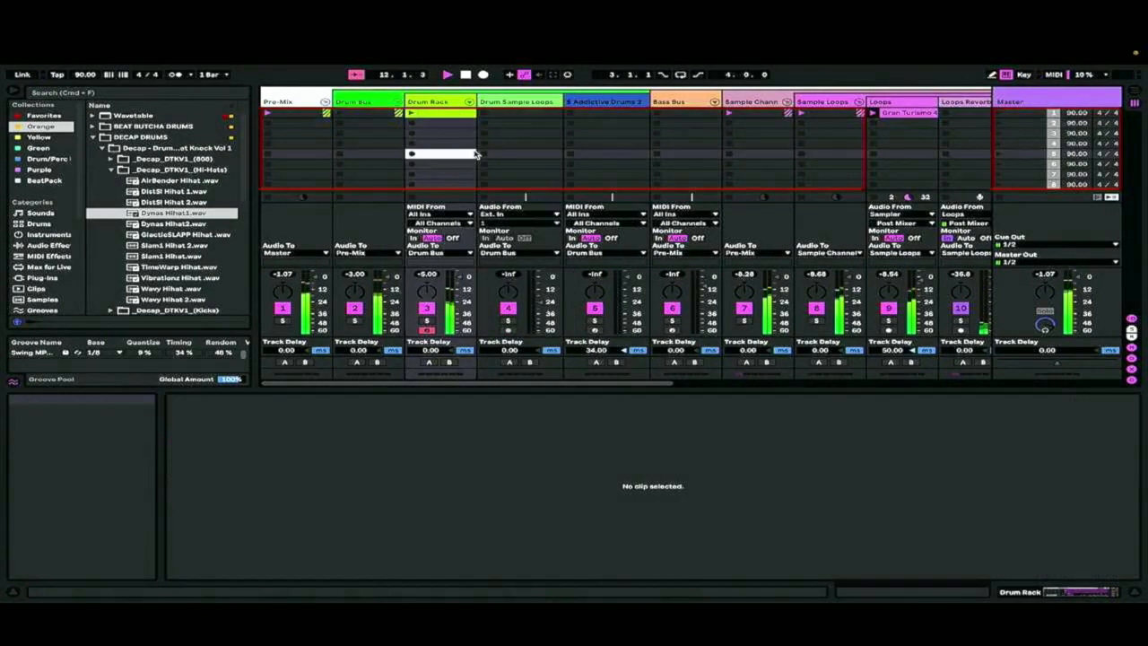
left_click(410, 124)
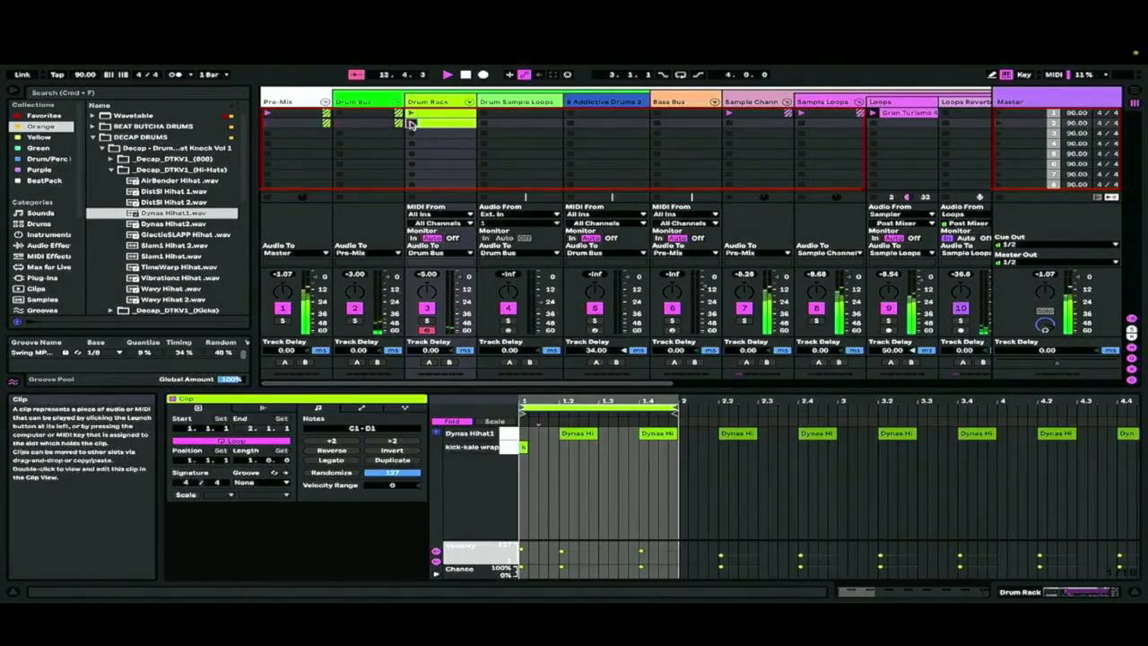
right_click(445, 127)
left_click(449, 143)
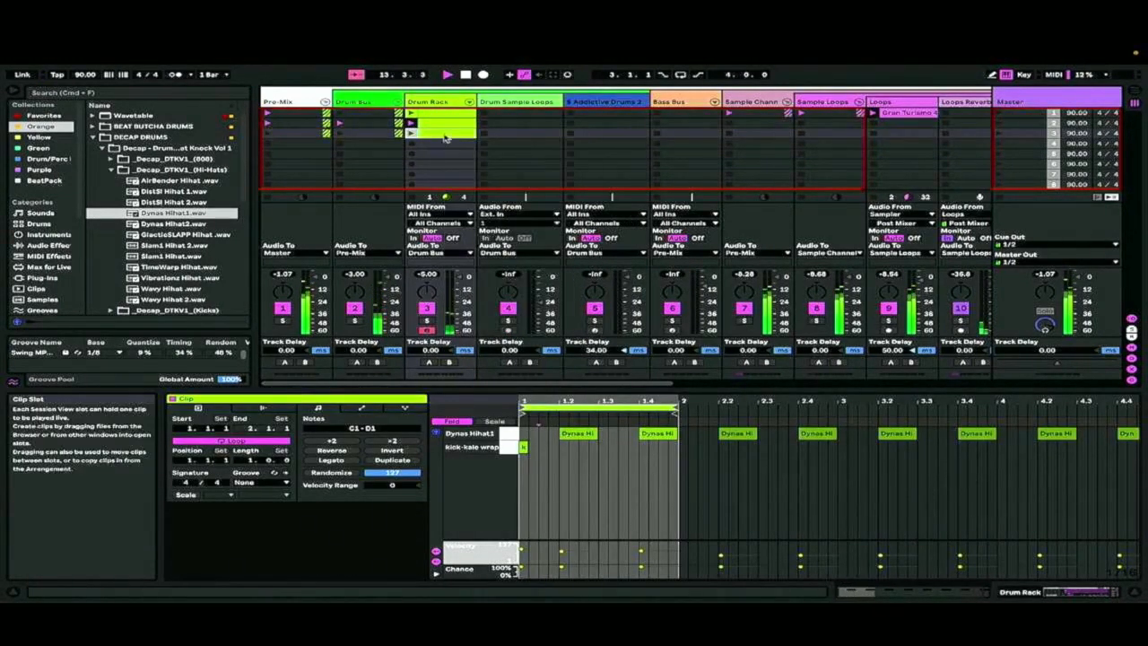
Launch the first clip, add a kick at 1.1.3 in the second Drum Rack clip and duplicate that clip into the third slot
left_click(457, 124)
left_click(414, 114)
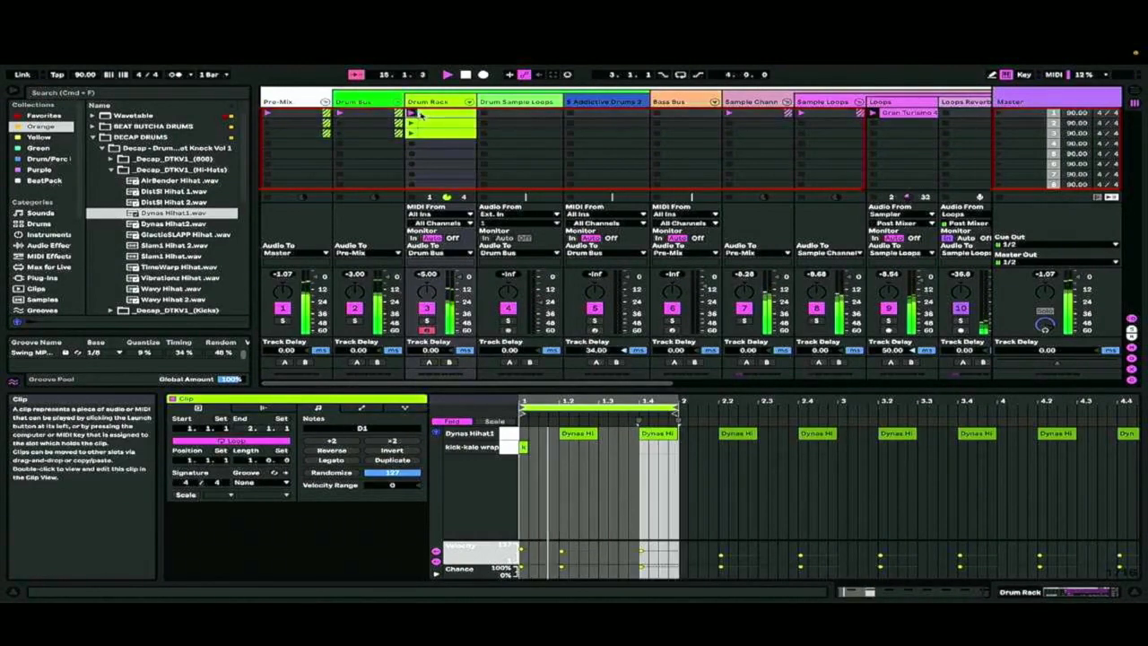
left_click(425, 124)
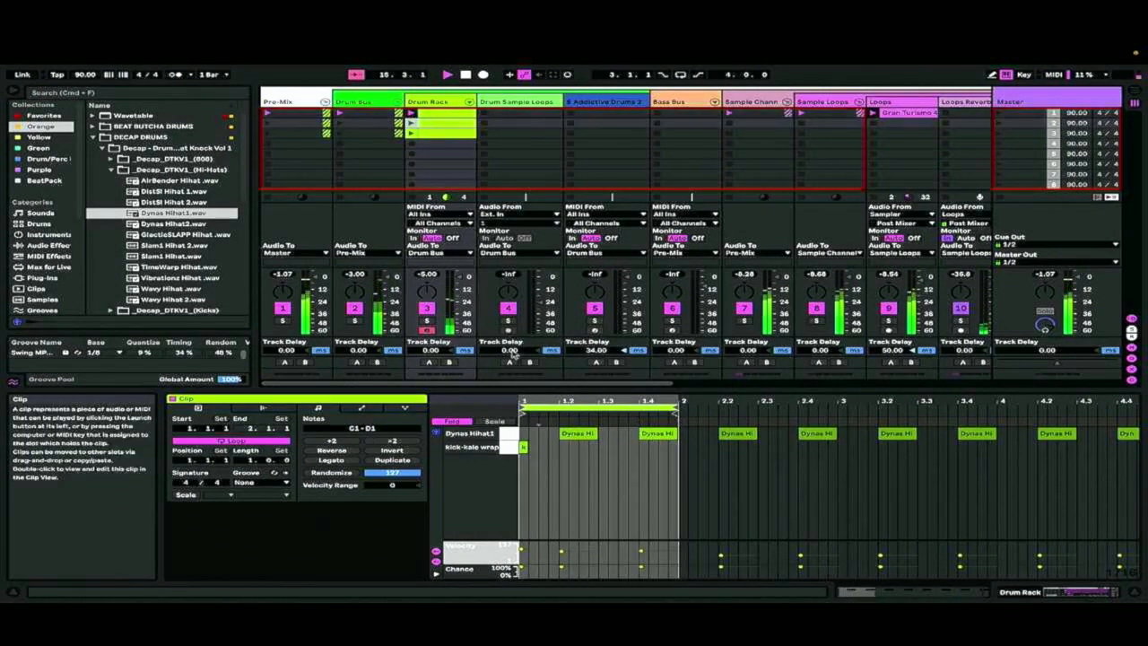
double_click(543, 448)
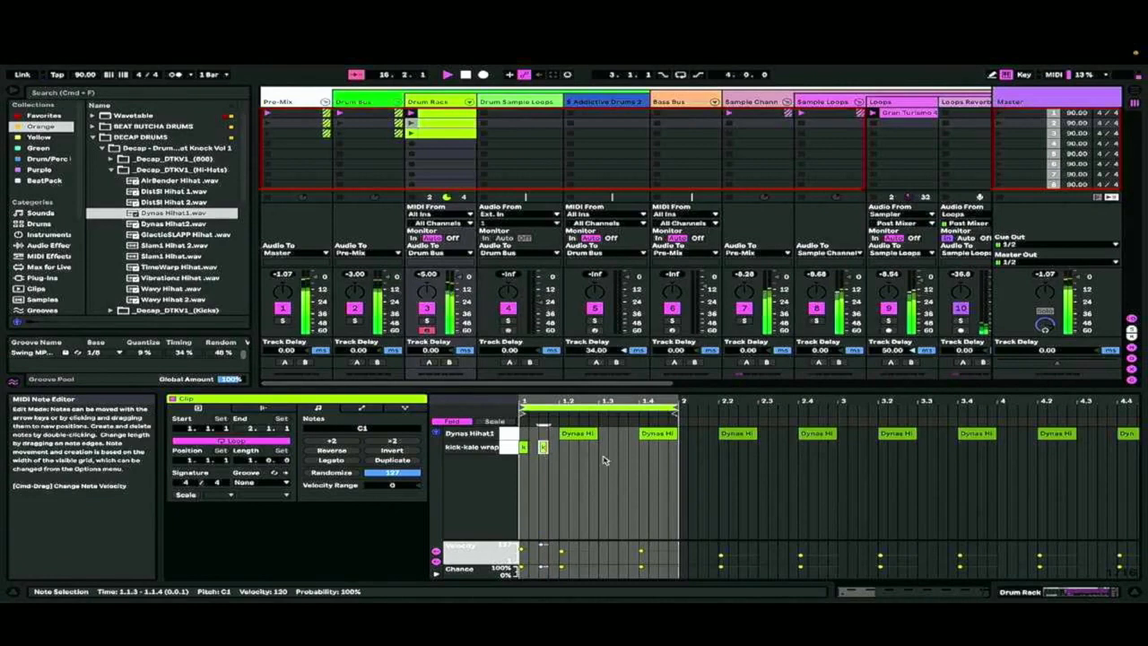
right_click(437, 127)
left_click(468, 151)
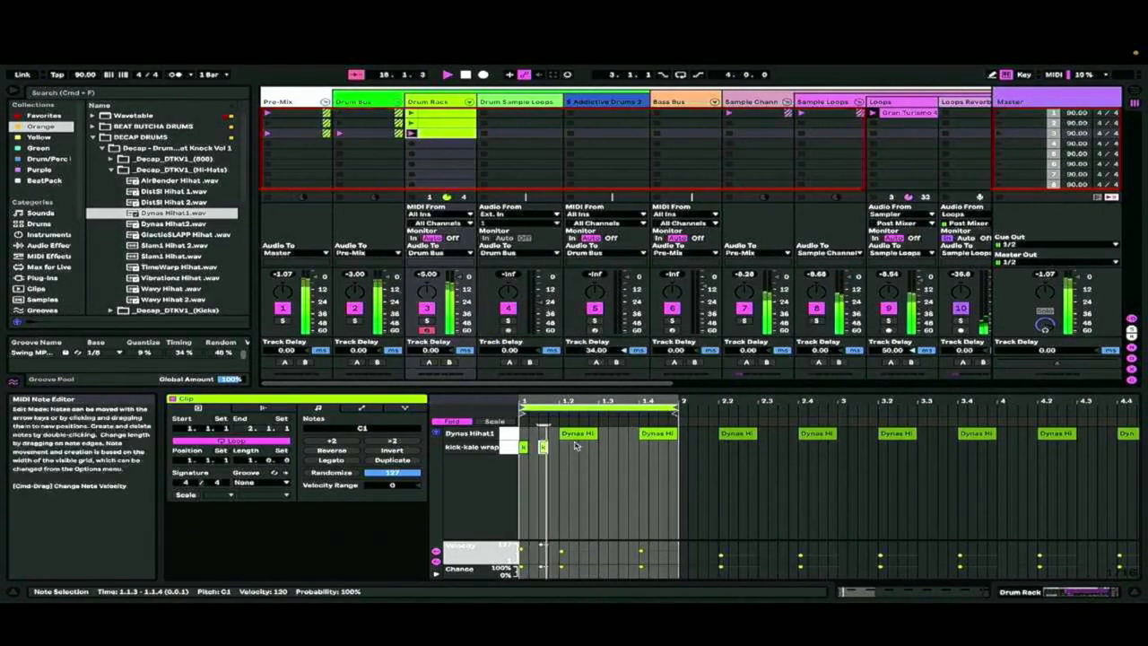
Add a kick at 1.3.1 in the third Drum Rack clip and duplicate the clip into the fourth slot
double_click(603, 447)
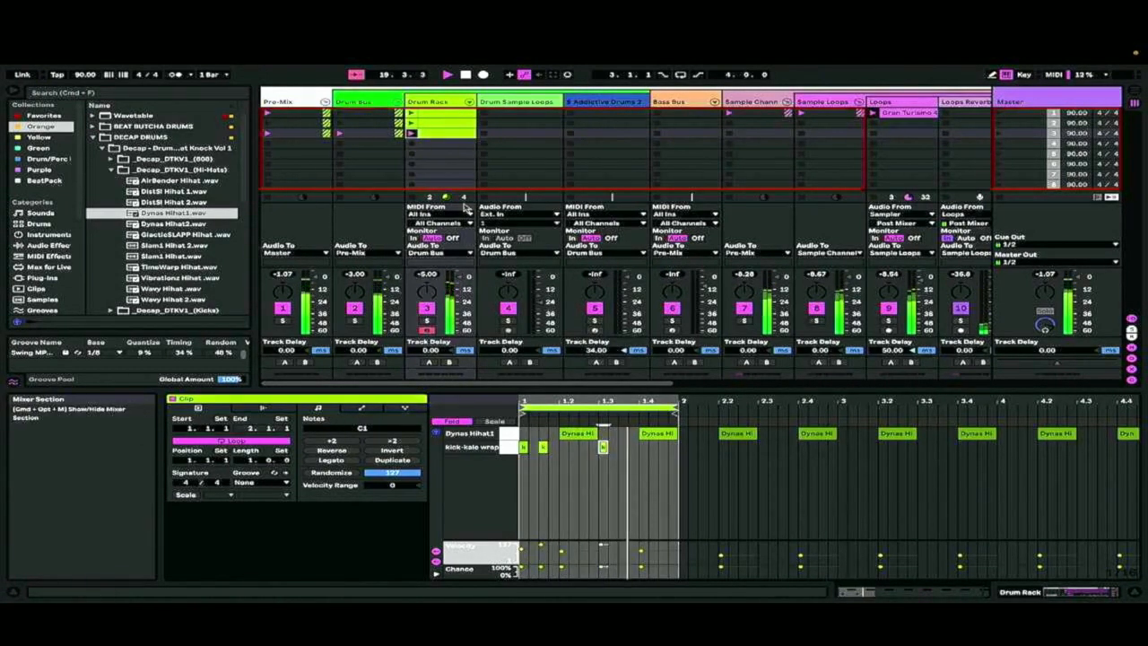
right_click(454, 132)
left_click(477, 153)
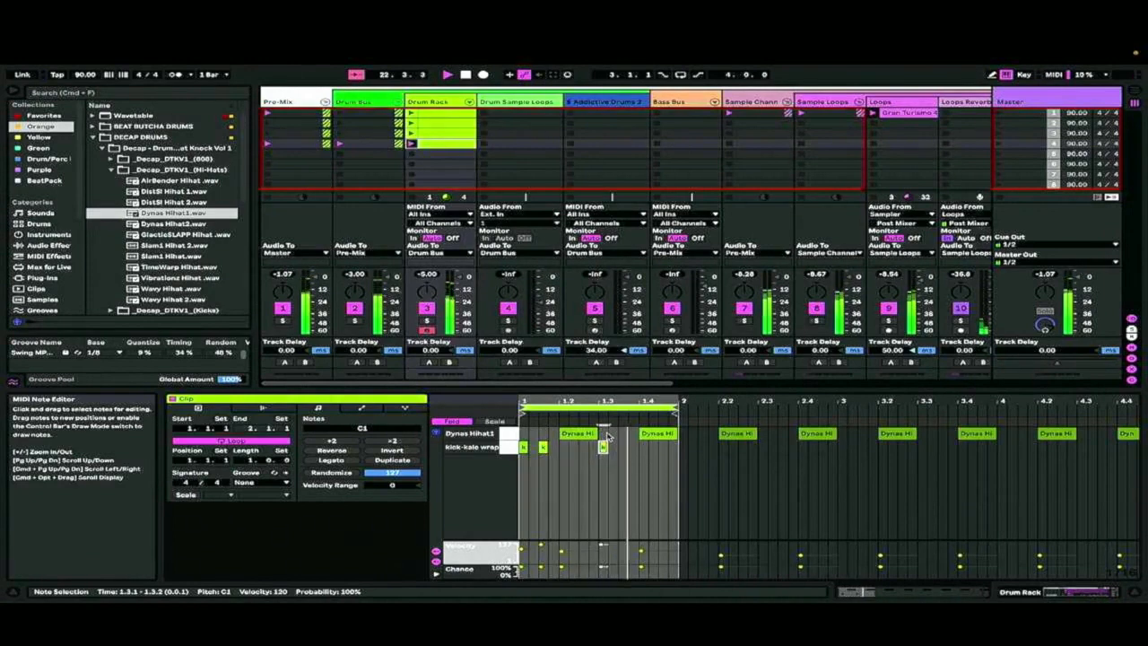
Place an extra Dynas Hihat1 note at 1.2.3 in the fourth clip and duplicate the clip into the fifth slot
double_click(603, 433)
left_click_drag(603, 434, 583, 433)
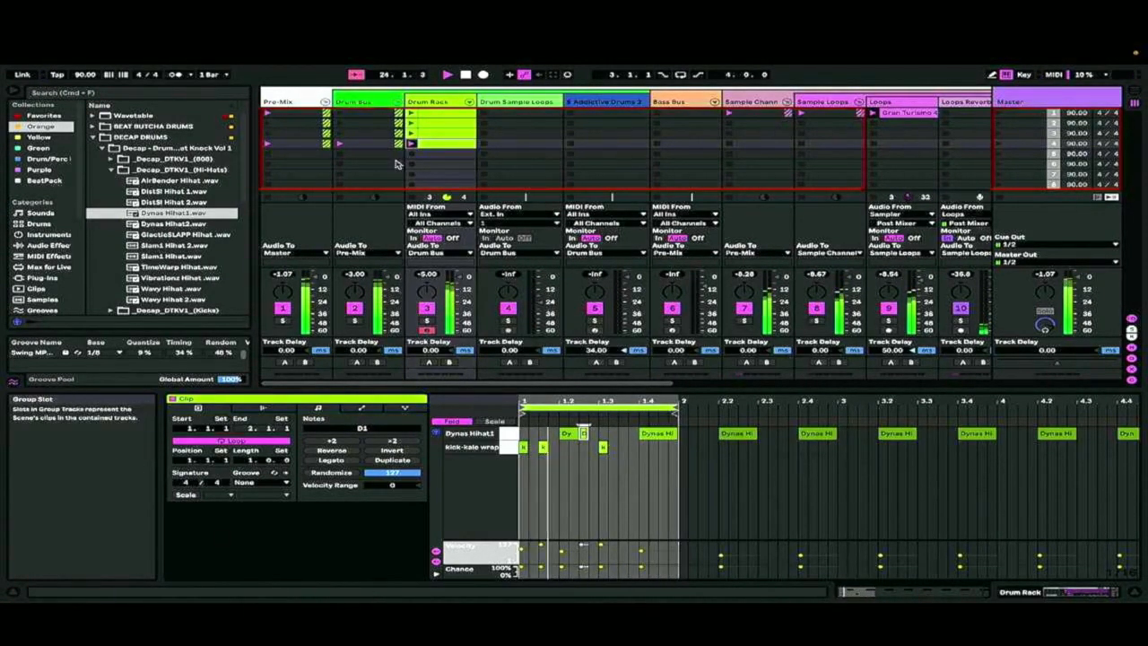
right_click(444, 145)
left_click(466, 169)
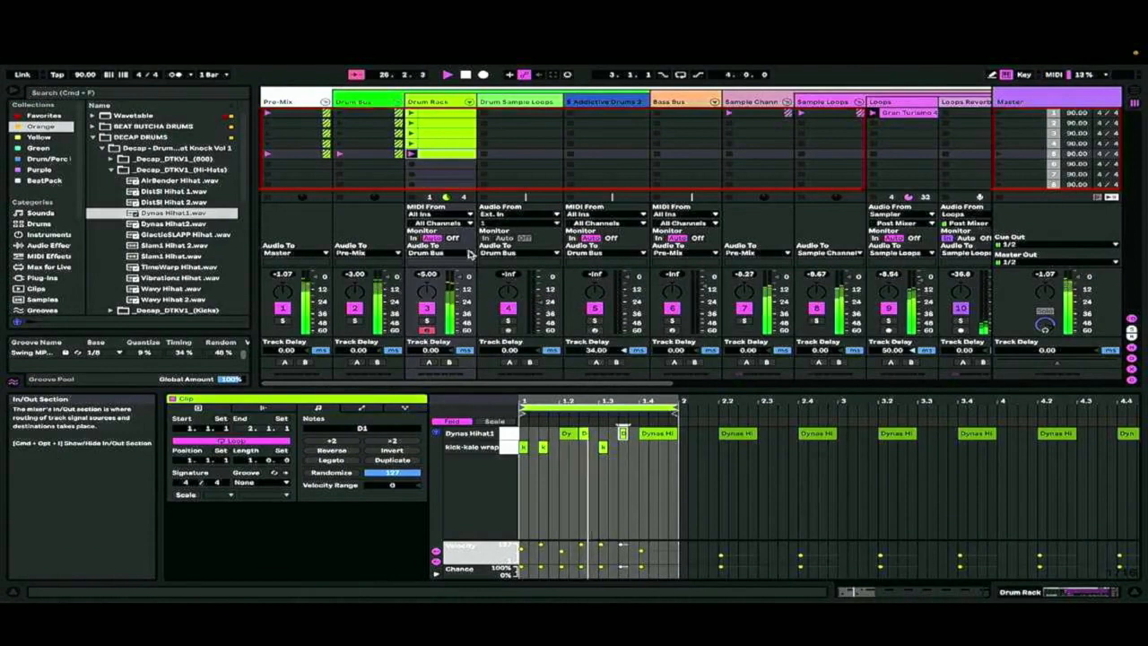
End the fifth clip with a hi-hat at 1.4.2 instead of 1.4.1 plus a kick at 1.4.4, and duplicate it into the sixth slot
left_click_drag(623, 434, 653, 429)
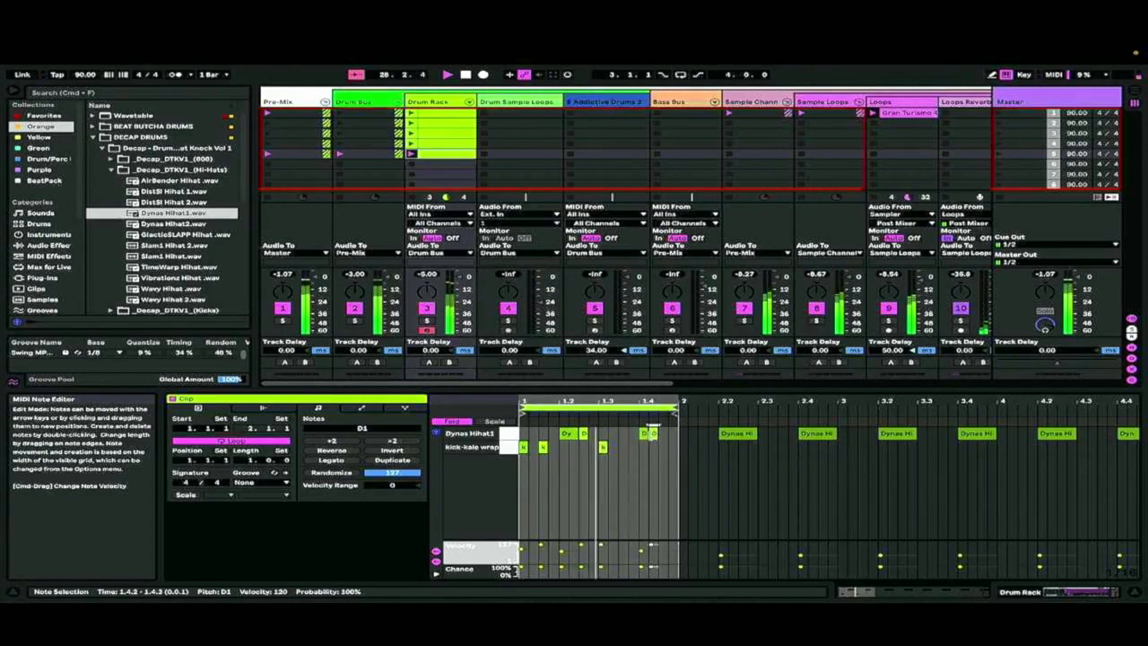
left_click(642, 437)
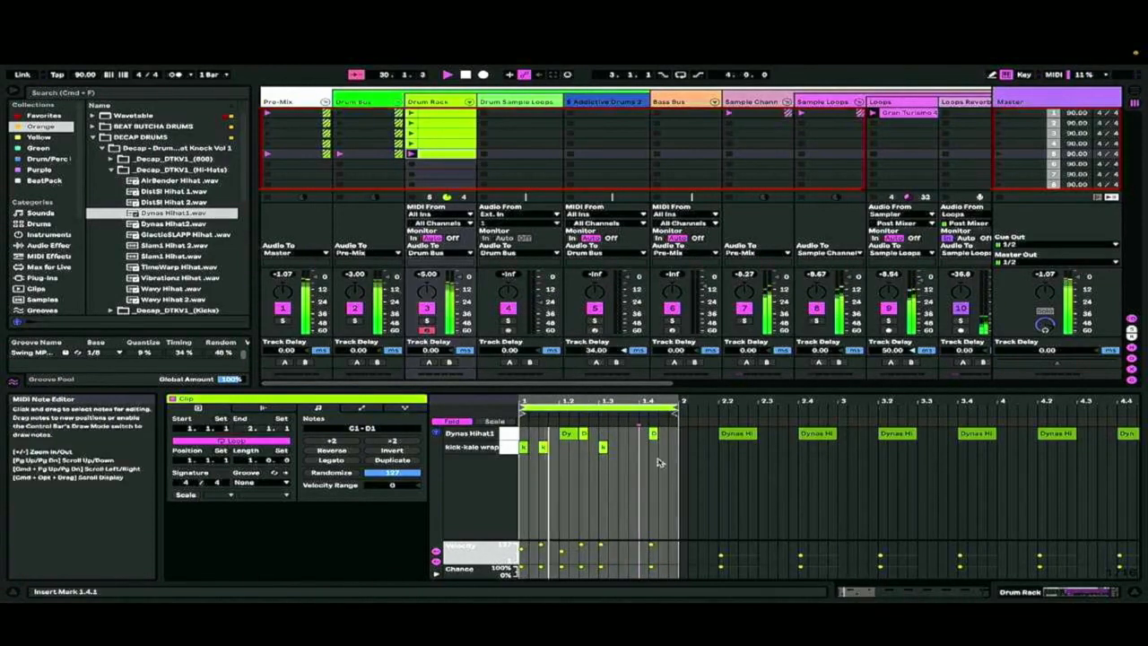
right_click(452, 154)
left_click(465, 177)
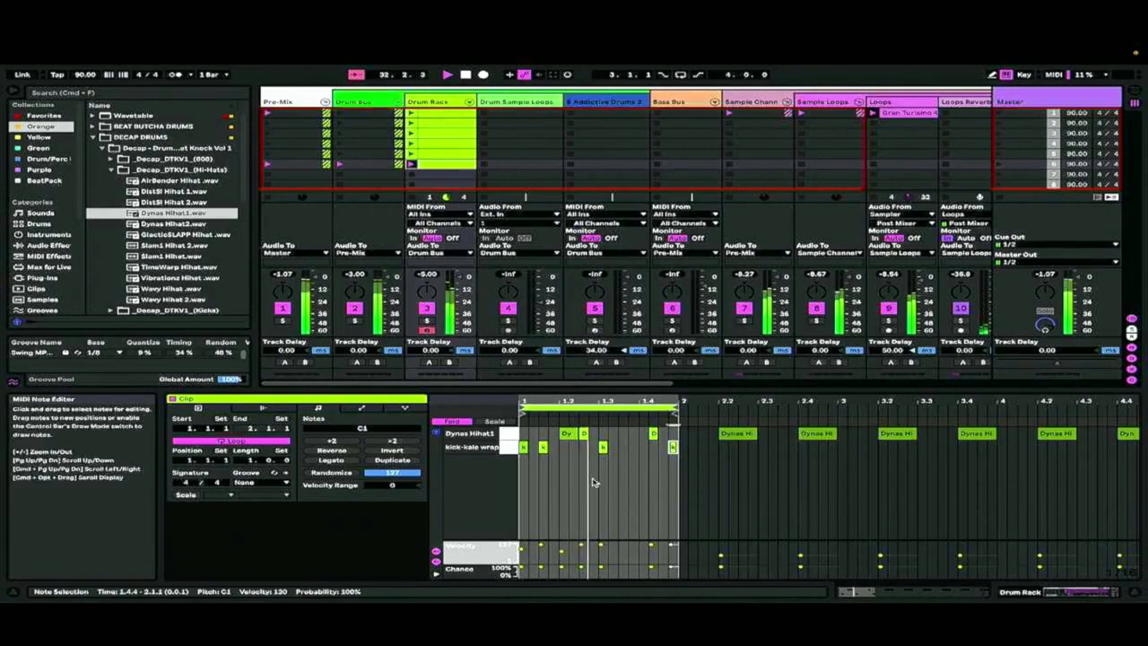
Move the hi-hat at 1.2.1 to 1.3.3 in the sixth clip and duplicate the clip into the seventh slot
left_click(569, 436)
key("Right")
key("Right")
key("Right")
key("Right")
key("Right")
key("Right")
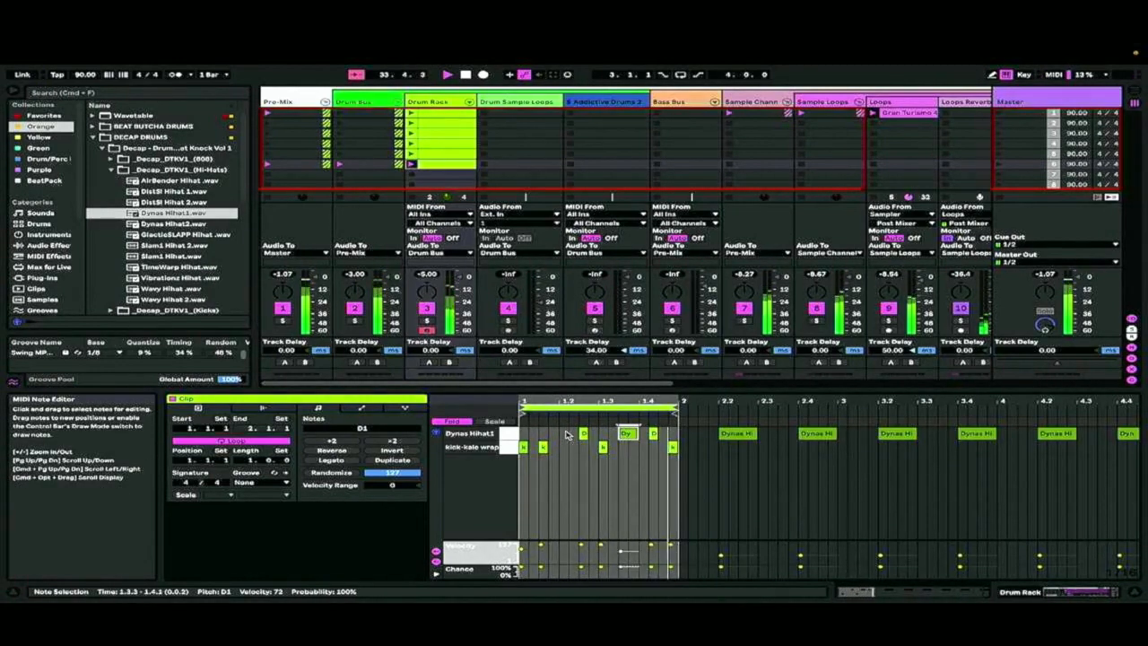
right_click(434, 165)
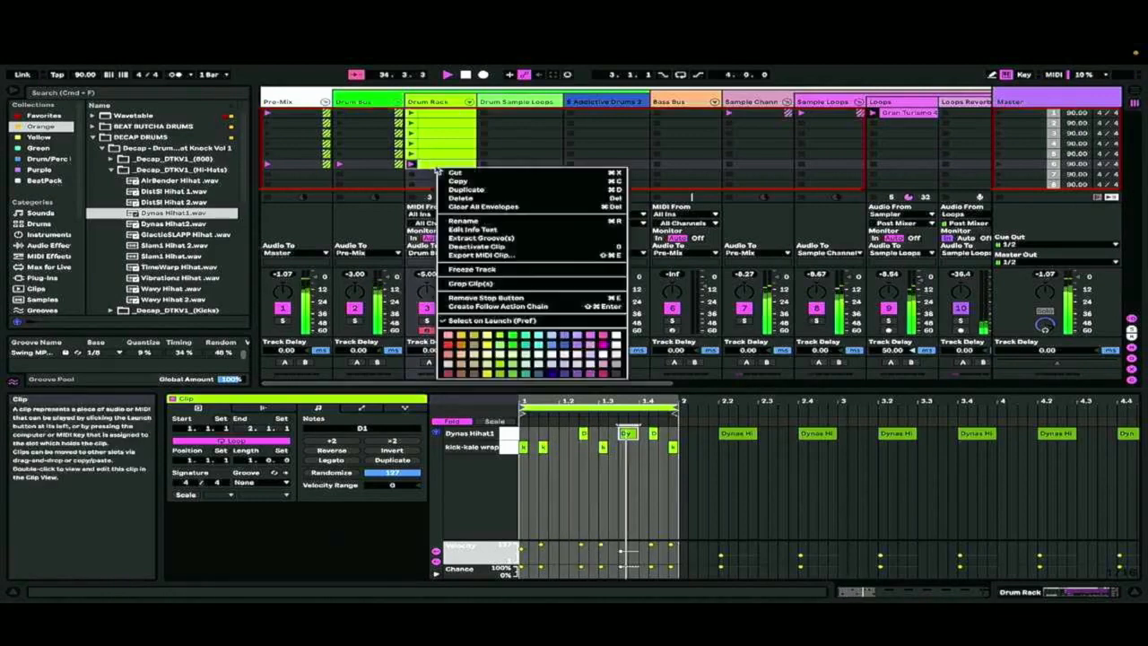
left_click(453, 176)
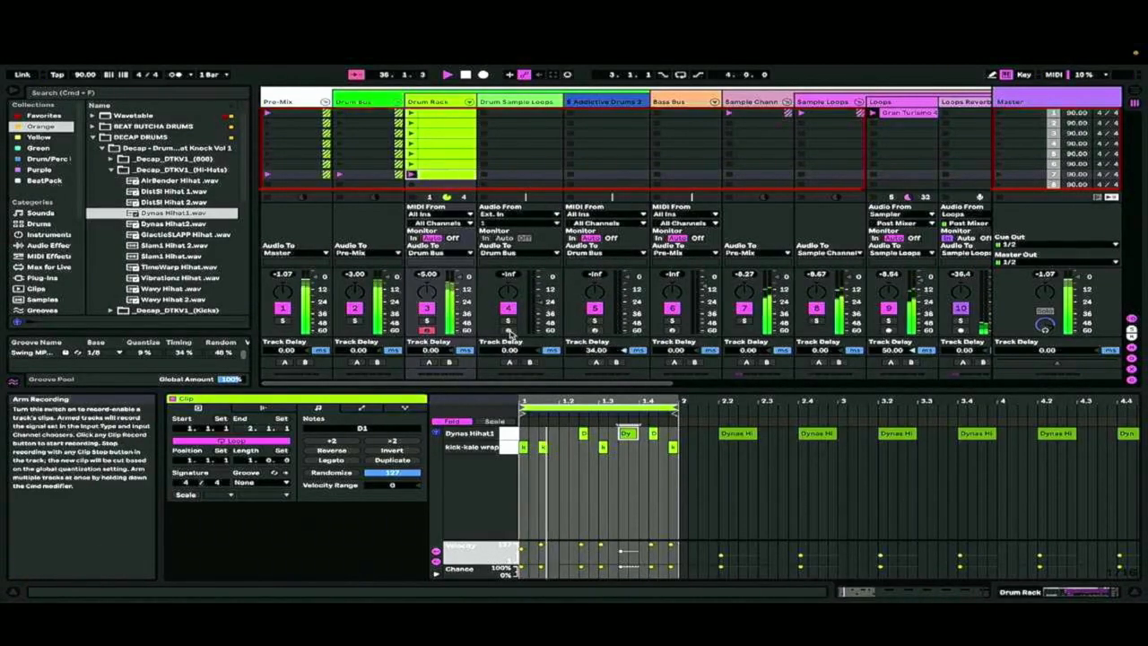
Add a kick at 1.2.2 in the seventh clip and duplicate it into the eighth slot with an extra kick at 1.4.1
left_click(583, 434)
double_click(574, 447)
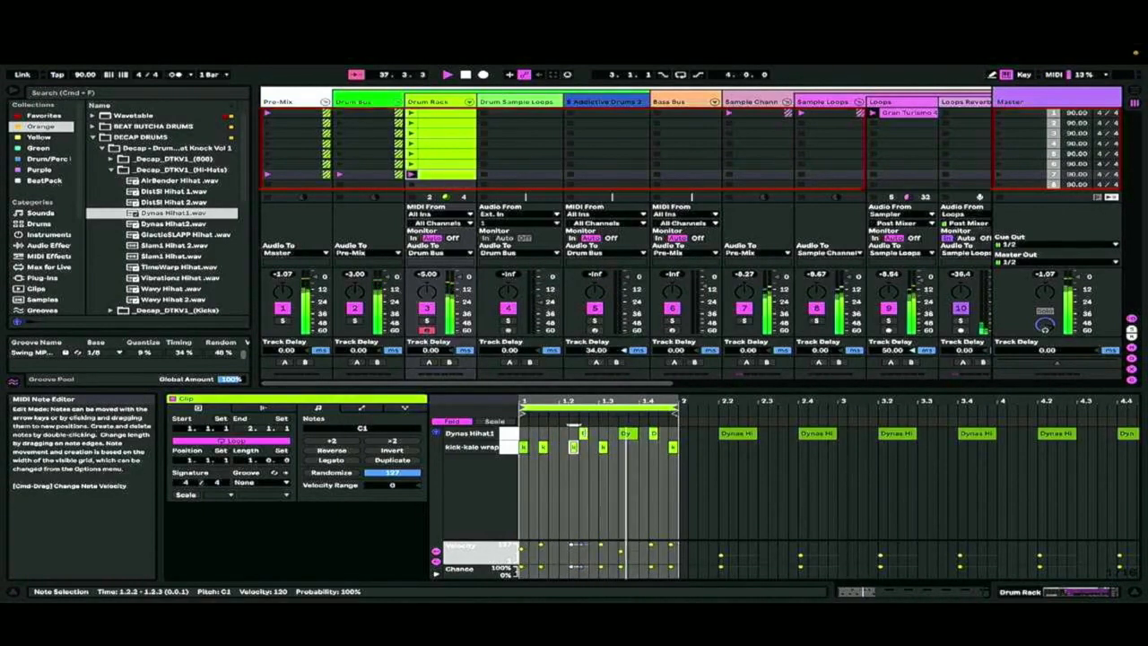
right_click(434, 174)
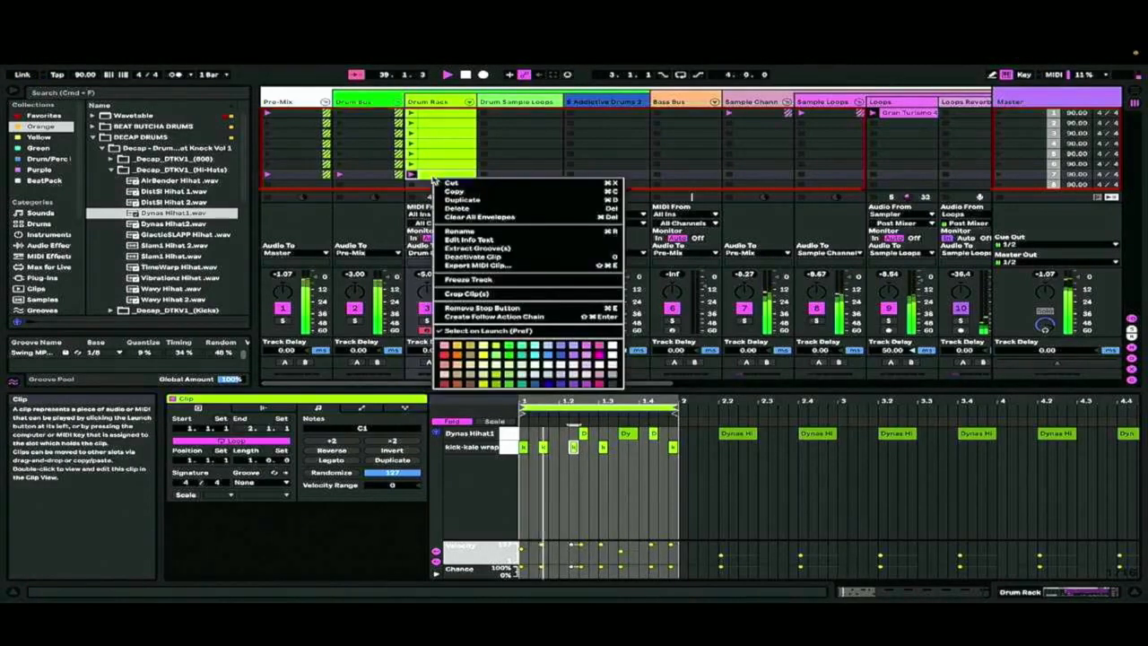
left_click(479, 202)
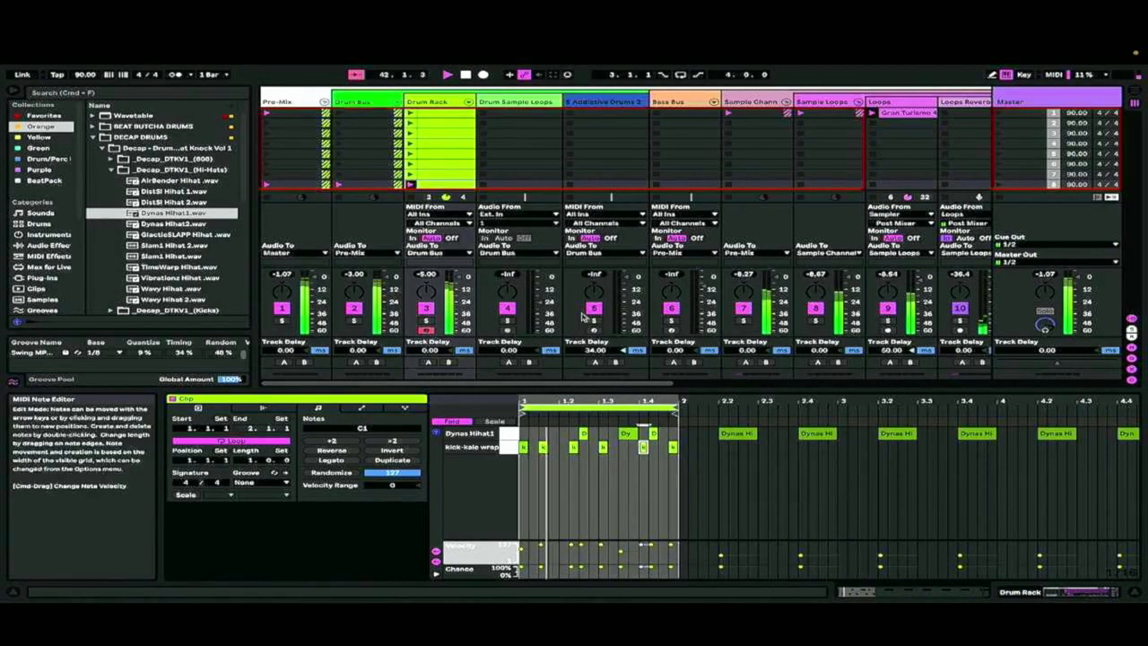
Duplicate the eighth clip into the ninth slot and move the copy's kick at 1.1.3 to 1.1.4
right_click(434, 184)
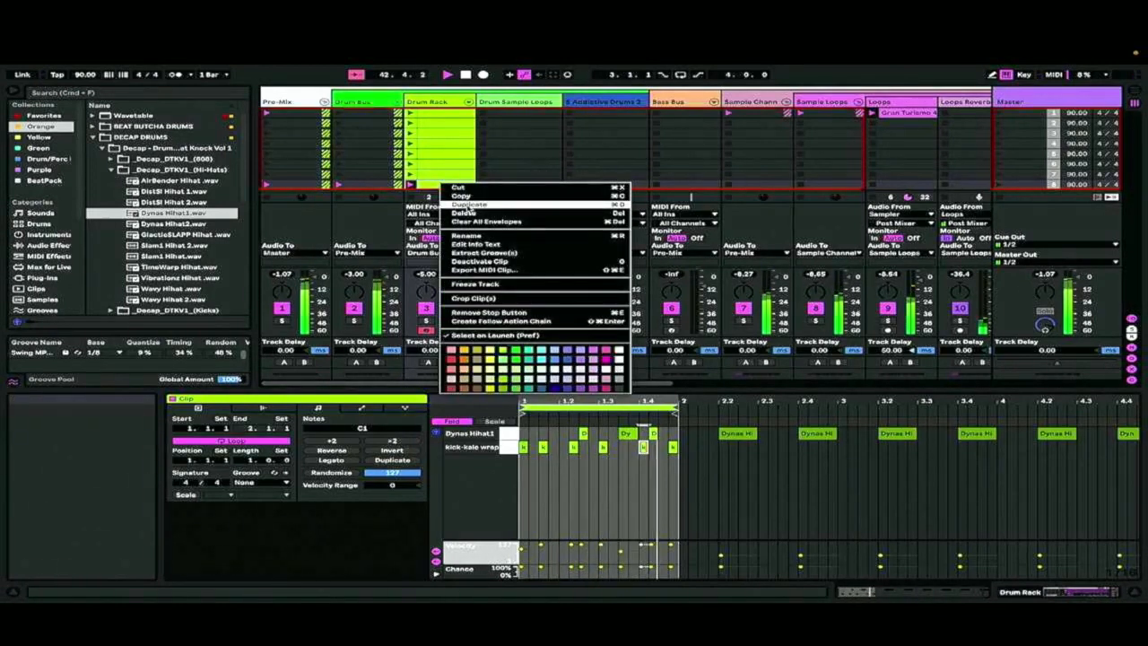
left_click(450, 205)
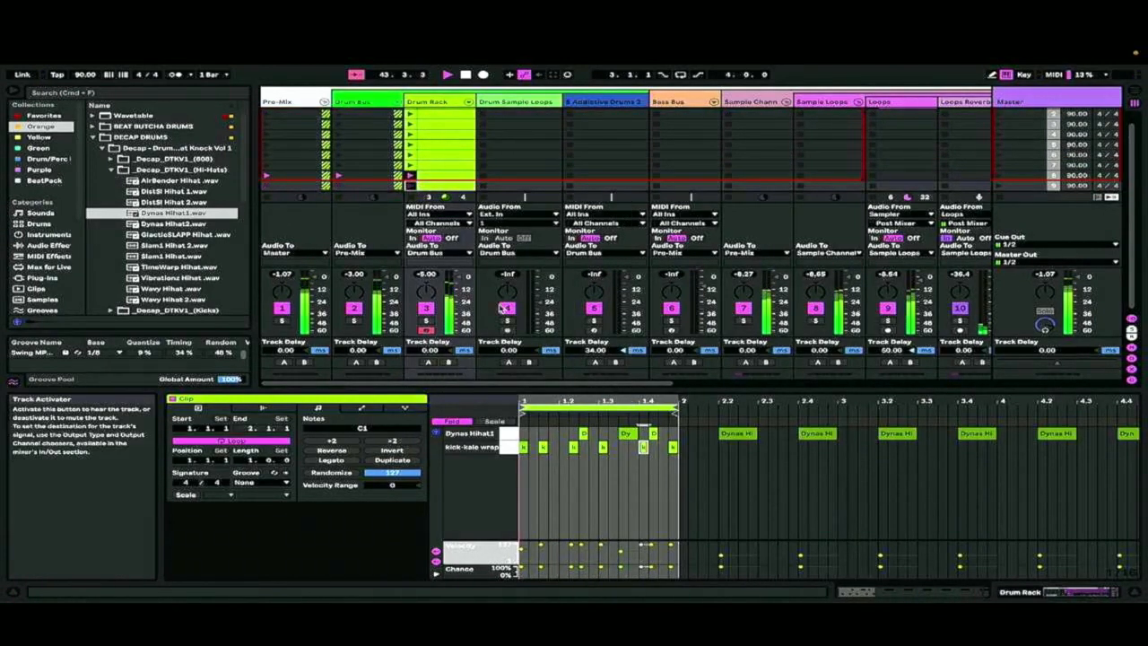
left_click(542, 446)
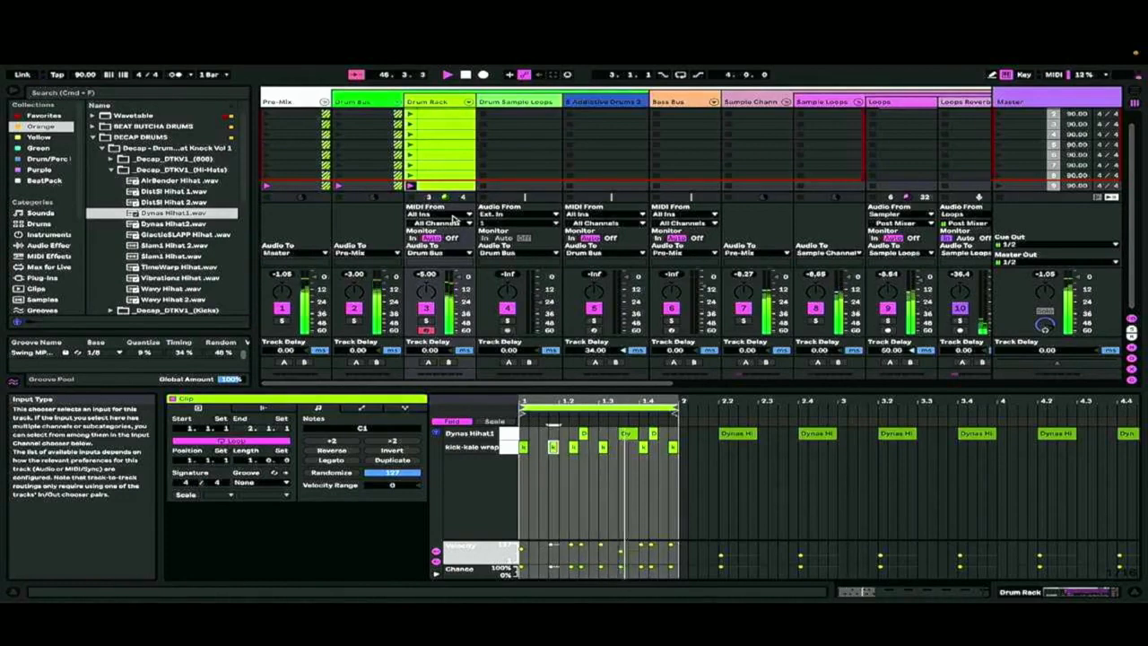
key("Right")
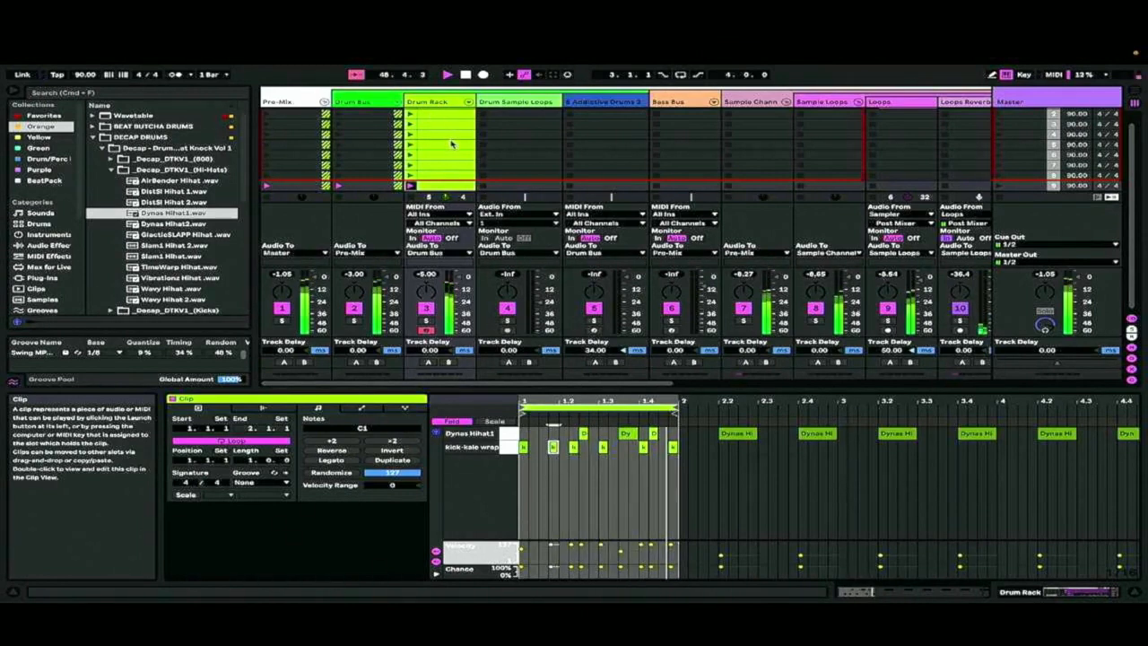
Launch the Drum Rack clips in order from the first to the ninth slot to audition the evolving hi-hat and kick variations
scroll(418, 126, "right", 1)
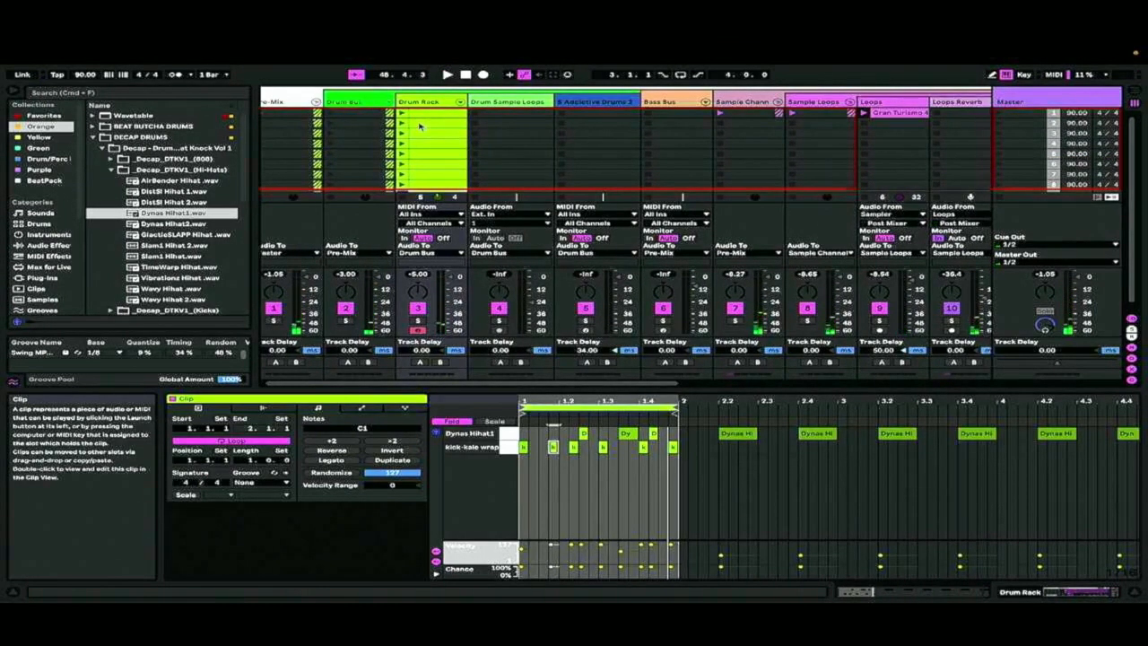
scroll(419, 126, "left", 1)
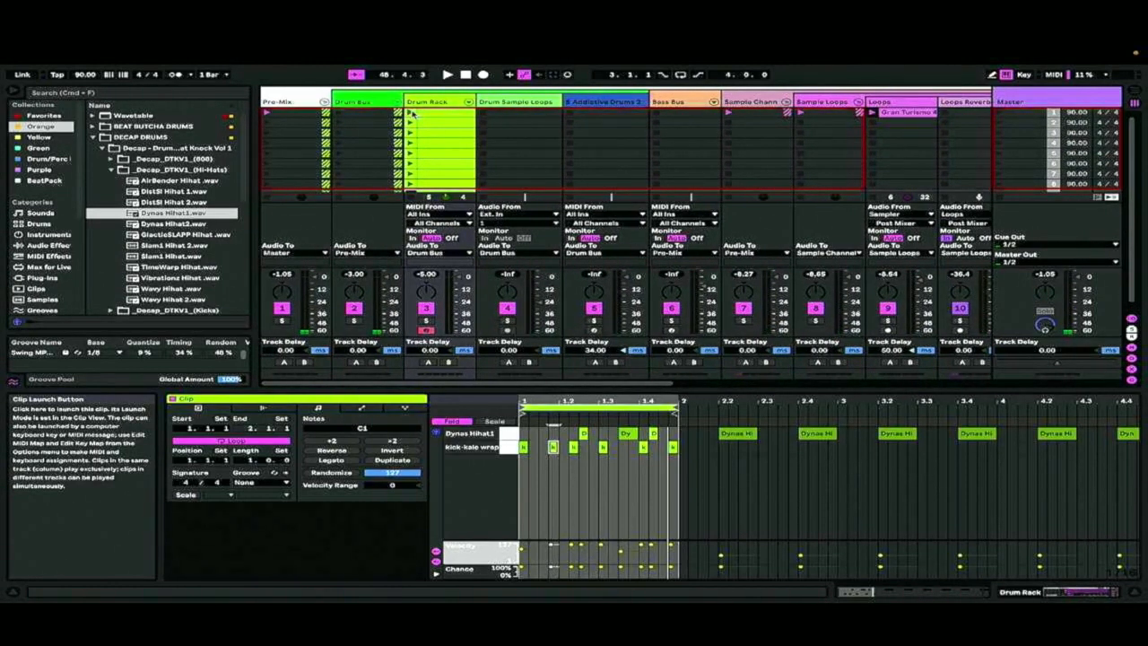
left_click(410, 126)
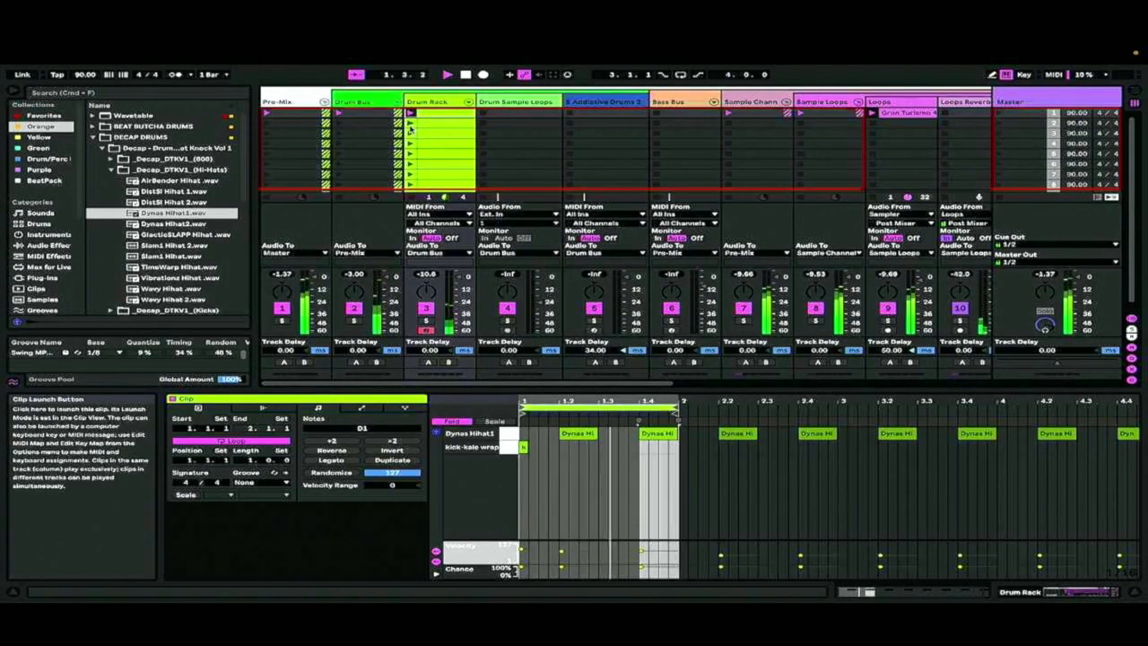
left_click(410, 124)
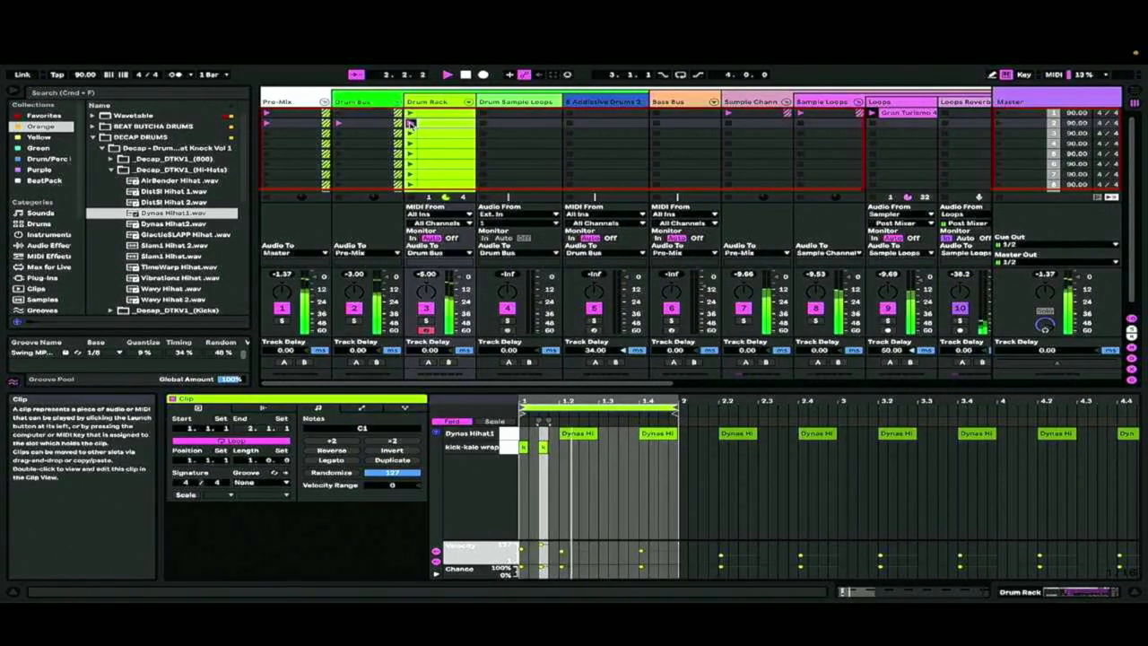
left_click(409, 132)
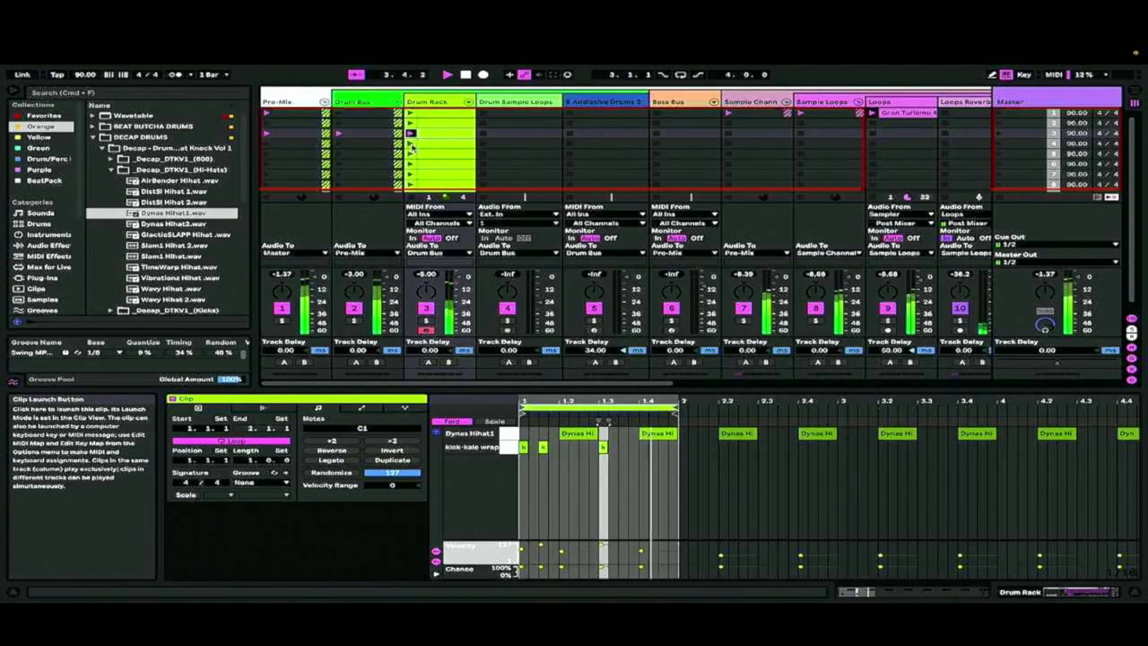
left_click(410, 144)
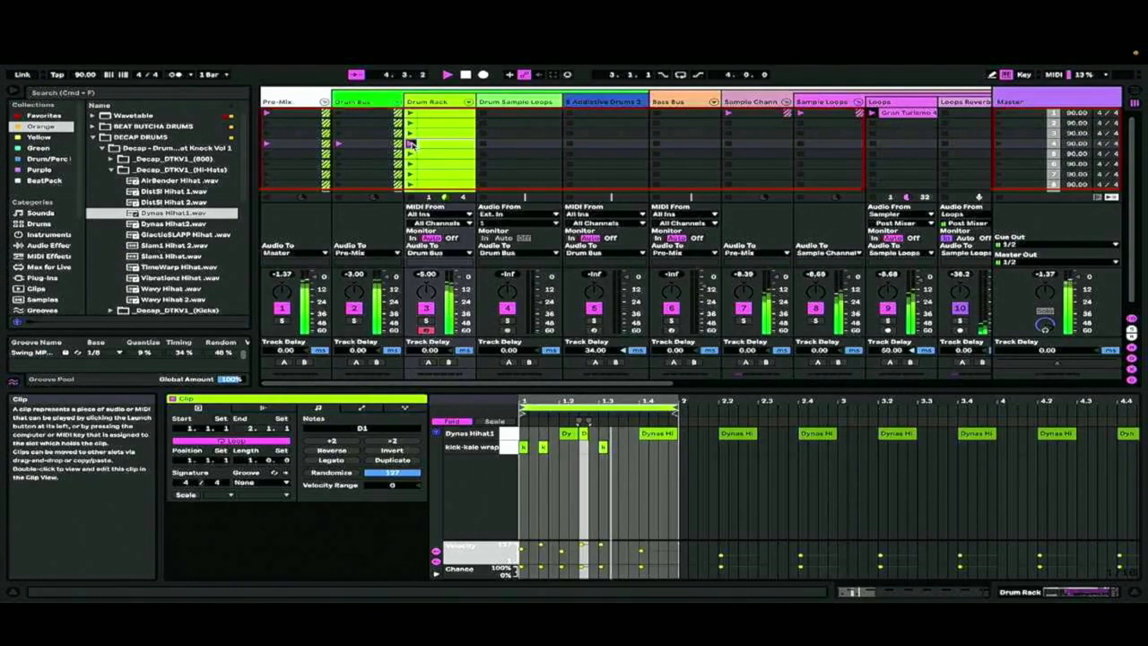
left_click(411, 154)
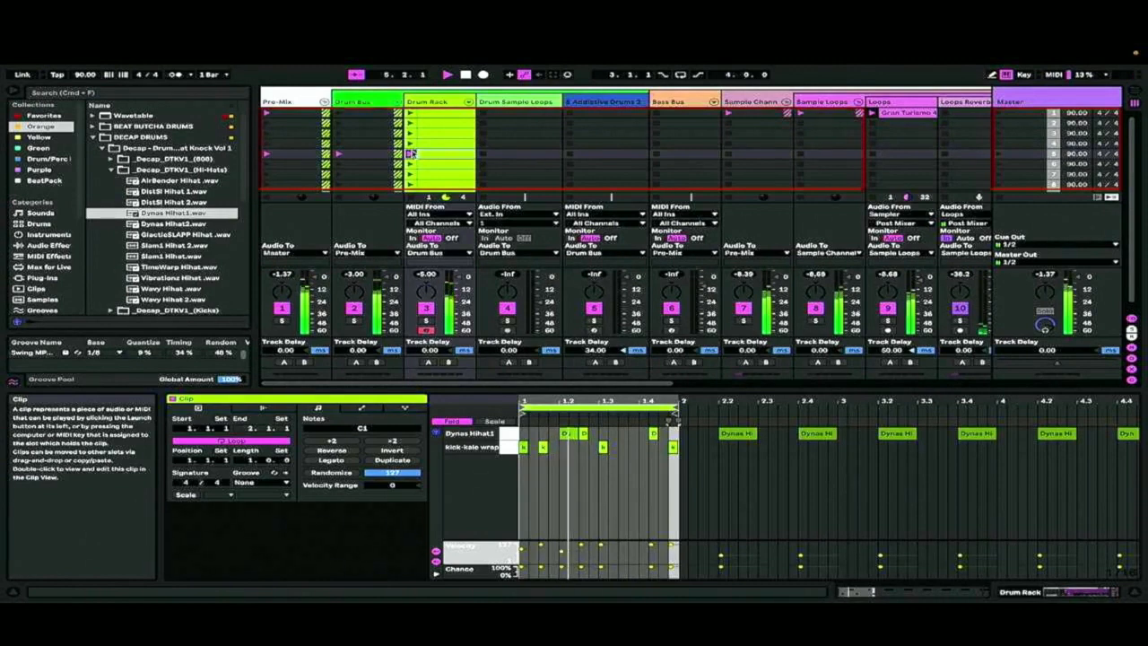
left_click(411, 165)
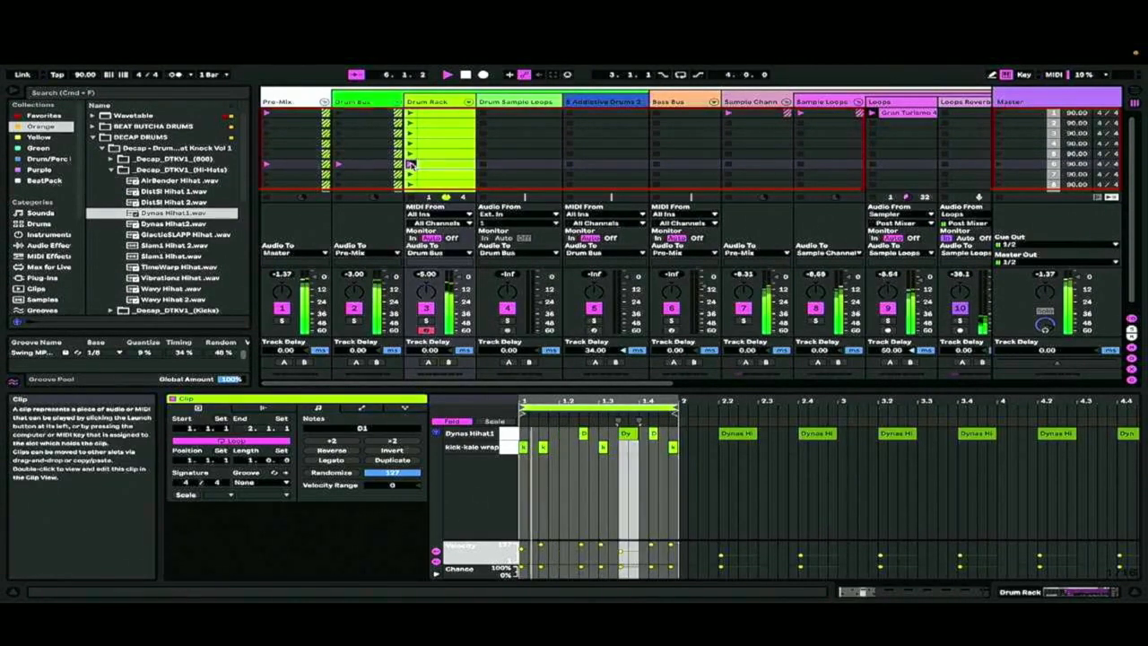
left_click(411, 164)
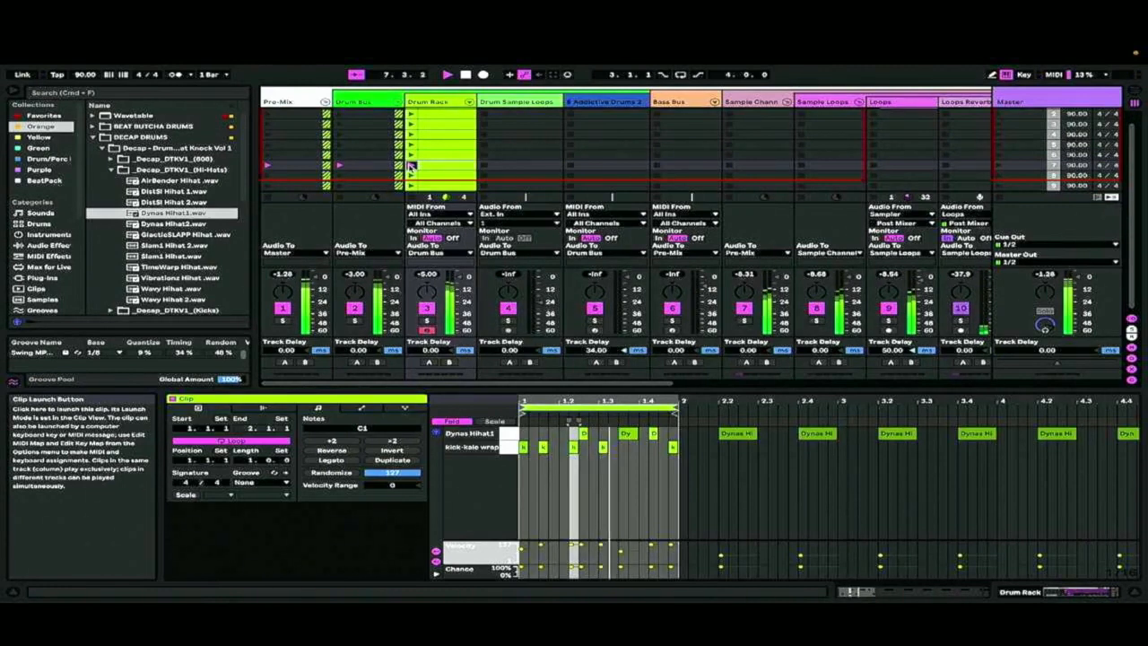
left_click(411, 175)
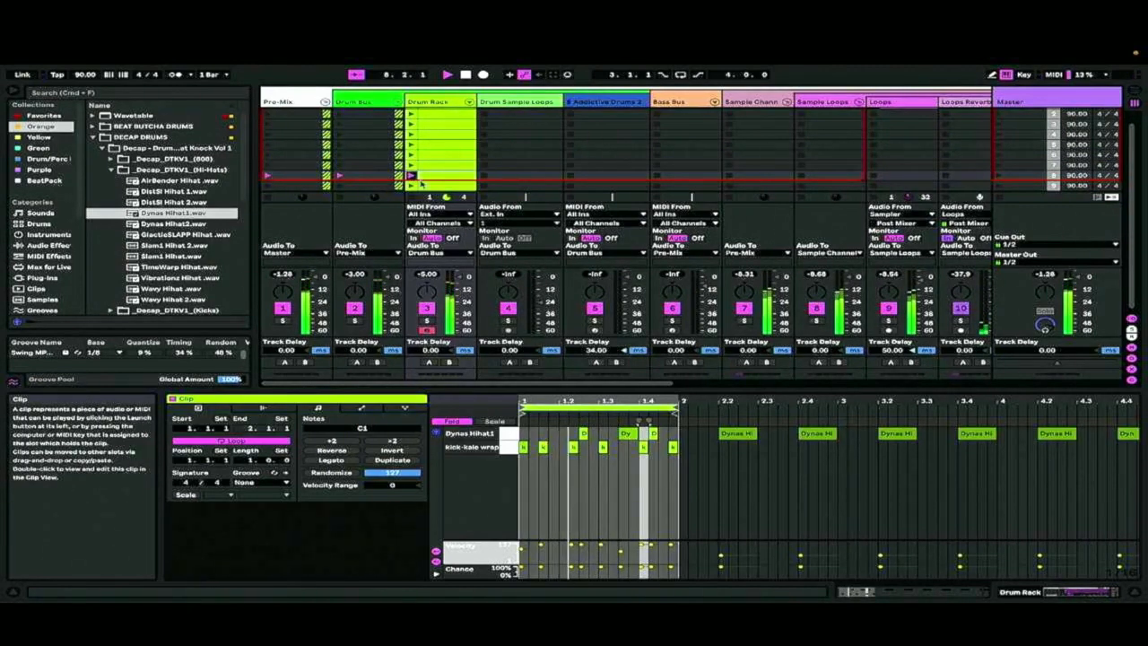
left_click(410, 186)
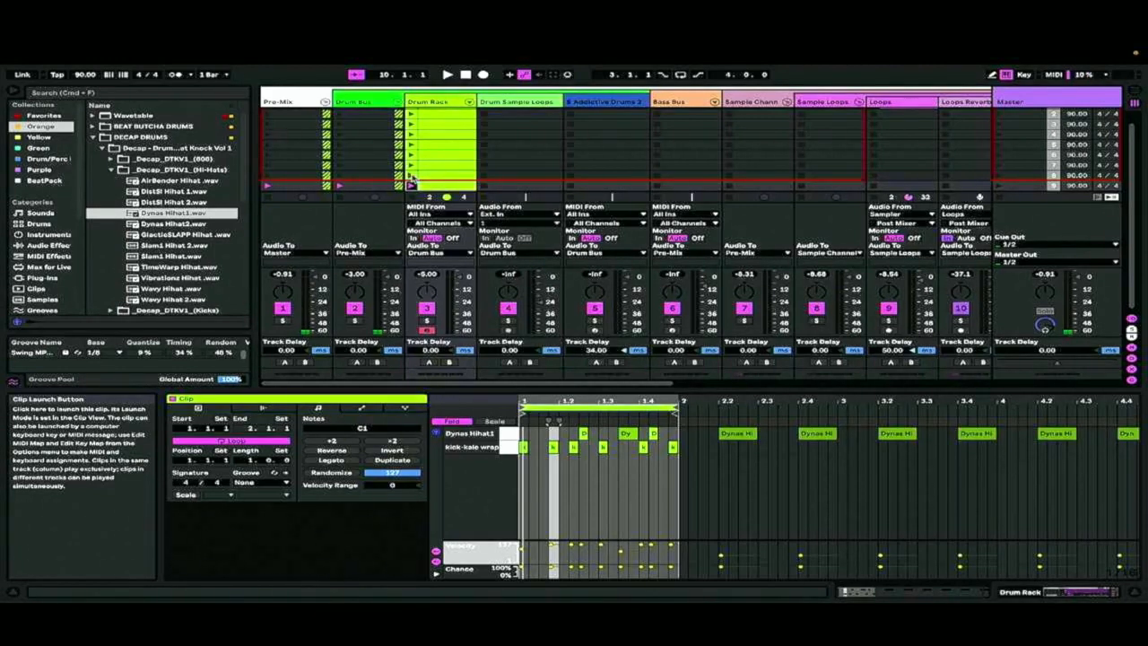
Select the first Drum Rack clip and step down through the following clips to compare their note patterns
scroll(439, 155, "up", 1)
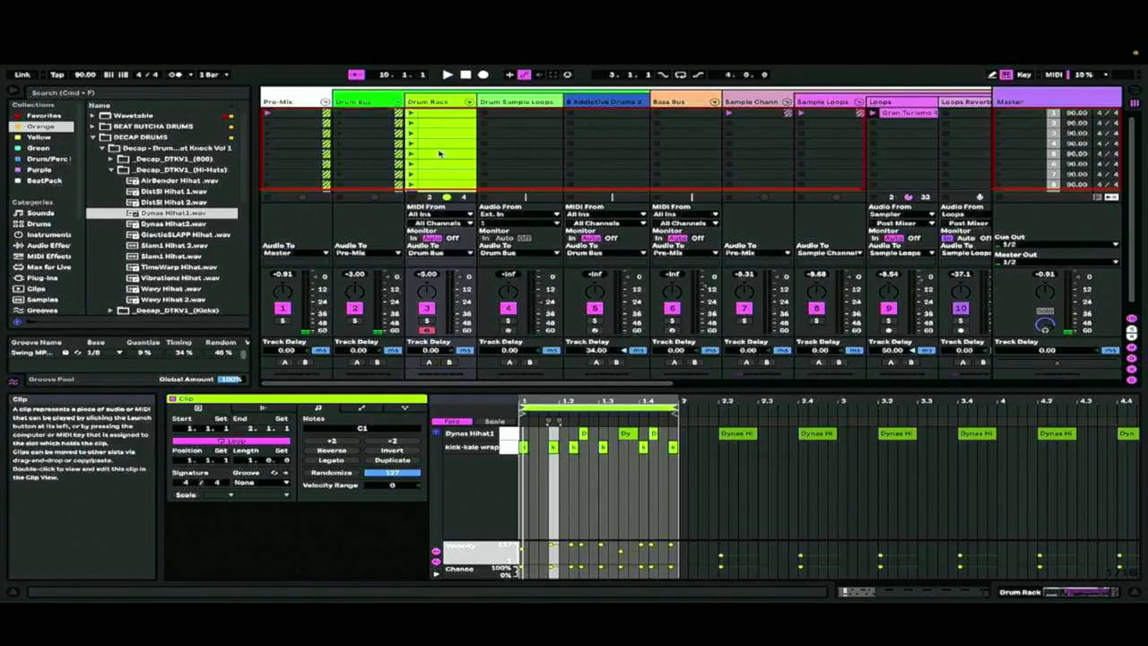
scroll(440, 148, "right", 1)
left_click(433, 118)
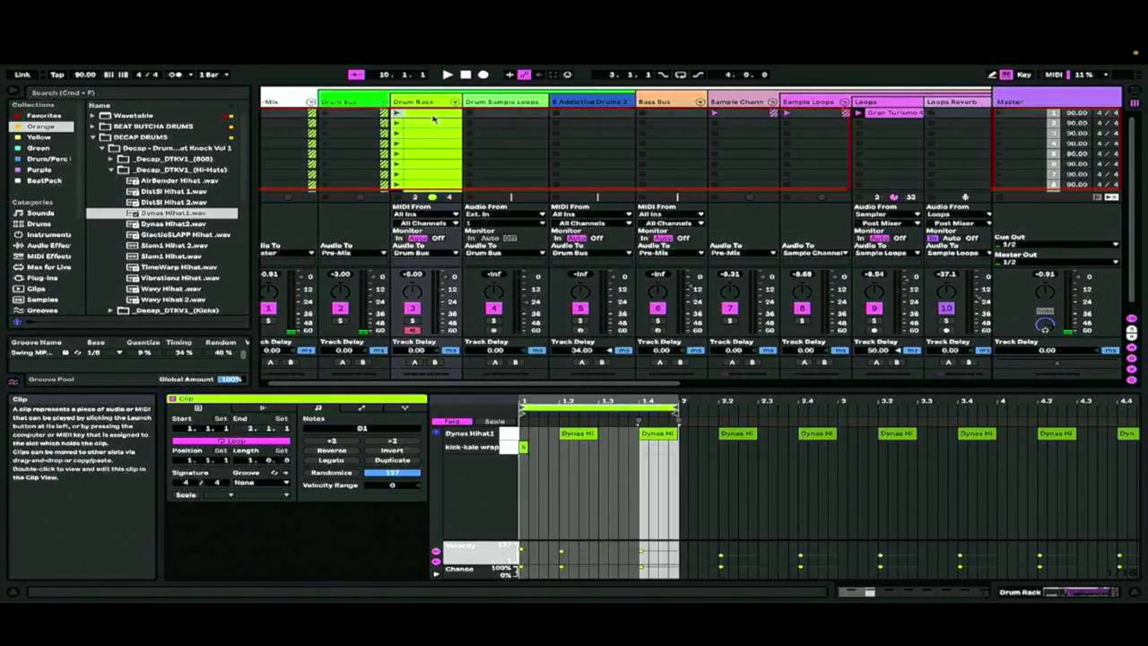
key("Down")
key("Down")
key("Down")
key("Down")
key("Down")
key("Down")
key("Down")
key("Down")
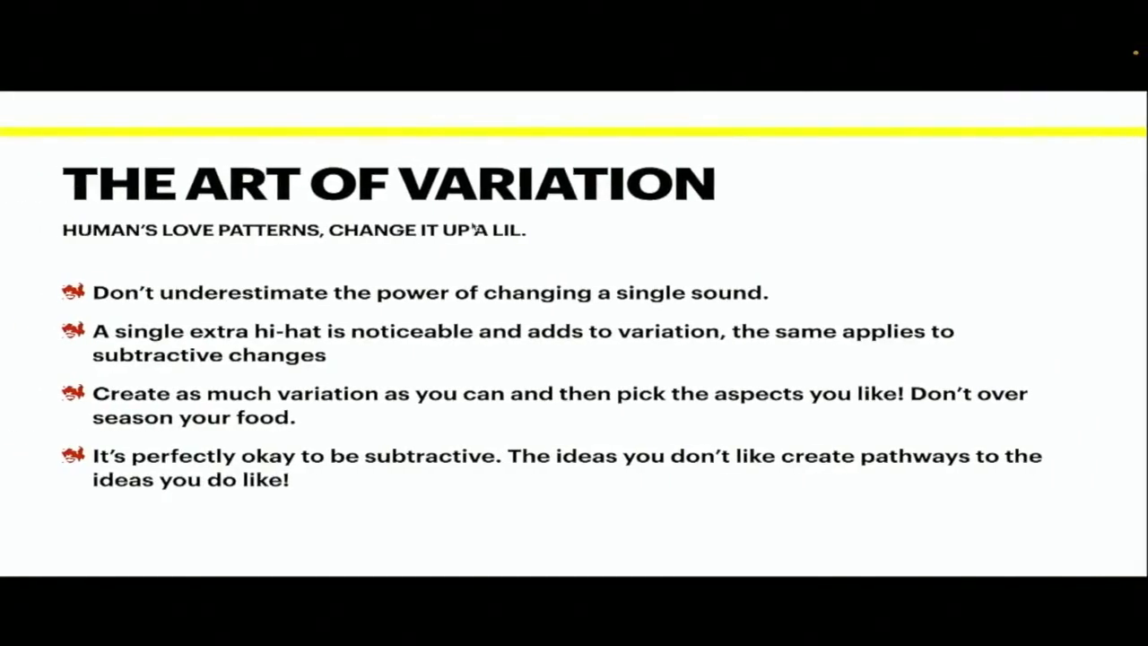
key("Right")
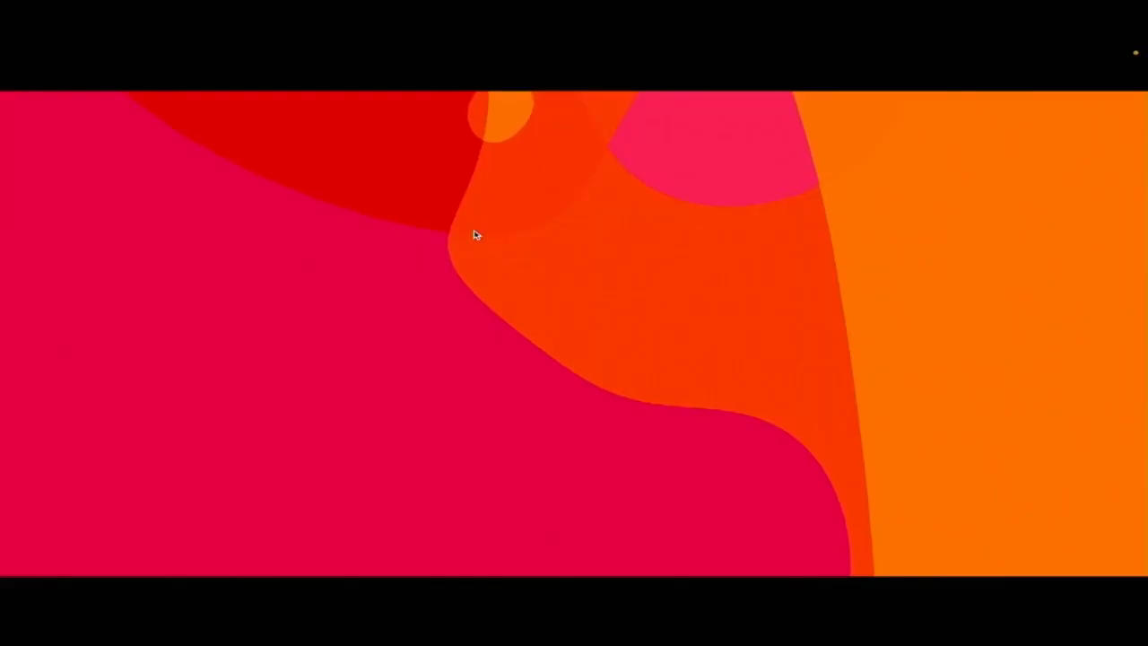
key("Right")
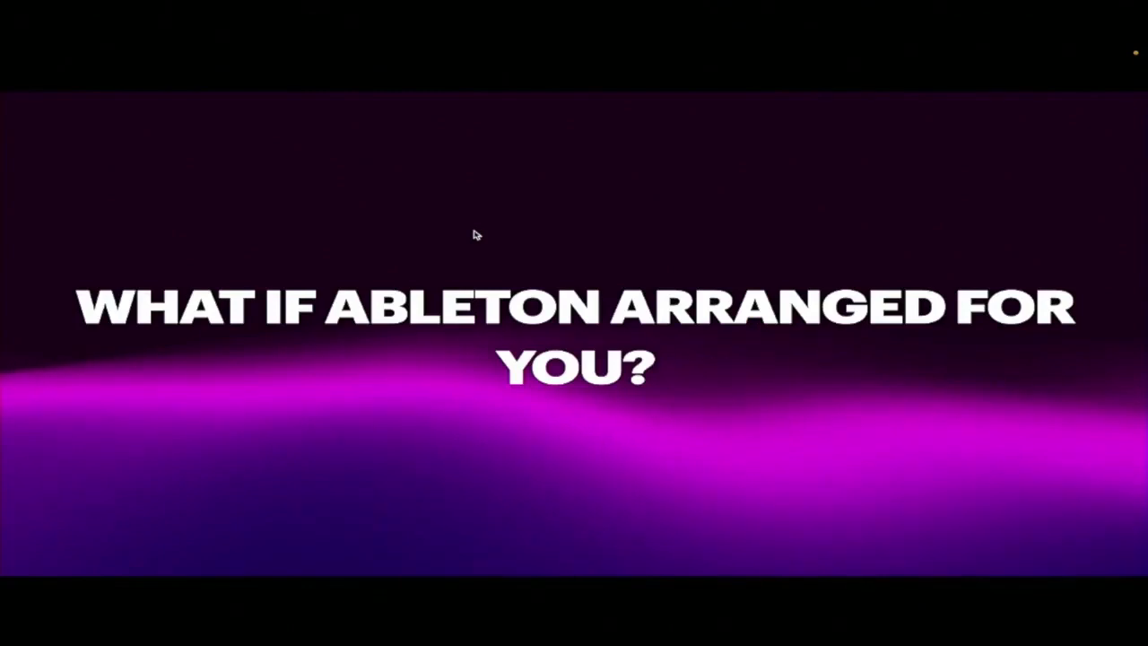
key("Right")
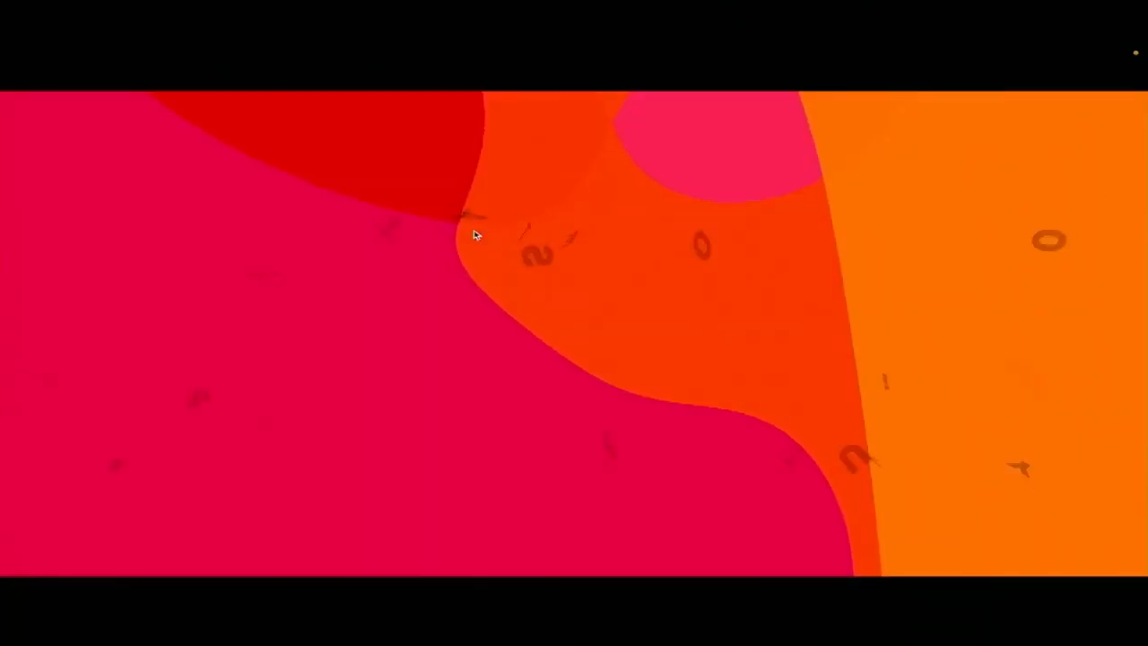